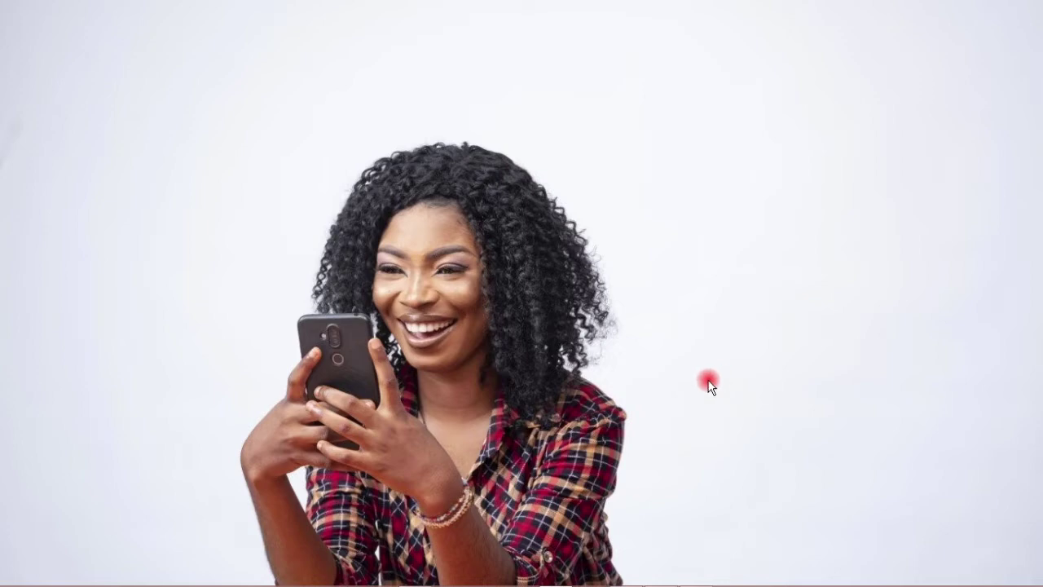
- Restore the Adobe Photoshop CC 2017 window from the Windows taskbar
{"action": "mouse_move", "coordinate": [605, 580]}
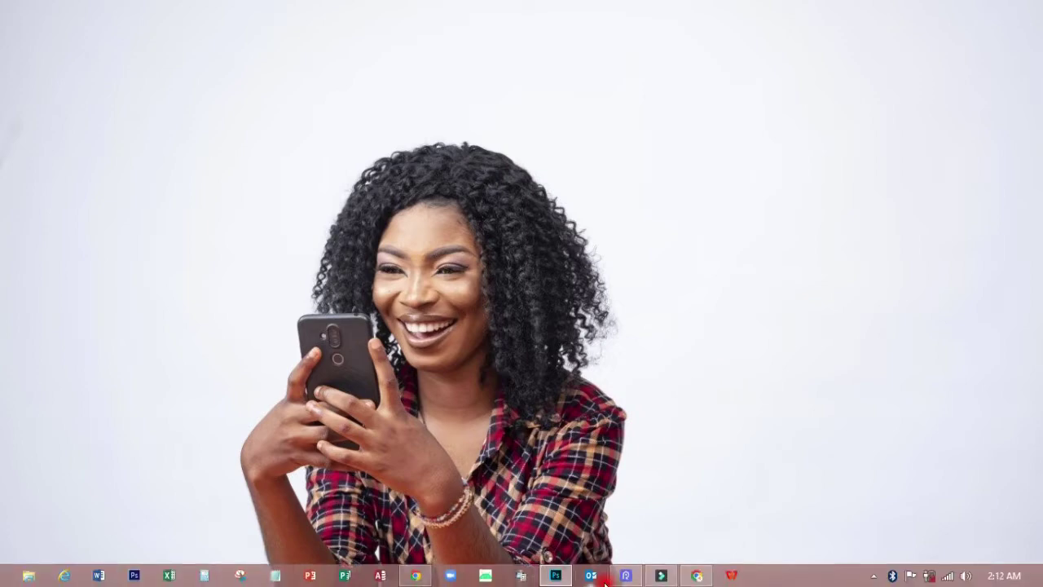
{"action": "left_click", "coordinate": [555, 575]}
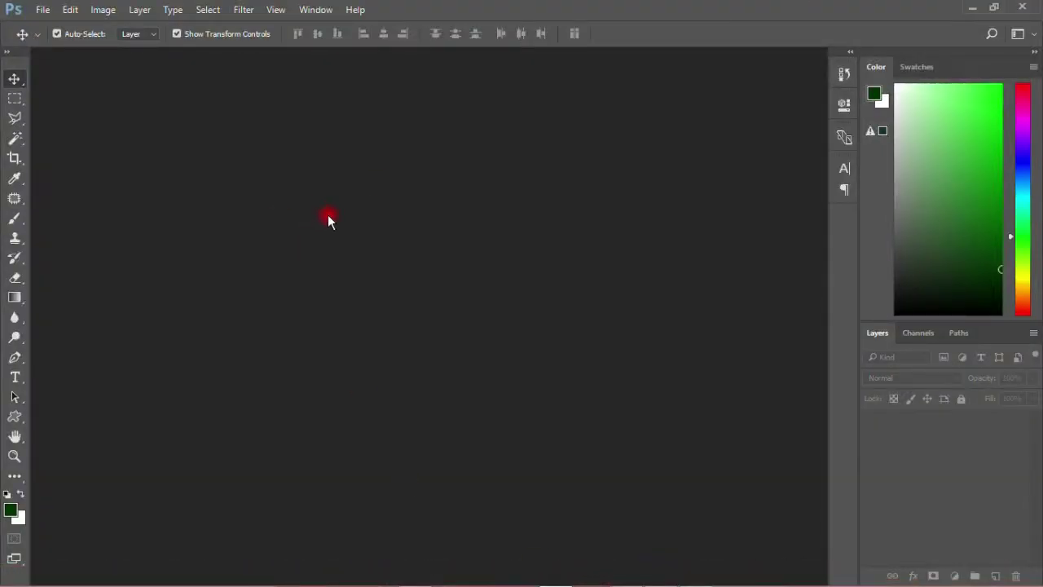
- Create a new A4 document named CHURCH FLYER, 210×297 mm, 300 ppi, RGB
{"action": "left_click", "coordinate": [41, 9]}
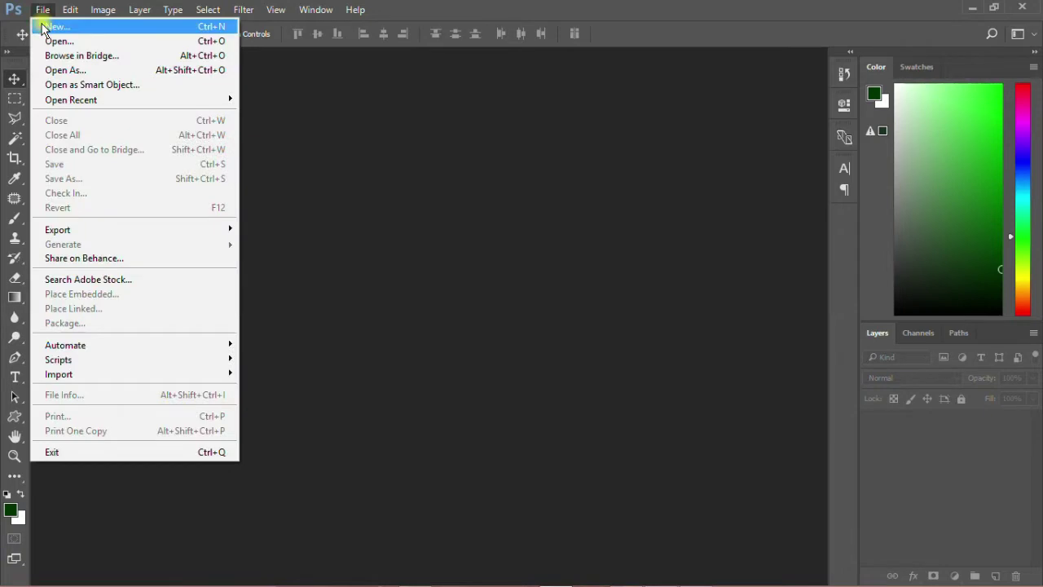
{"action": "left_click", "coordinate": [42, 26]}
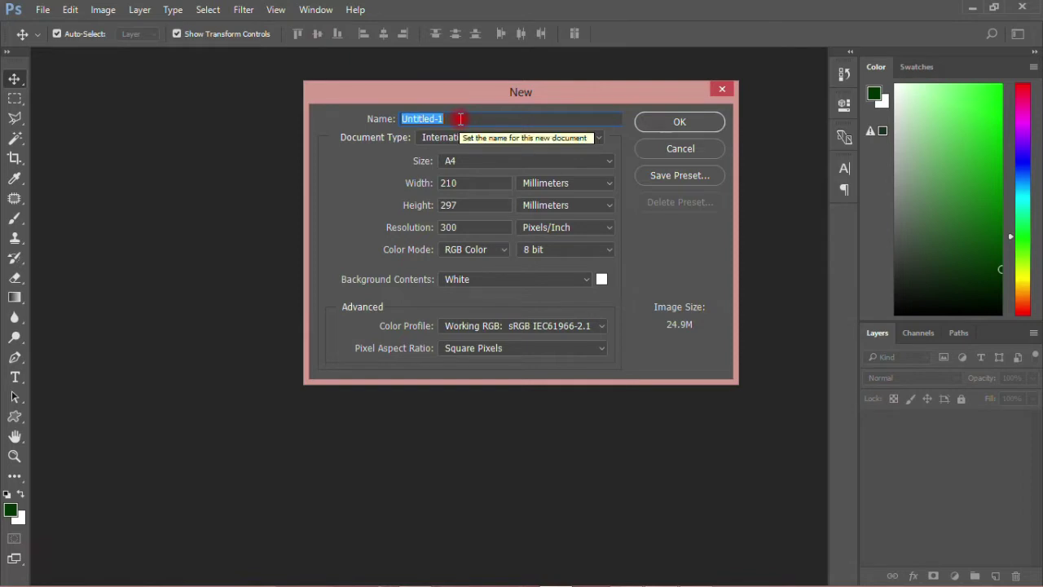
{"action": "type", "text": "CHURCH FLYER"}
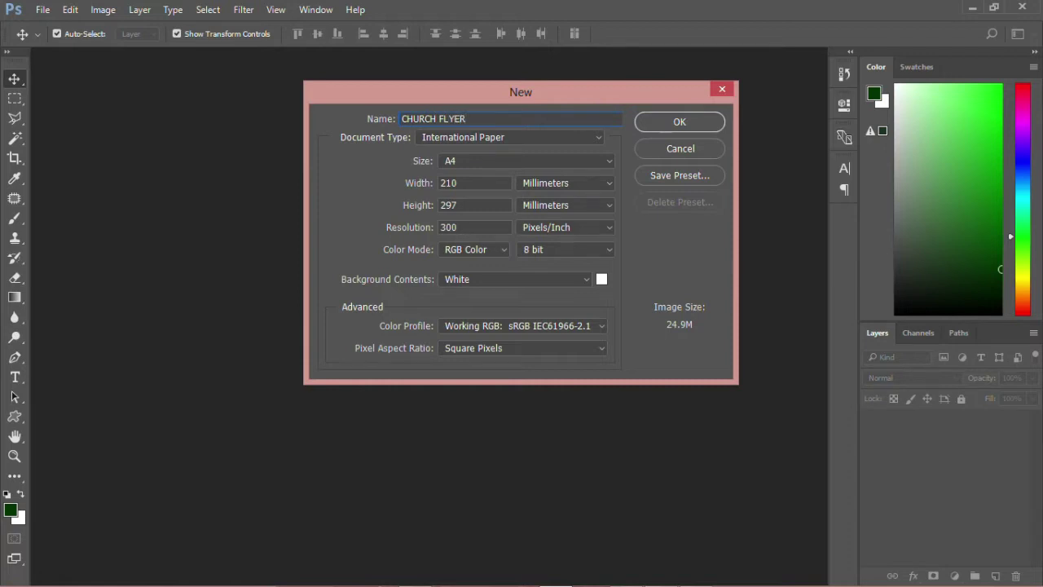
{"action": "left_click", "coordinate": [666, 119]}
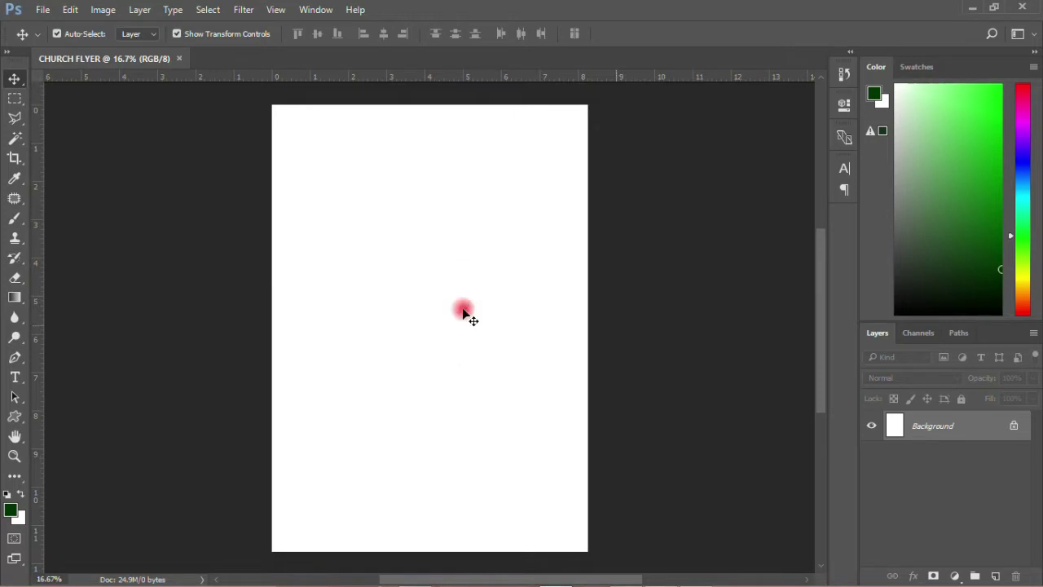
- Rotate the canvas 90° clockwise into landscape orientation
{"action": "left_click", "coordinate": [102, 10]}
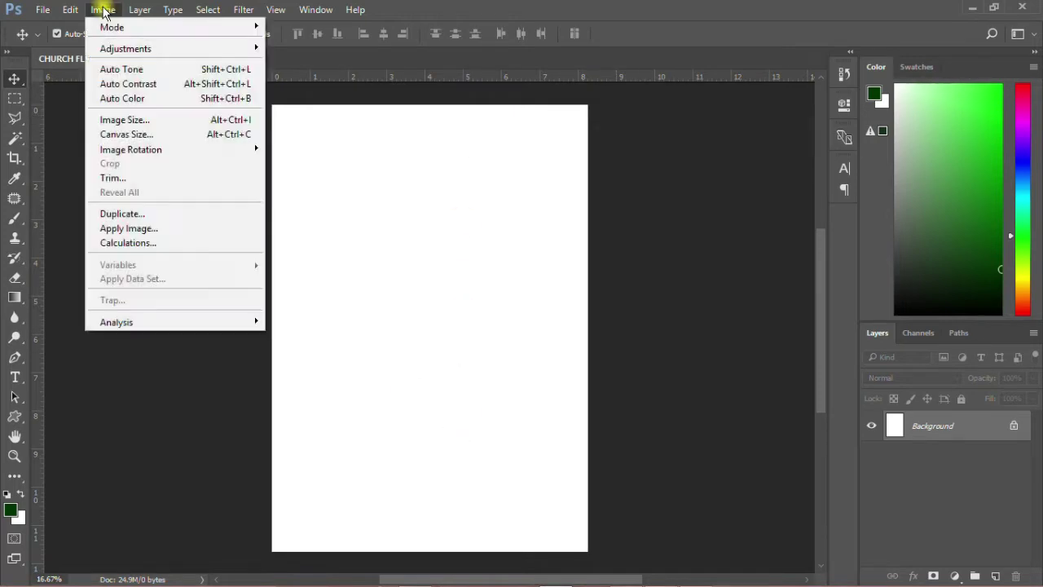
{"action": "mouse_move", "coordinate": [154, 150]}
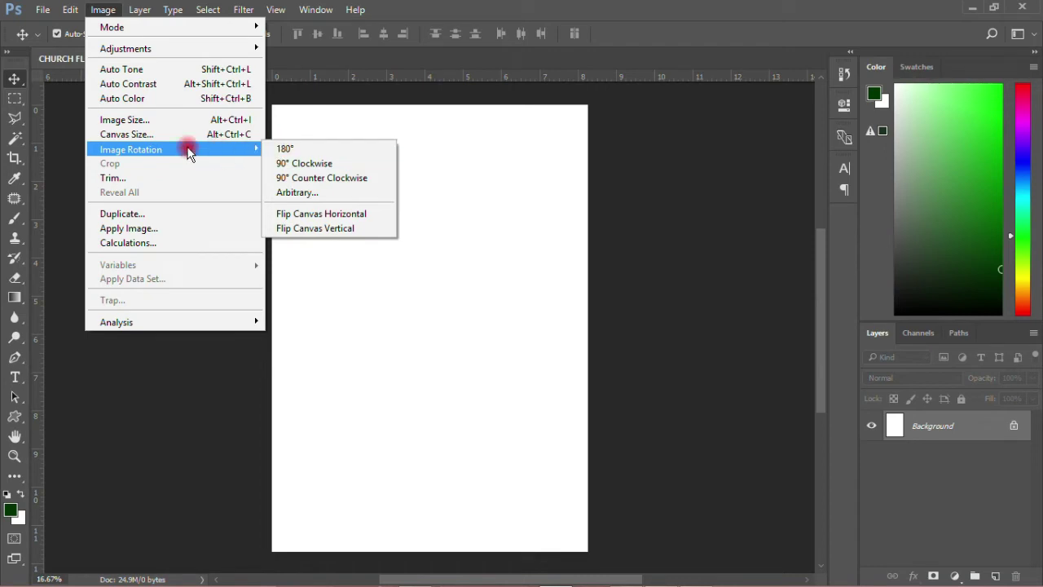
{"action": "left_click", "coordinate": [305, 166]}
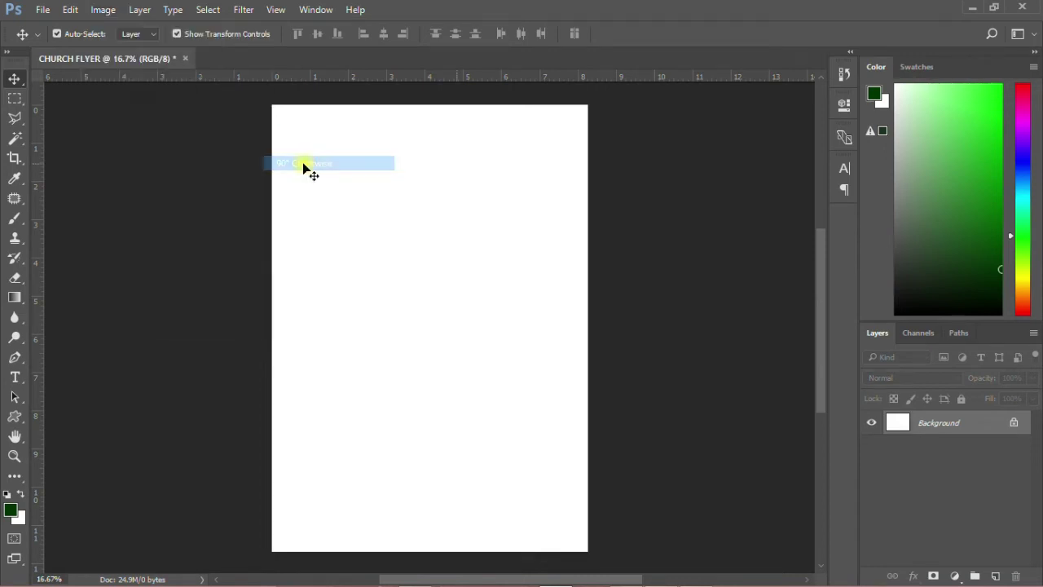
- Fit the whole landscape canvas on screen and return to the Move tool
{"action": "left_click", "coordinate": [14, 455]}
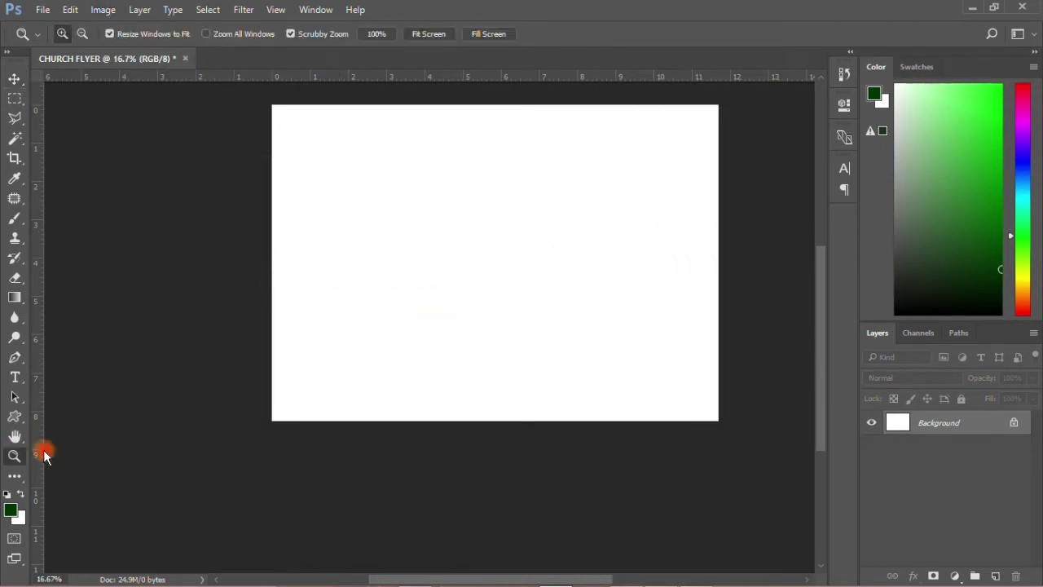
{"action": "right_click", "coordinate": [421, 230]}
{"action": "left_click", "coordinate": [493, 237]}
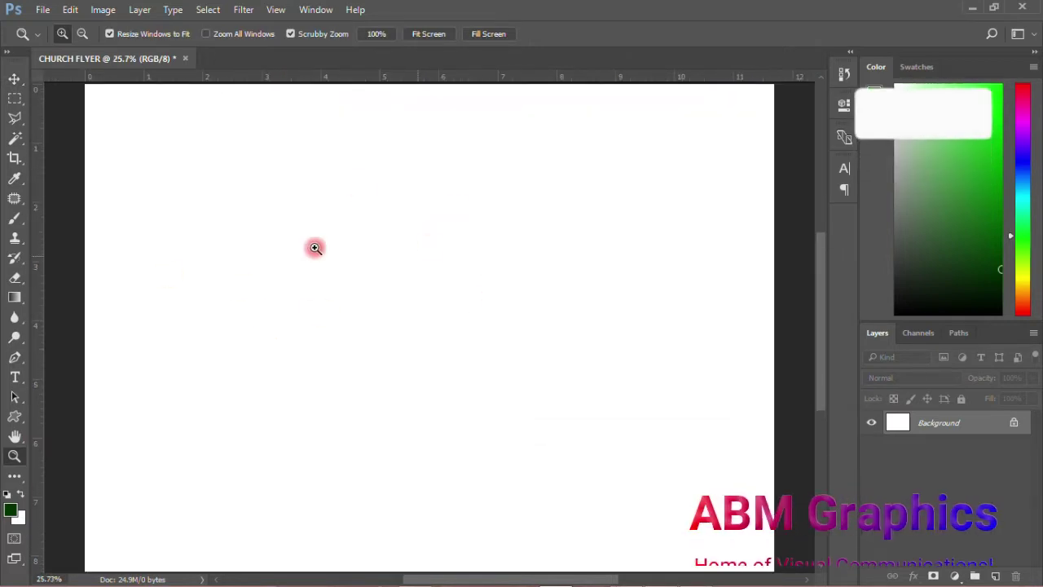
{"action": "left_click", "coordinate": [14, 78]}
{"action": "scroll", "coordinate": [323, 214], "scroll_direction": "down", "scroll_amount": 1}
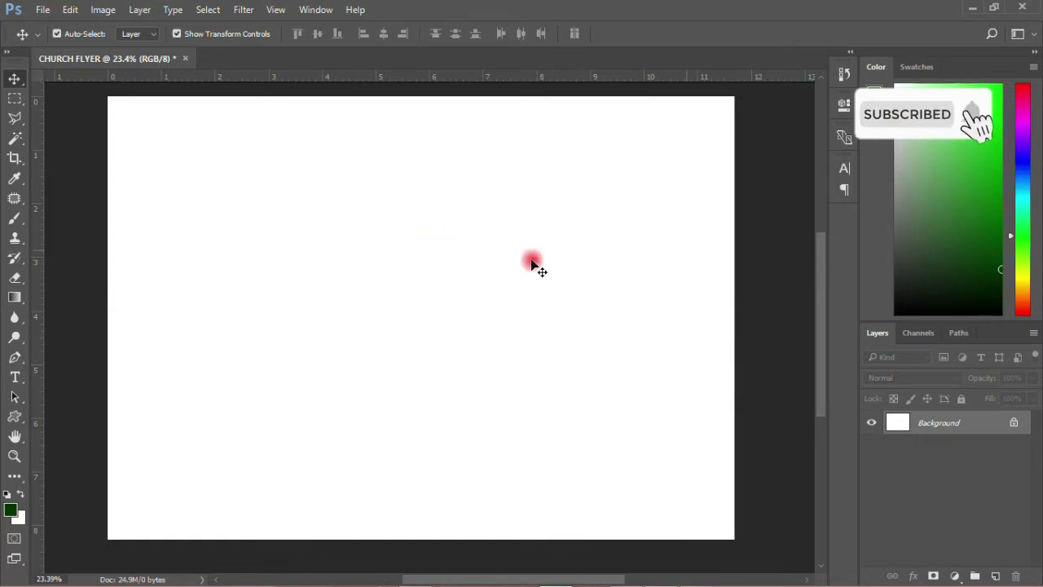
{"action": "mouse_move", "coordinate": [59, 575]}
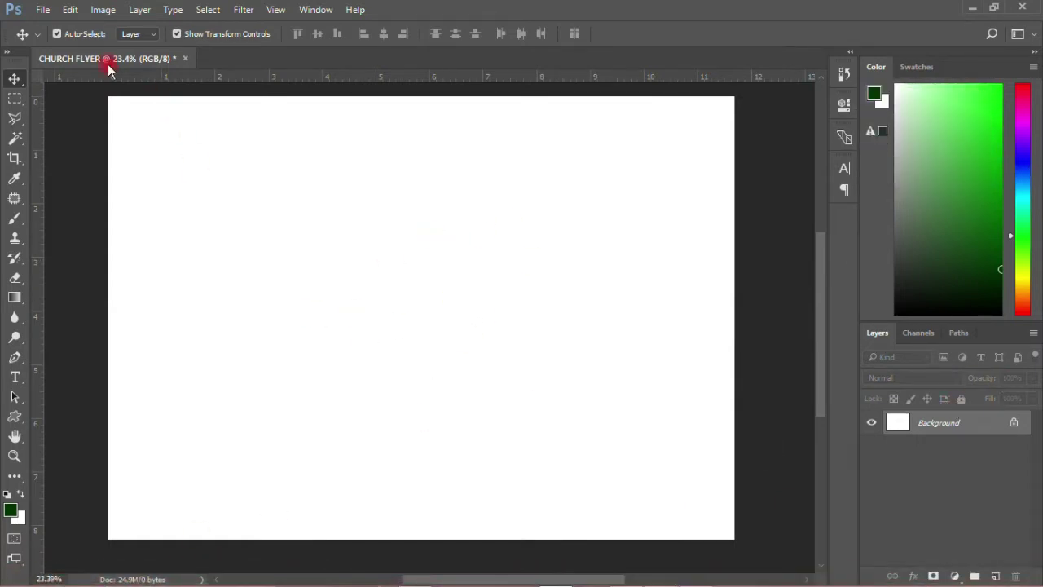
- Place the black-and-white hands-holding-cross photo as a linked file
{"action": "left_click", "coordinate": [41, 9]}
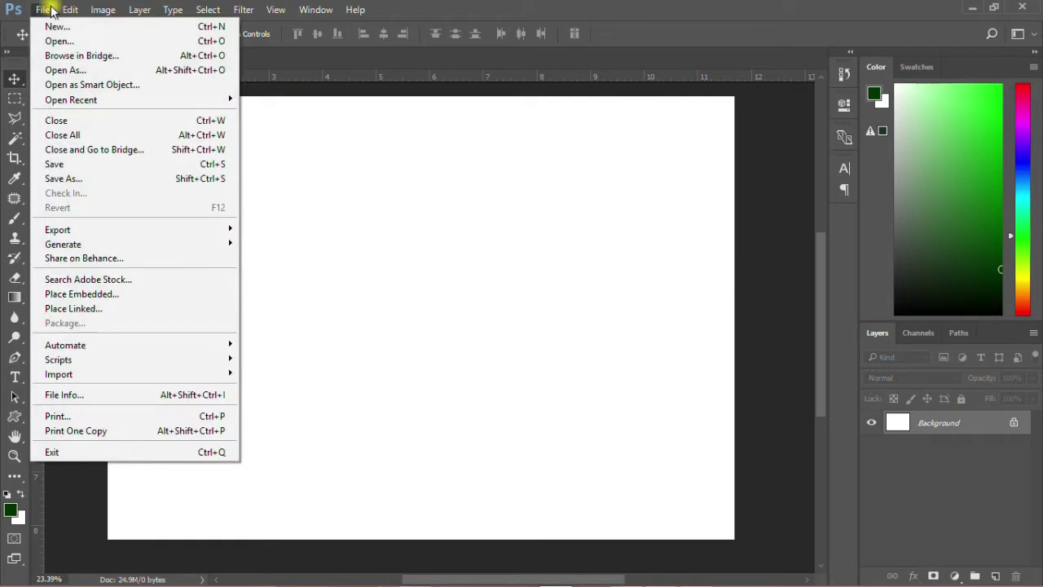
{"action": "left_click", "coordinate": [103, 306]}
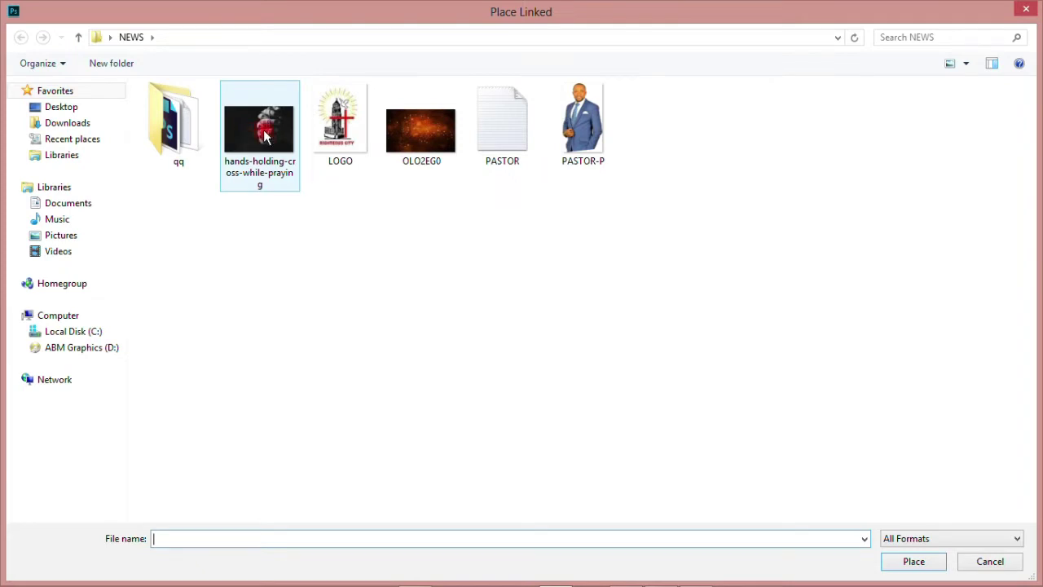
{"action": "double_click", "coordinate": [262, 143]}
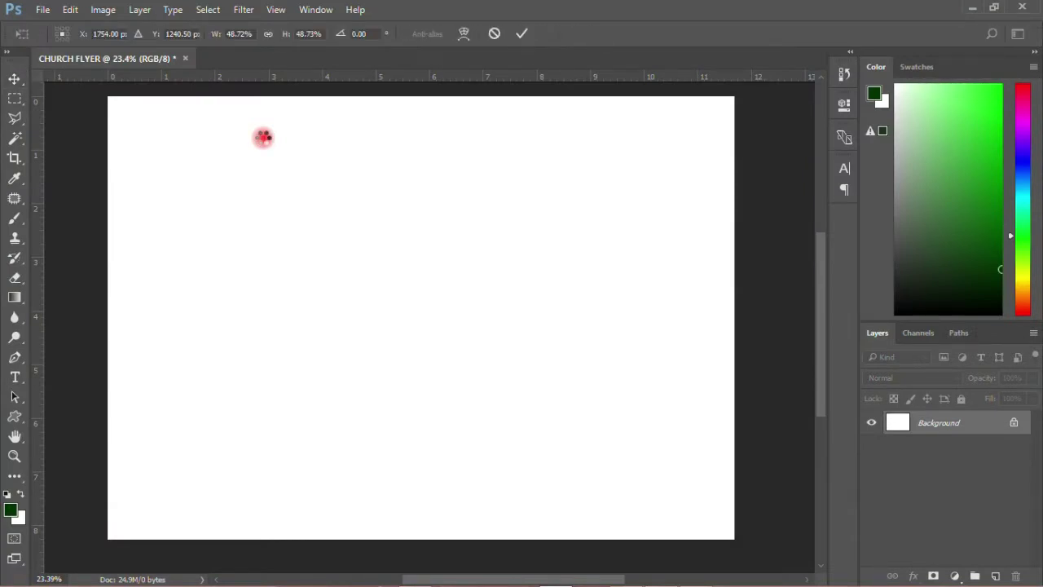
- Enlarge and reposition the hands photo to fill the landscape canvas
{"action": "scroll", "coordinate": [423, 225], "scroll_direction": "down", "scroll_amount": 3}
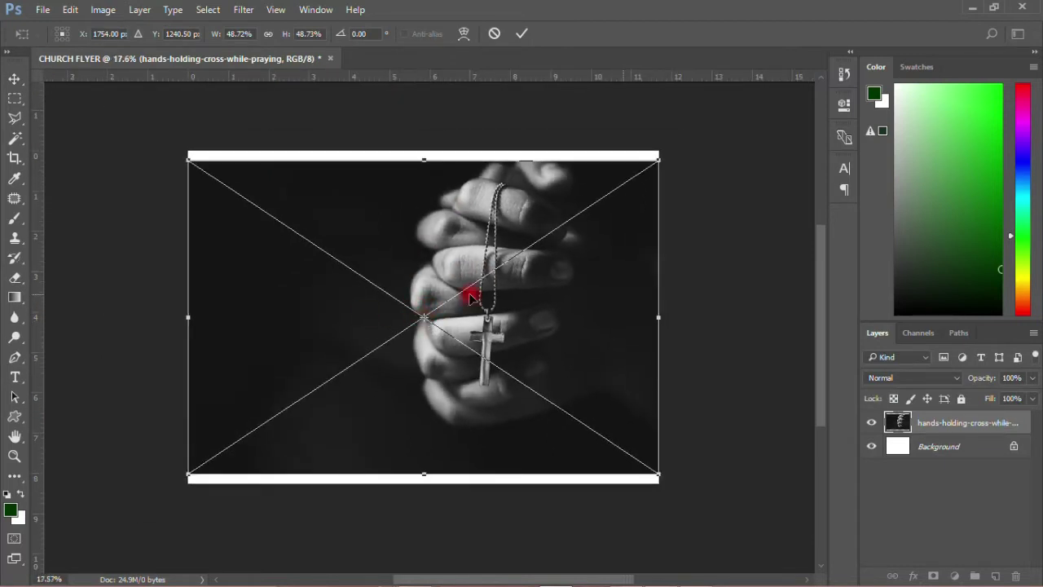
{"action": "left_click_drag", "start_coordinate": [660, 154], "coordinate": [687, 143]}
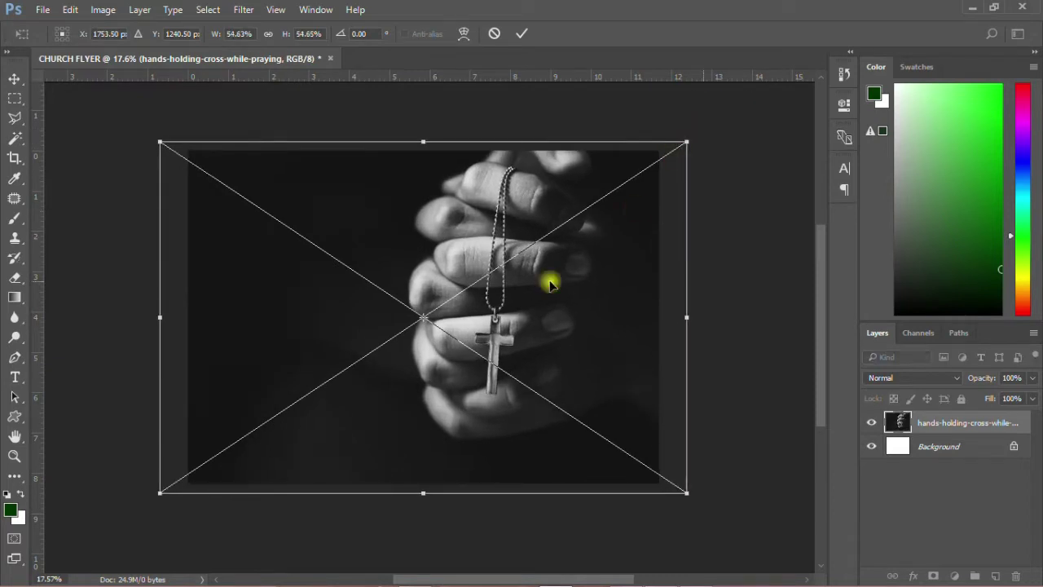
{"action": "left_click_drag", "start_coordinate": [549, 279], "coordinate": [526, 282]}
{"action": "left_click", "coordinate": [522, 33]}
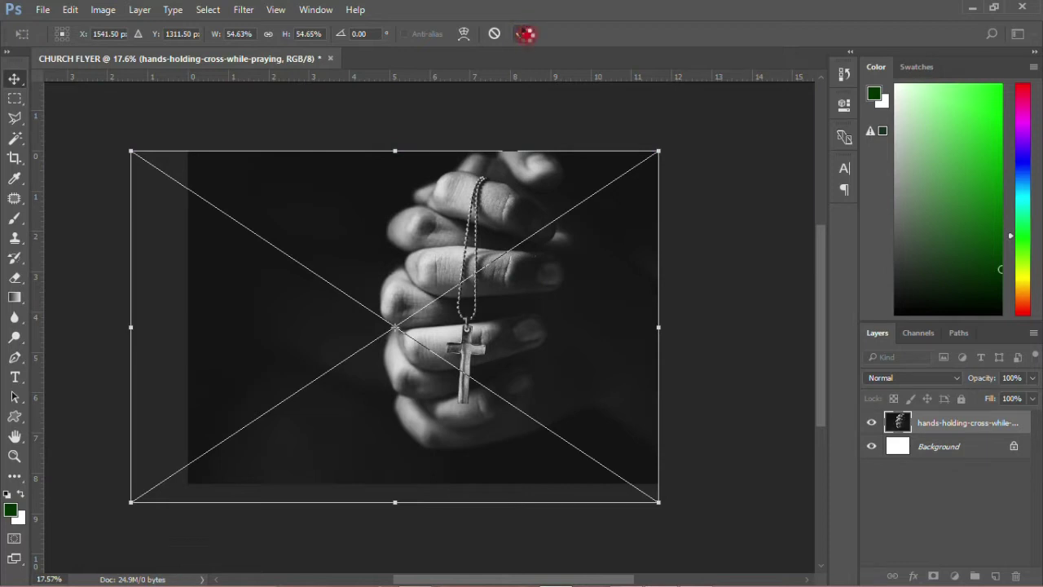
{"action": "left_click_drag", "start_coordinate": [489, 247], "coordinate": [490, 239]}
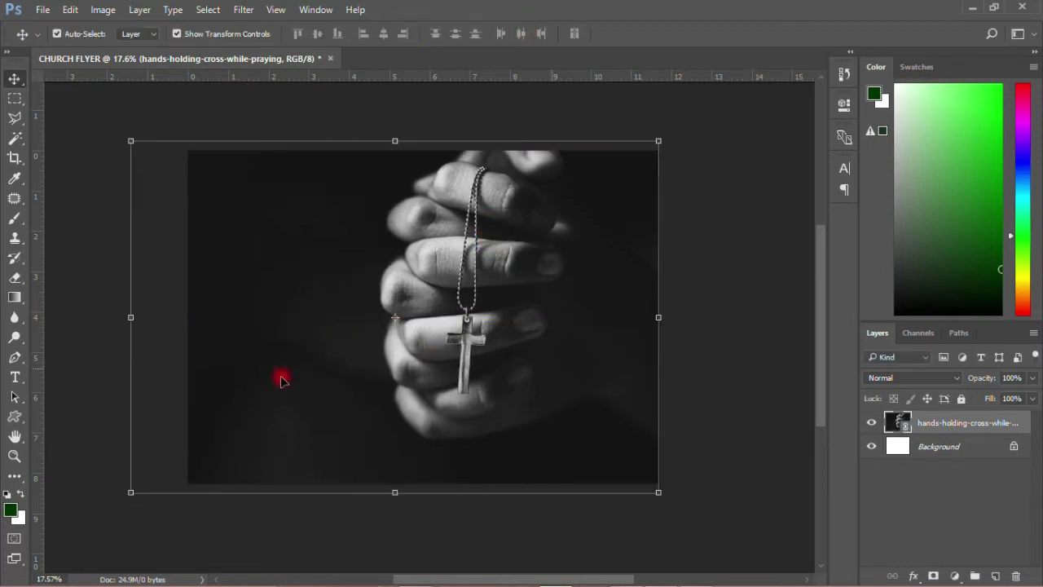
{"action": "left_click", "coordinate": [782, 351]}
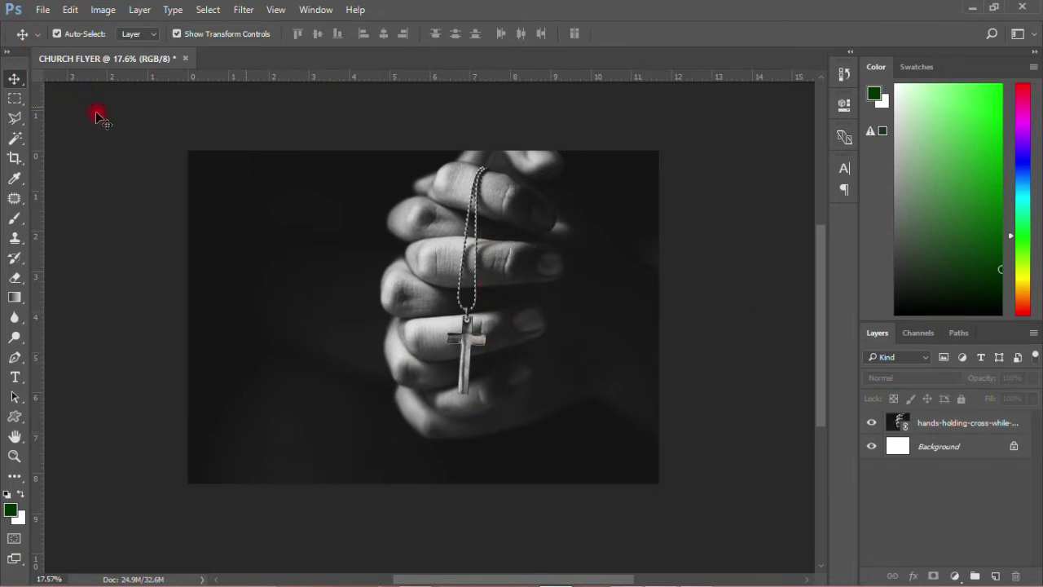
- Place the OLO2EG0 bokeh image as a linked file, scaled up to cover the canvas
{"action": "left_click", "coordinate": [42, 9]}
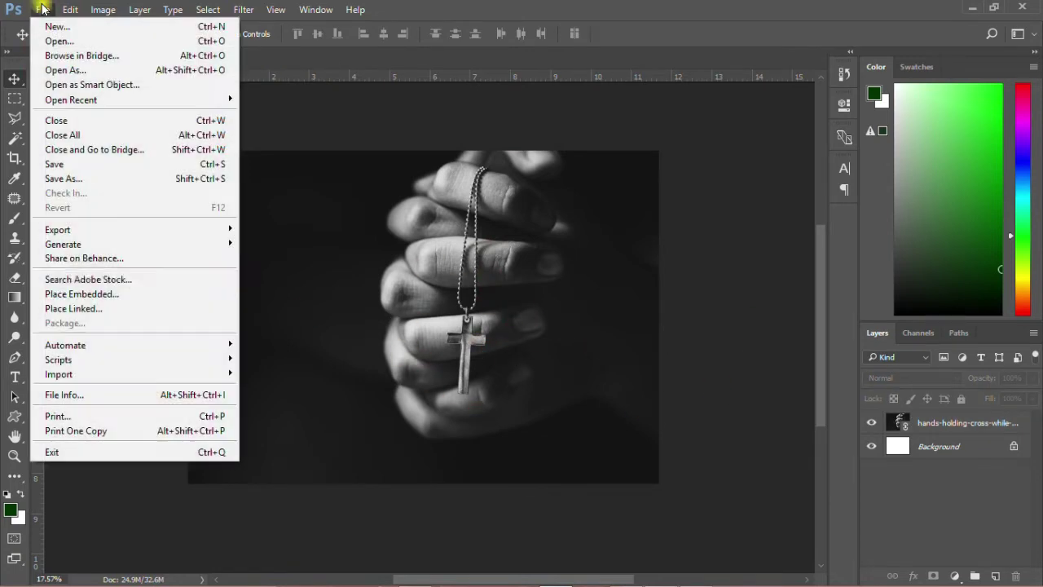
{"action": "left_click", "coordinate": [133, 306]}
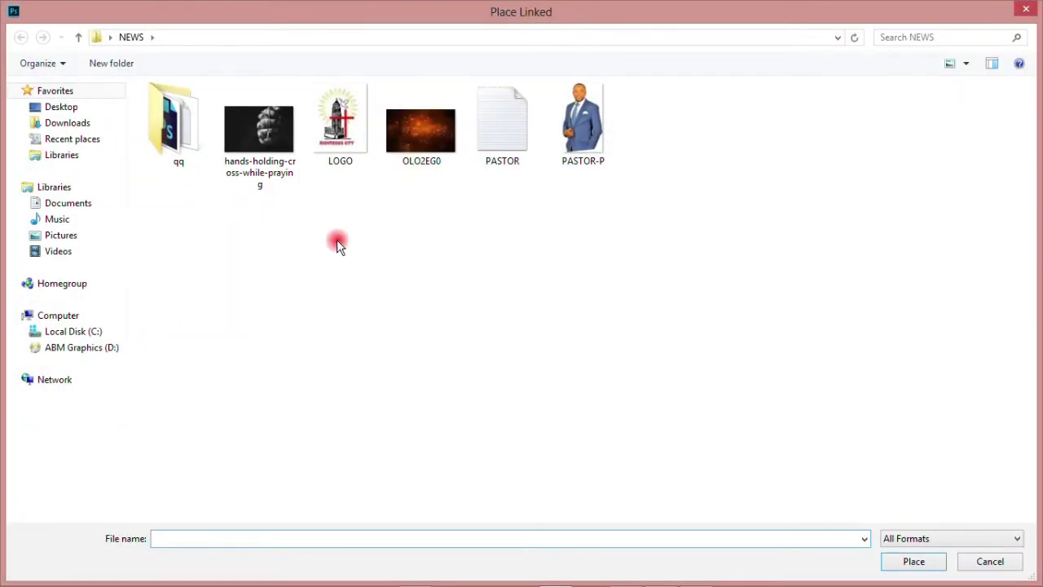
{"action": "double_click", "coordinate": [414, 138]}
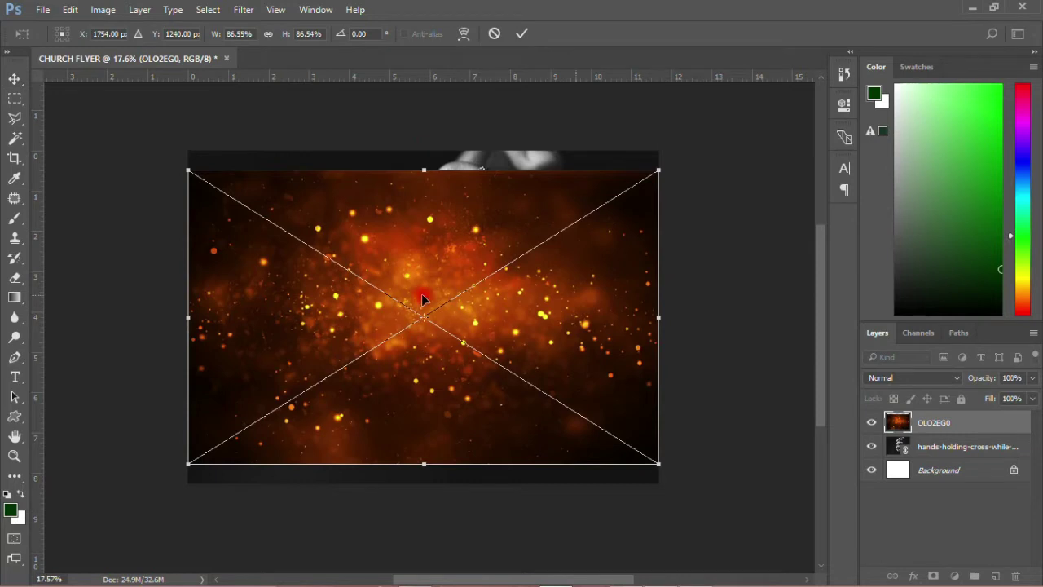
{"action": "left_click_drag", "start_coordinate": [658, 171], "coordinate": [690, 136]}
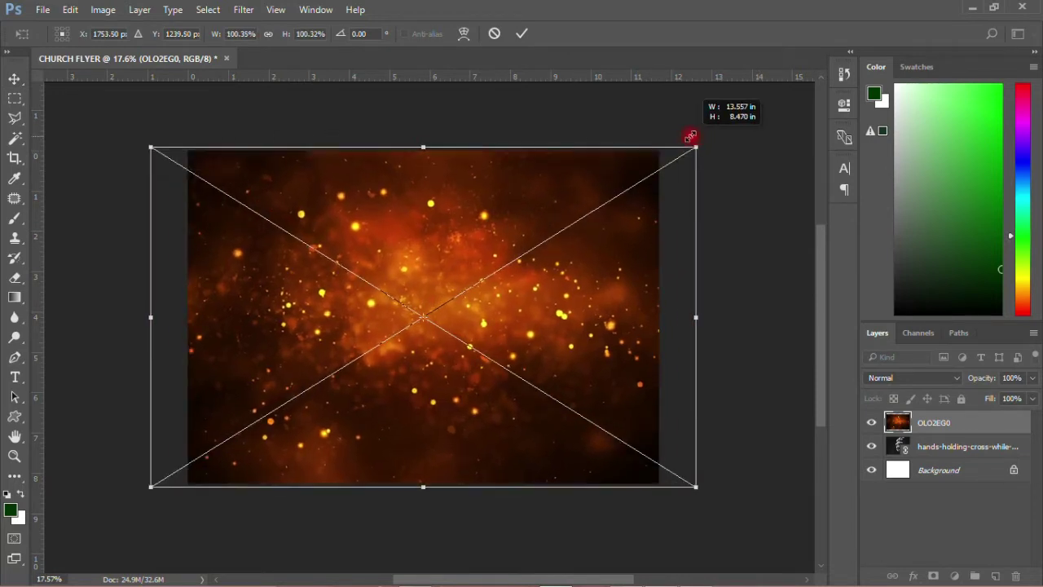
{"action": "left_click", "coordinate": [523, 34]}
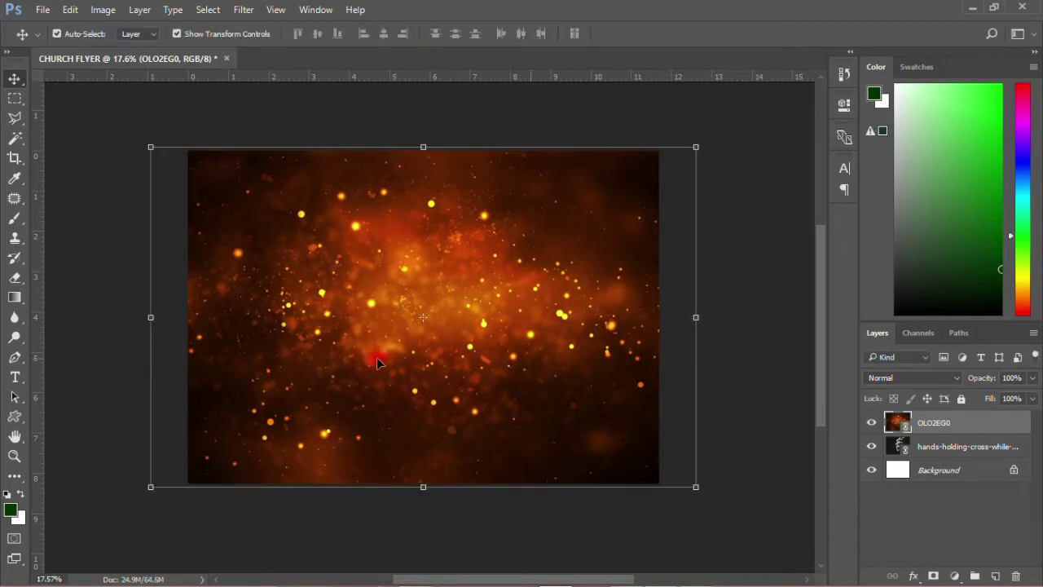
- Set the bokeh layer's blend mode to Screen
{"action": "left_click", "coordinate": [893, 380]}
{"action": "left_click", "coordinate": [891, 382]}
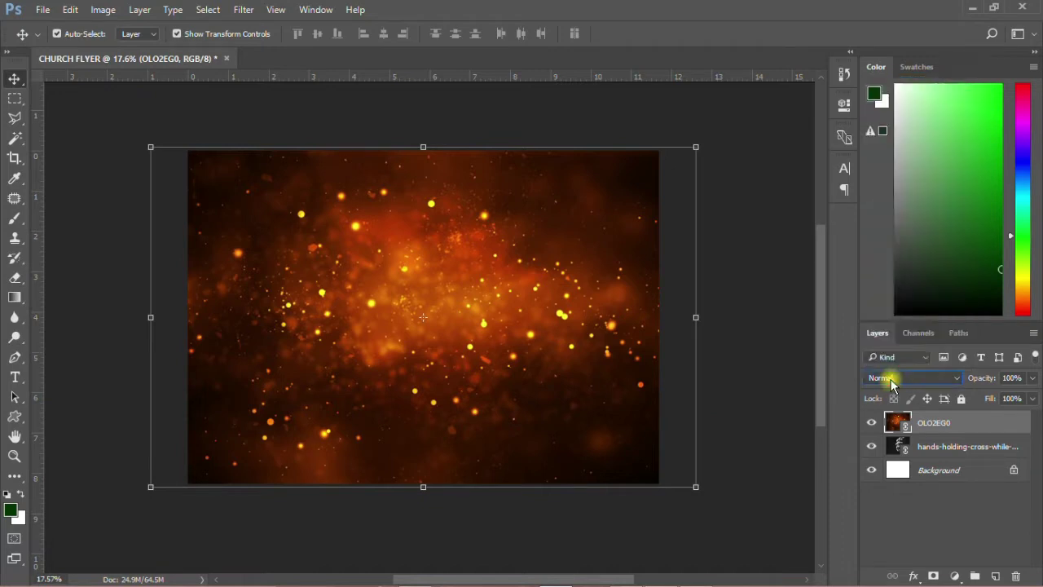
{"action": "left_click", "coordinate": [867, 381]}
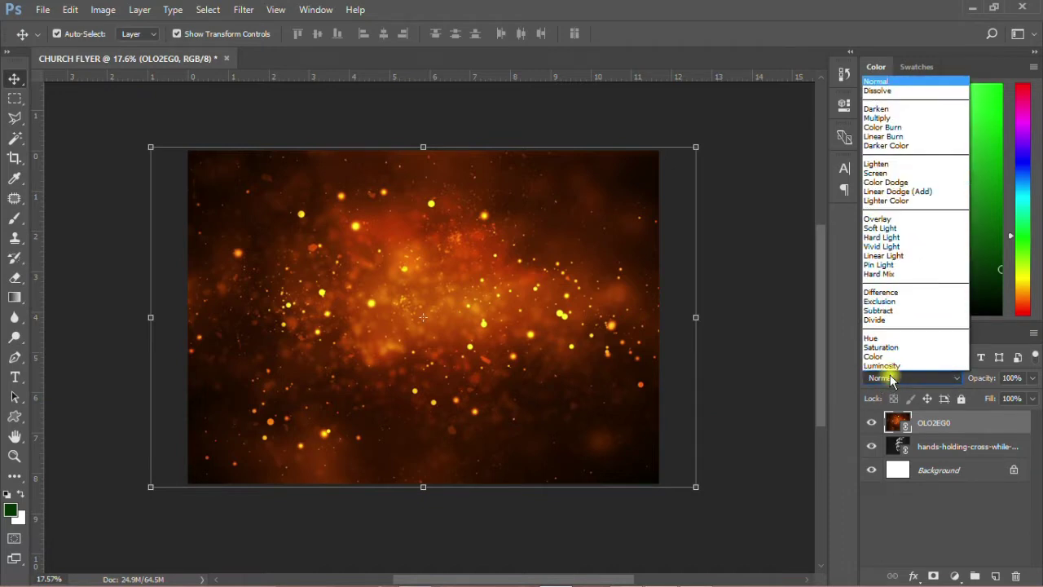
{"action": "left_click", "coordinate": [880, 172]}
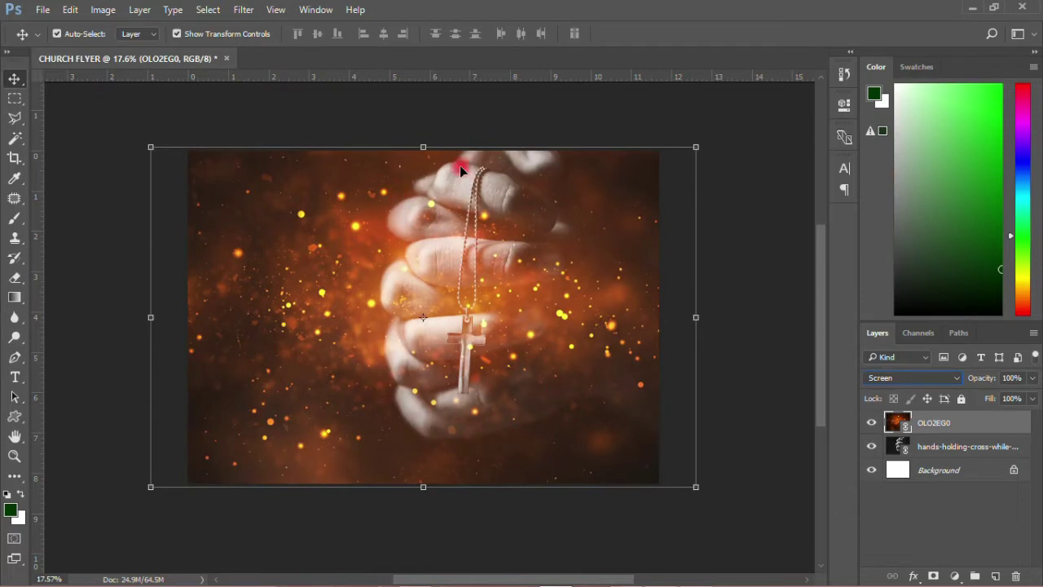
{"action": "left_click", "coordinate": [955, 576]}
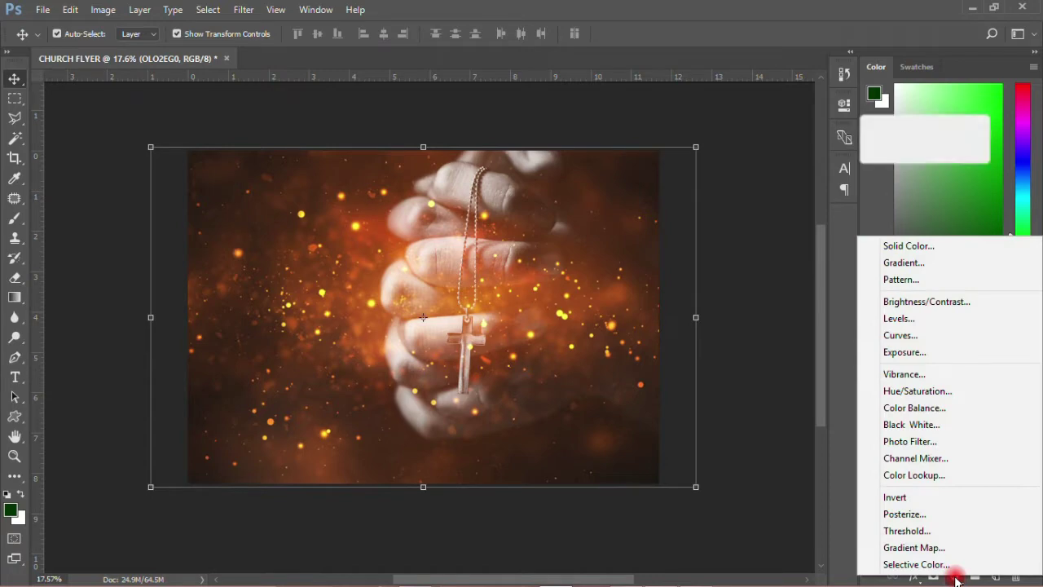
- Add a gradient fill layer and edit its stops to bright red and black
{"action": "left_click", "coordinate": [912, 264]}
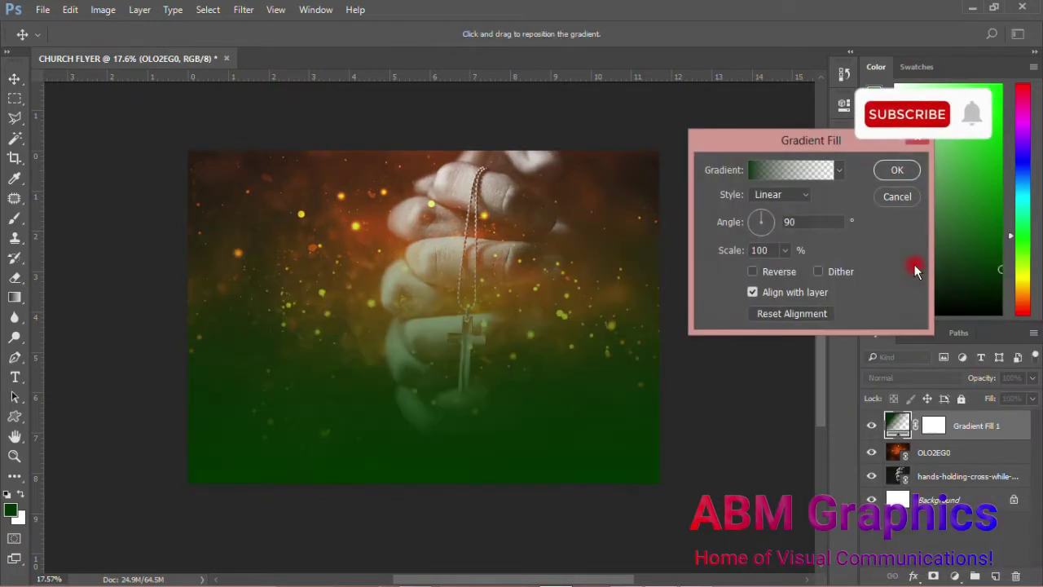
{"action": "left_click", "coordinate": [766, 168]}
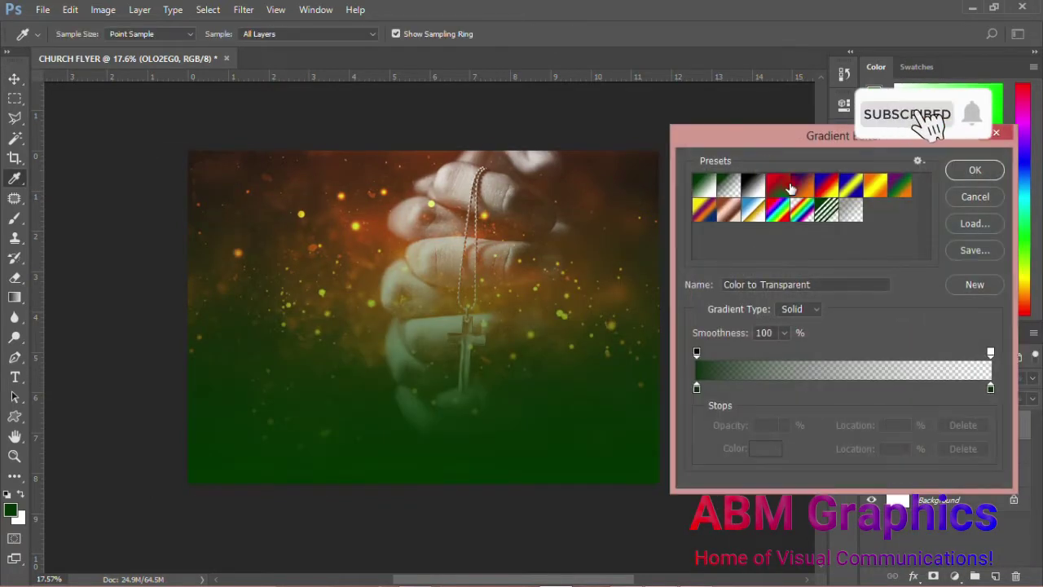
{"action": "left_click", "coordinate": [778, 184]}
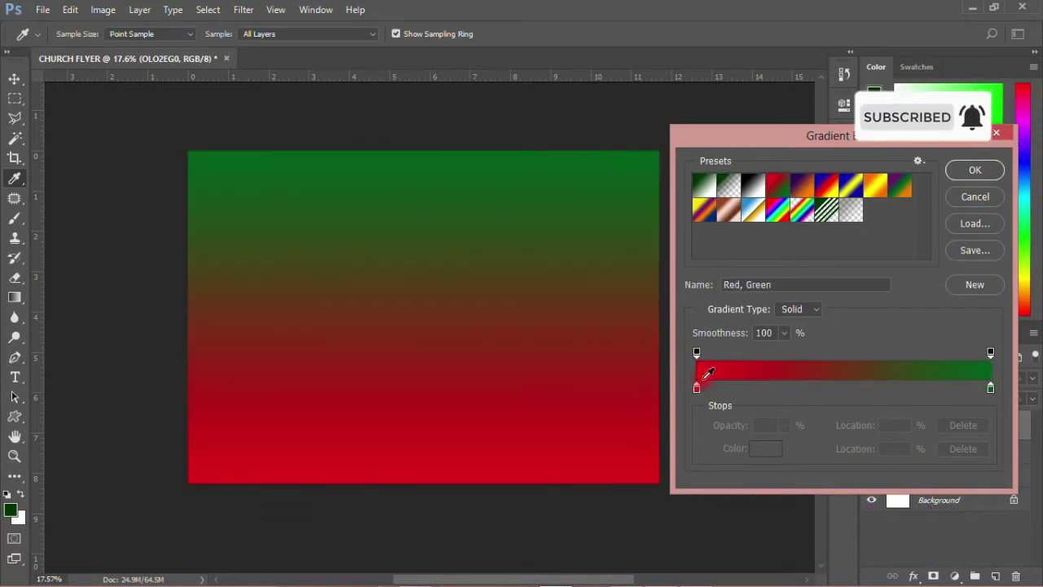
{"action": "double_click", "coordinate": [989, 388]}
{"action": "left_click", "coordinate": [756, 322]}
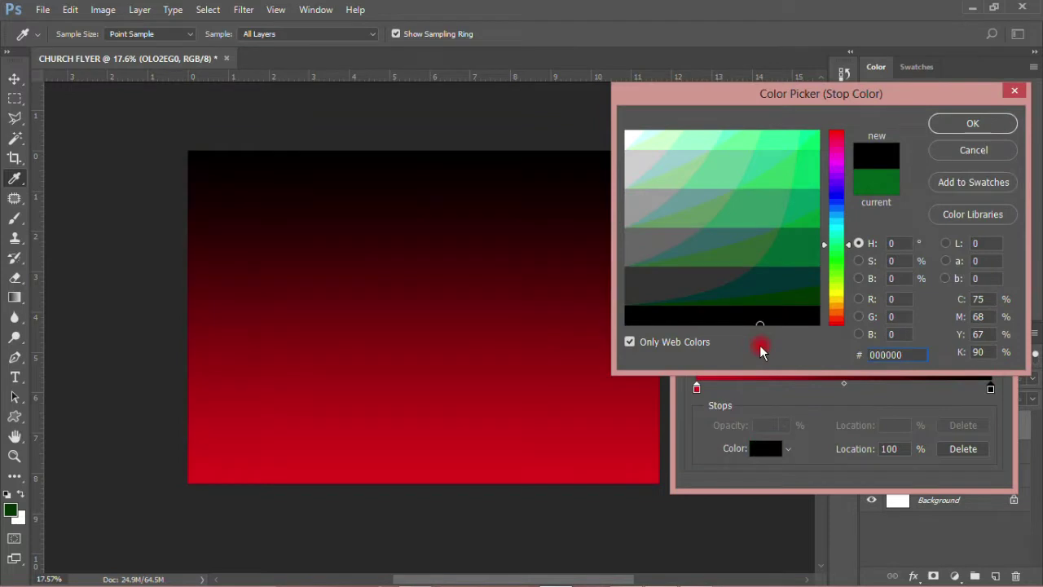
{"action": "left_click", "coordinate": [951, 121]}
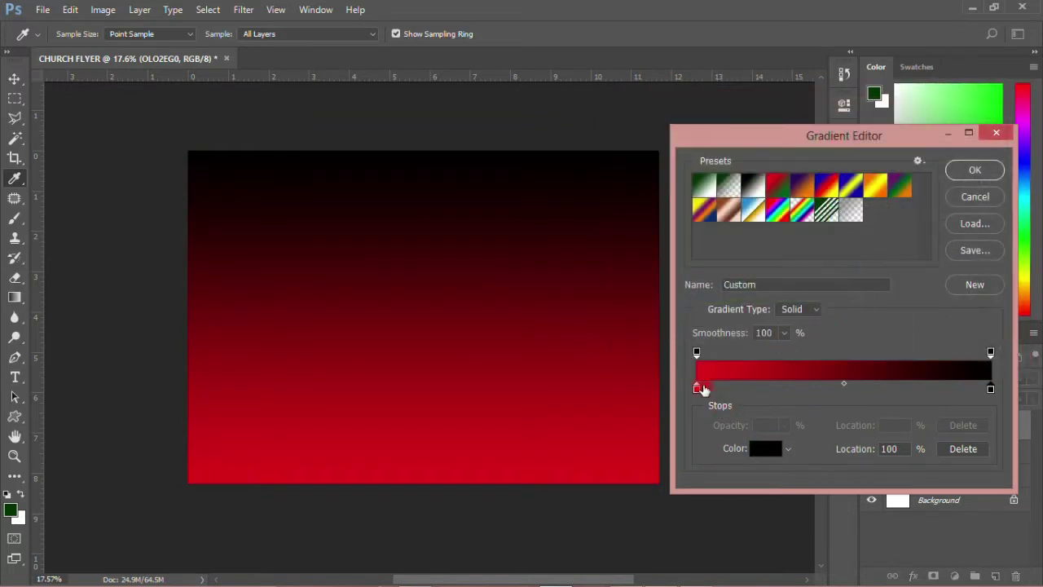
{"action": "double_click", "coordinate": [698, 389]}
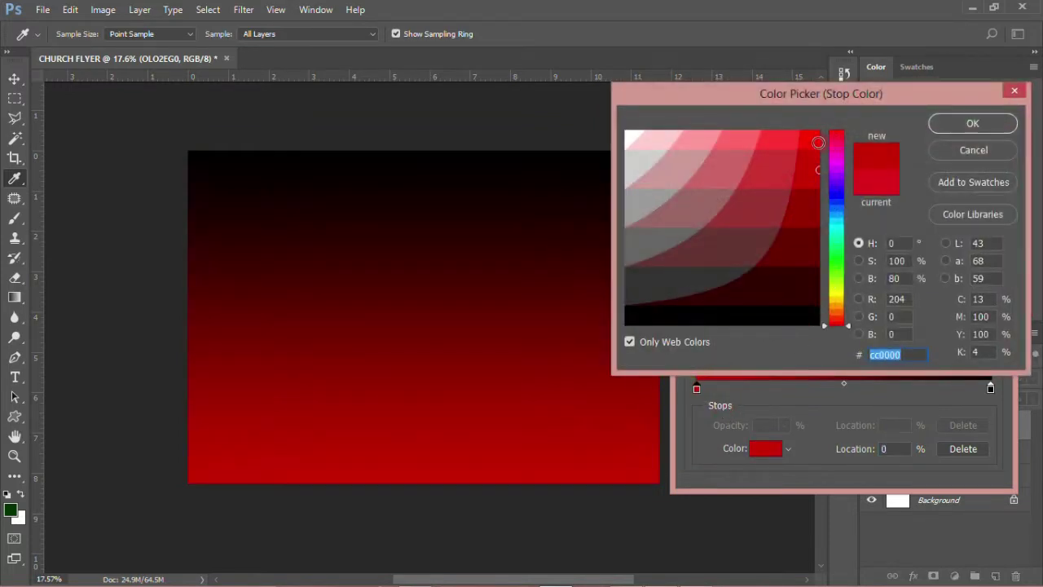
{"action": "left_click", "coordinate": [818, 133]}
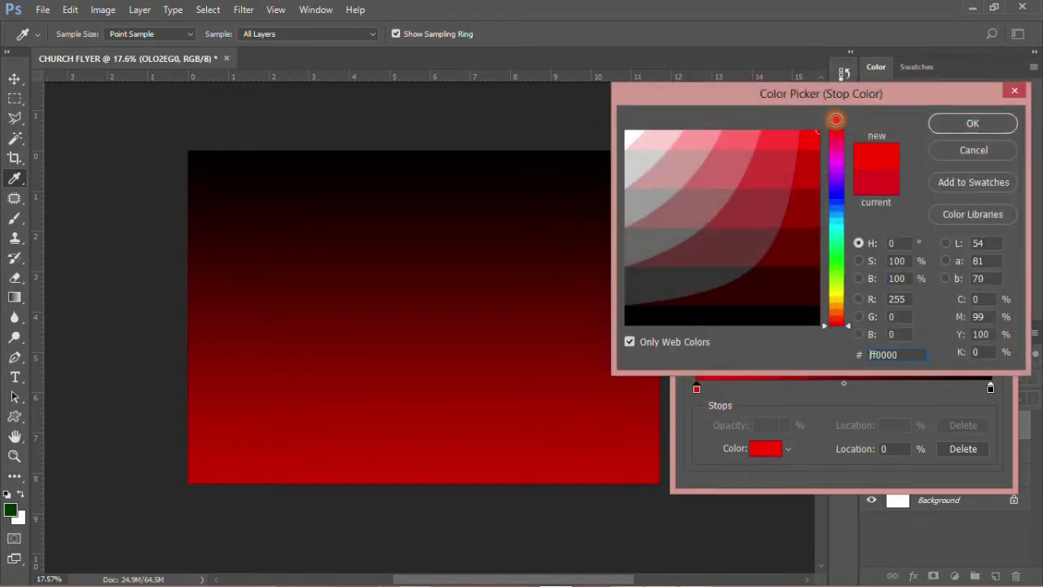
{"action": "left_click", "coordinate": [973, 122]}
{"action": "left_click", "coordinate": [974, 170]}
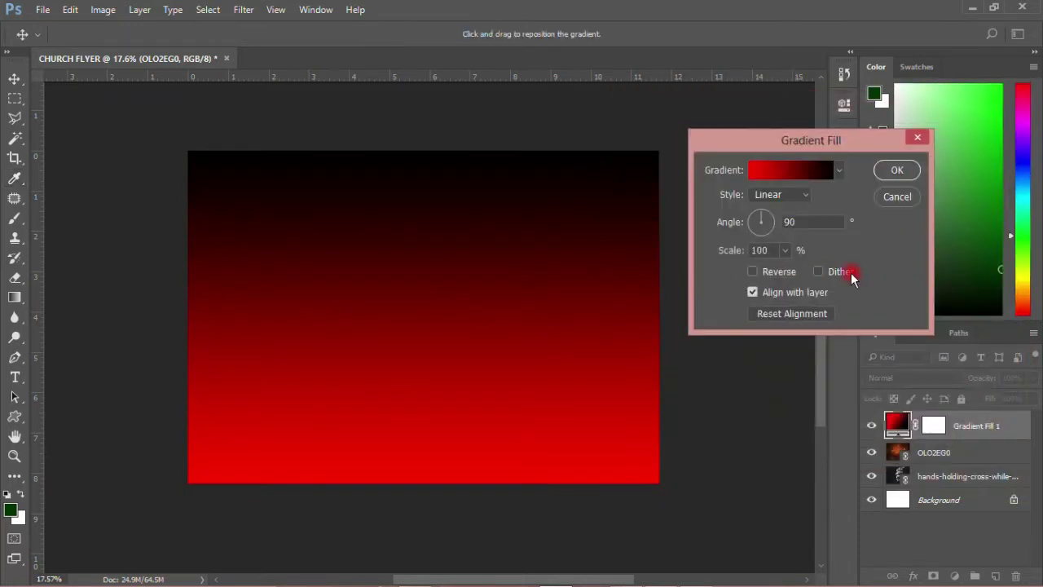
- Reverse the gradient, set its angle to 0°, and apply the fill layer
{"action": "left_click", "coordinate": [784, 272]}
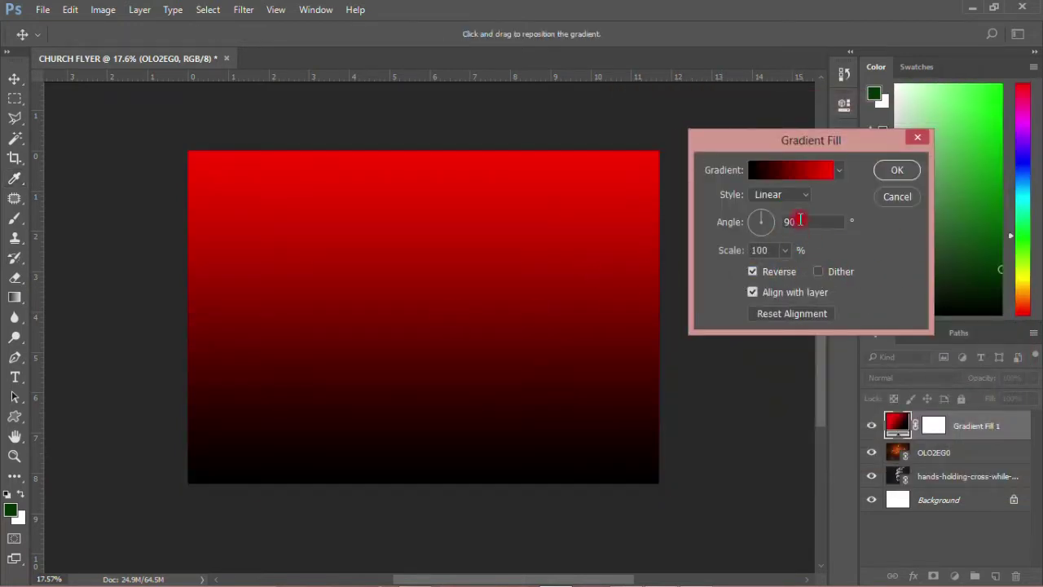
{"action": "left_click", "coordinate": [766, 221]}
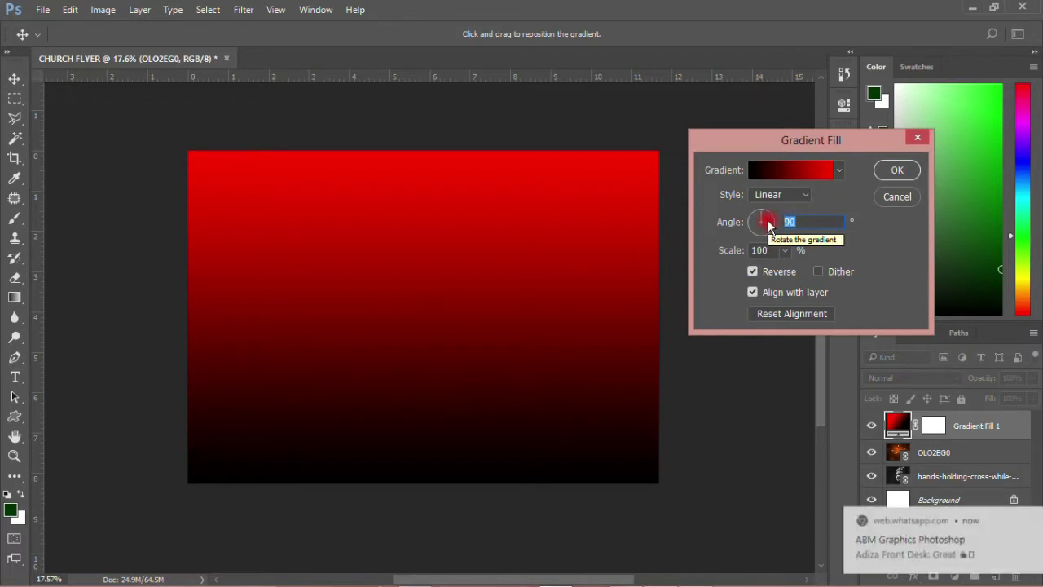
{"action": "type", "text": "0"}
{"action": "left_click", "coordinate": [895, 170]}
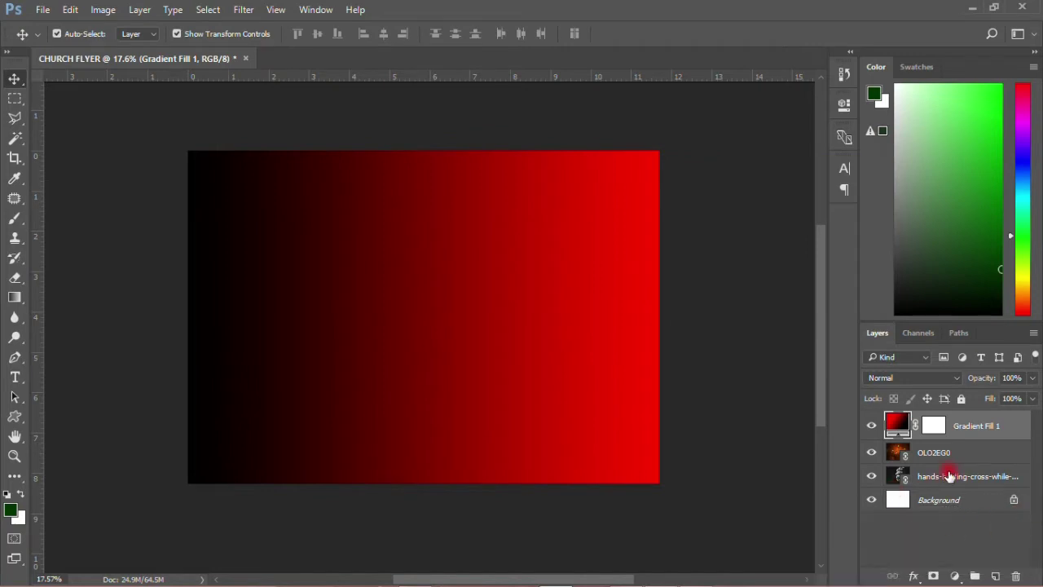
- Try Multiply and Overlay, then set Gradient Fill 1's blend mode to Soft Light
{"action": "left_click", "coordinate": [906, 377]}
{"action": "left_click", "coordinate": [878, 118]}
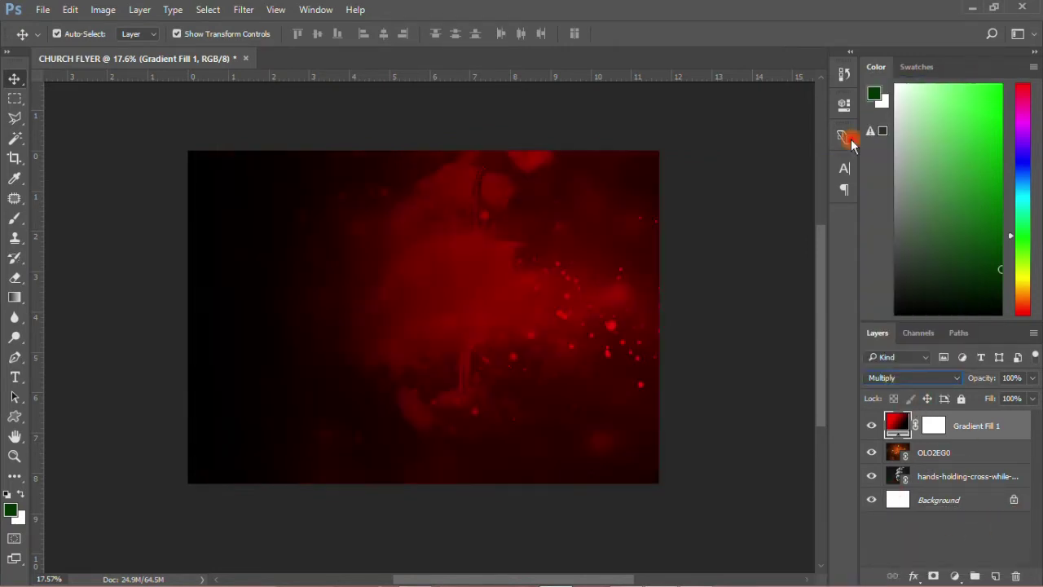
{"action": "left_click", "coordinate": [880, 379]}
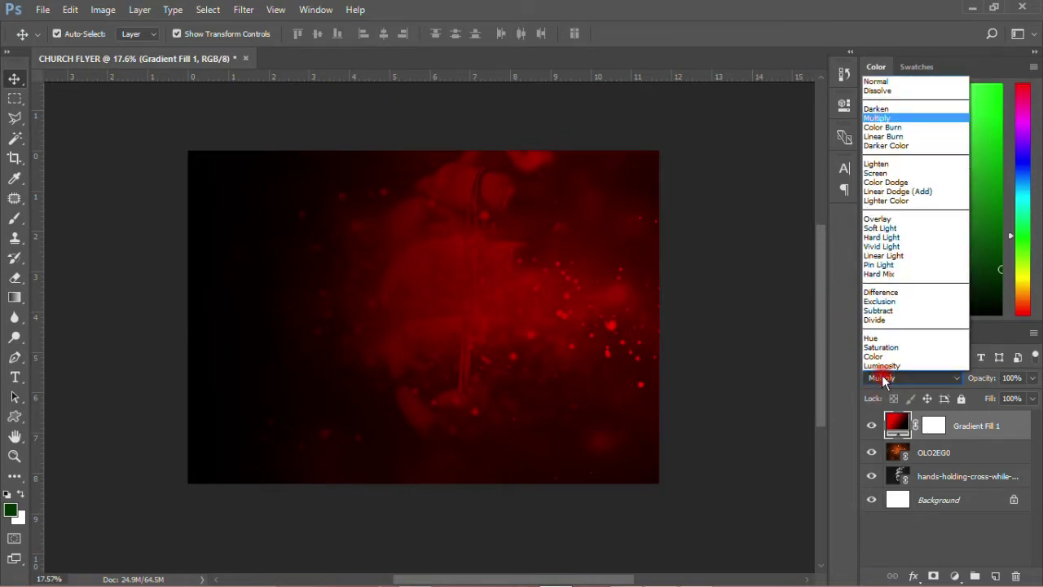
{"action": "left_click", "coordinate": [877, 219]}
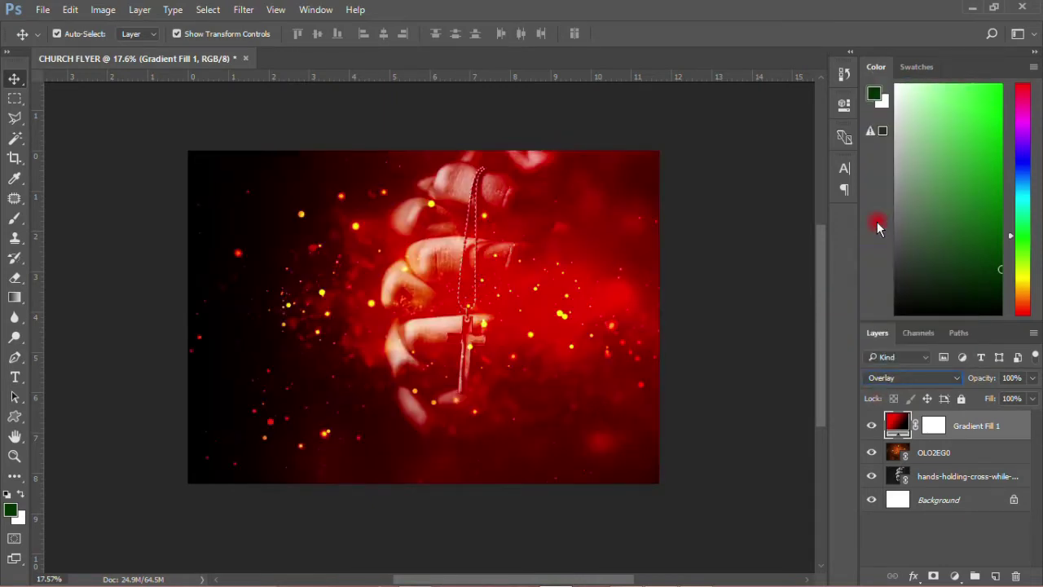
{"action": "key", "text": "shift+plus"}
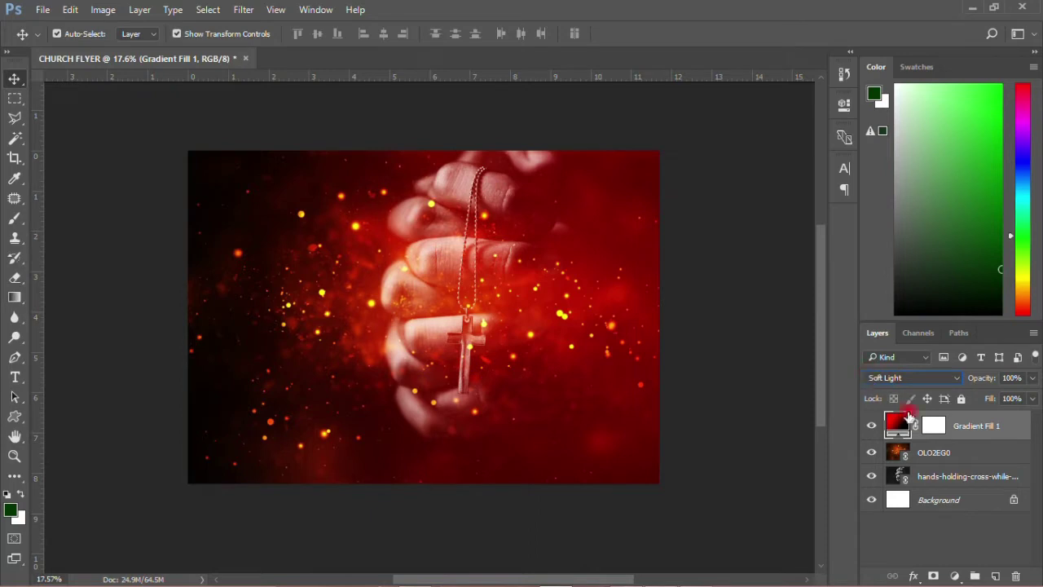
{"action": "left_click", "coordinate": [943, 436]}
{"action": "left_click", "coordinate": [956, 575]}
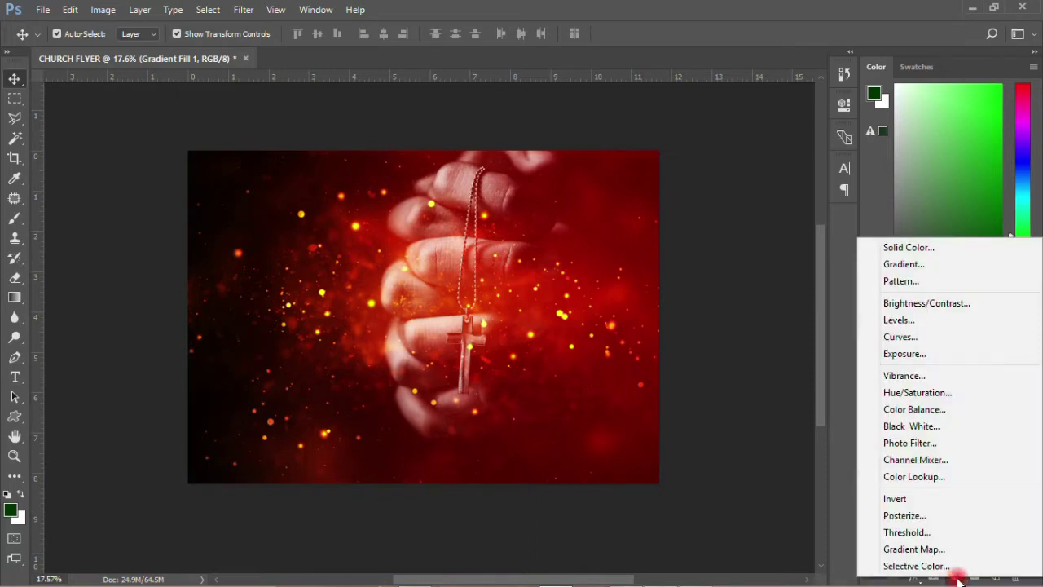
- Add a magenta ff00ff Solid Color fill layer and blend it in Soft Light
{"action": "left_click", "coordinate": [907, 247]}
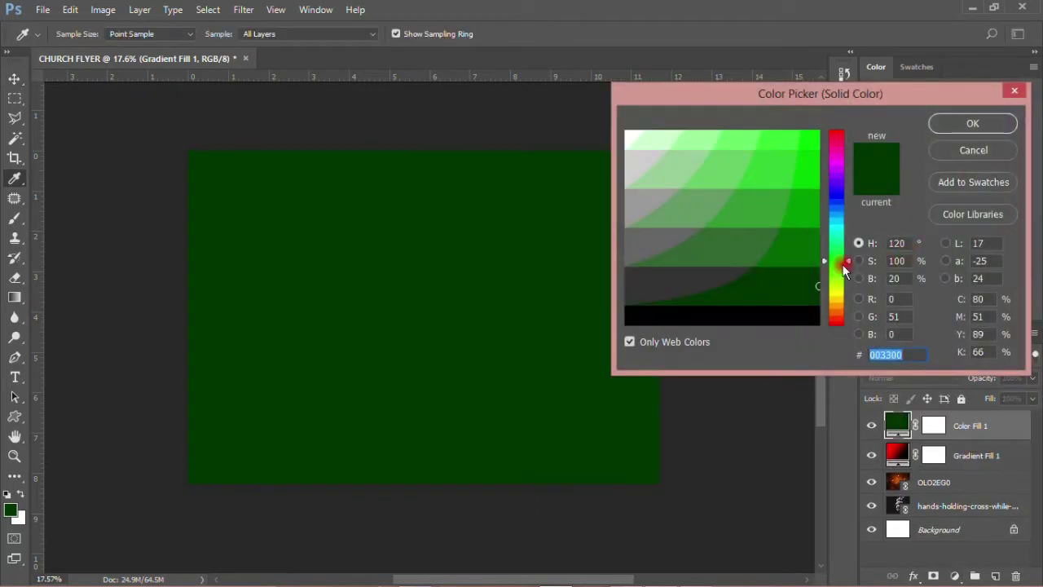
{"action": "left_click", "coordinate": [840, 170]}
{"action": "left_click_drag", "start_coordinate": [817, 133], "coordinate": [831, 133]}
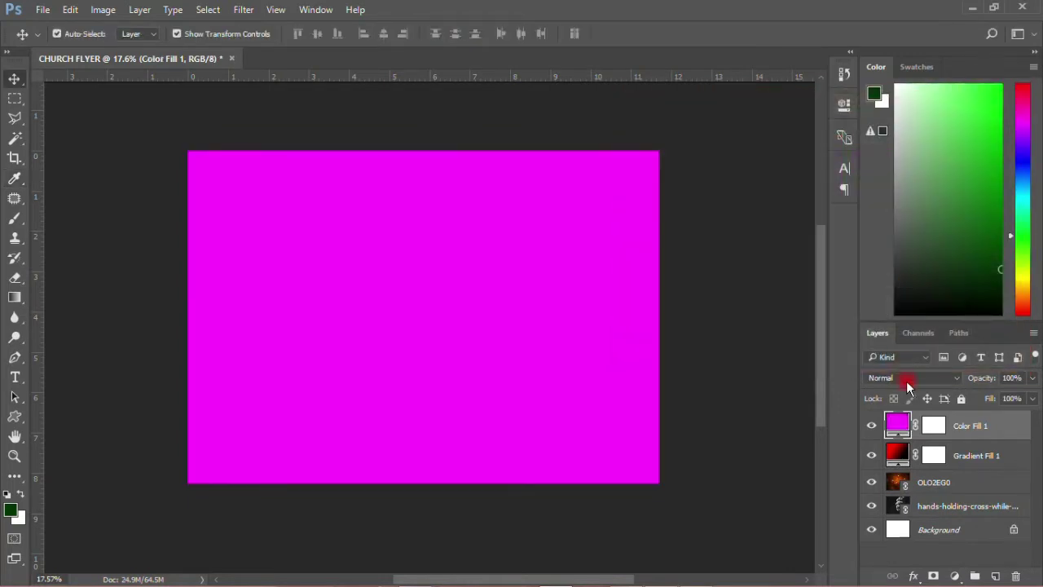
{"action": "left_click", "coordinate": [901, 379]}
{"action": "left_click", "coordinate": [886, 227]}
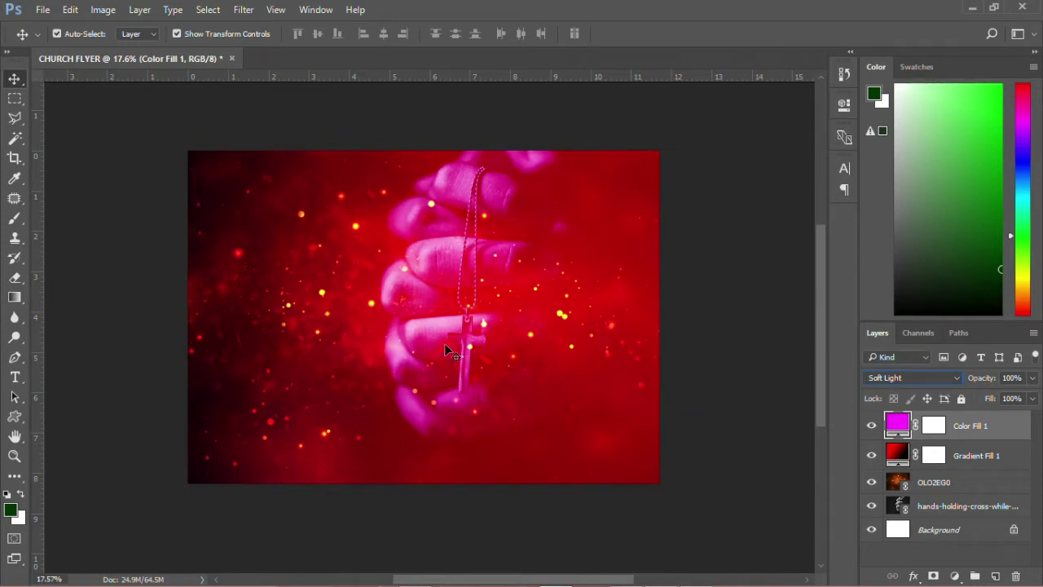
{"action": "left_click", "coordinate": [682, 352]}
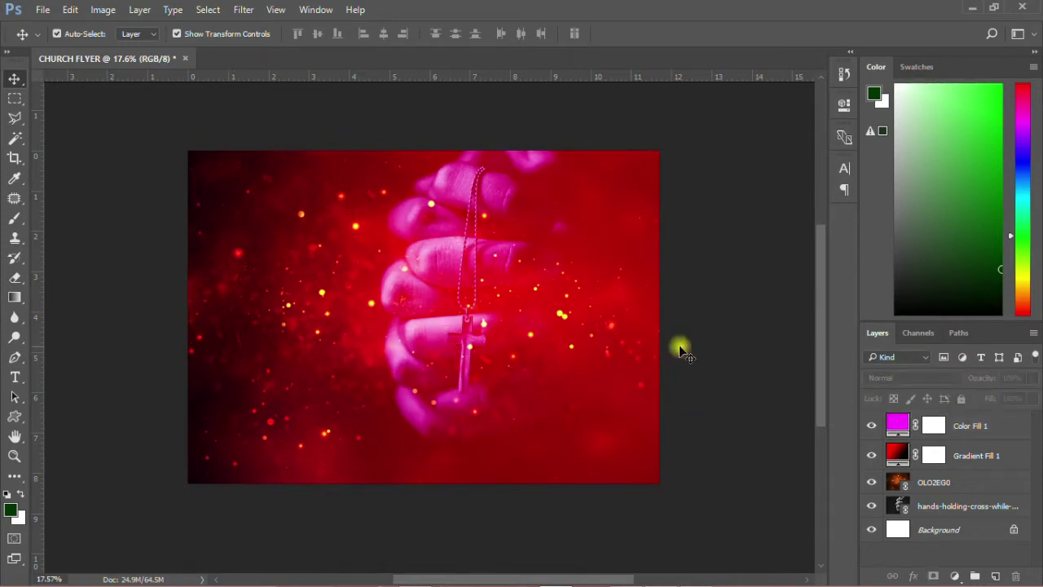
- Group Color Fill 1 down through the hands photo, name it BACKGROUND, and lock it
{"action": "left_click", "coordinate": [977, 425]}
{"action": "left_click", "coordinate": [950, 505], "text": "shift"}
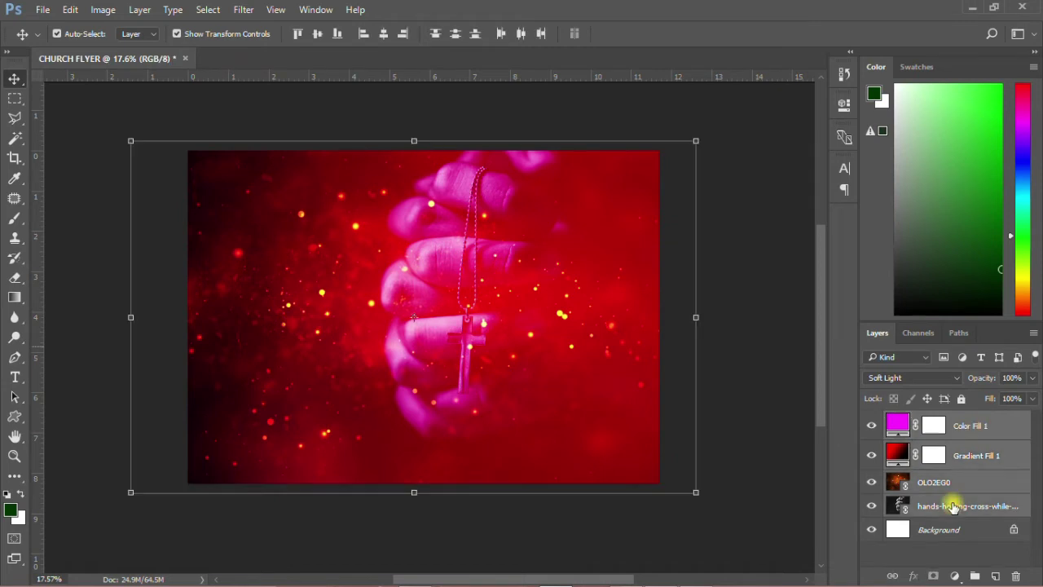
{"action": "left_click", "coordinate": [974, 575]}
{"action": "double_click", "coordinate": [930, 419]}
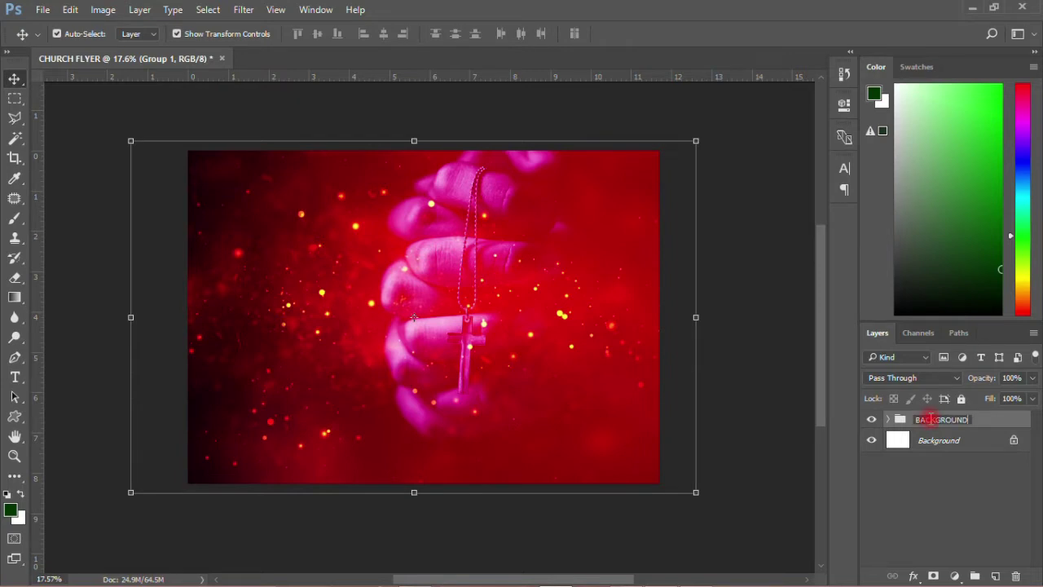
{"action": "type", "text": "BACKGROUND"}
{"action": "key", "text": "Return"}
{"action": "left_click", "coordinate": [960, 399]}
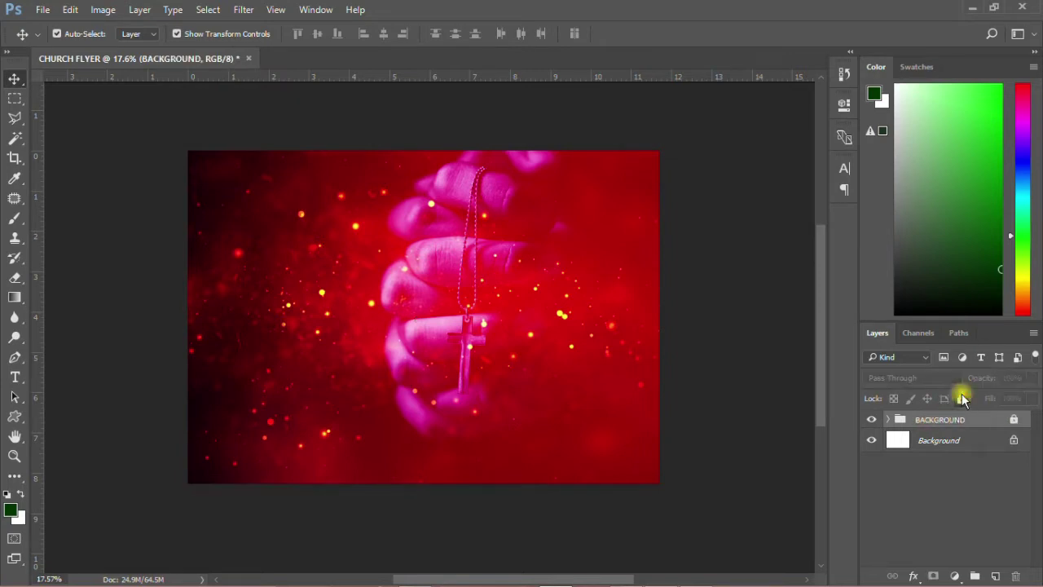
{"action": "left_click", "coordinate": [696, 307]}
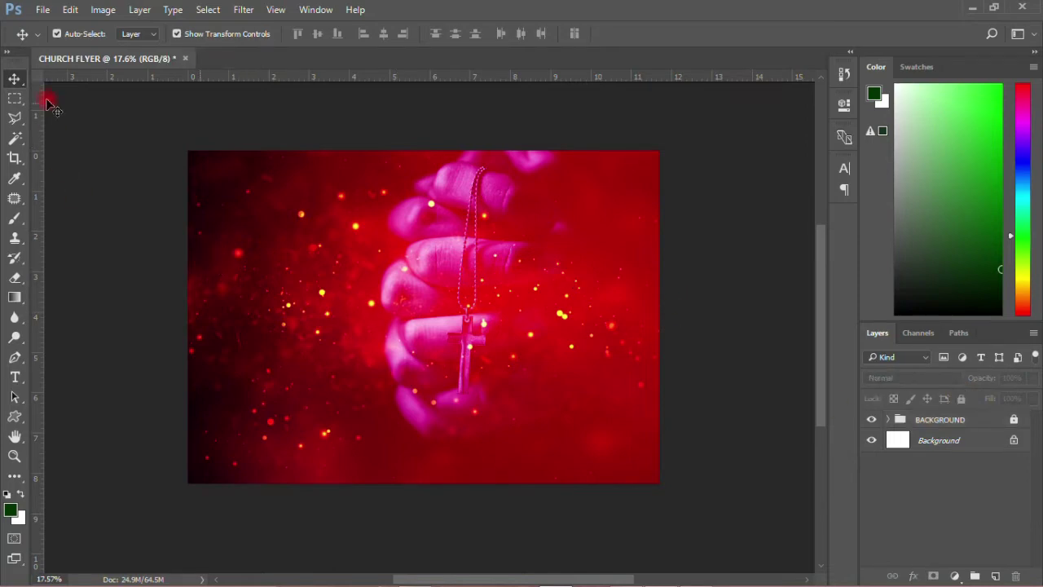
- Place the PASTOR-P photo as a linked file and move it to the right side
{"action": "left_click", "coordinate": [42, 9]}
{"action": "left_click", "coordinate": [101, 307]}
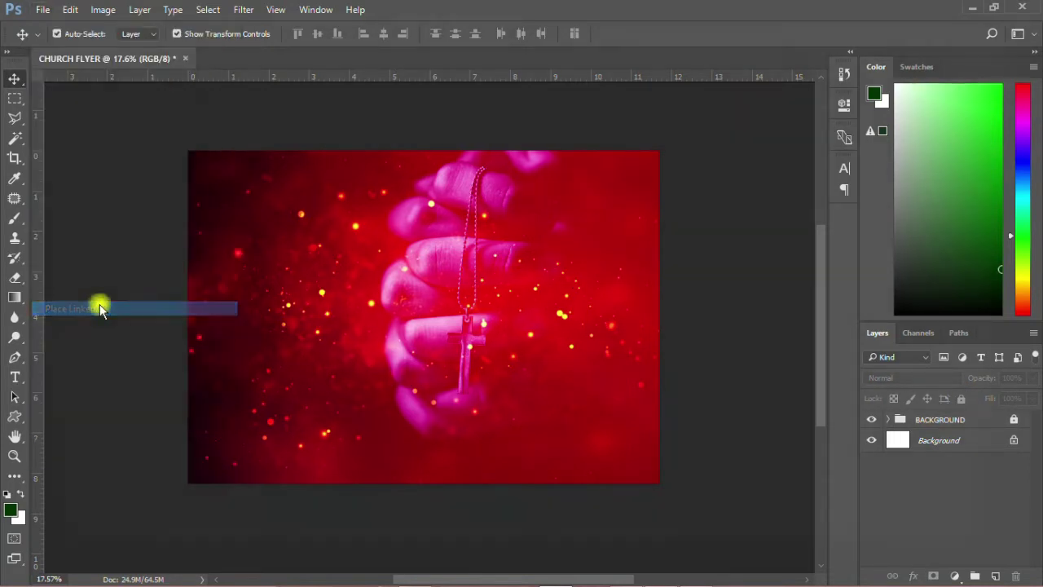
{"action": "double_click", "coordinate": [592, 128]}
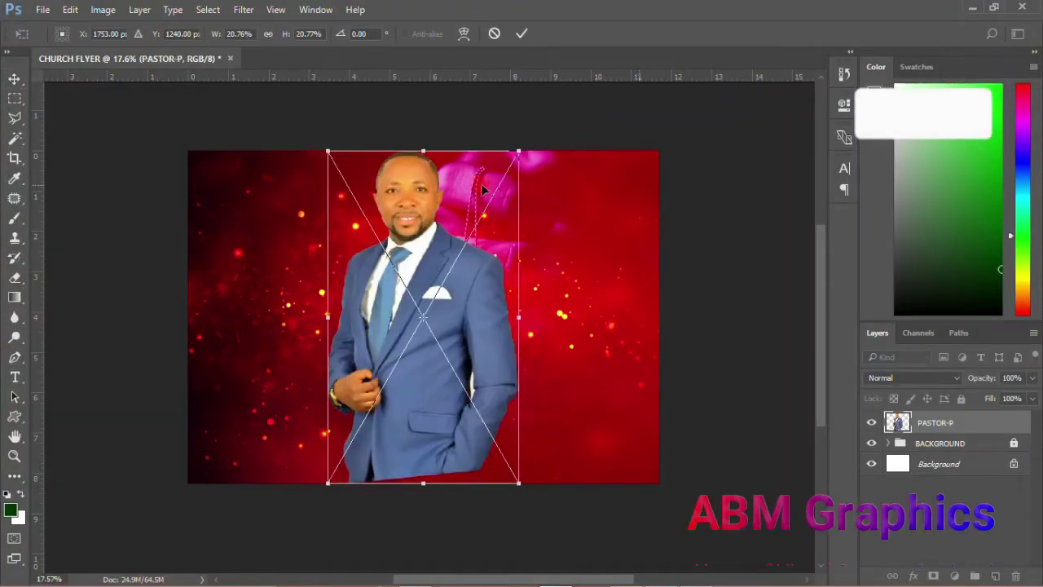
{"action": "left_click", "coordinate": [521, 34]}
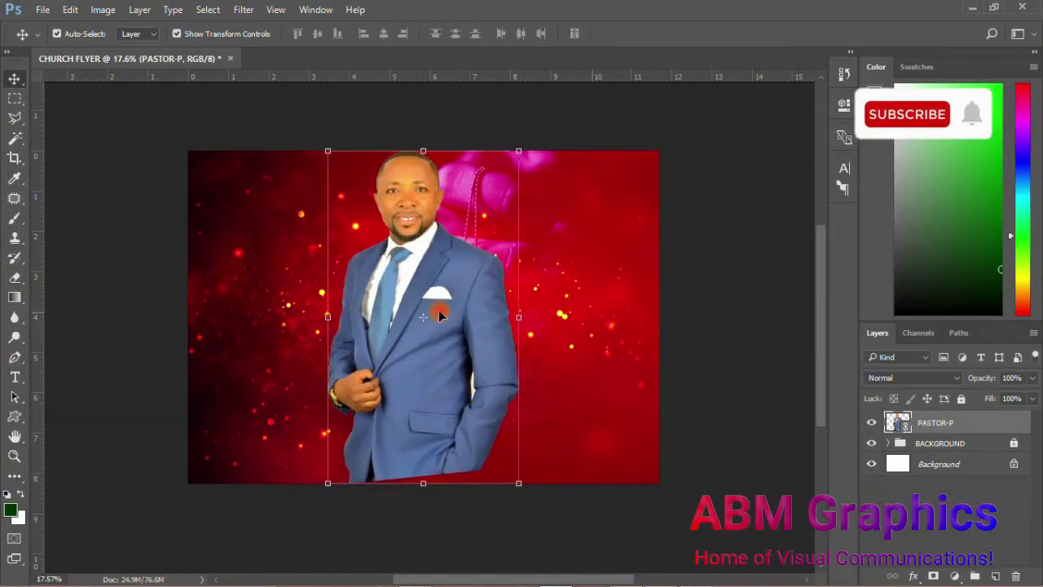
{"action": "left_click_drag", "start_coordinate": [447, 325], "coordinate": [567, 328]}
- Enlarge PASTOR-P with Free Transform and lower it onto the bottom guide
{"action": "key", "text": "ctrl+t"}
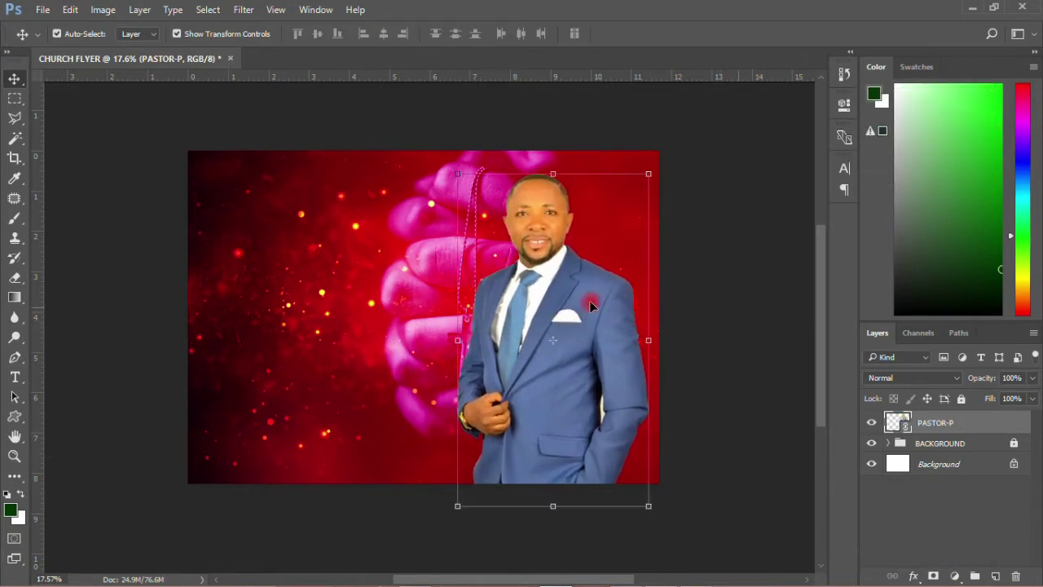
{"action": "left_click_drag", "start_coordinate": [653, 170], "coordinate": [670, 135]}
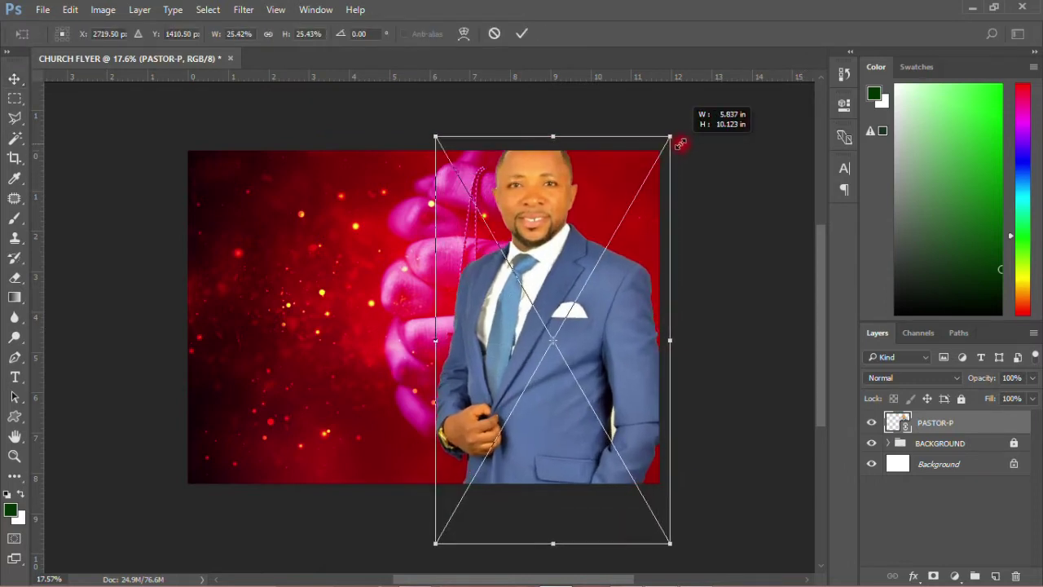
{"action": "left_click_drag", "start_coordinate": [577, 272], "coordinate": [577, 311]}
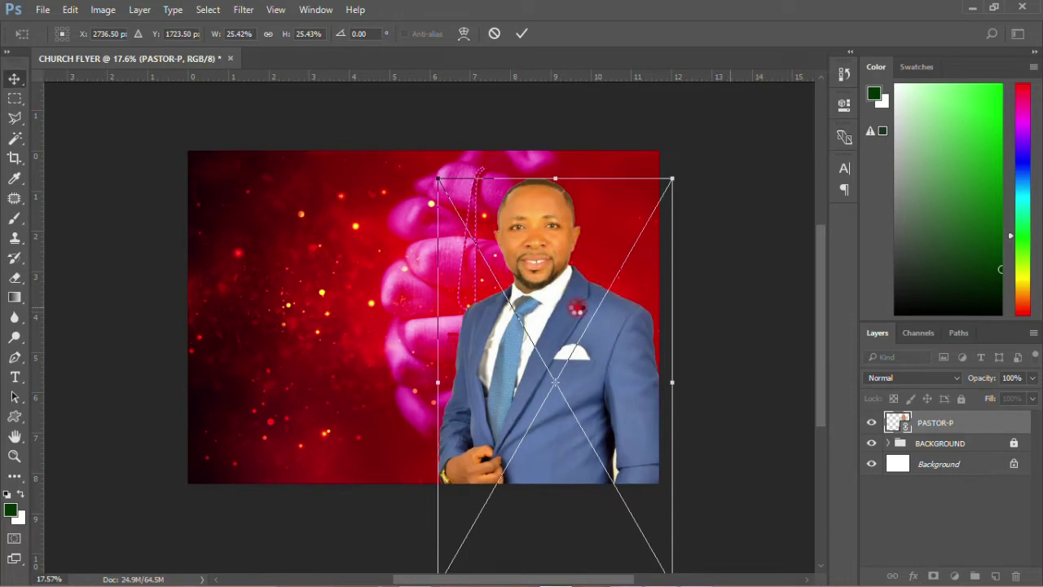
{"action": "key", "text": "Return"}
{"action": "left_click", "coordinate": [738, 288]}
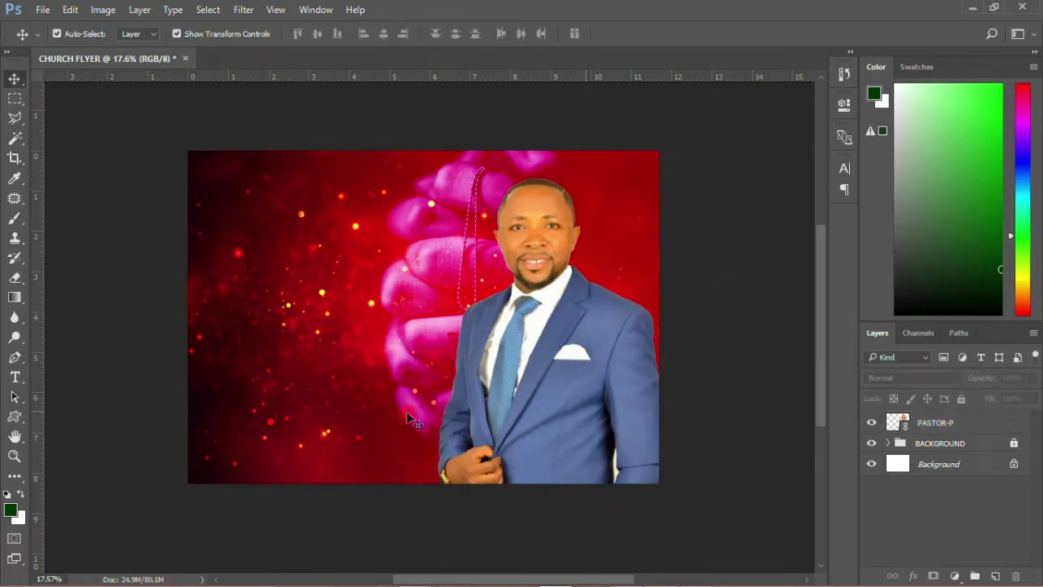
{"action": "mouse_move", "coordinate": [213, 577]}
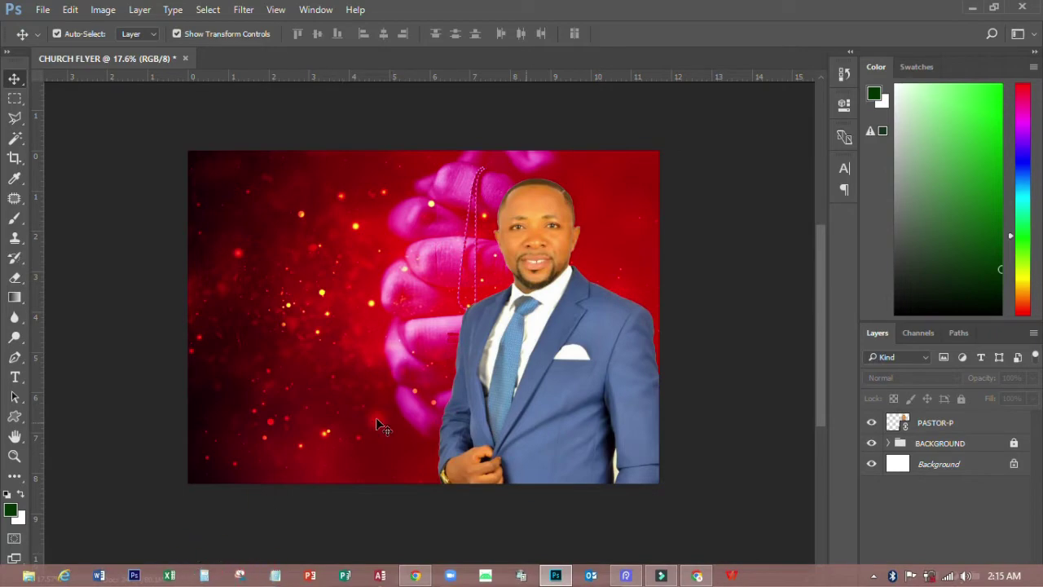
- Open the PASTOR text file from the Desktop NEWS folder in Notepad
{"action": "left_click", "coordinate": [28, 576]}
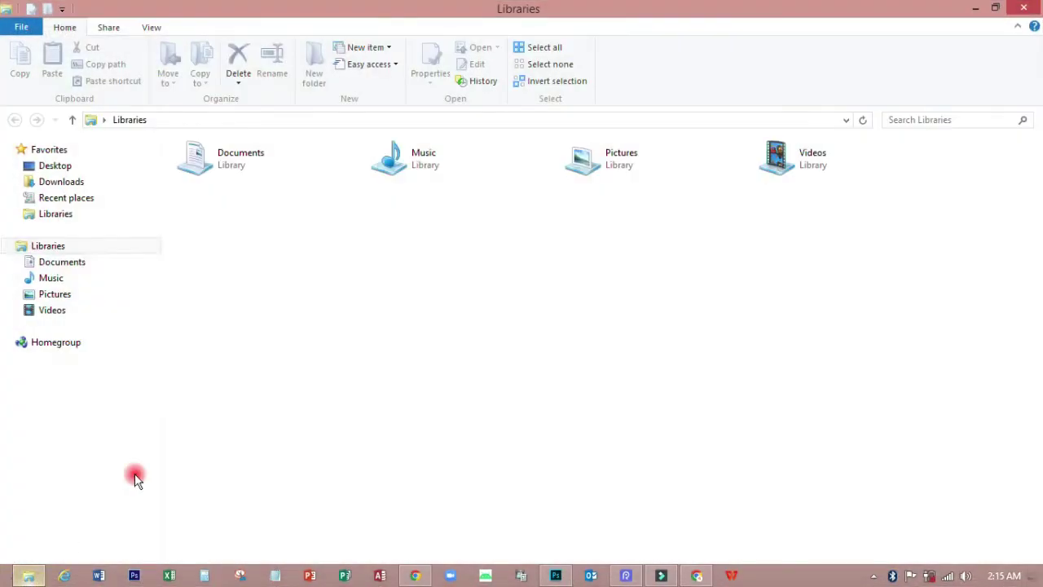
{"action": "left_click", "coordinate": [57, 165]}
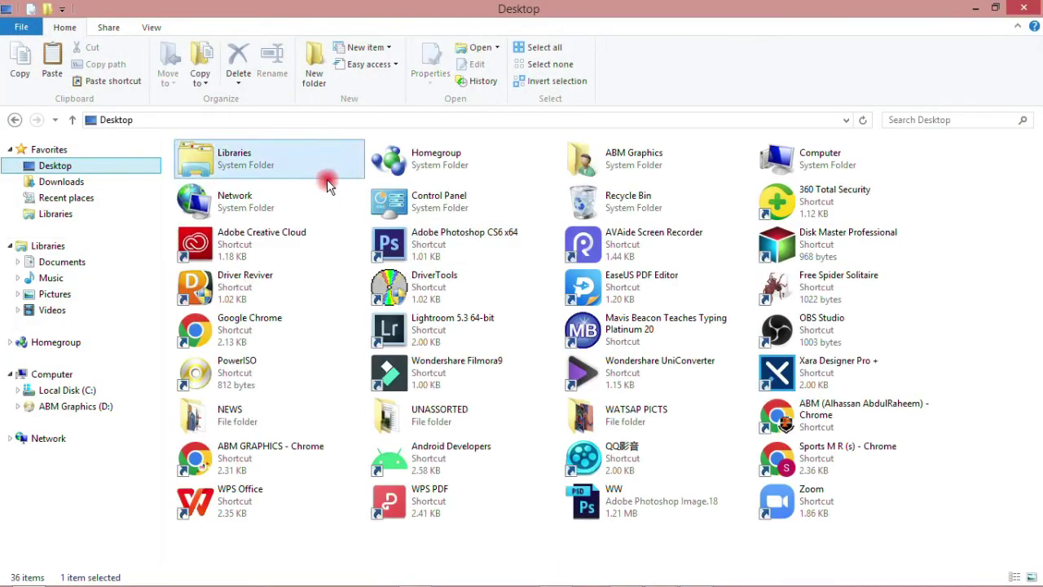
{"action": "double_click", "coordinate": [249, 412]}
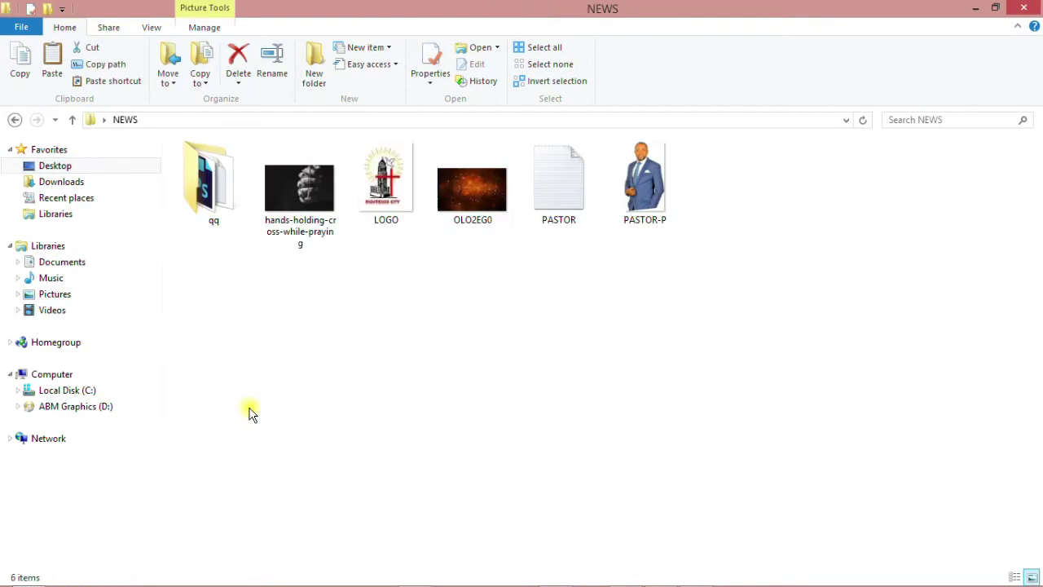
{"action": "left_click", "coordinate": [554, 195]}
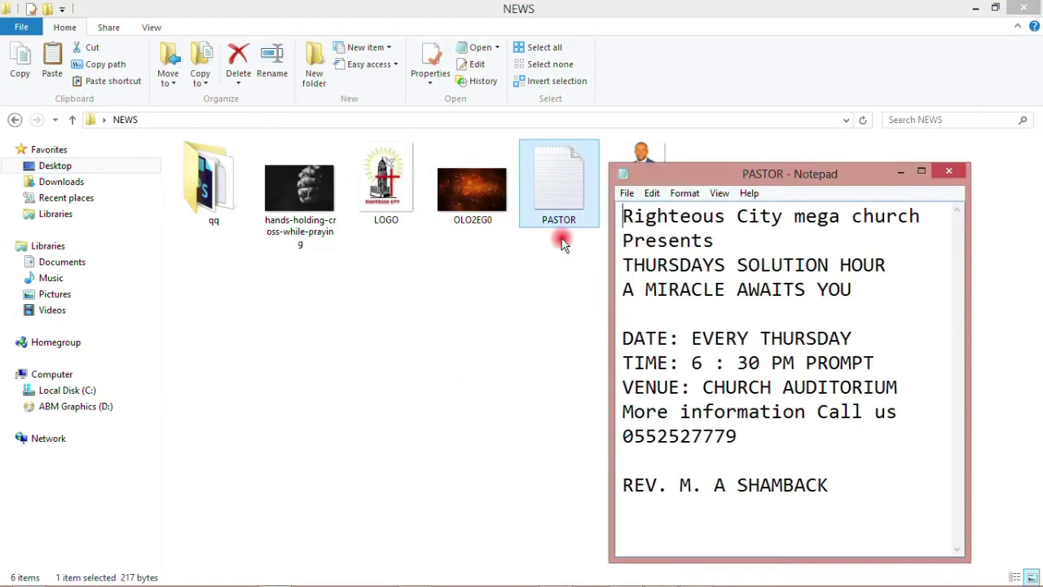
{"action": "left_click_drag", "start_coordinate": [663, 168], "coordinate": [453, 137]}
- Copy the first line 'Righteous City mega church' and return to the Photoshop flyer
{"action": "left_click_drag", "start_coordinate": [415, 176], "coordinate": [716, 177]}
{"action": "right_click", "coordinate": [666, 181]}
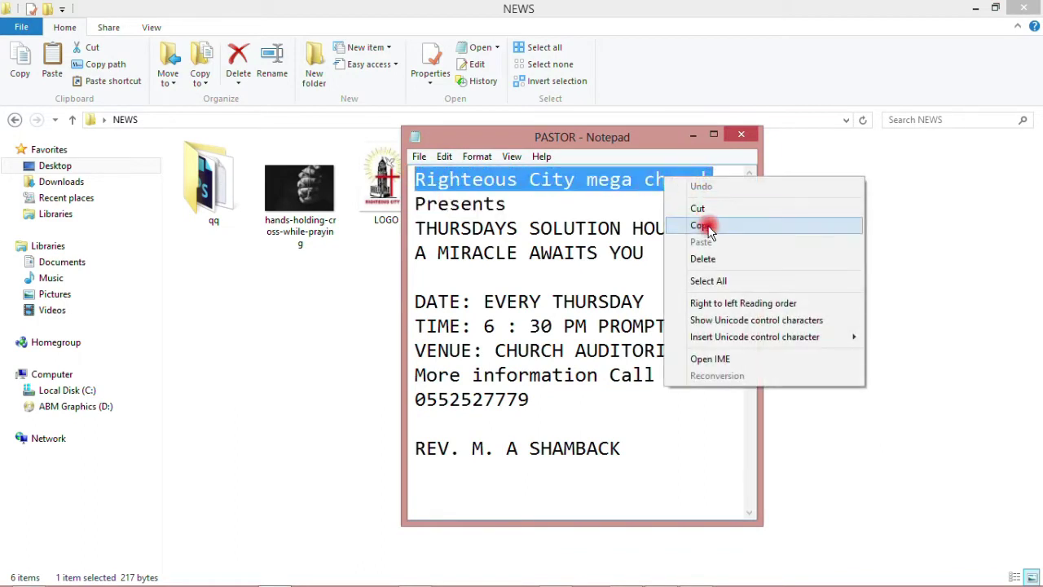
{"action": "left_click", "coordinate": [707, 225]}
{"action": "mouse_move", "coordinate": [505, 579]}
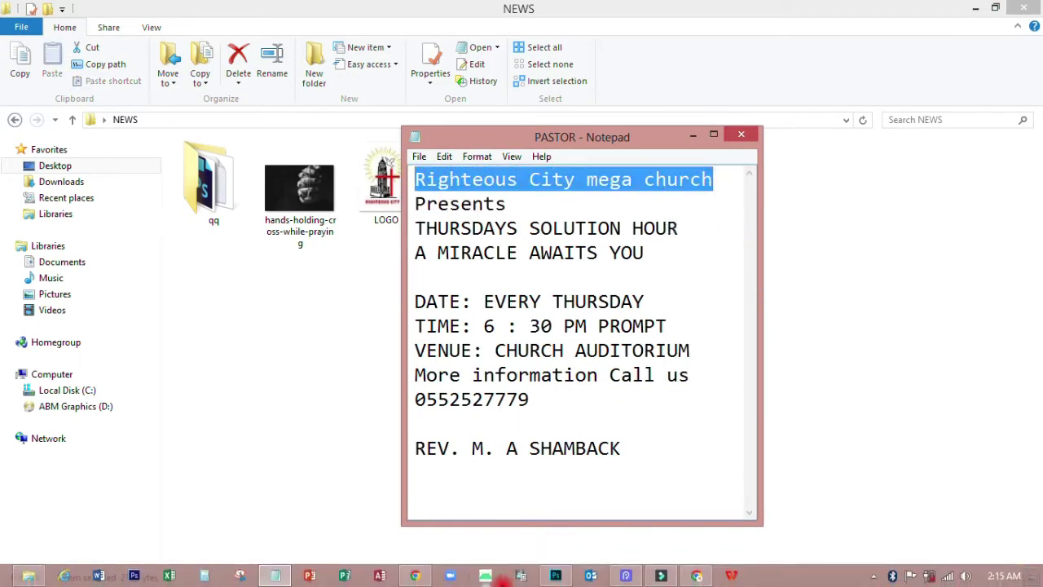
{"action": "left_click", "coordinate": [555, 575]}
- Paste 'Righteous City mega church' as a new text layer at the flyer's top-left
{"action": "left_click", "coordinate": [16, 378]}
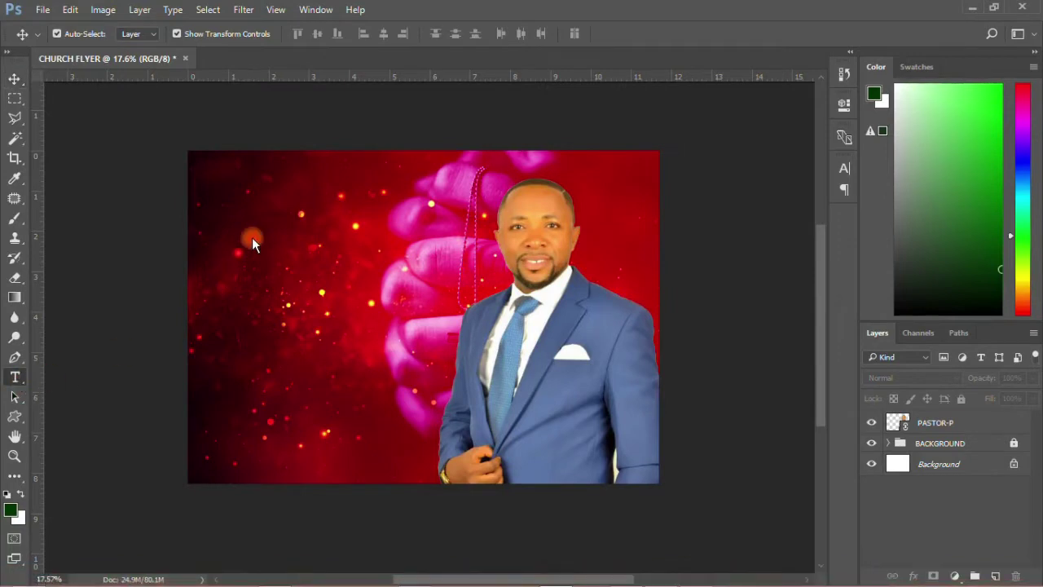
{"action": "left_click", "coordinate": [244, 196]}
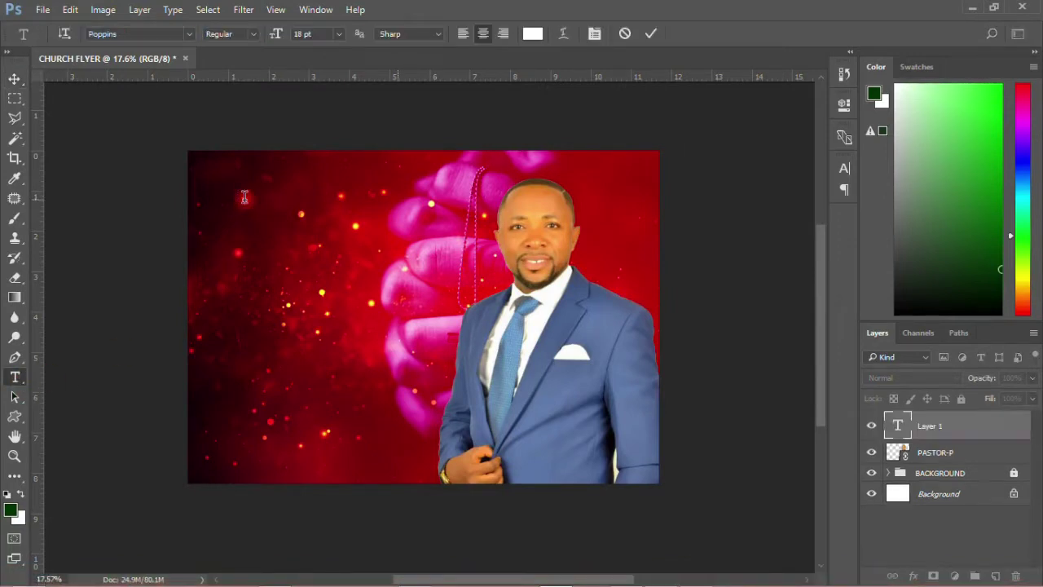
{"action": "key", "text": "ctrl+v"}
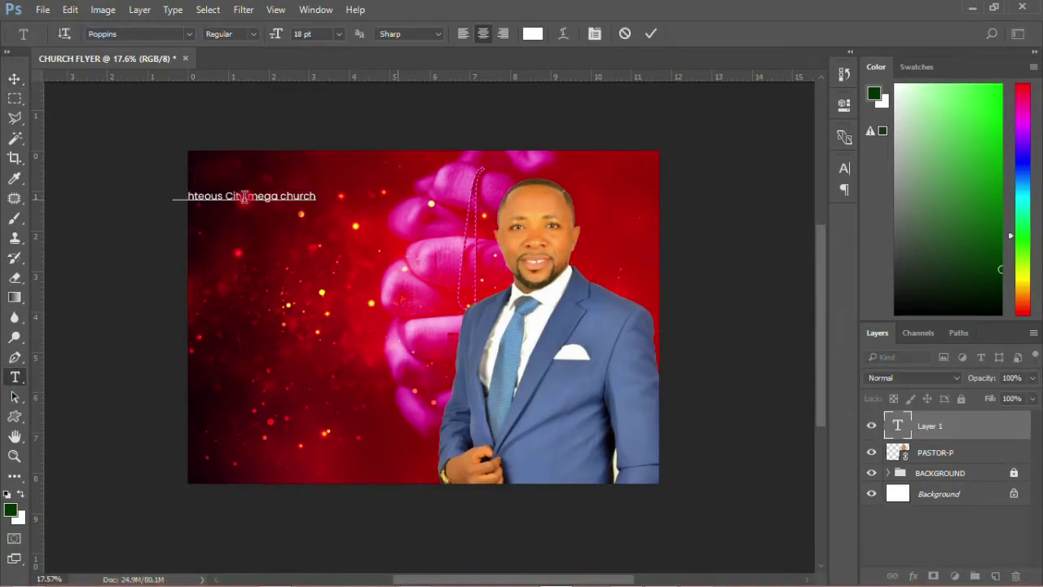
{"action": "left_click", "coordinate": [15, 79]}
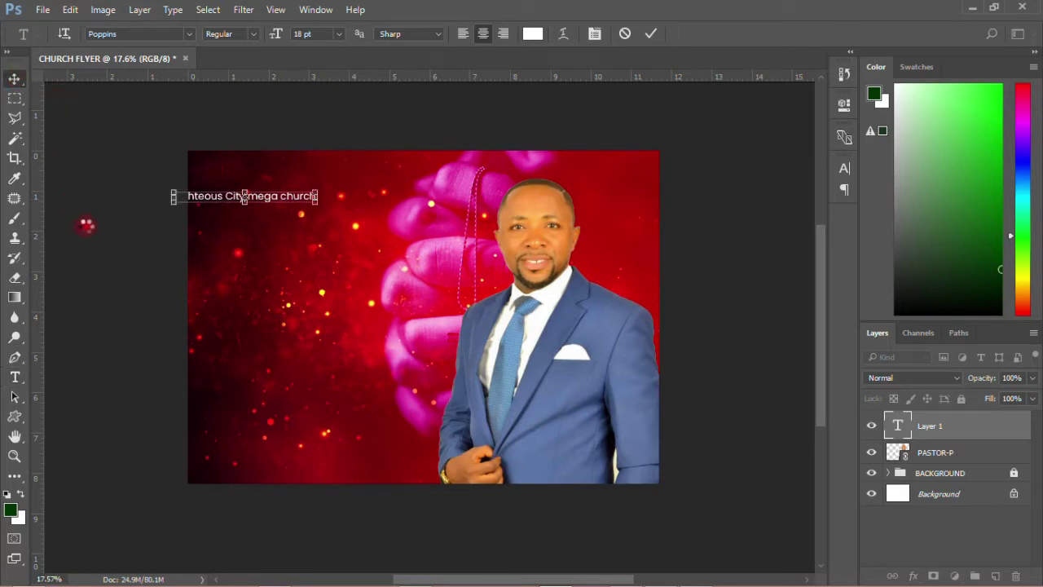
{"action": "left_click", "coordinate": [160, 248], "text": "ctrl"}
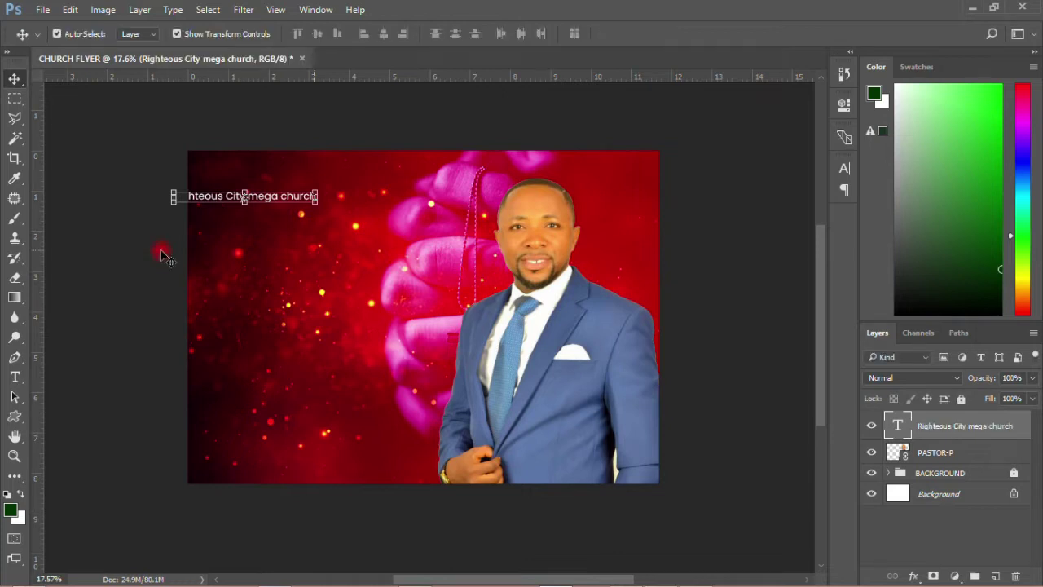
{"action": "left_click_drag", "start_coordinate": [288, 202], "coordinate": [348, 187]}
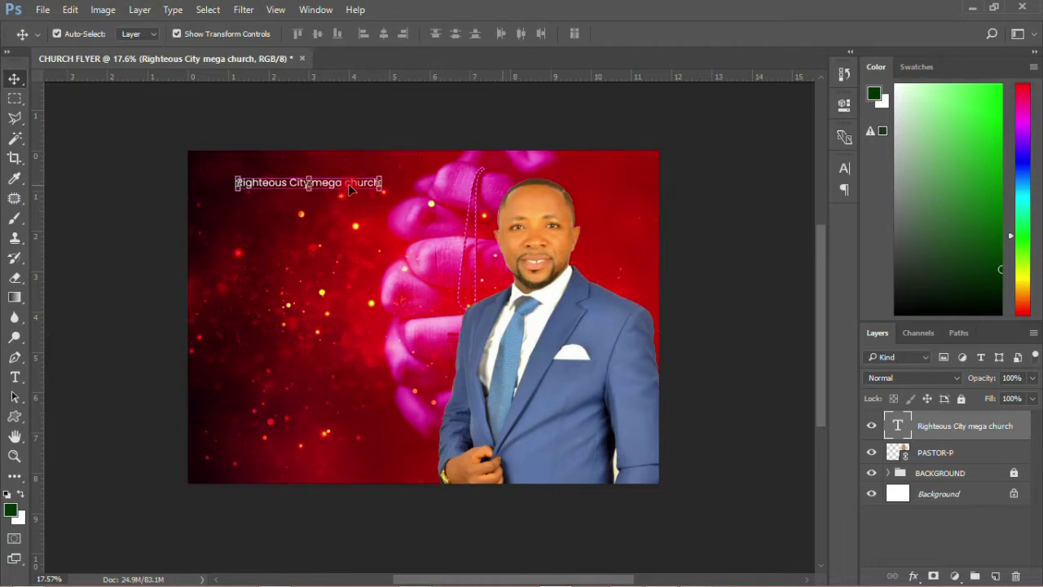
- Set the church name to 30 pt and fine-tune its position
{"action": "left_click", "coordinate": [846, 168]}
{"action": "left_click", "coordinate": [737, 208]}
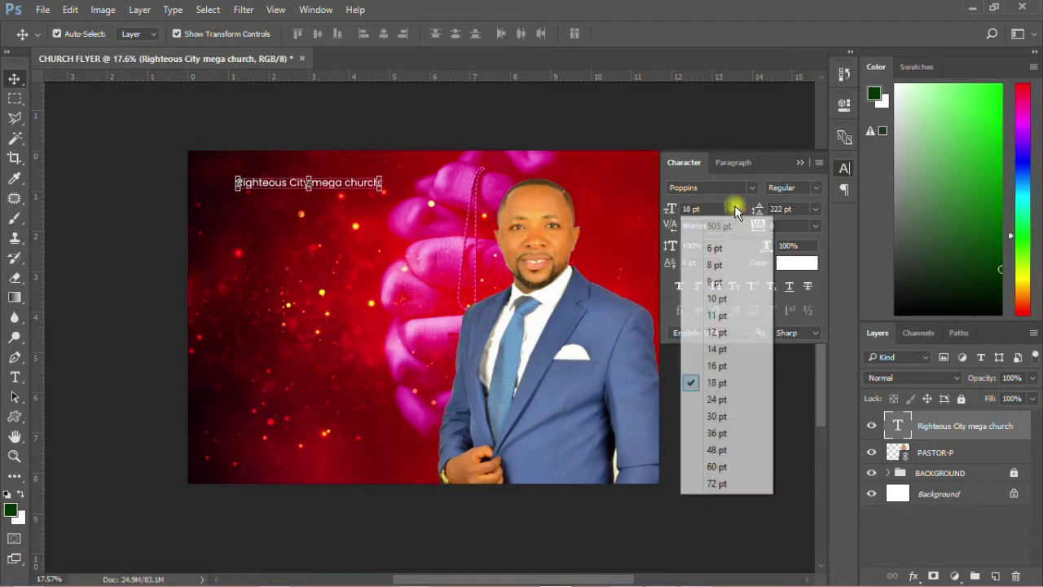
{"action": "left_click", "coordinate": [723, 434]}
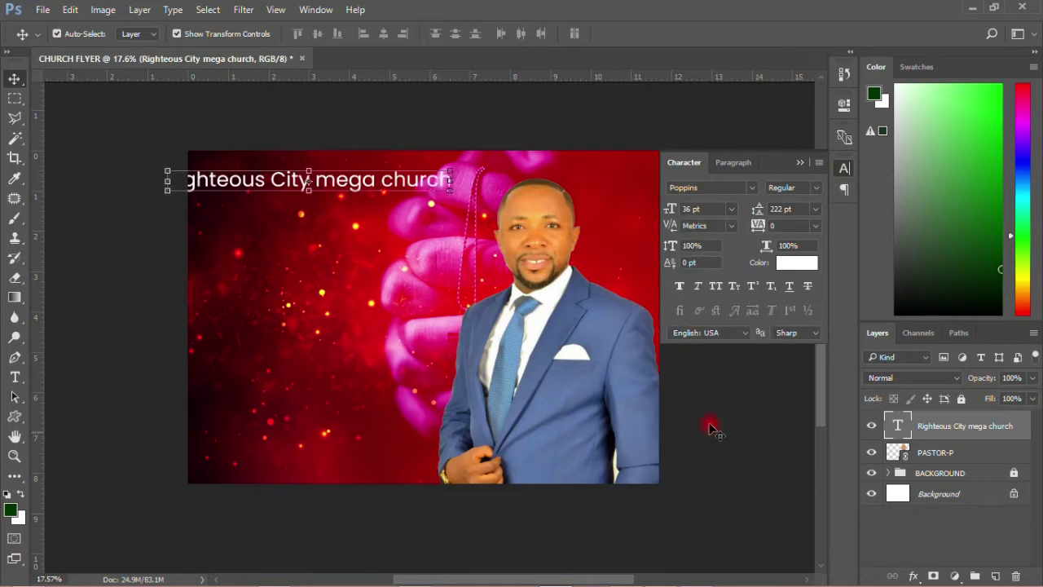
{"action": "left_click_drag", "start_coordinate": [408, 198], "coordinate": [442, 198]}
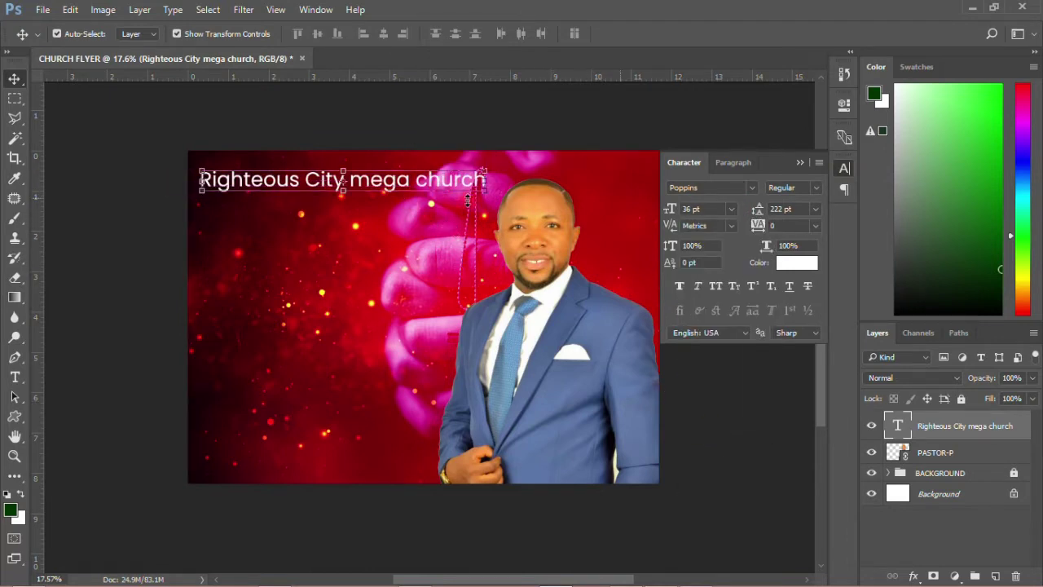
{"action": "left_click", "coordinate": [728, 211]}
{"action": "left_click", "coordinate": [723, 414]}
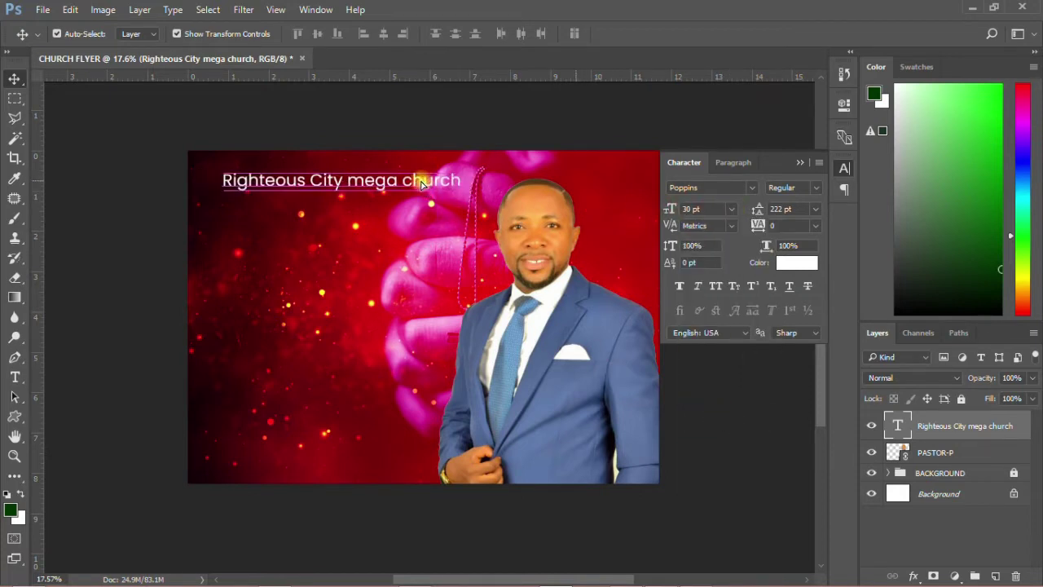
{"action": "left_click_drag", "start_coordinate": [427, 193], "coordinate": [399, 197]}
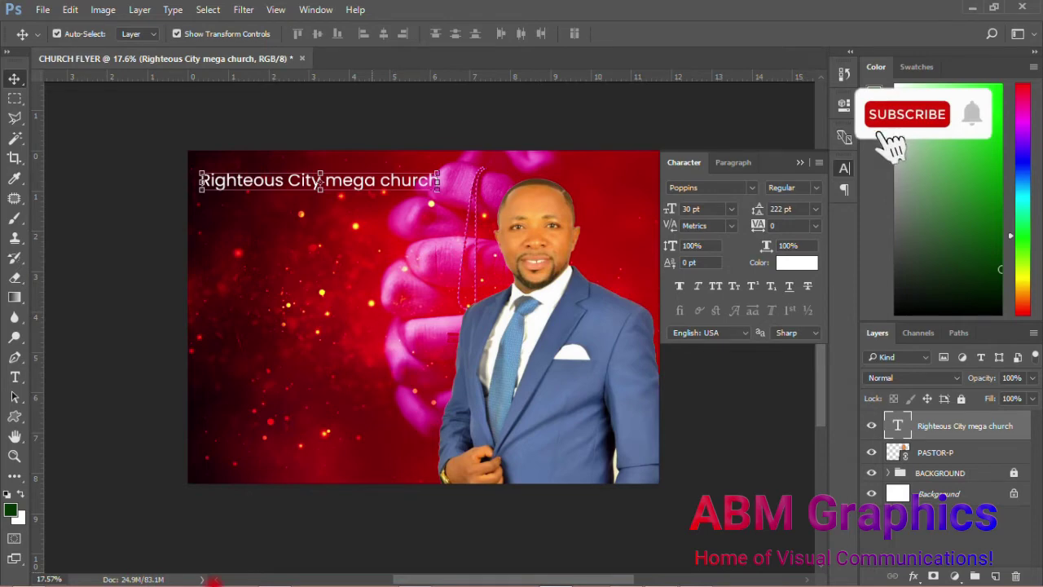
{"action": "left_click", "coordinate": [275, 580]}
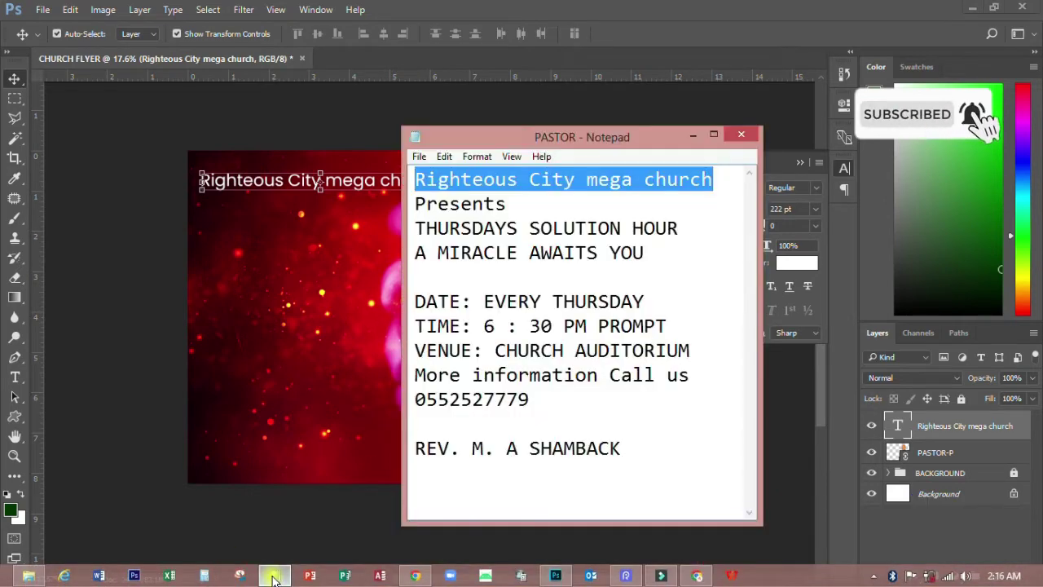
- Add 'Presents' from the notes as a text layer centred under the church name
{"action": "double_click", "coordinate": [442, 204]}
{"action": "right_click", "coordinate": [447, 207]}
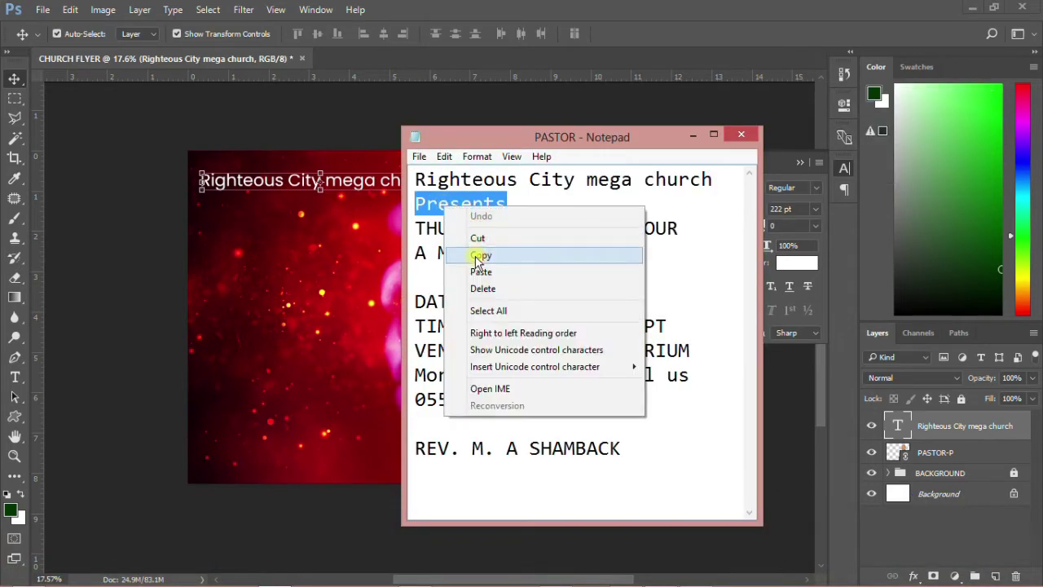
{"action": "left_click", "coordinate": [479, 257]}
{"action": "left_click", "coordinate": [222, 279]}
{"action": "left_click", "coordinate": [15, 376]}
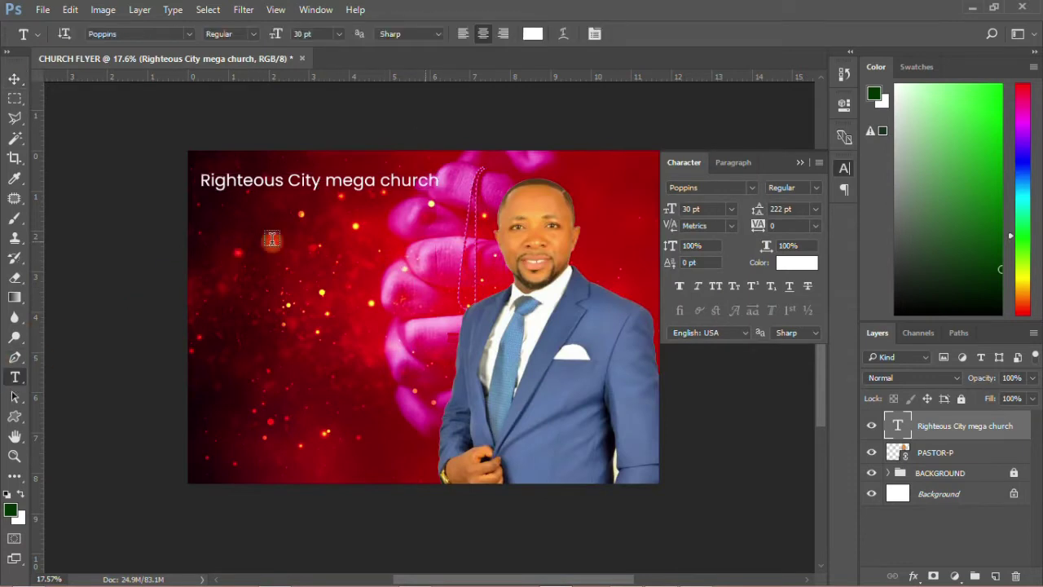
{"action": "left_click", "coordinate": [280, 221]}
{"action": "right_click", "coordinate": [280, 223]}
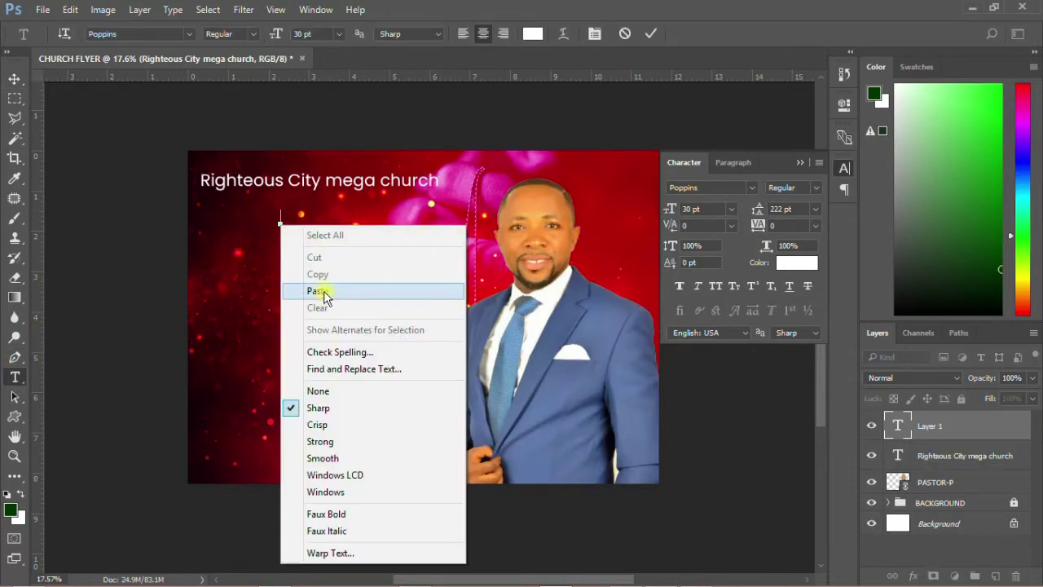
{"action": "left_click", "coordinate": [322, 291]}
{"action": "left_click", "coordinate": [15, 79]}
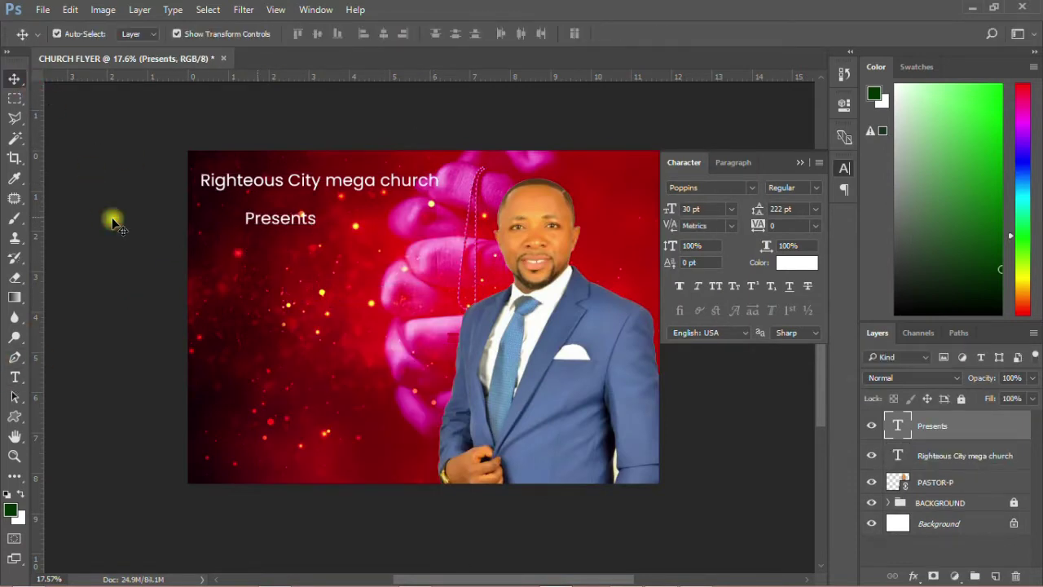
{"action": "left_click_drag", "start_coordinate": [272, 222], "coordinate": [314, 206]}
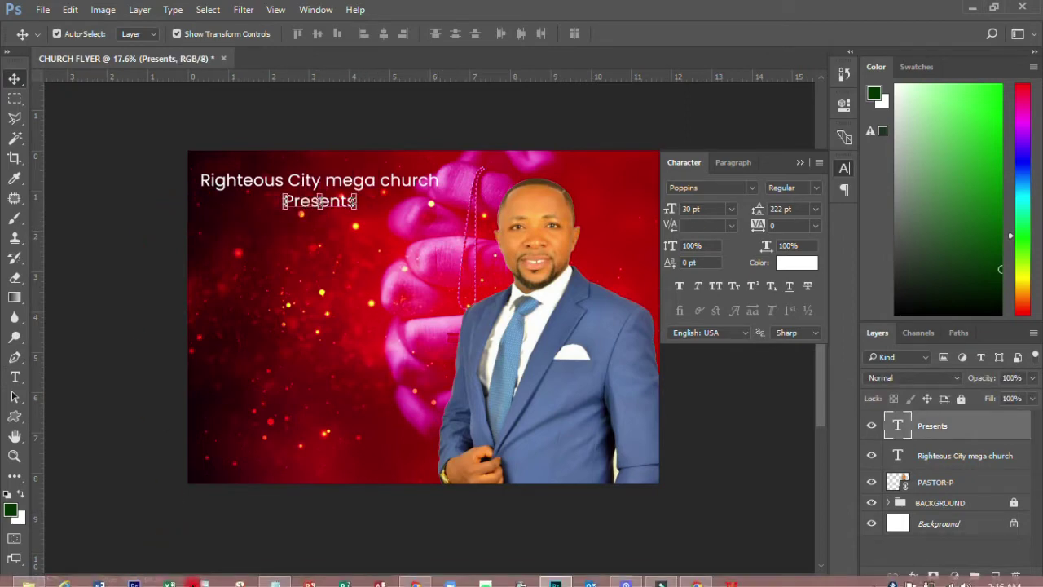
- Copy the 'DATE: EVERY THURSDAY' line from the PASTOR notes
{"action": "left_click", "coordinate": [275, 575]}
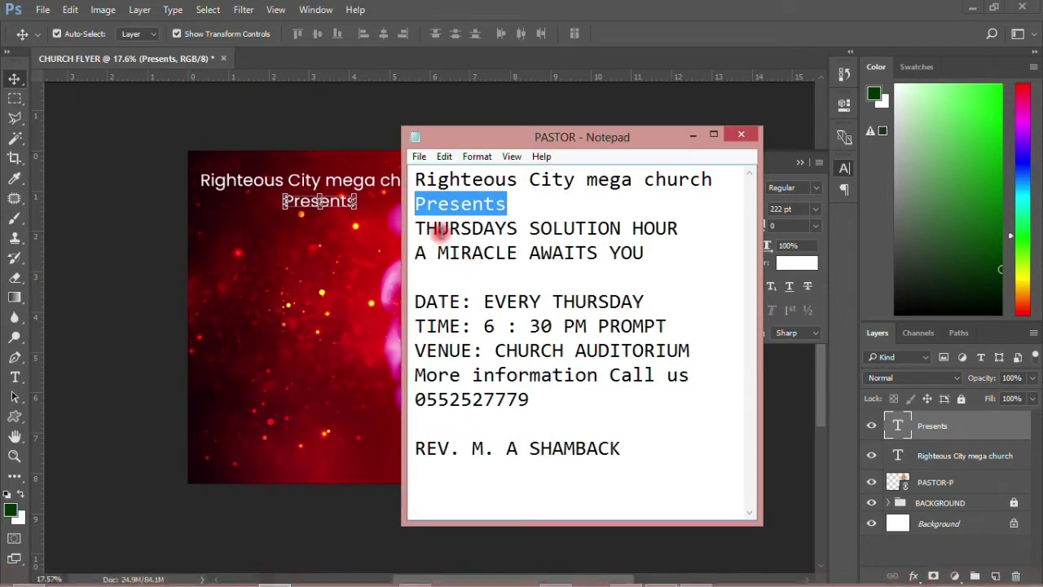
{"action": "left_click_drag", "start_coordinate": [644, 252], "coordinate": [413, 228]}
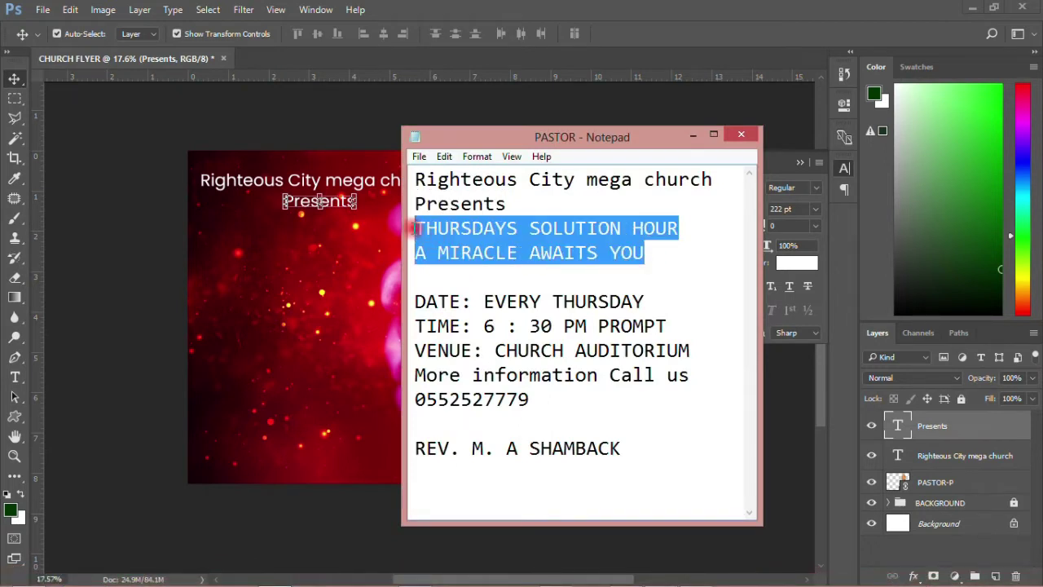
{"action": "left_click", "coordinate": [496, 246]}
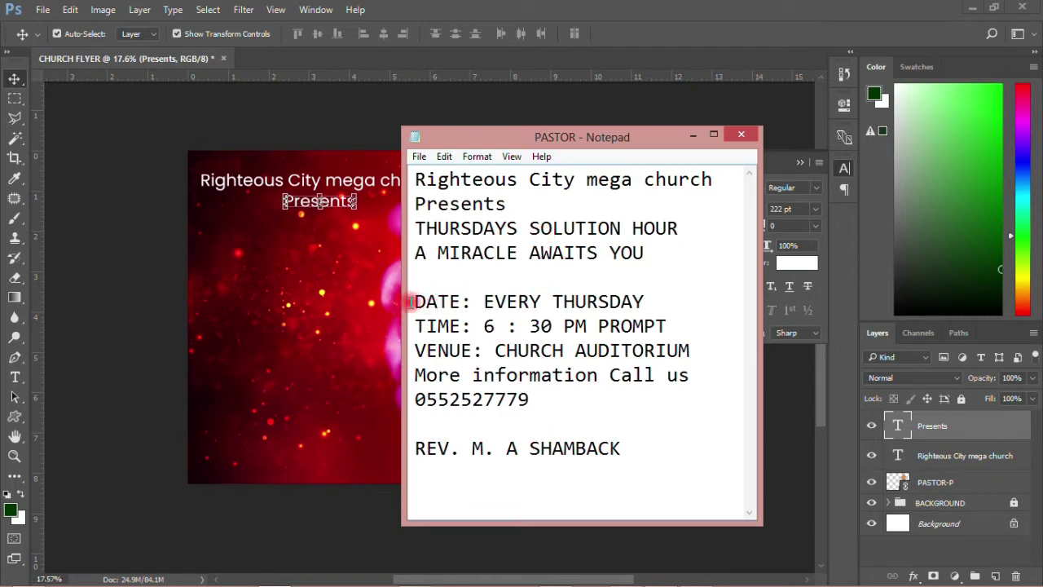
{"action": "left_click_drag", "start_coordinate": [409, 301], "coordinate": [647, 301]}
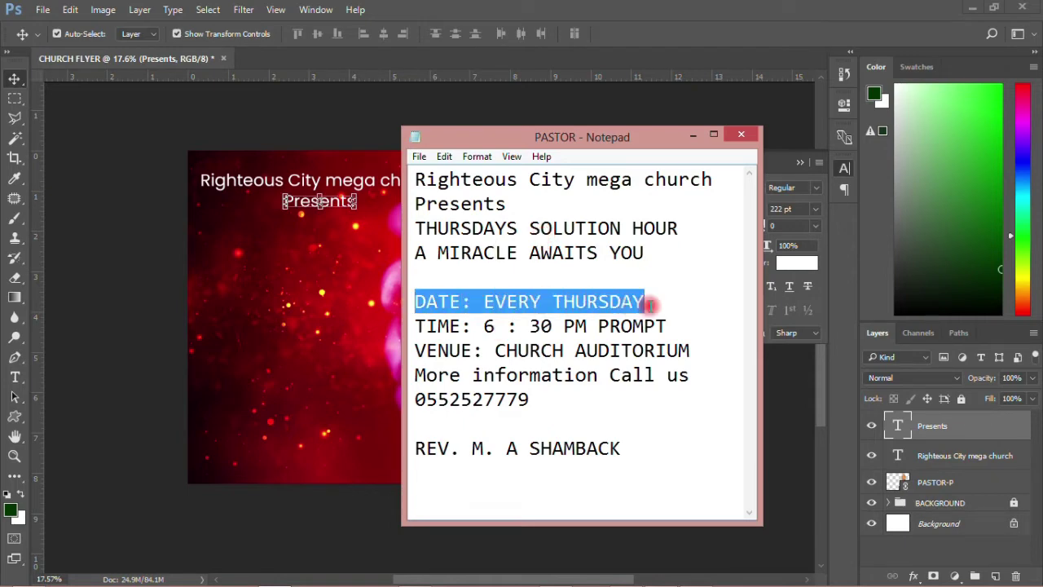
{"action": "right_click", "coordinate": [595, 300]}
{"action": "left_click", "coordinate": [628, 348]}
- Paste the date line as a new text layer on the flyer's left side
{"action": "left_click", "coordinate": [16, 378]}
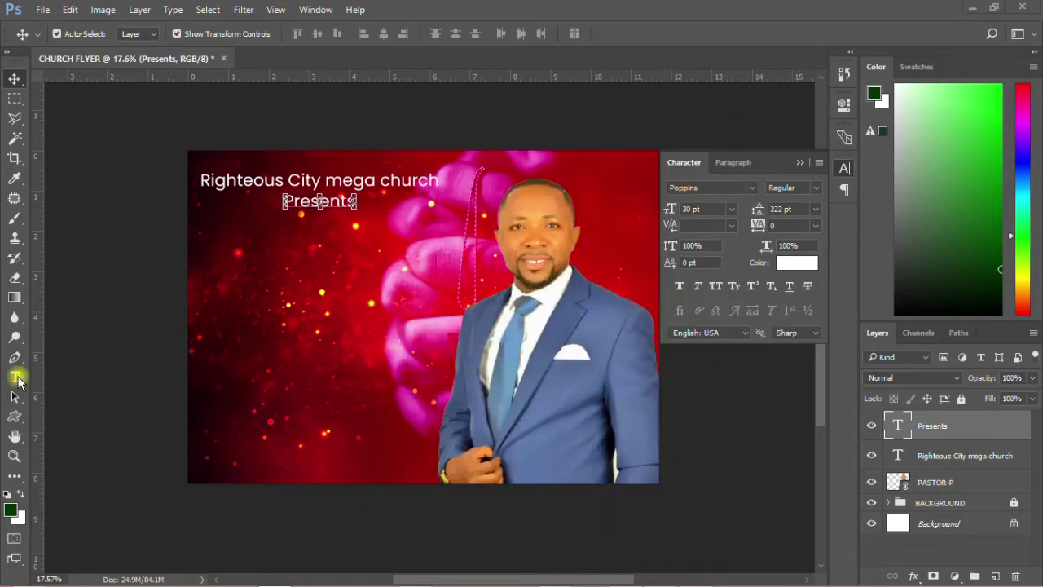
{"action": "left_click", "coordinate": [243, 335]}
{"action": "right_click", "coordinate": [243, 335]}
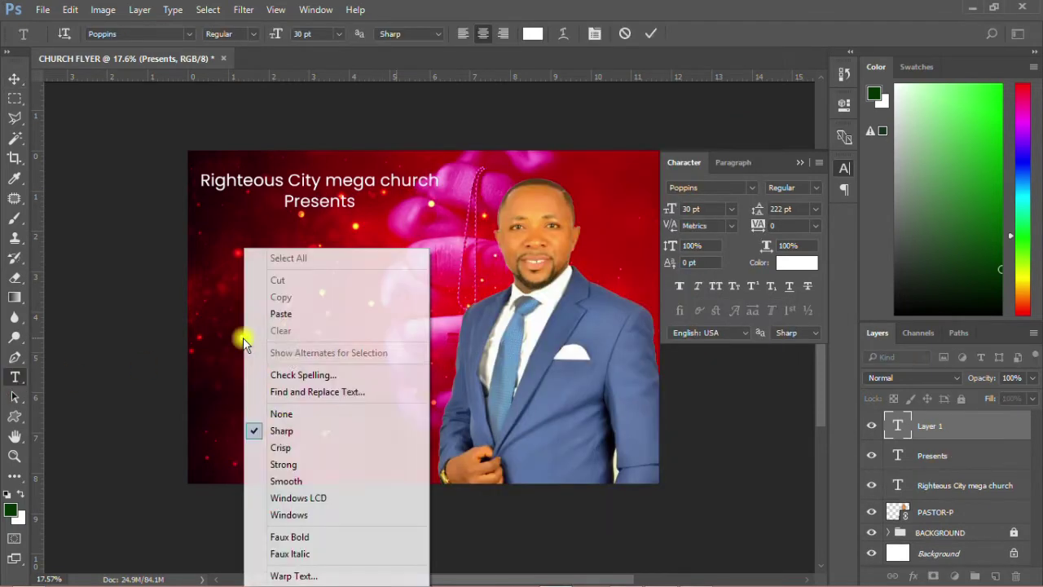
{"action": "left_click", "coordinate": [290, 319]}
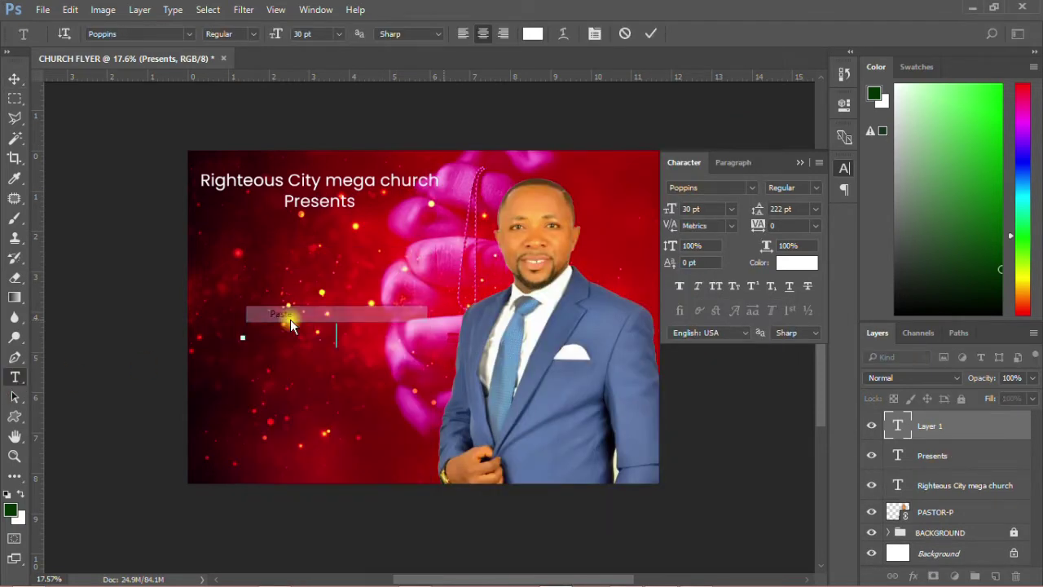
{"action": "left_click", "coordinate": [15, 79]}
{"action": "left_click_drag", "start_coordinate": [276, 340], "coordinate": [328, 356]}
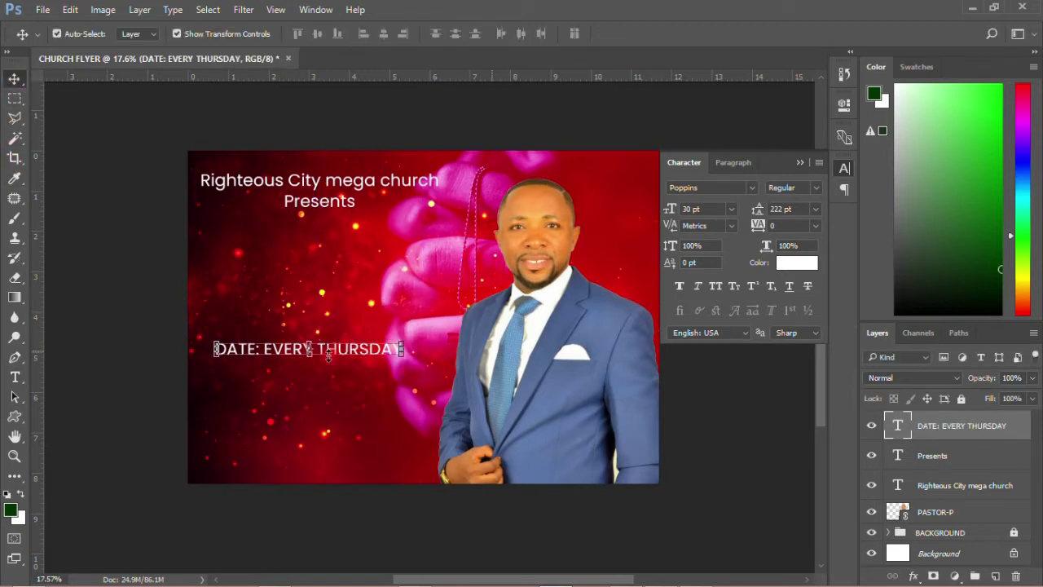
{"action": "left_click", "coordinate": [14, 416]}
- Draw a rectangle bar across the date text and fill it yellow #ffcc00
{"action": "left_click", "coordinate": [84, 416]}
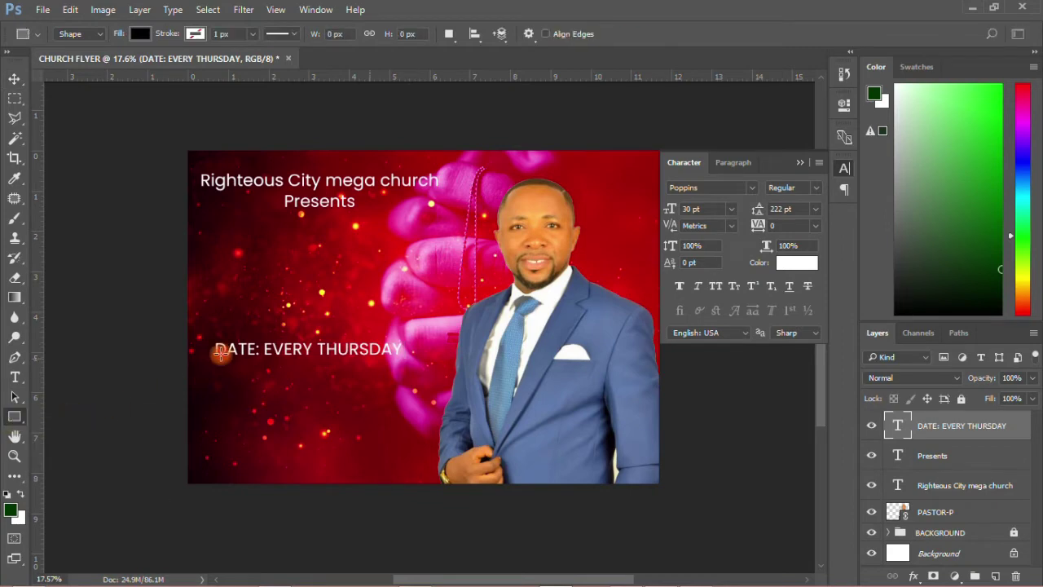
{"action": "left_click_drag", "start_coordinate": [209, 337], "coordinate": [413, 361]}
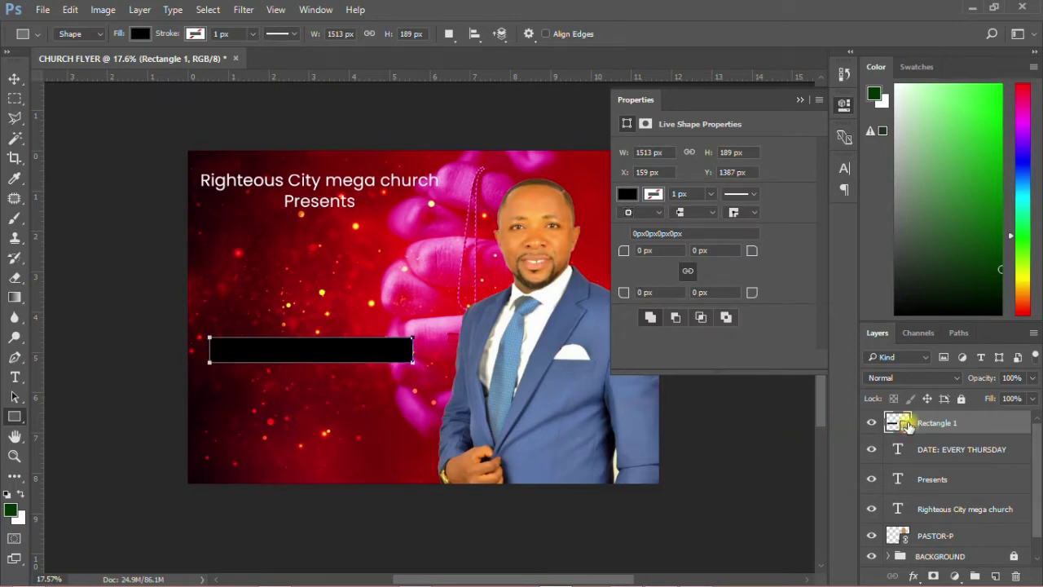
{"action": "double_click", "coordinate": [904, 422]}
{"action": "left_click", "coordinate": [837, 300]}
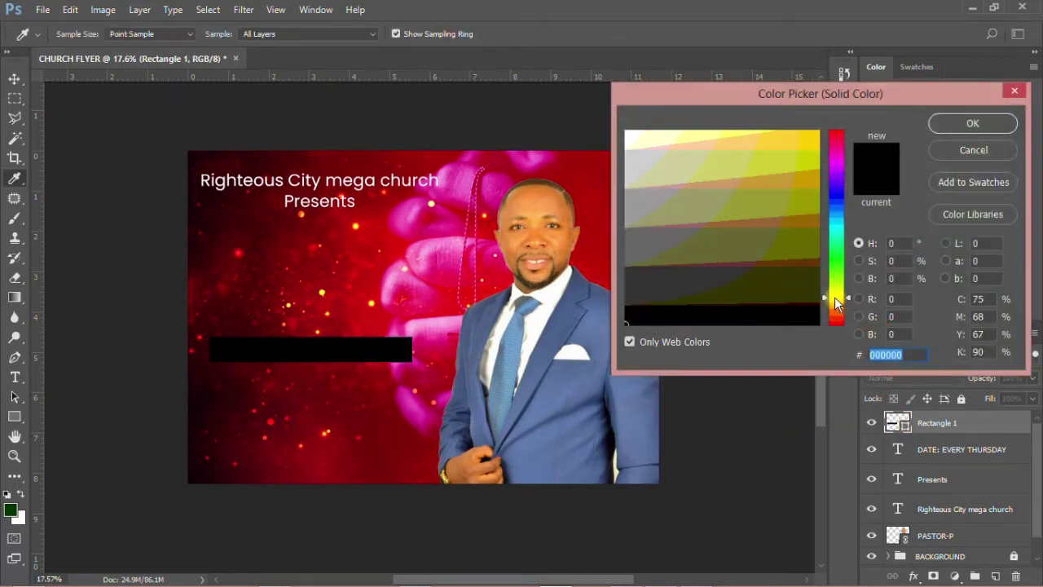
{"action": "left_click", "coordinate": [858, 334]}
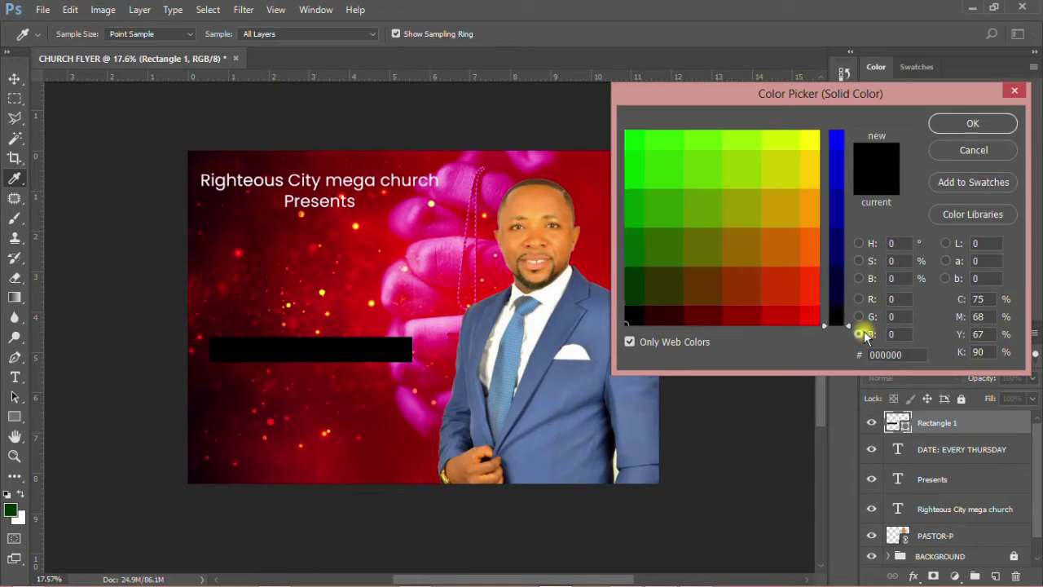
{"action": "left_click", "coordinate": [807, 163]}
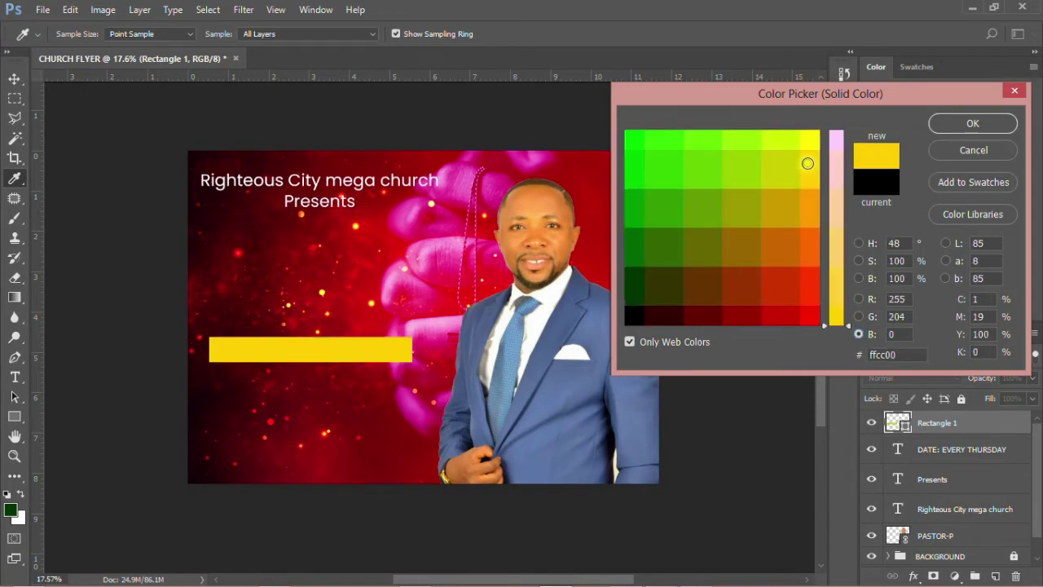
{"action": "left_click", "coordinate": [955, 125]}
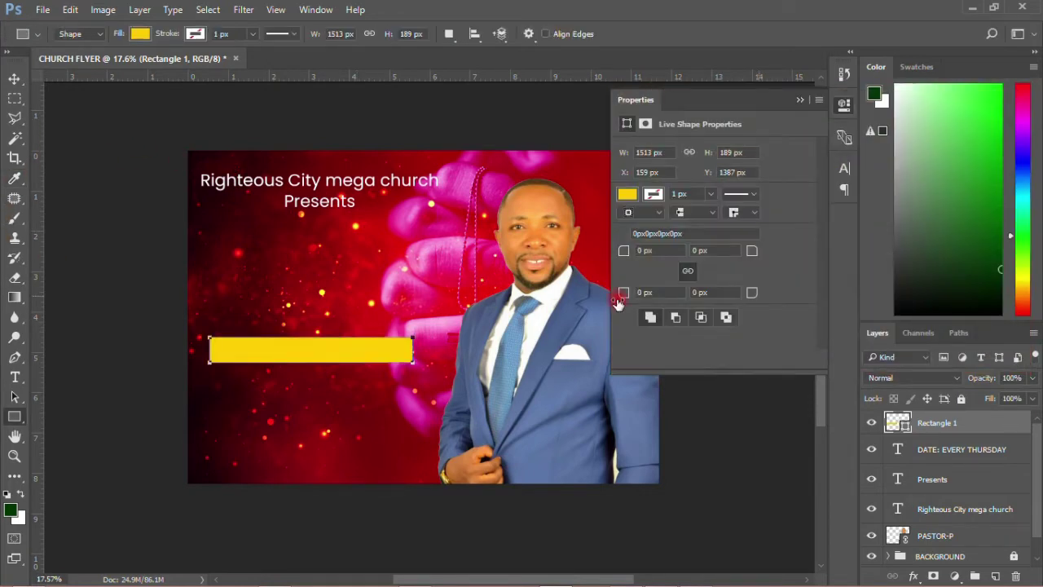
- Round the bar's corners to 94.5 px and move the DATE layer above it
{"action": "left_click_drag", "start_coordinate": [625, 257], "coordinate": [733, 256]}
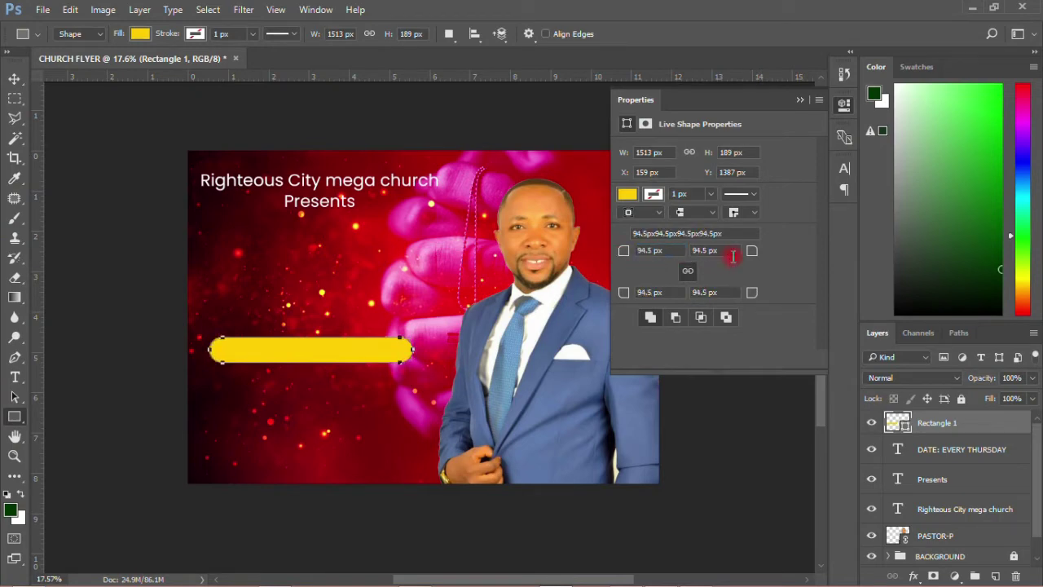
{"action": "left_click", "coordinate": [14, 79]}
{"action": "left_click_drag", "start_coordinate": [925, 452], "coordinate": [926, 414]}
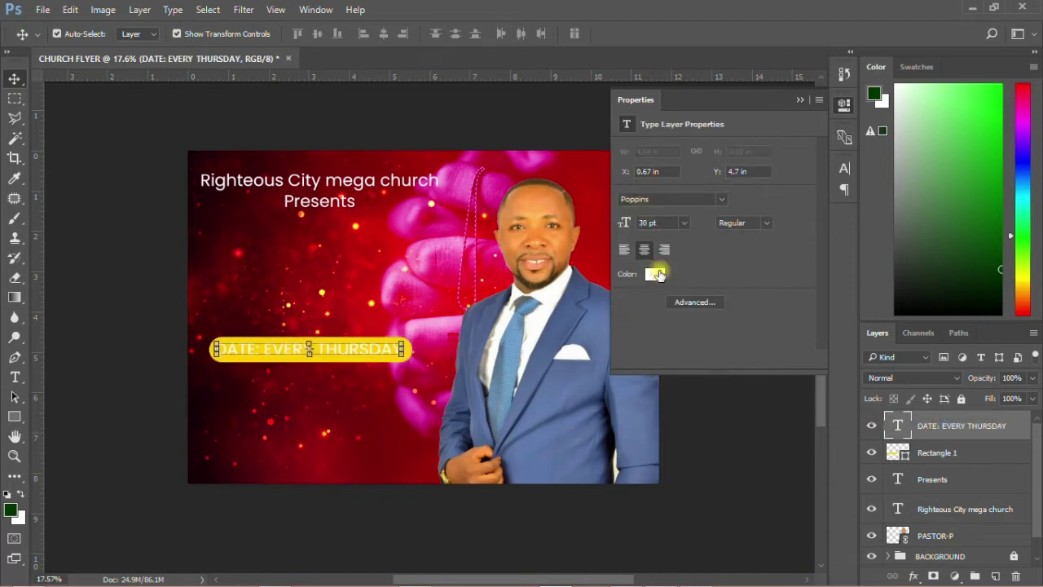
- Make the DATE text black and SemiBold
{"action": "left_click", "coordinate": [656, 274]}
{"action": "left_click", "coordinate": [633, 305]}
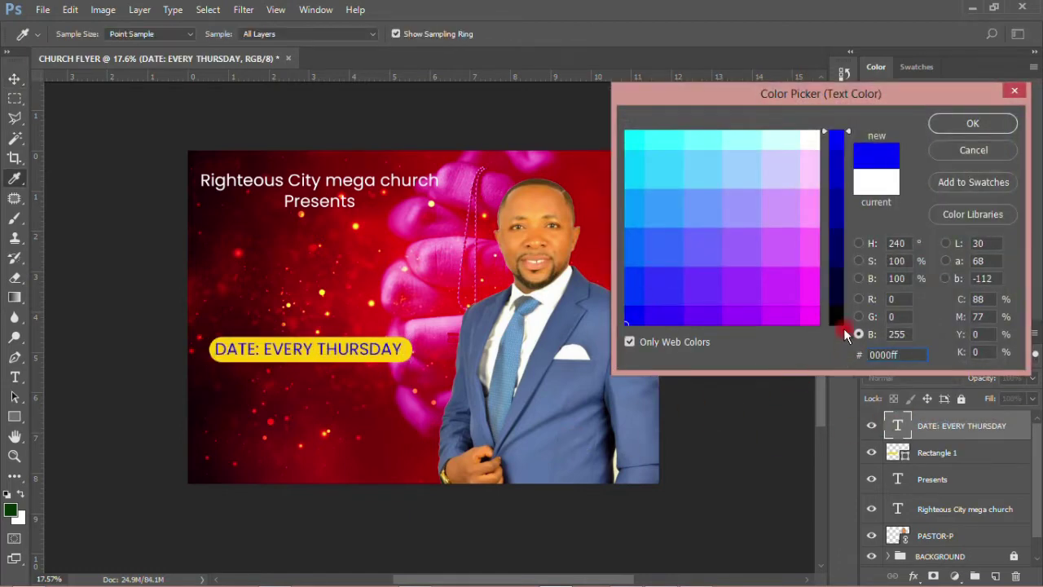
{"action": "left_click_drag", "start_coordinate": [838, 321], "coordinate": [842, 345]}
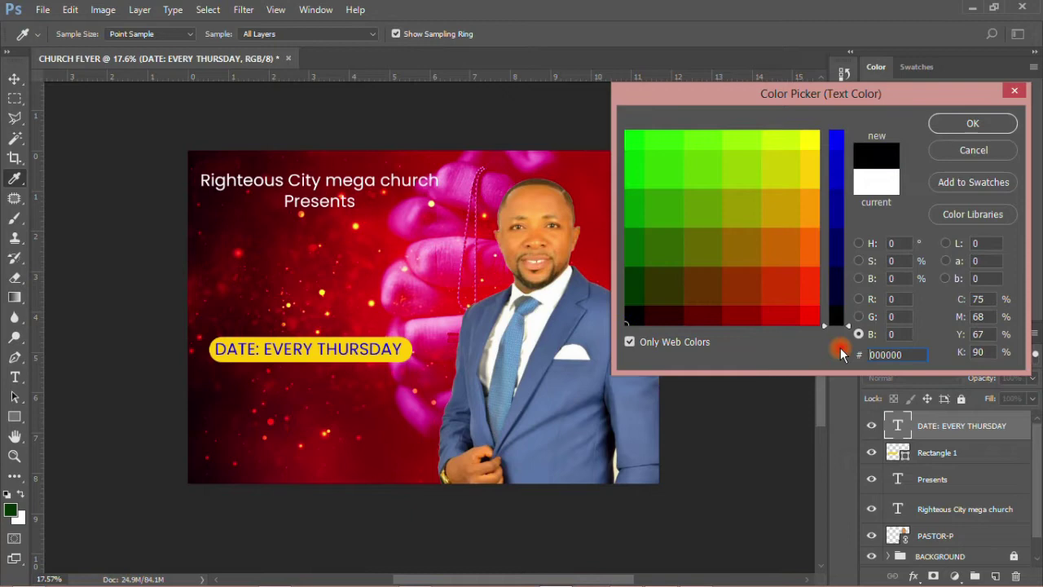
{"action": "left_click", "coordinate": [943, 123]}
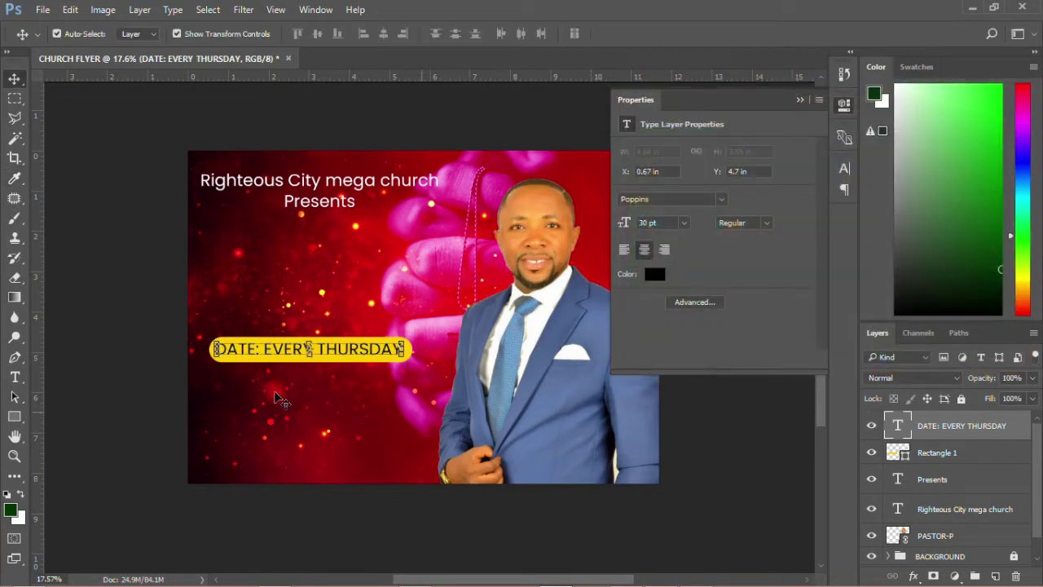
{"action": "left_click", "coordinate": [769, 223]}
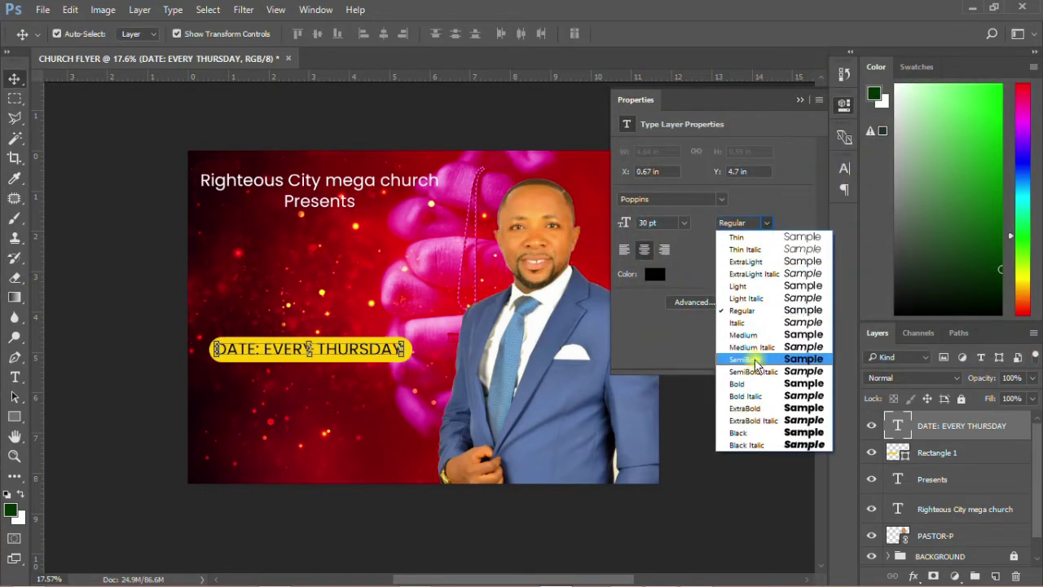
{"action": "left_click", "coordinate": [753, 361]}
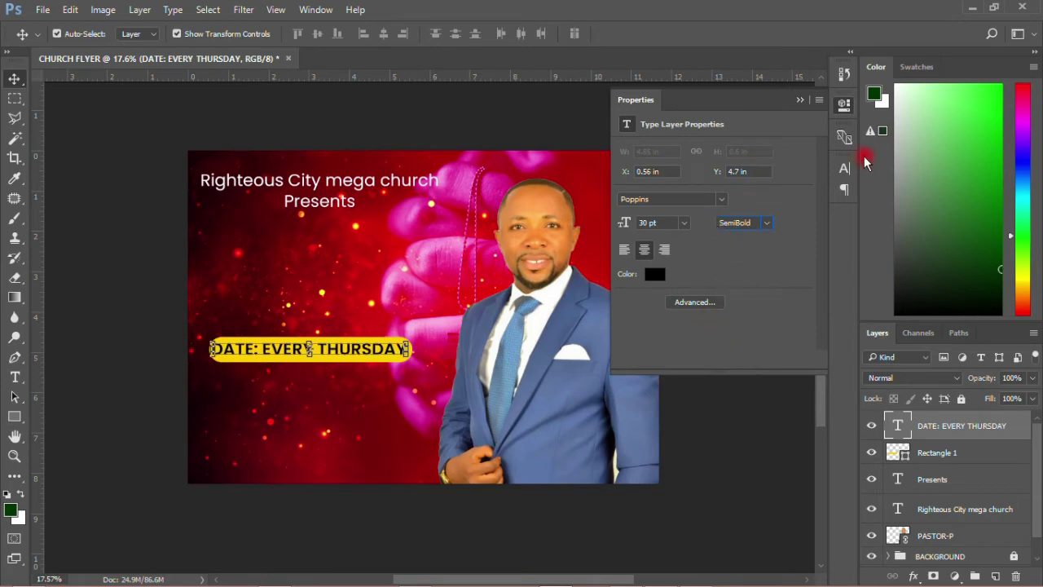
- Set the date text's leading to Auto and tracking to -25
{"action": "left_click", "coordinate": [844, 168]}
{"action": "left_click", "coordinate": [815, 208]}
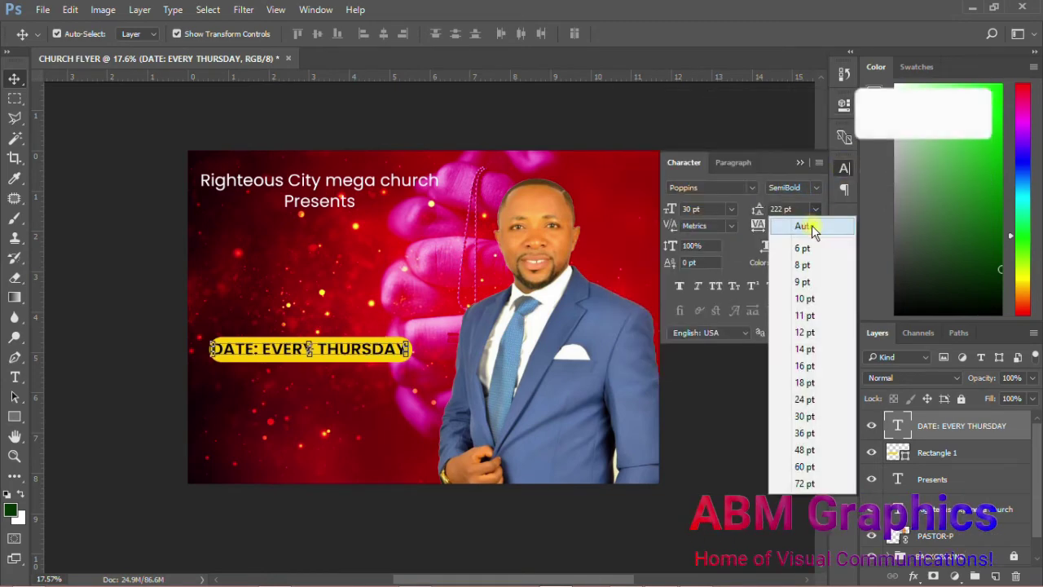
{"action": "left_click", "coordinate": [812, 225]}
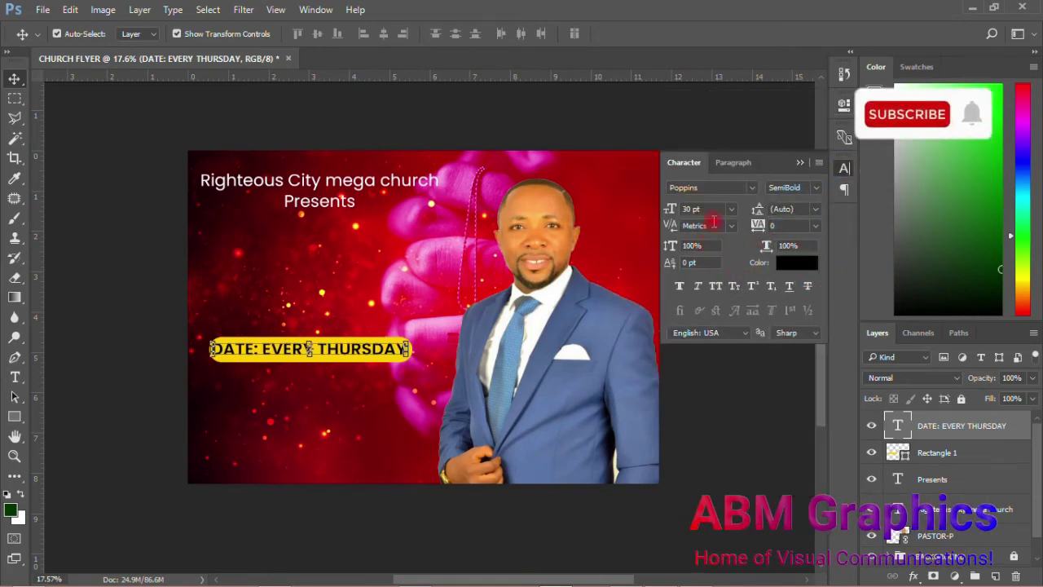
{"action": "left_click", "coordinate": [815, 226]}
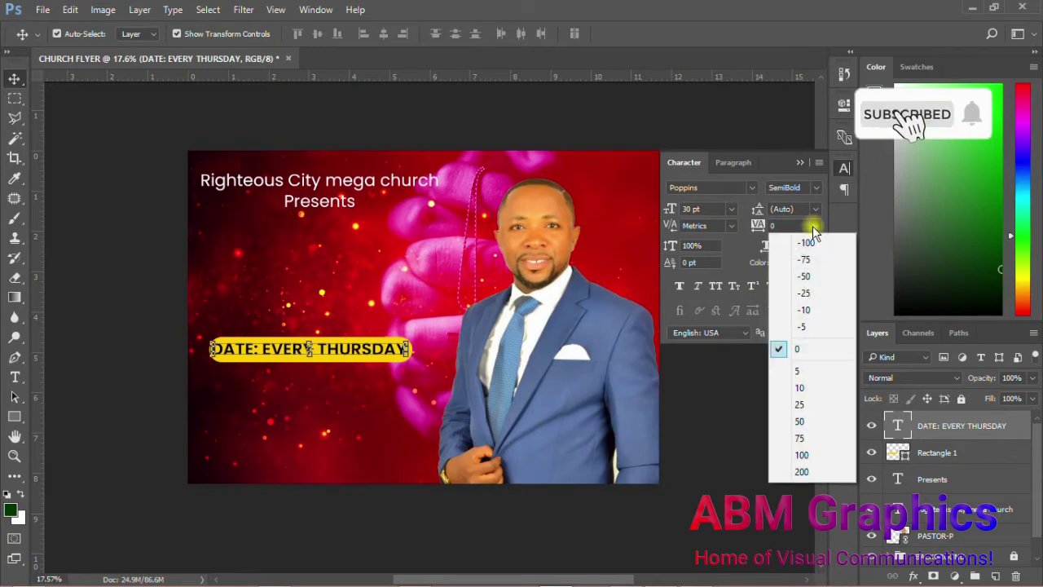
{"action": "left_click", "coordinate": [803, 299]}
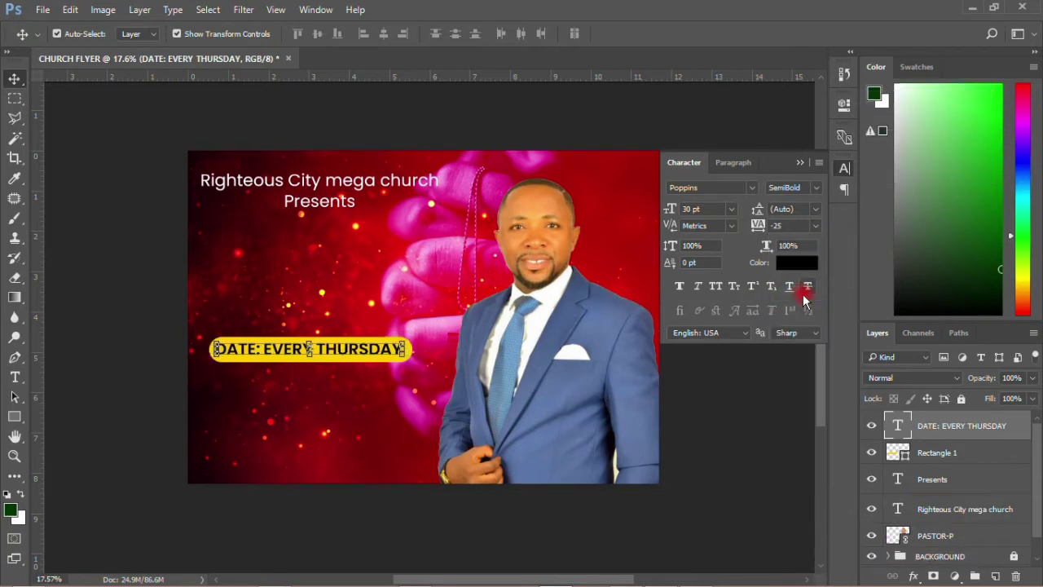
{"action": "left_click", "coordinate": [157, 375]}
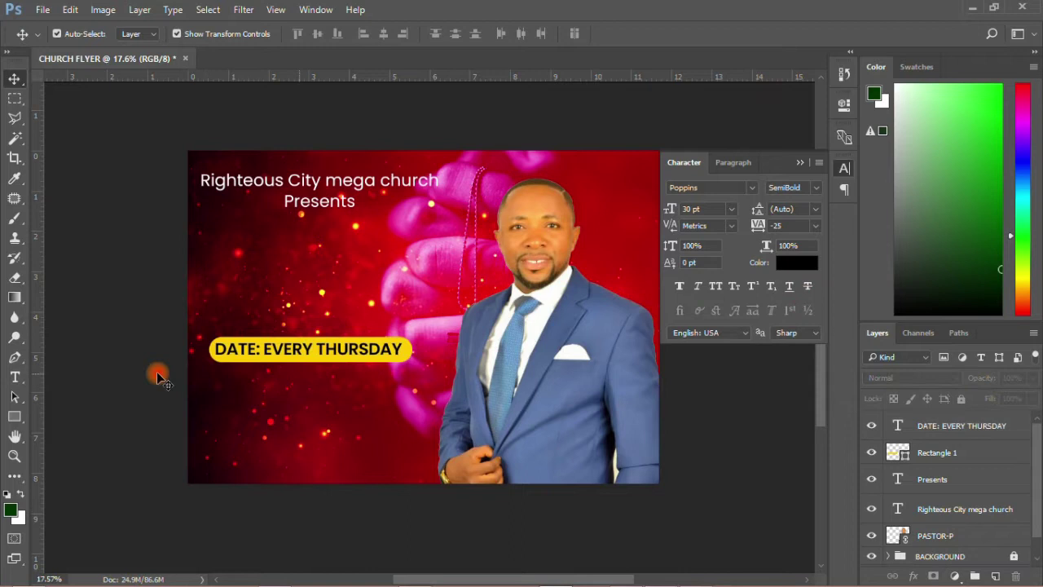
{"action": "left_click", "coordinate": [346, 356]}
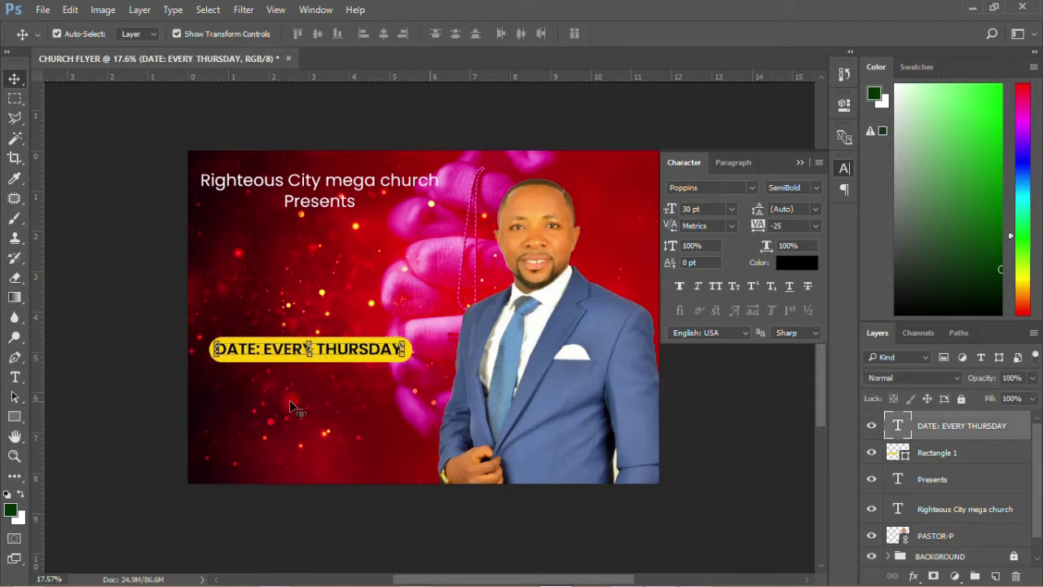
{"action": "left_click", "coordinate": [927, 459]}
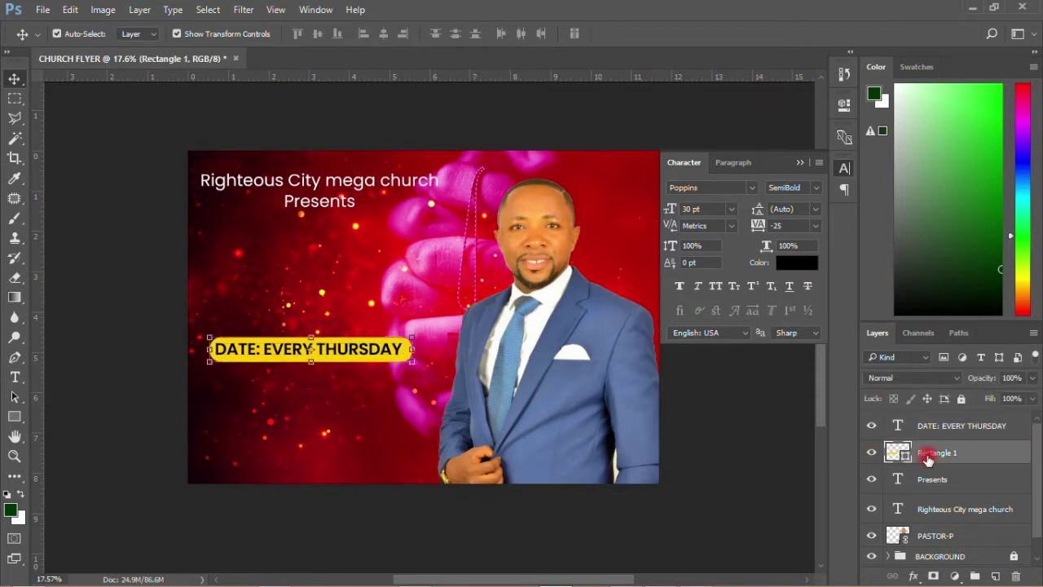
- Duplicate the yellow bar and nudge the copy down below the date label
{"action": "key", "text": "ctrl+j"}
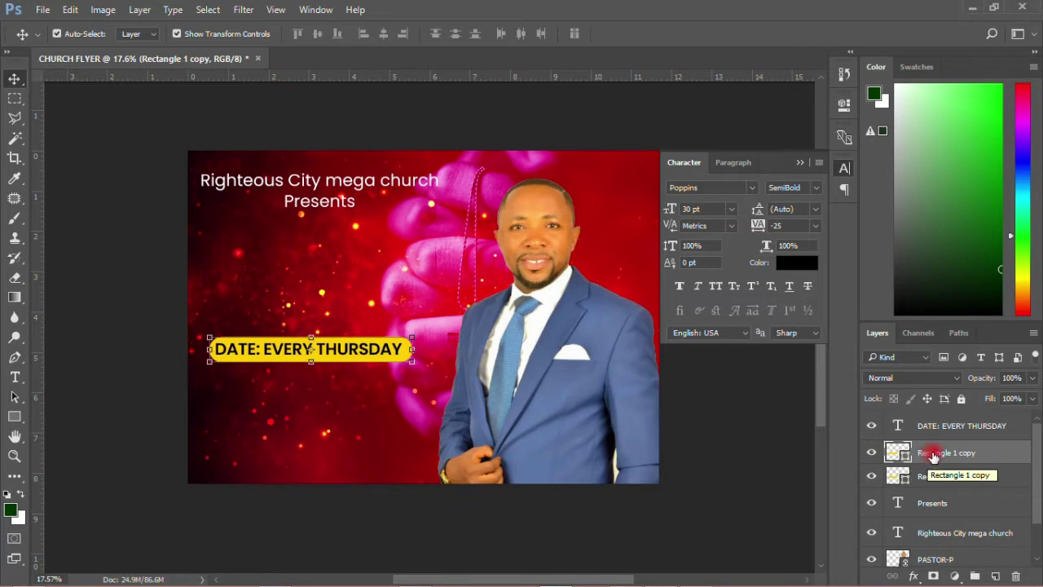
{"action": "left_click_drag", "start_coordinate": [933, 455], "coordinate": [931, 421]}
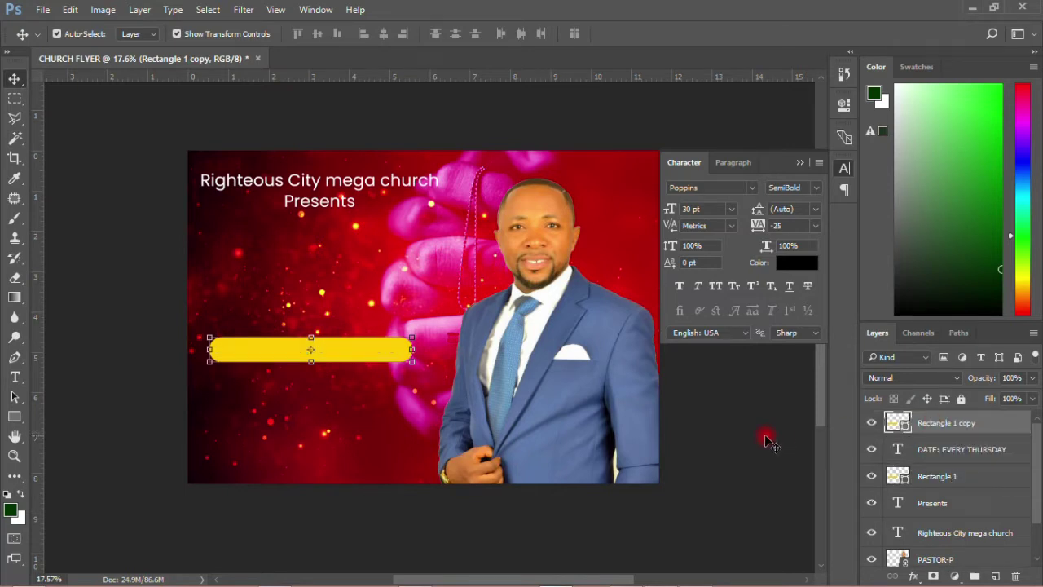
{"action": "key", "text": "shift+Down"}
{"action": "key", "text": "shift+Down"}
{"action": "key", "text": "shift+Down"}
{"action": "key", "text": "shift+Down"}
{"action": "key", "text": "shift+Down"}
{"action": "key", "text": "shift+Down"}
{"action": "key", "text": "shift+Down"}
{"action": "key", "text": "shift+Down"}
{"action": "key", "text": "shift+Down"}
{"action": "key", "text": "shift+Down"}
{"action": "key", "text": "shift+Down"}
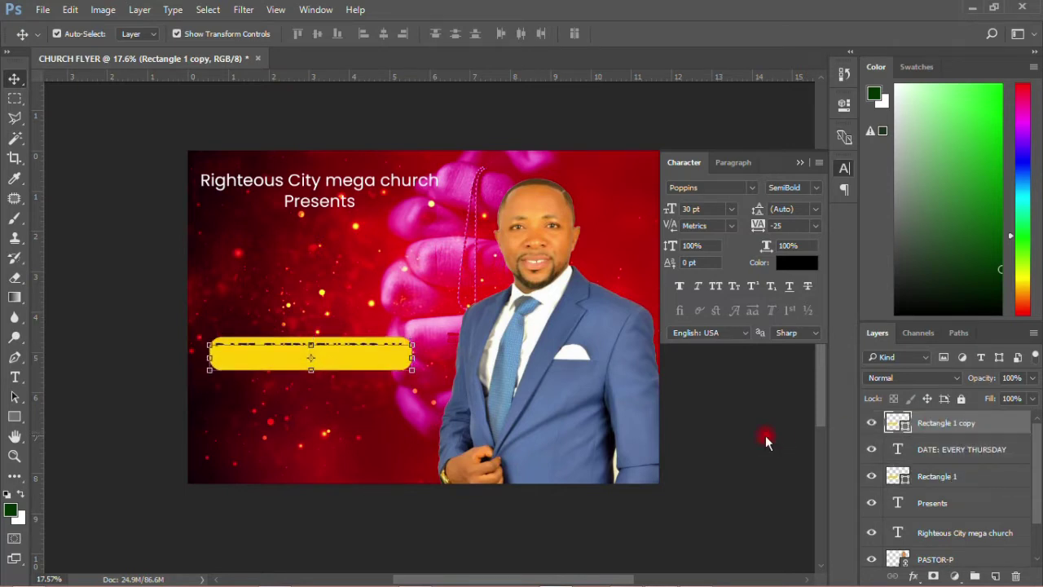
{"action": "key", "text": "shift+Down"}
{"action": "key", "text": "shift+Down"}
{"action": "key", "text": "shift+Down"}
{"action": "key", "text": "shift+Down"}
{"action": "key", "text": "shift+Down"}
{"action": "key", "text": "shift+Down"}
{"action": "key", "text": "shift+Down"}
{"action": "key", "text": "shift+Down"}
{"action": "key", "text": "shift+Down"}
{"action": "key", "text": "shift+Down"}
{"action": "key", "text": "shift+Down"}
{"action": "key", "text": "shift+Up"}
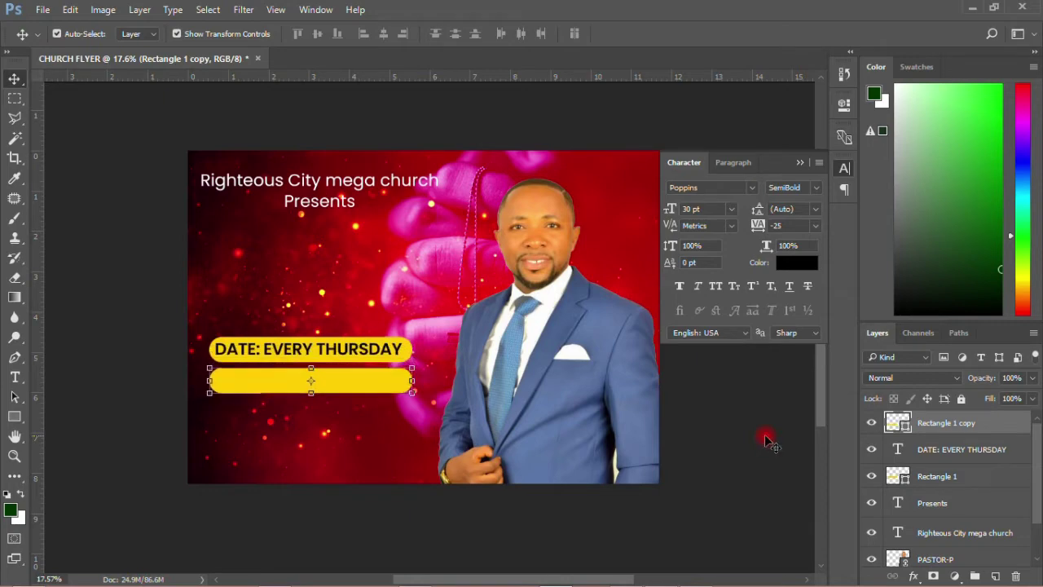
- Remove the copy's fill and give it a yellow #ffcc00 outline
{"action": "left_click", "coordinate": [14, 416]}
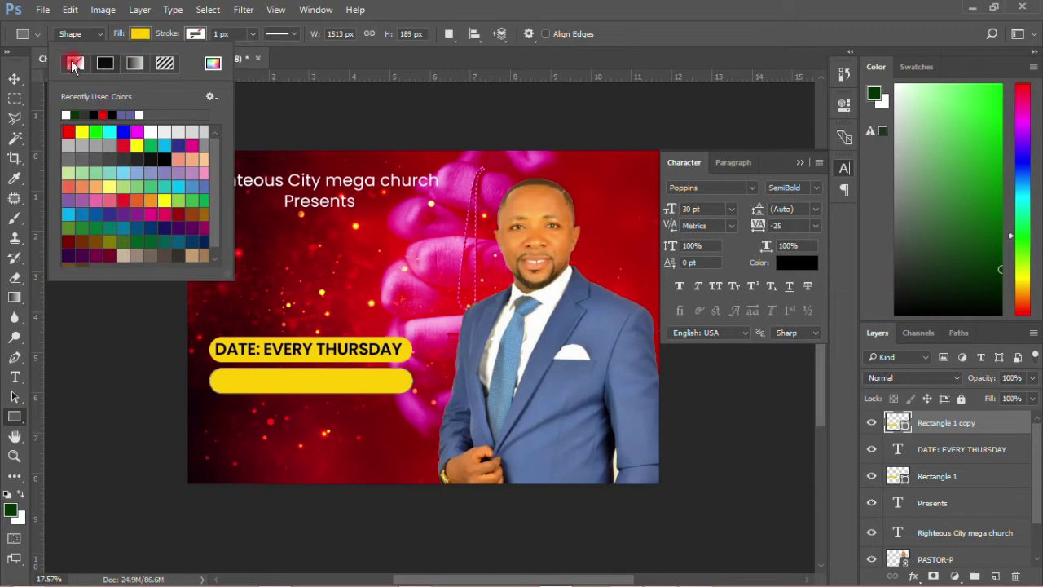
{"action": "left_click", "coordinate": [73, 65]}
{"action": "left_click", "coordinate": [194, 34]}
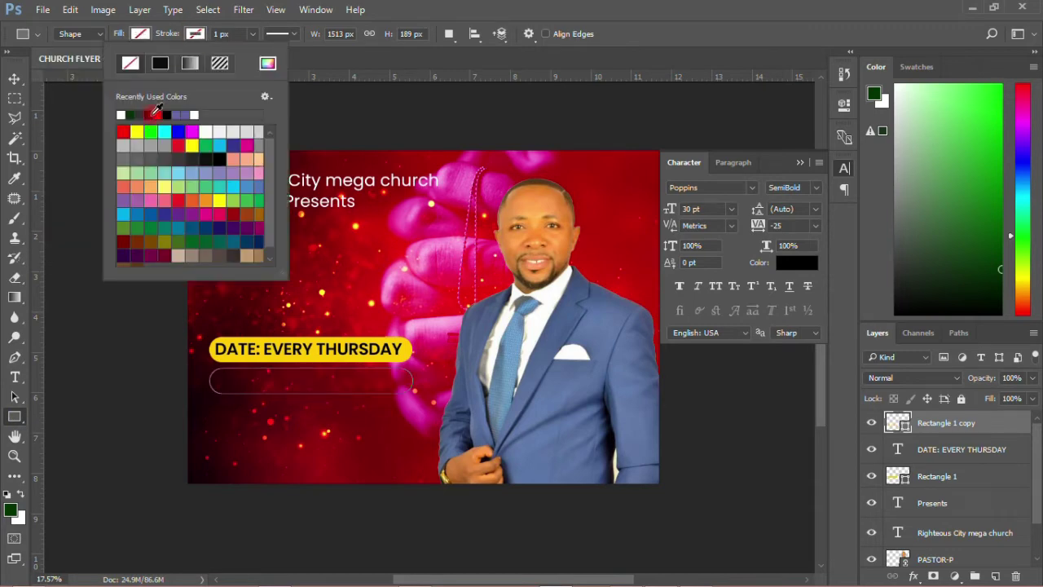
{"action": "left_click", "coordinate": [267, 64]}
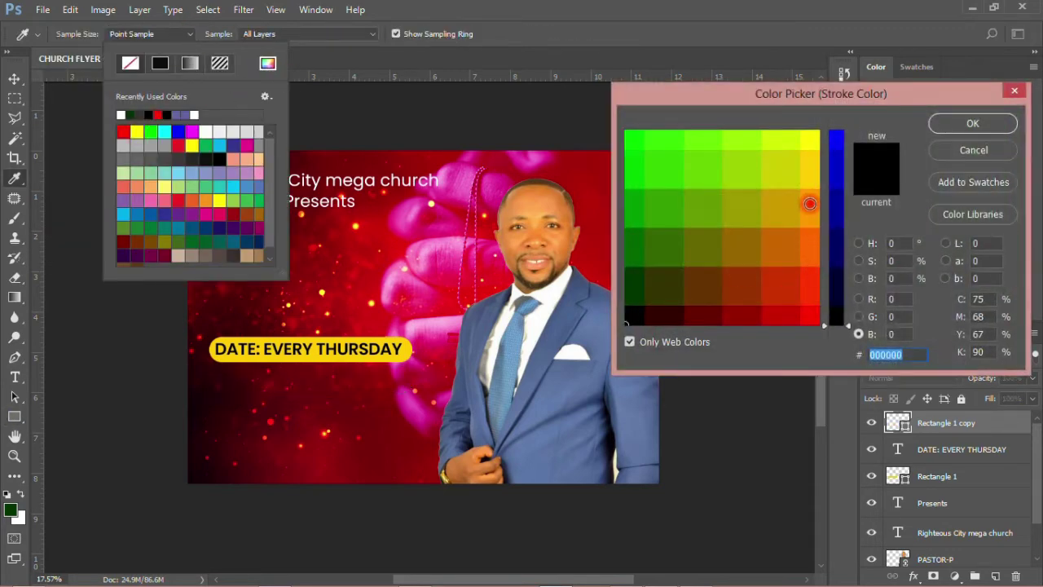
{"action": "left_click", "coordinate": [806, 173]}
{"action": "left_click", "coordinate": [970, 125]}
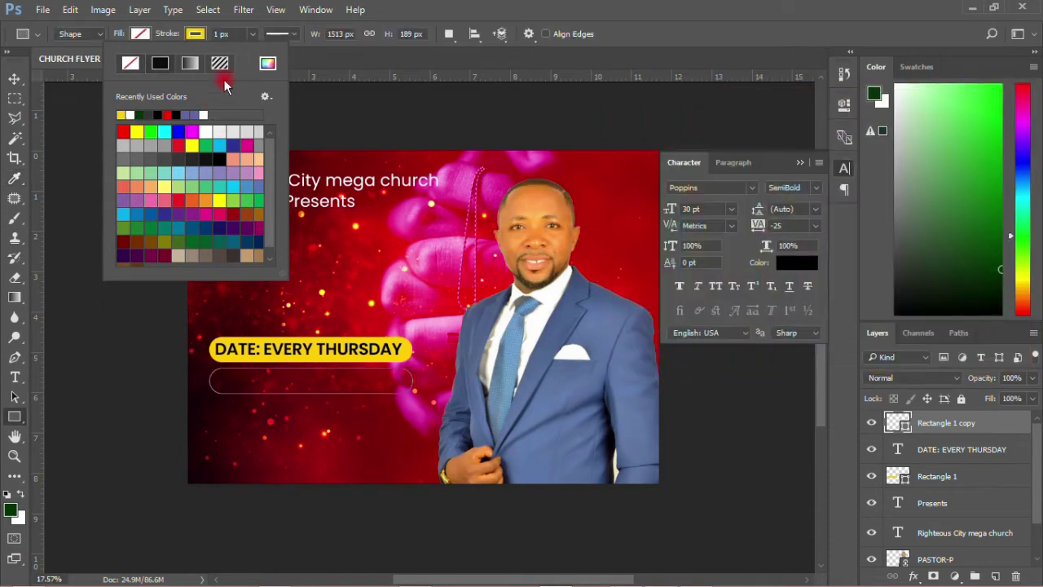
- Set the copied bar's outline width to 10 px
{"action": "left_click", "coordinate": [236, 34]}
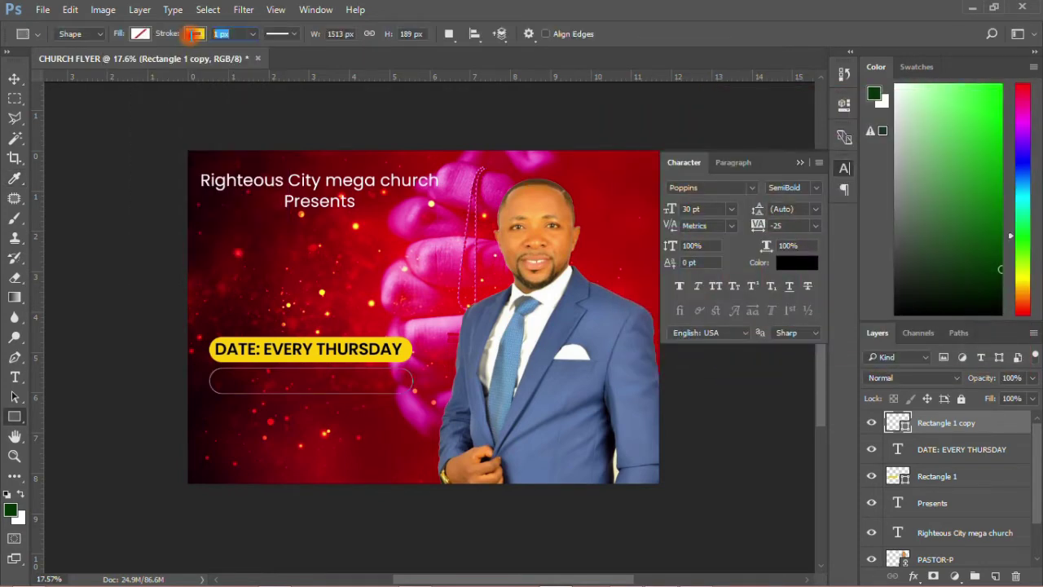
{"action": "type", "text": "10"}
{"action": "key", "text": "Return"}
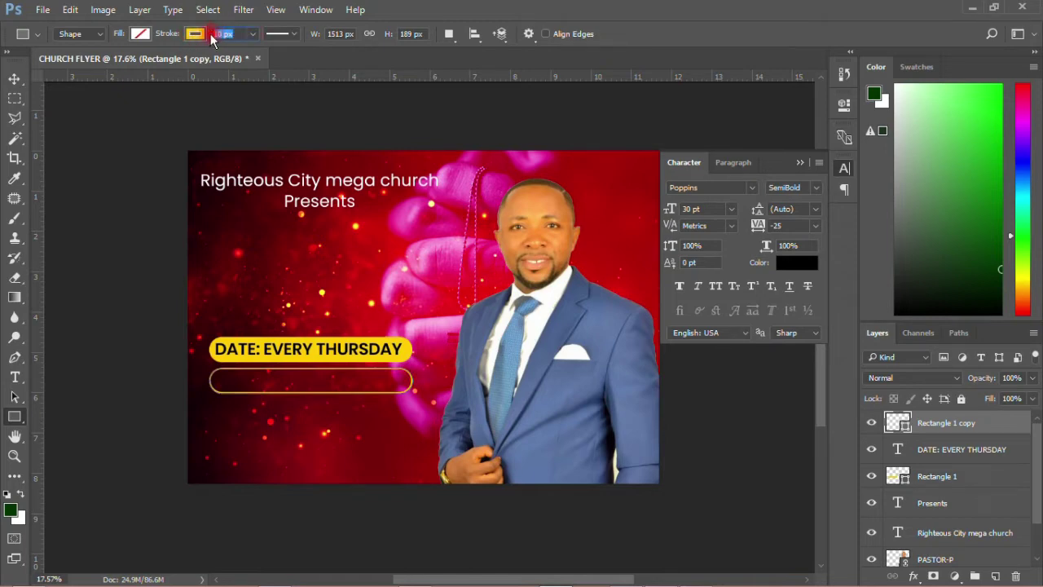
{"action": "key", "text": "Return"}
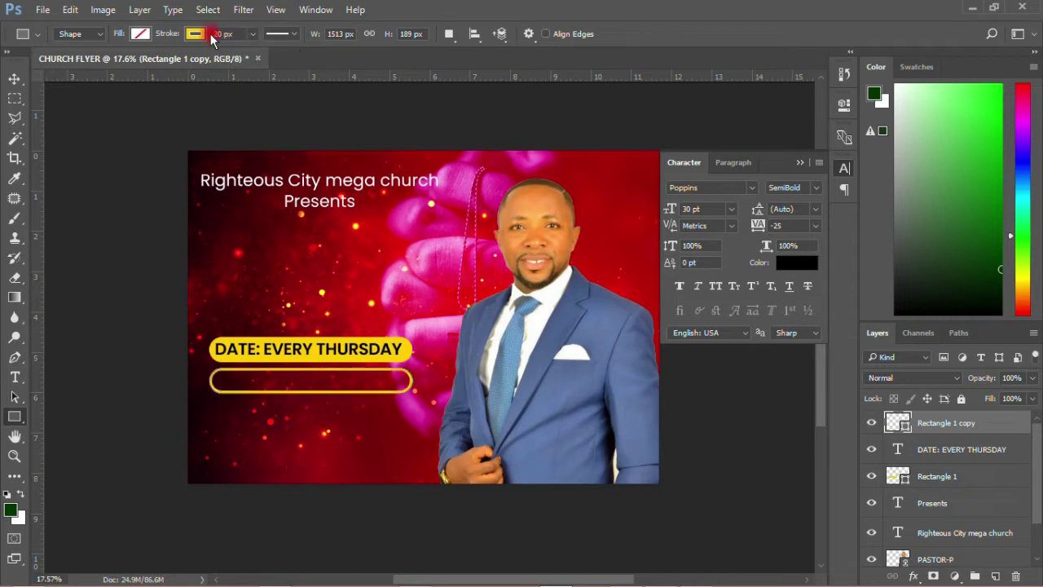
{"action": "left_click", "coordinate": [14, 79]}
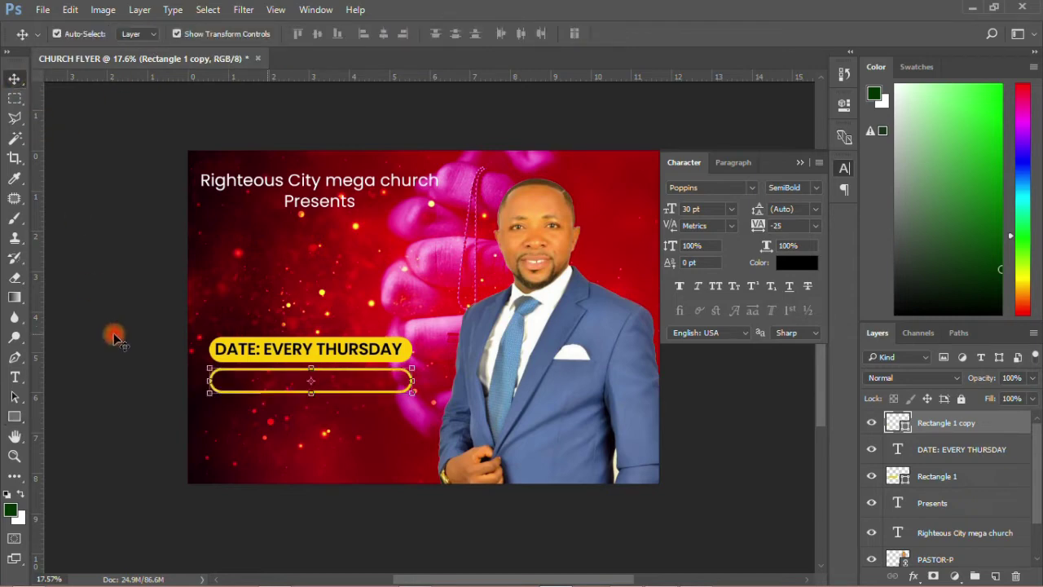
{"action": "left_click", "coordinate": [112, 335]}
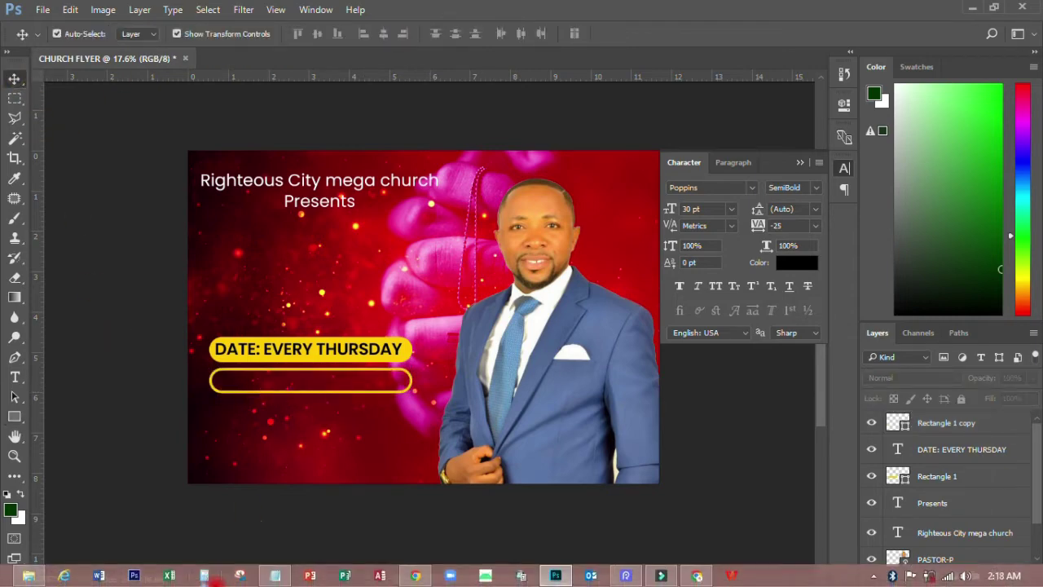
- Copy the 'TIME: 6 : 30 PM PROMPT' line and paste it as text inside the outlined box
{"action": "left_click", "coordinate": [277, 577]}
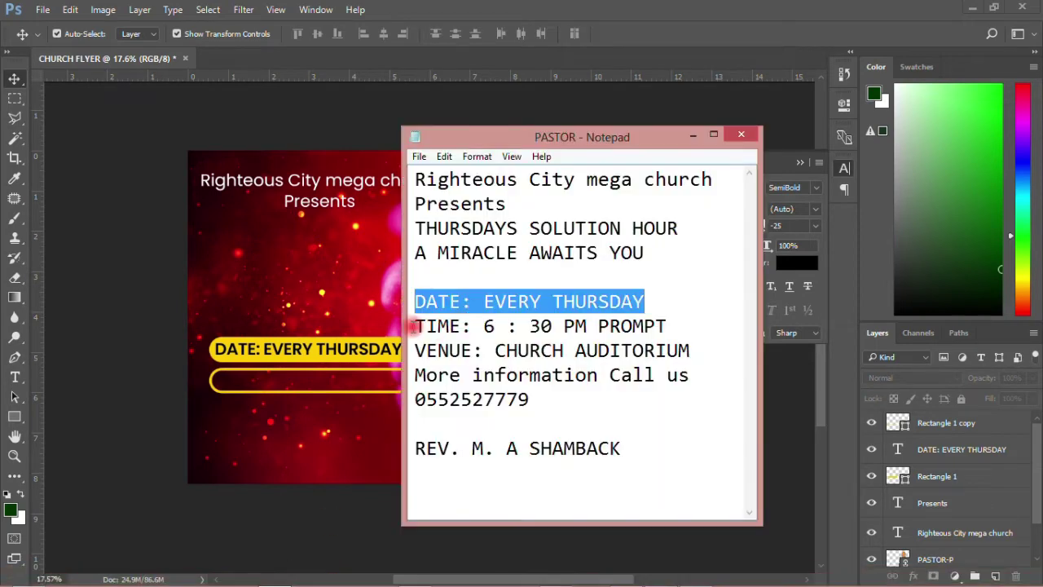
{"action": "left_click_drag", "start_coordinate": [416, 326], "coordinate": [674, 326]}
{"action": "right_click", "coordinate": [617, 319]}
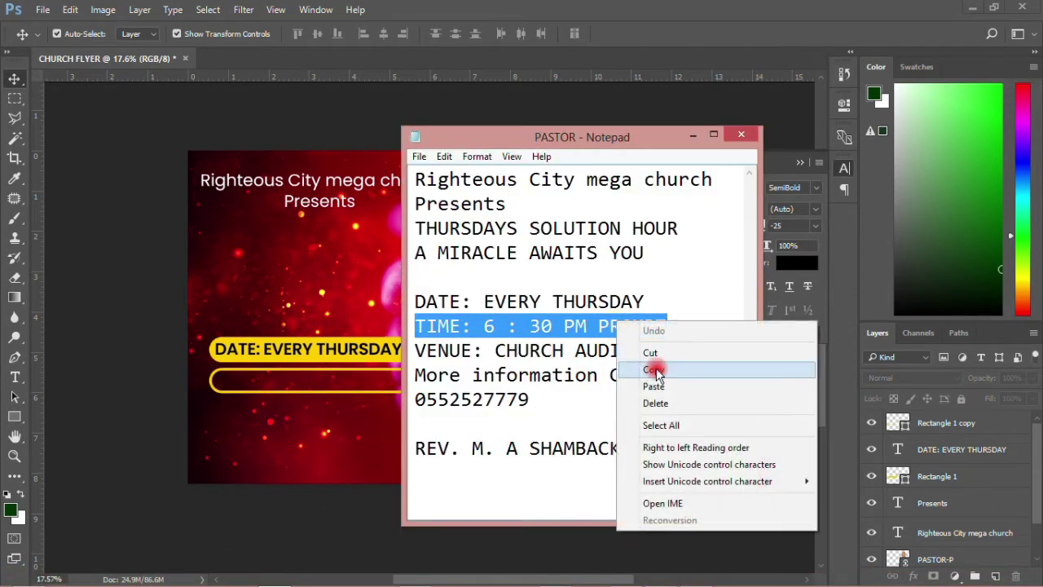
{"action": "left_click", "coordinate": [657, 369]}
{"action": "left_click", "coordinate": [367, 417]}
{"action": "left_click", "coordinate": [15, 376]}
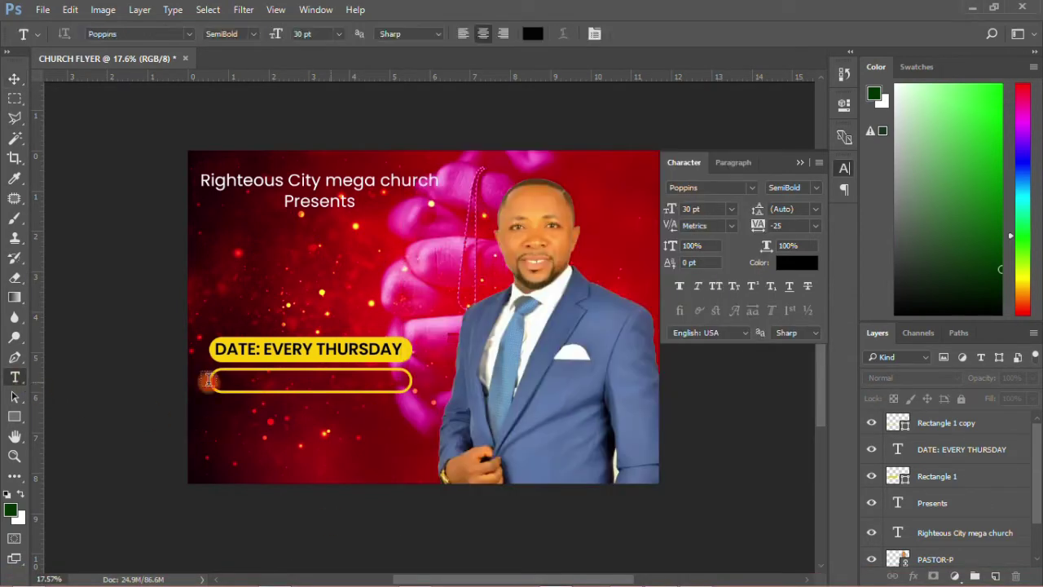
{"action": "left_click", "coordinate": [267, 383]}
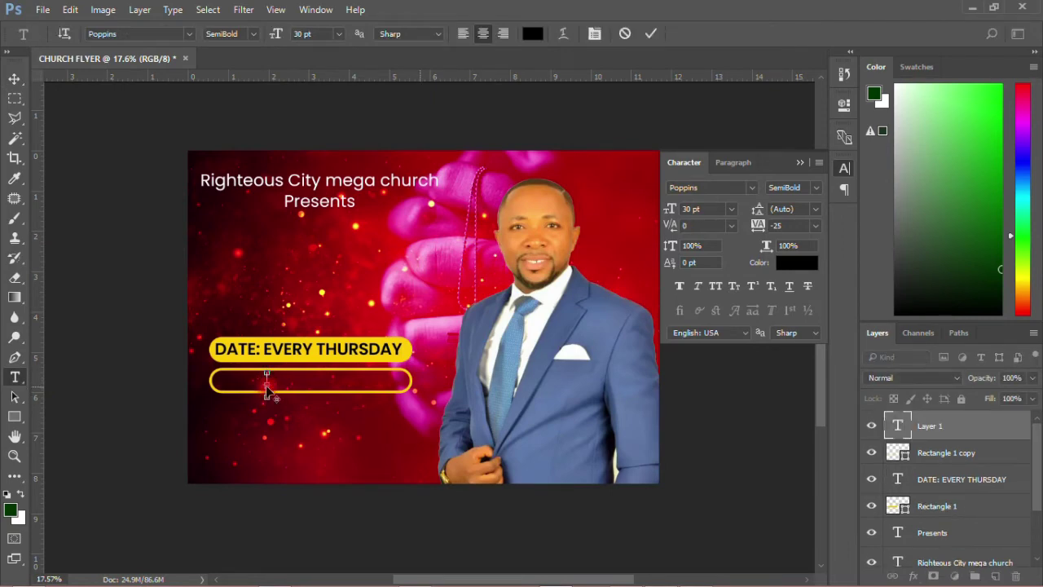
{"action": "key", "text": "ctrl+v"}
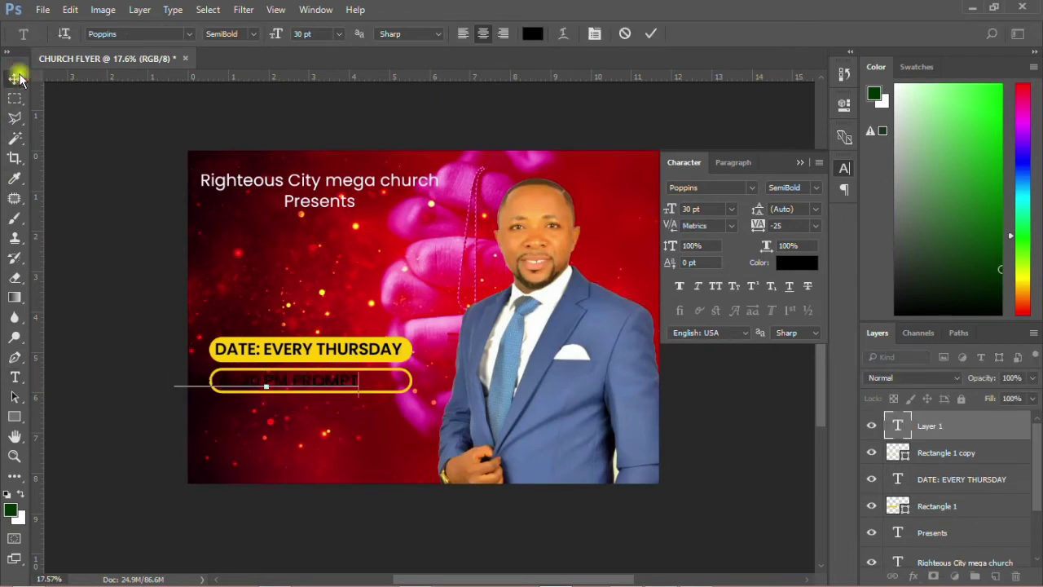
{"action": "left_click", "coordinate": [16, 78]}
- Colour the TIME text yellow sampled from the date bar and centre it in the box
{"action": "left_click", "coordinate": [797, 264]}
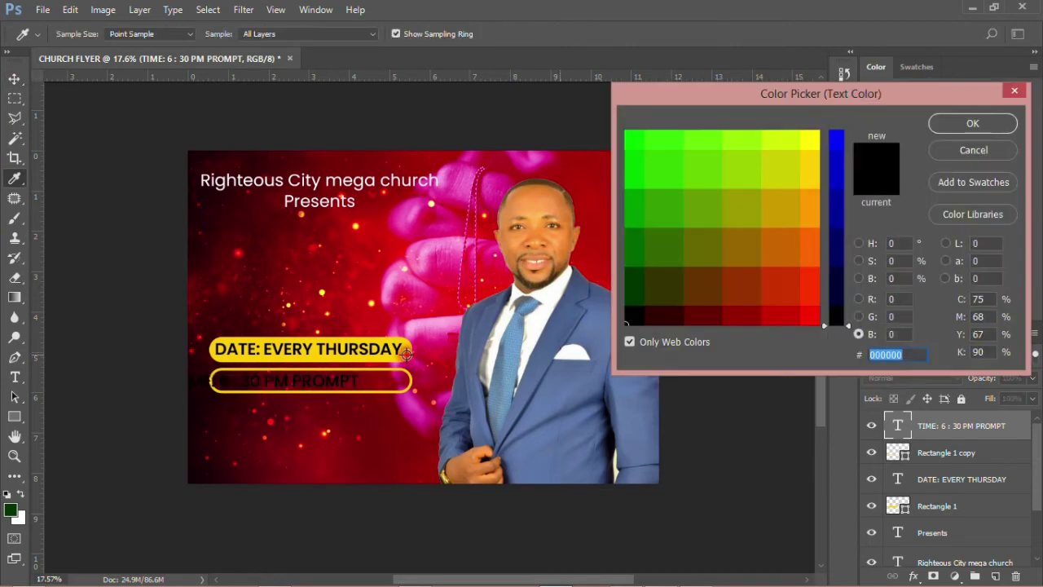
{"action": "left_click", "coordinate": [402, 356]}
{"action": "left_click", "coordinate": [950, 133]}
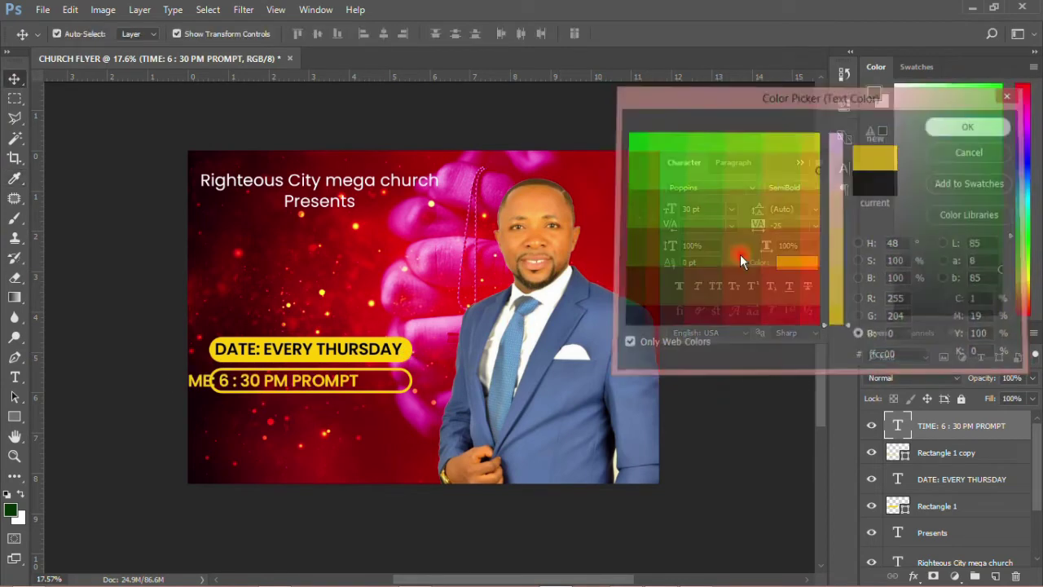
{"action": "left_click_drag", "start_coordinate": [331, 383], "coordinate": [376, 389]}
{"action": "key", "text": "Up"}
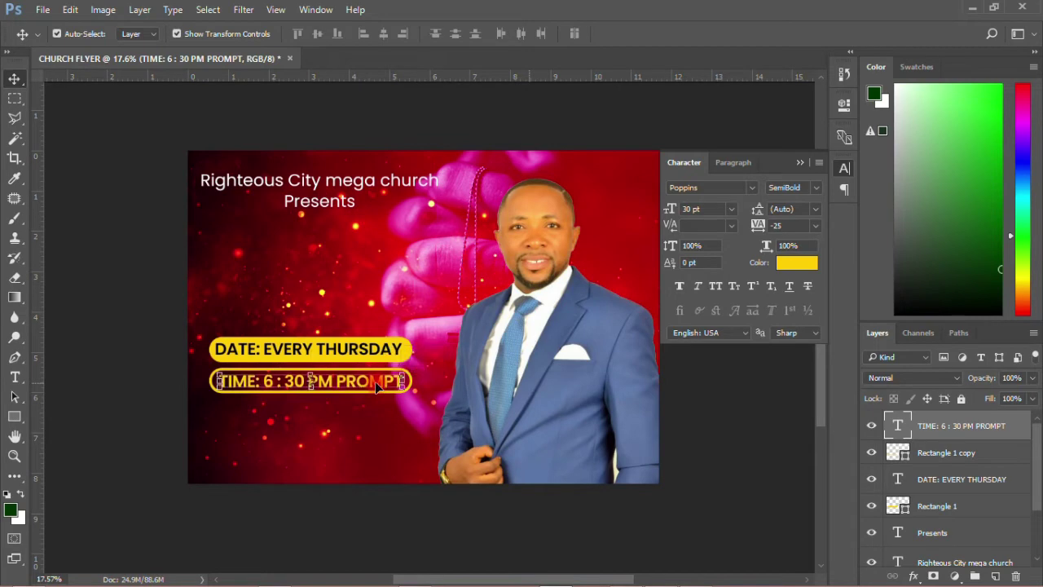
{"action": "left_click", "coordinate": [160, 346]}
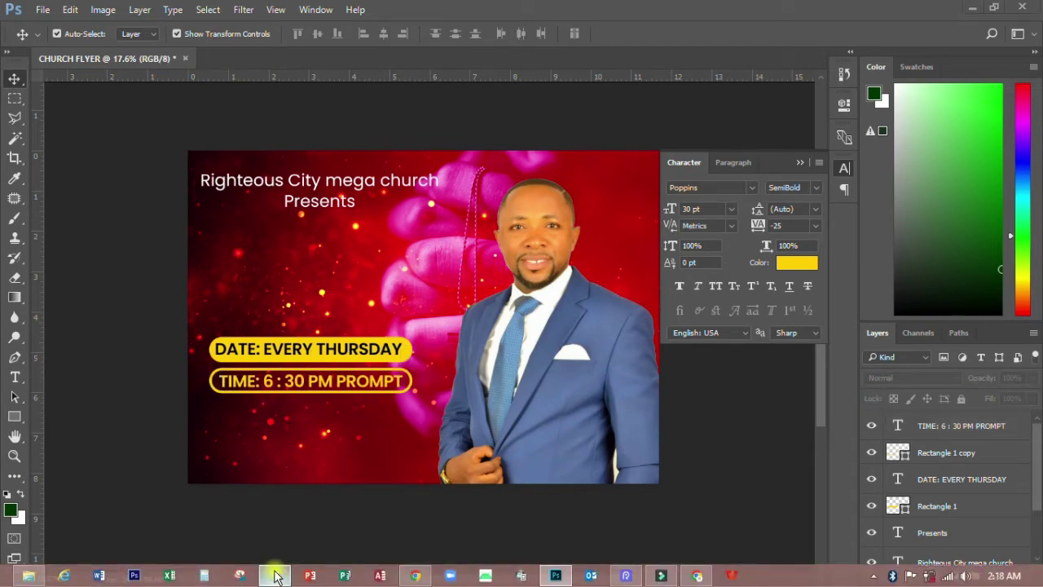
- Copy 'VENUE: CHURCH AUDITORIUM' from the notes and place it as text below the TIME box
{"action": "left_click", "coordinate": [275, 582]}
{"action": "left_click_drag", "start_coordinate": [414, 350], "coordinate": [690, 350]}
{"action": "right_click", "coordinate": [662, 350]}
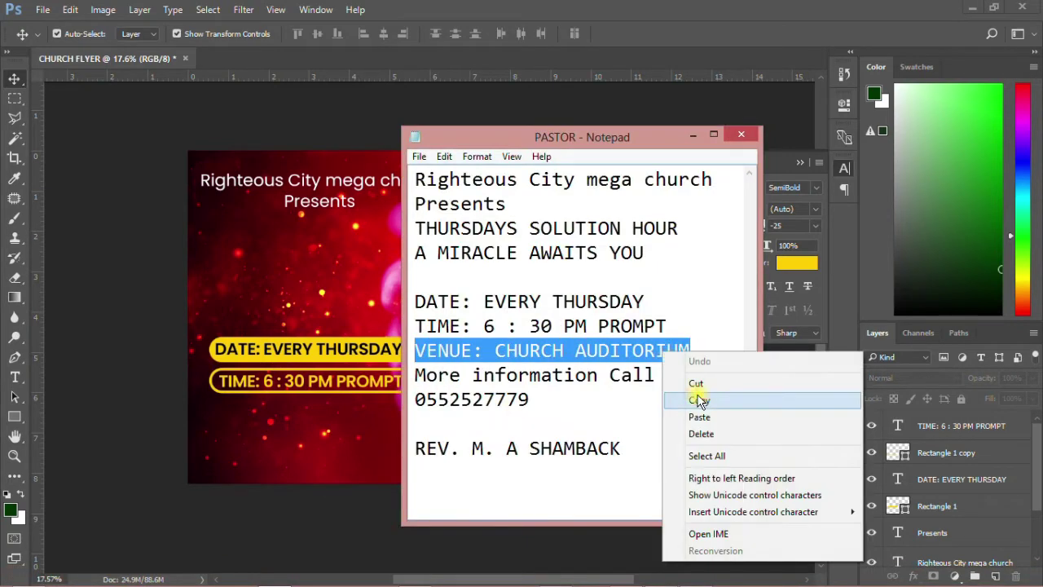
{"action": "left_click", "coordinate": [694, 398]}
{"action": "left_click", "coordinate": [269, 431]}
{"action": "left_click", "coordinate": [16, 378]}
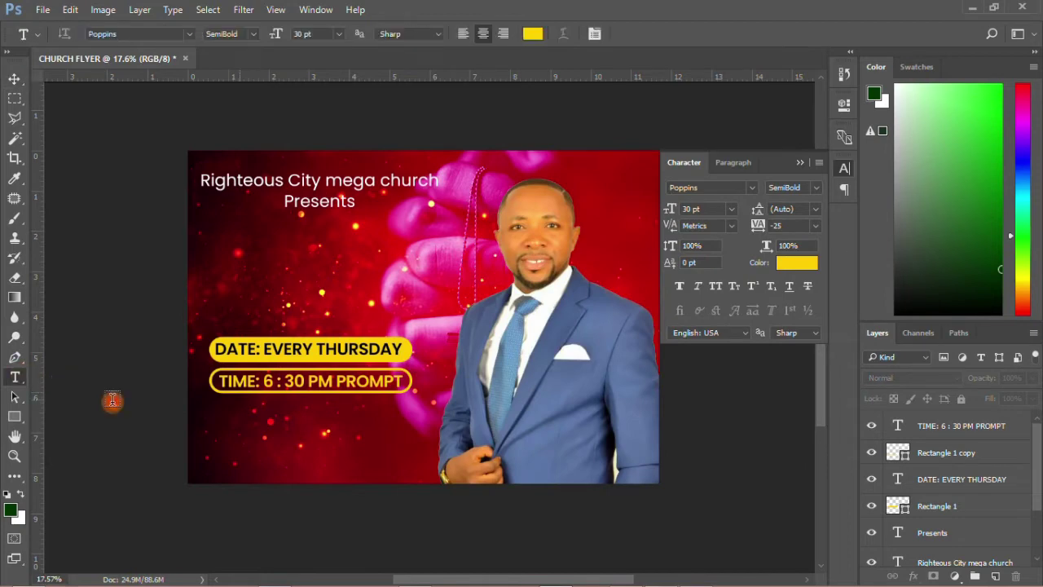
{"action": "left_click", "coordinate": [240, 421]}
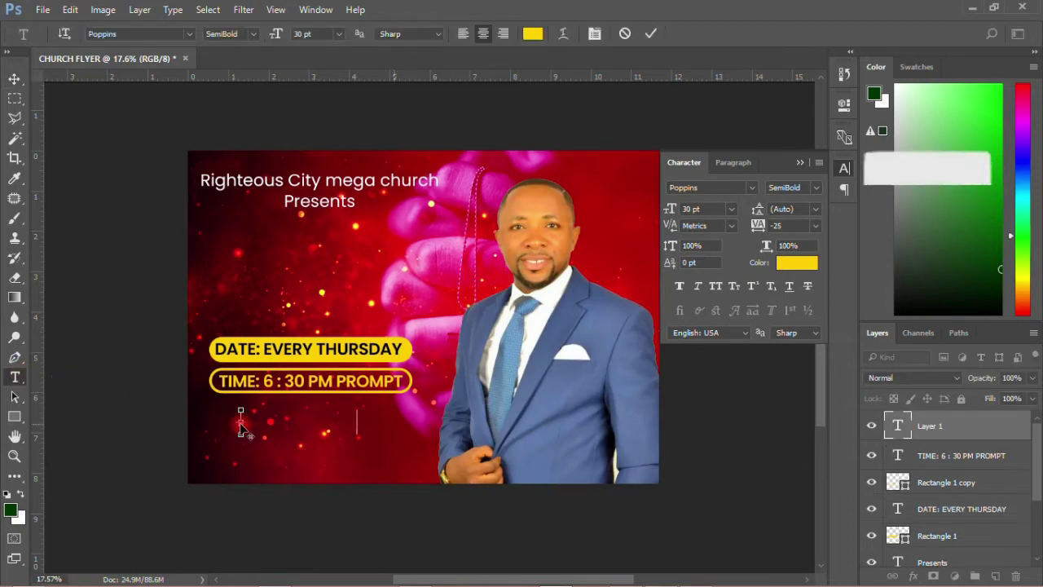
{"action": "key", "text": "ctrl+v"}
{"action": "left_click", "coordinate": [15, 79]}
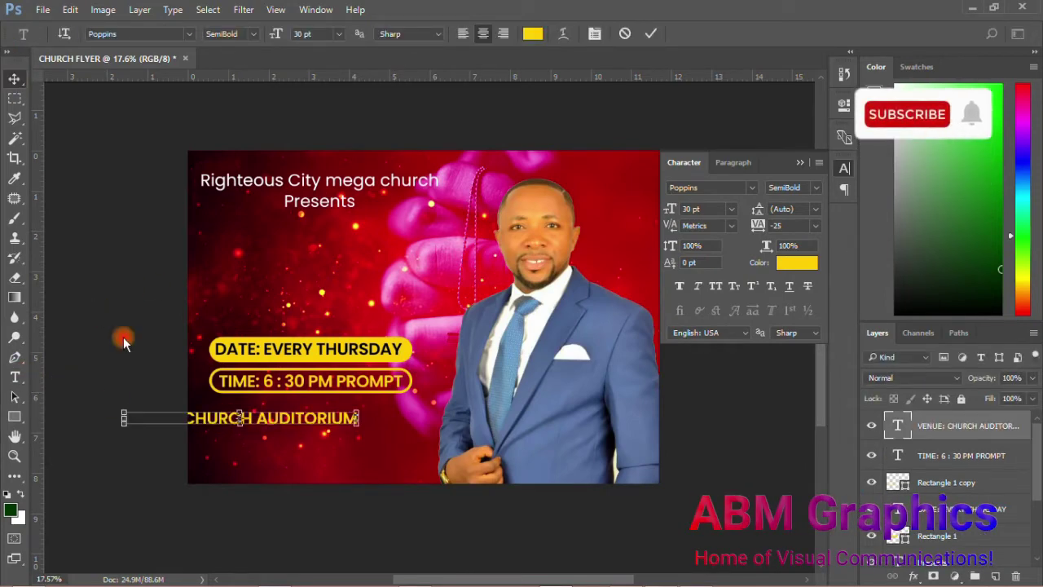
{"action": "left_click_drag", "start_coordinate": [294, 422], "coordinate": [369, 419]}
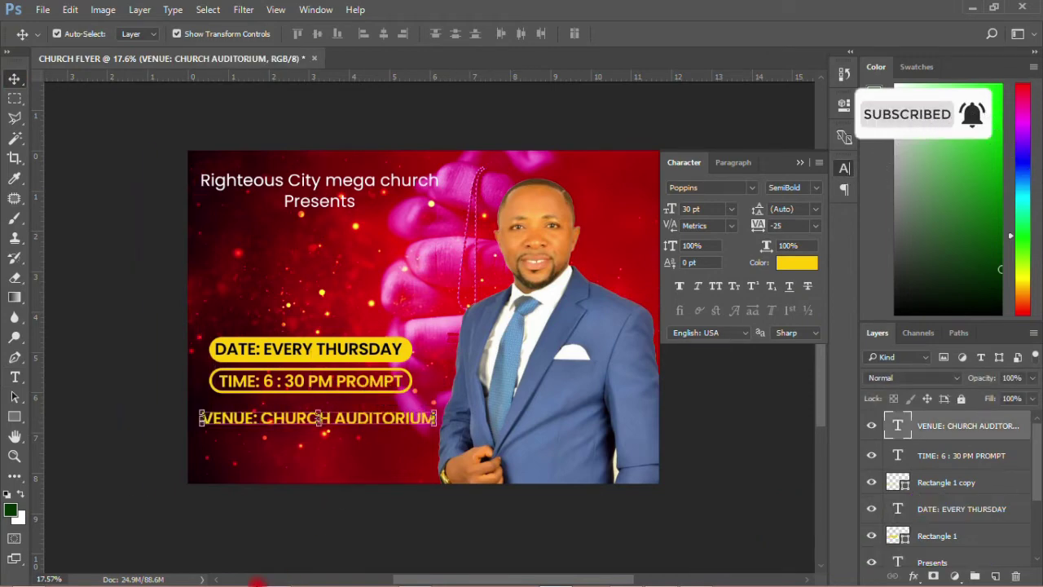
{"action": "left_click", "coordinate": [269, 576]}
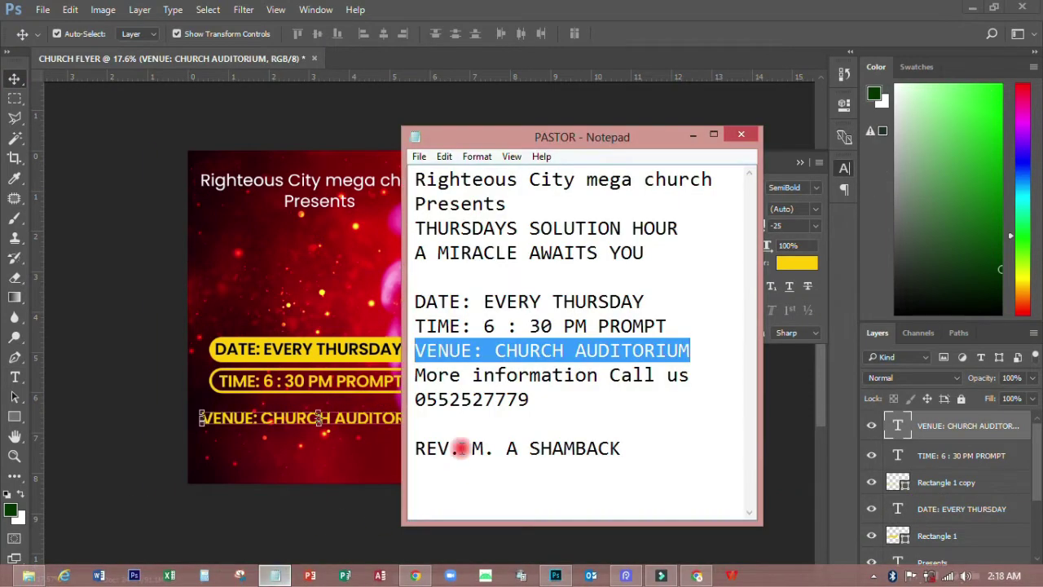
{"action": "left_click", "coordinate": [472, 376]}
- Paste the 'More information Call us' line and phone number as text on the flyer
{"action": "left_click_drag", "start_coordinate": [417, 375], "coordinate": [529, 399]}
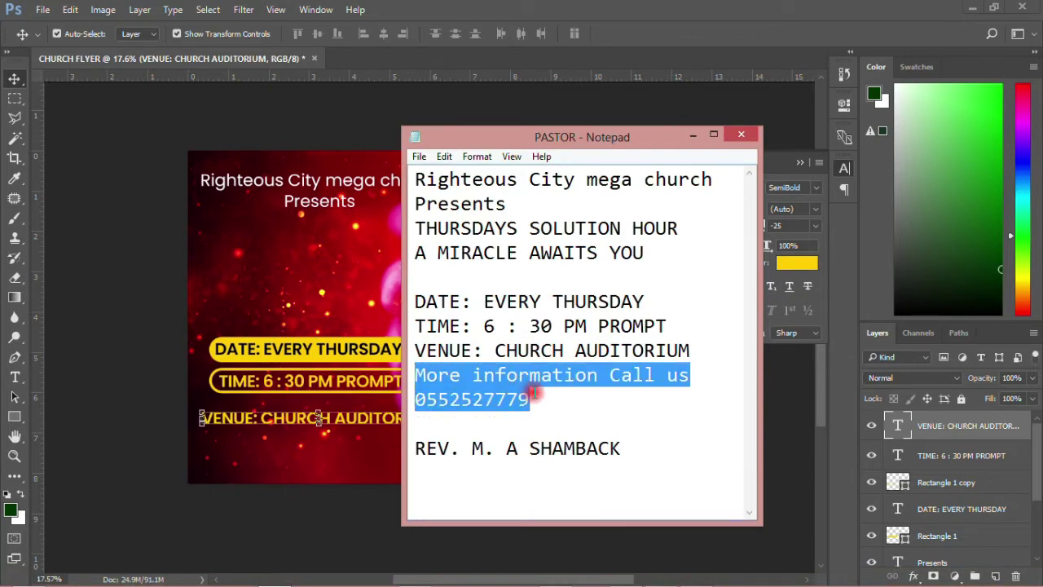
{"action": "right_click", "coordinate": [515, 375]}
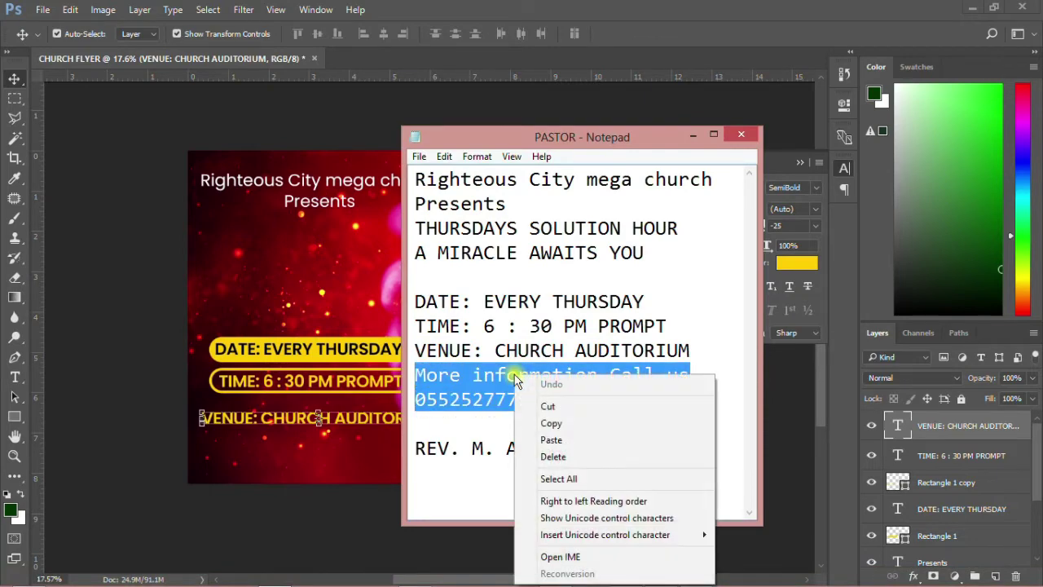
{"action": "left_click", "coordinate": [546, 421]}
{"action": "left_click", "coordinate": [133, 445]}
{"action": "left_click", "coordinate": [14, 377]}
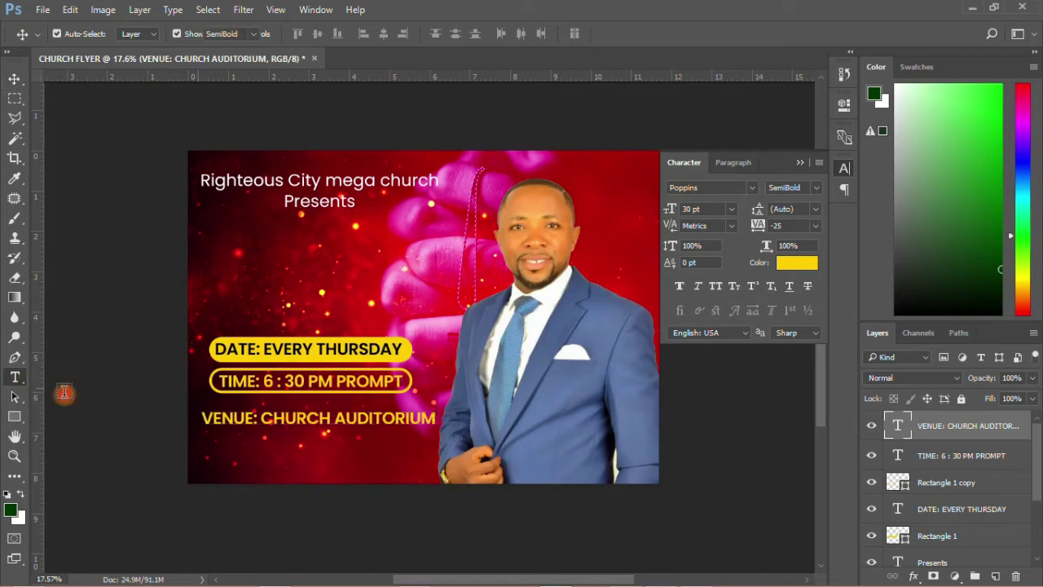
{"action": "left_click", "coordinate": [282, 456]}
{"action": "right_click", "coordinate": [282, 456]}
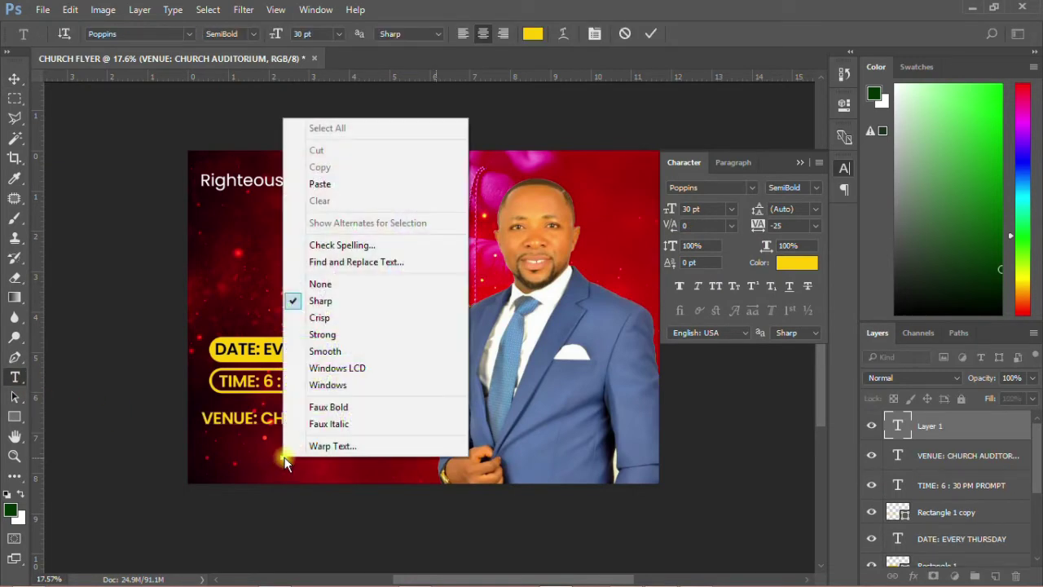
{"action": "left_click", "coordinate": [330, 182]}
{"action": "left_click", "coordinate": [15, 79]}
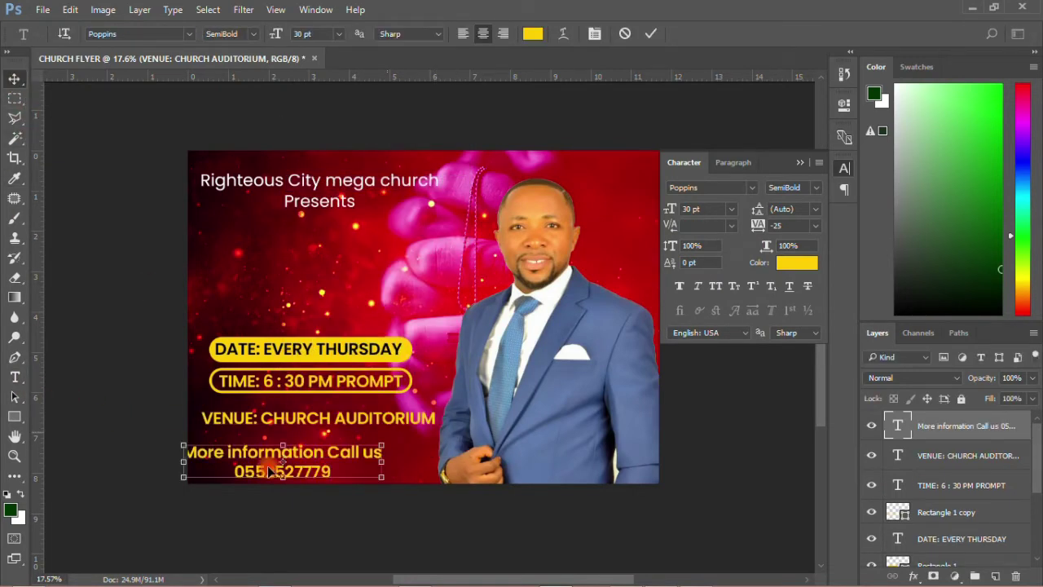
{"action": "left_click_drag", "start_coordinate": [338, 465], "coordinate": [374, 465]}
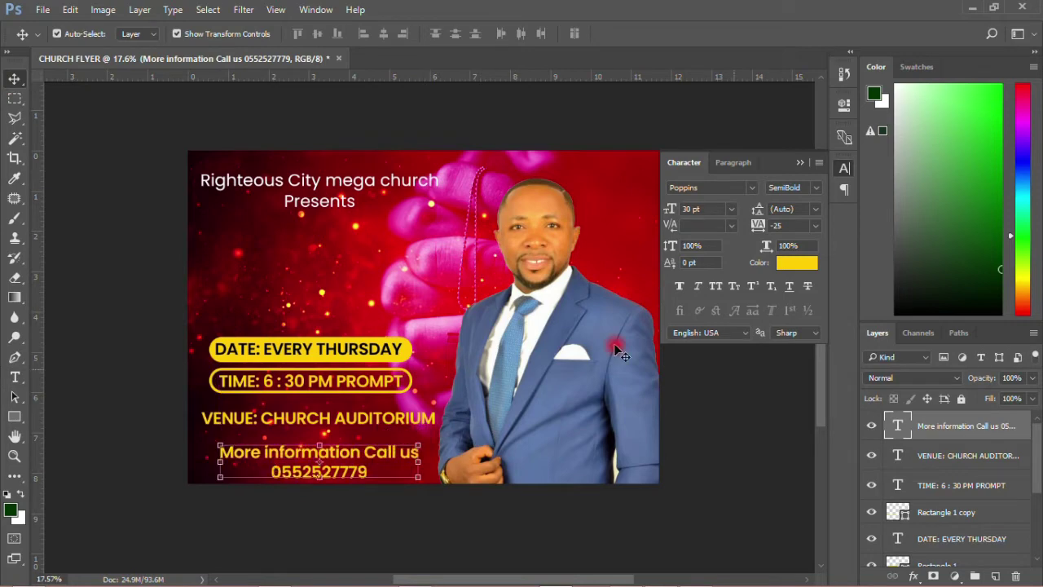
- Left-align the call-us text, set it to 18 pt, and place it under the venue line
{"action": "left_click", "coordinate": [732, 162]}
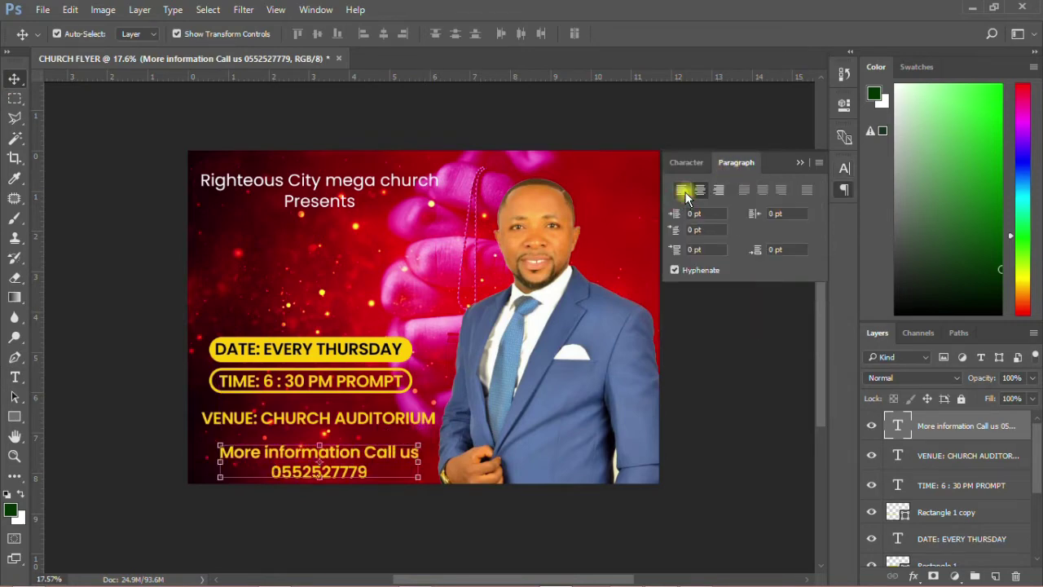
{"action": "left_click", "coordinate": [683, 192]}
{"action": "left_click_drag", "start_coordinate": [364, 448], "coordinate": [298, 445]}
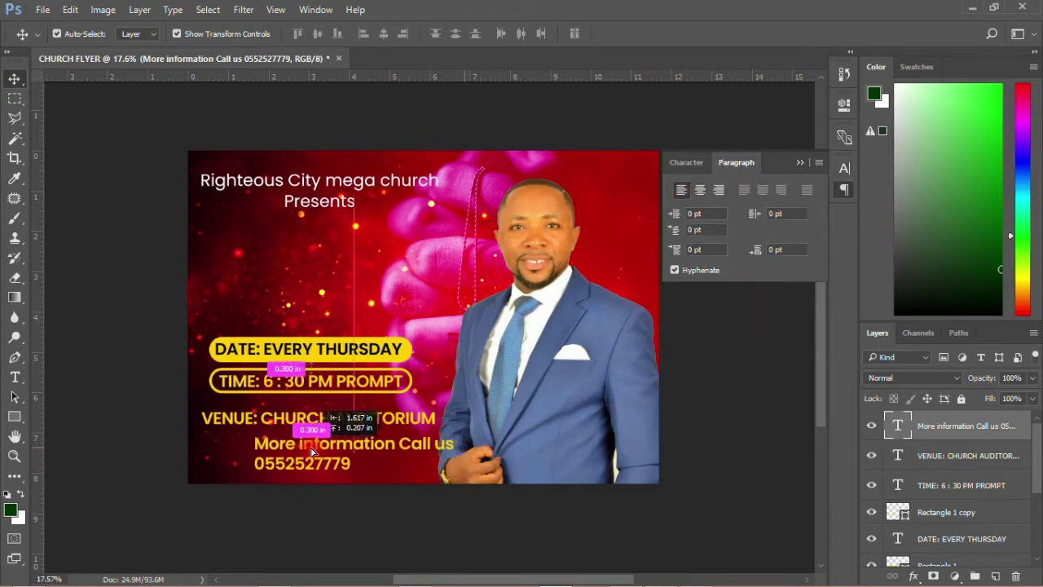
{"action": "left_click", "coordinate": [694, 163]}
{"action": "left_click", "coordinate": [731, 208]}
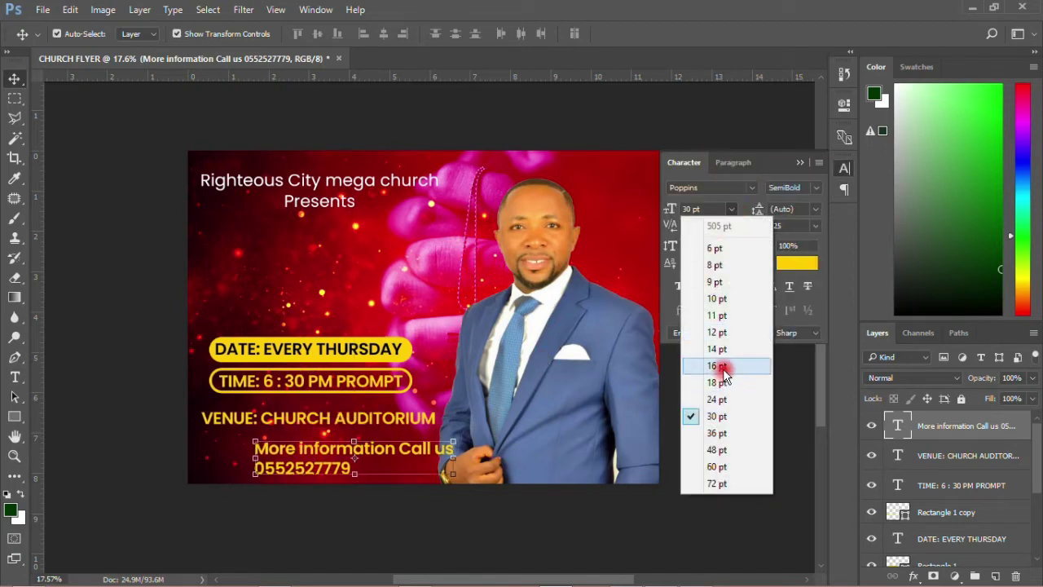
{"action": "left_click", "coordinate": [720, 366]}
{"action": "left_click", "coordinate": [732, 208]}
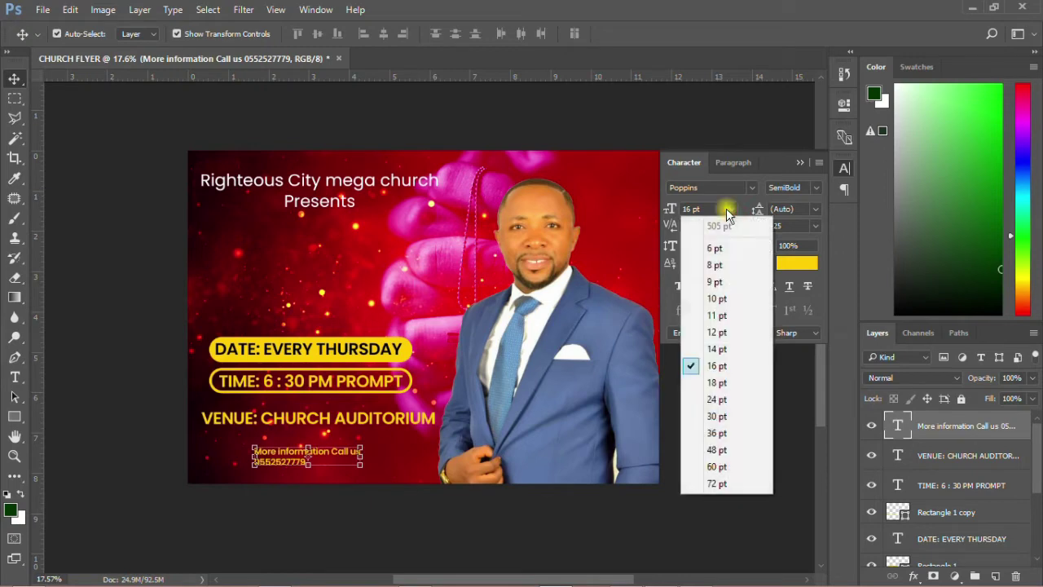
{"action": "left_click", "coordinate": [722, 379]}
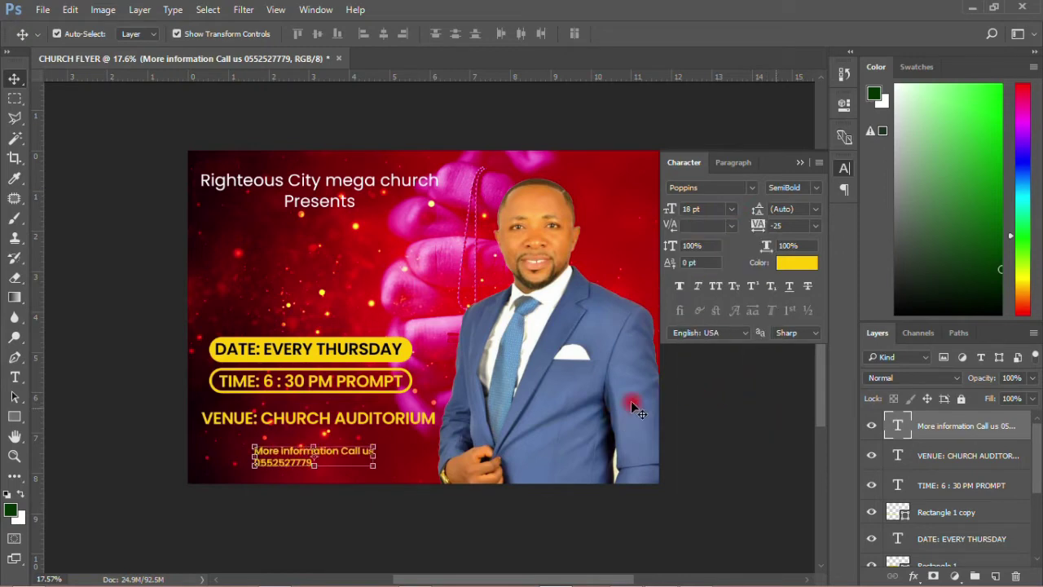
{"action": "left_click_drag", "start_coordinate": [318, 454], "coordinate": [327, 456]}
{"action": "left_click", "coordinate": [15, 418]}
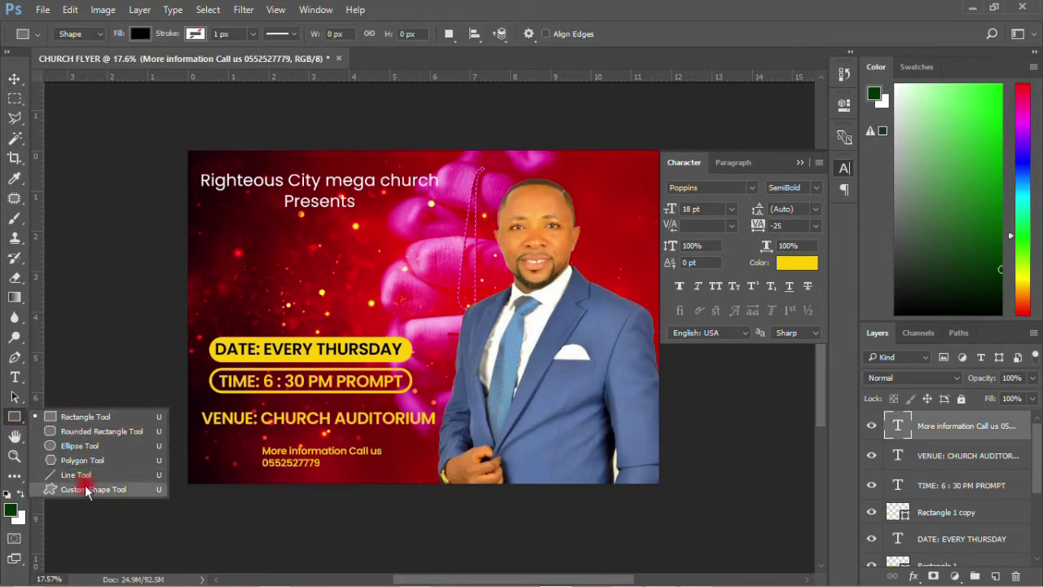
- Draw a telephone custom shape just left of the 'More information Call us' text
{"action": "left_click", "coordinate": [81, 488]}
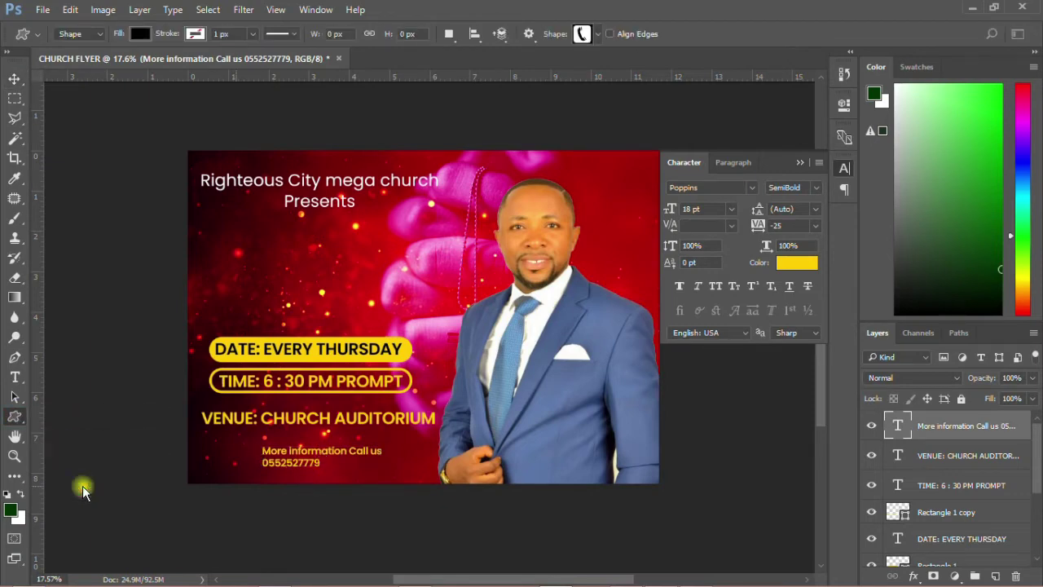
{"action": "left_click", "coordinate": [599, 34]}
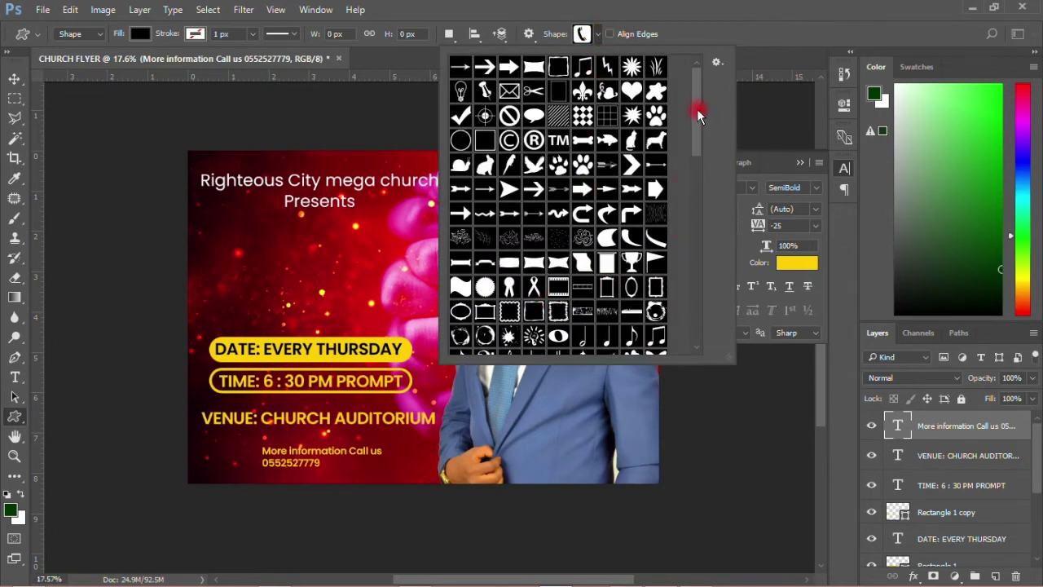
{"action": "left_click_drag", "start_coordinate": [696, 108], "coordinate": [697, 265]}
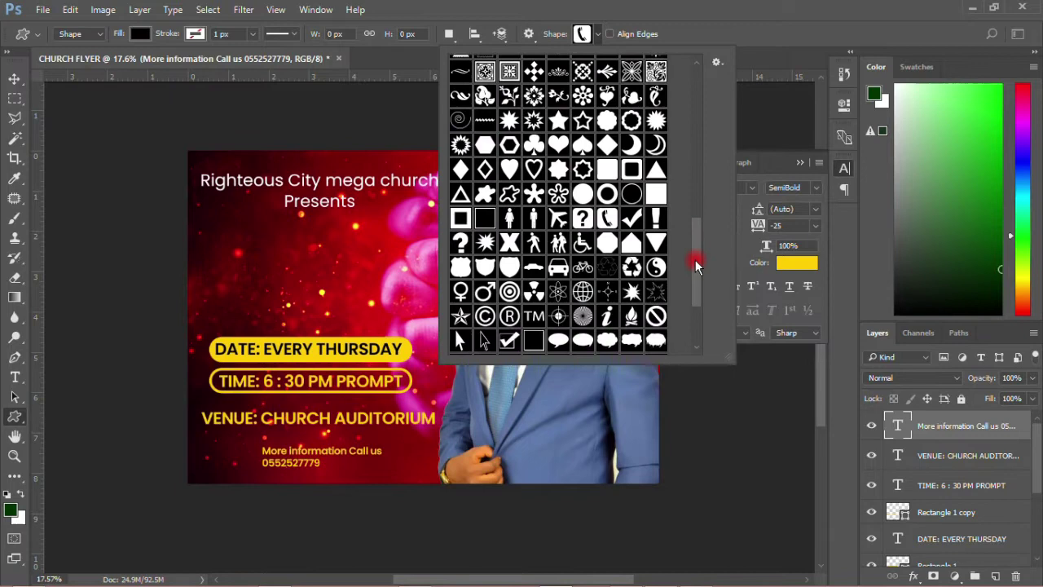
{"action": "left_click", "coordinate": [609, 220]}
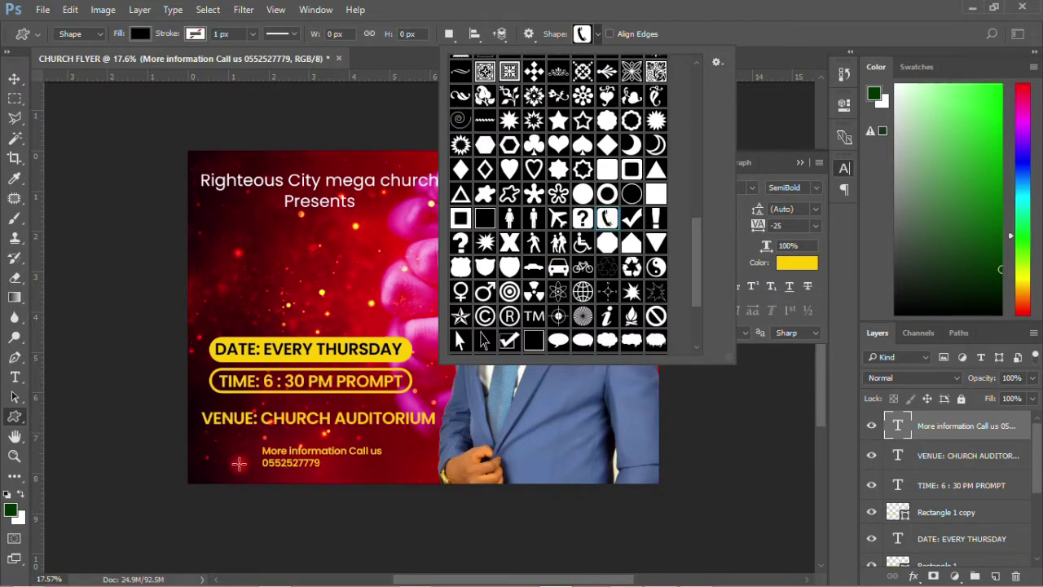
{"action": "left_click_drag", "start_coordinate": [228, 447], "coordinate": [255, 474]}
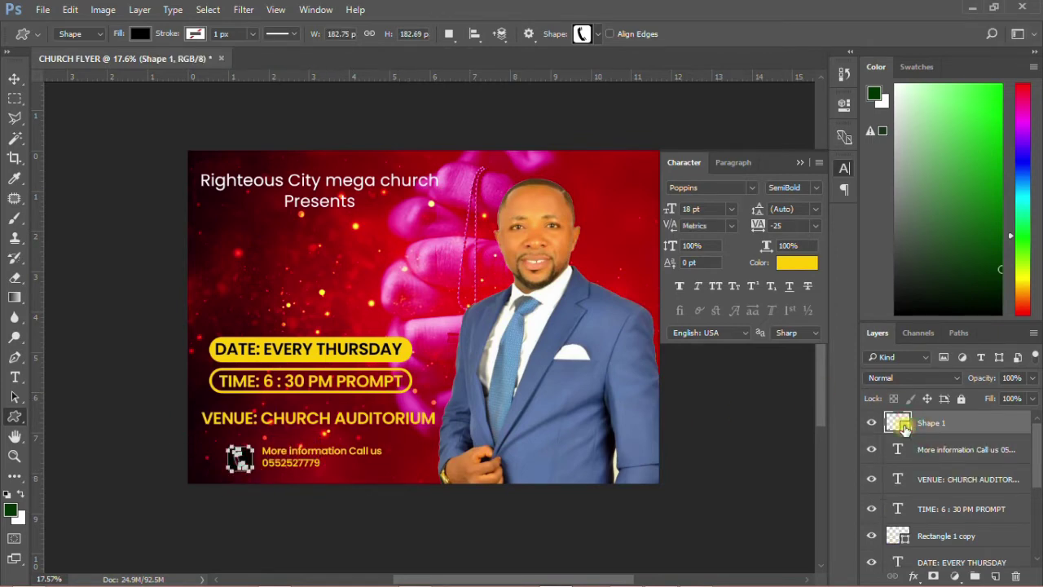
- Change the telephone shape's fill colour to white
{"action": "double_click", "coordinate": [899, 422]}
{"action": "left_click", "coordinate": [817, 132]}
{"action": "left_click", "coordinate": [836, 140]}
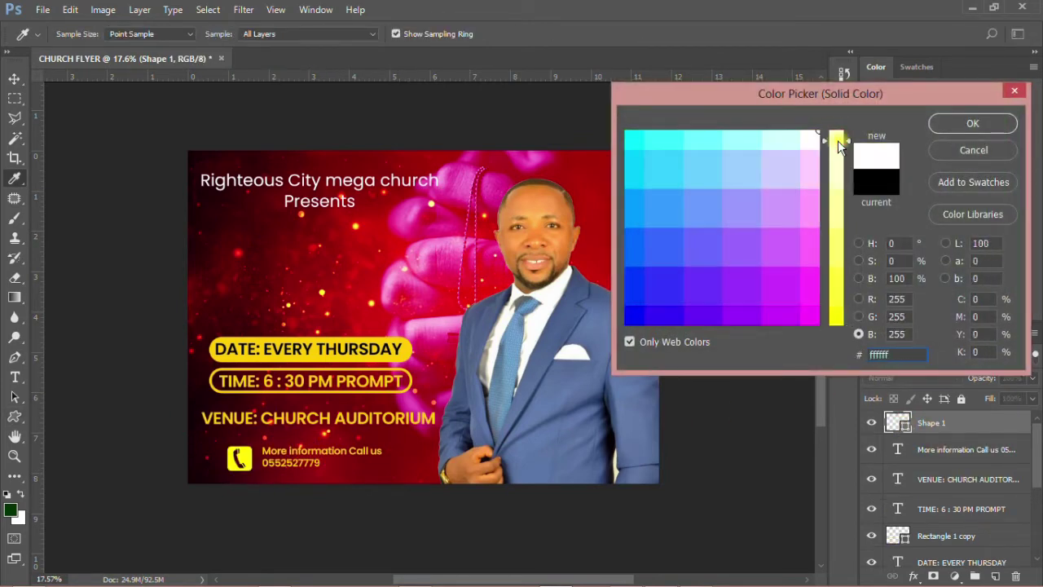
{"action": "left_click", "coordinate": [974, 123]}
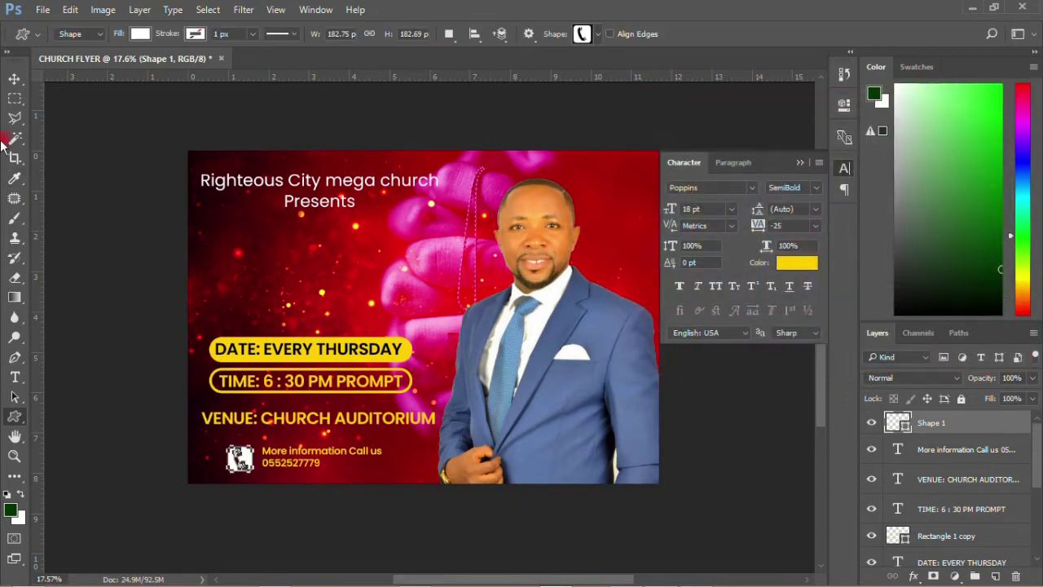
{"action": "left_click", "coordinate": [16, 77]}
{"action": "scroll", "coordinate": [229, 501], "scroll_direction": "up", "scroll_amount": 3}
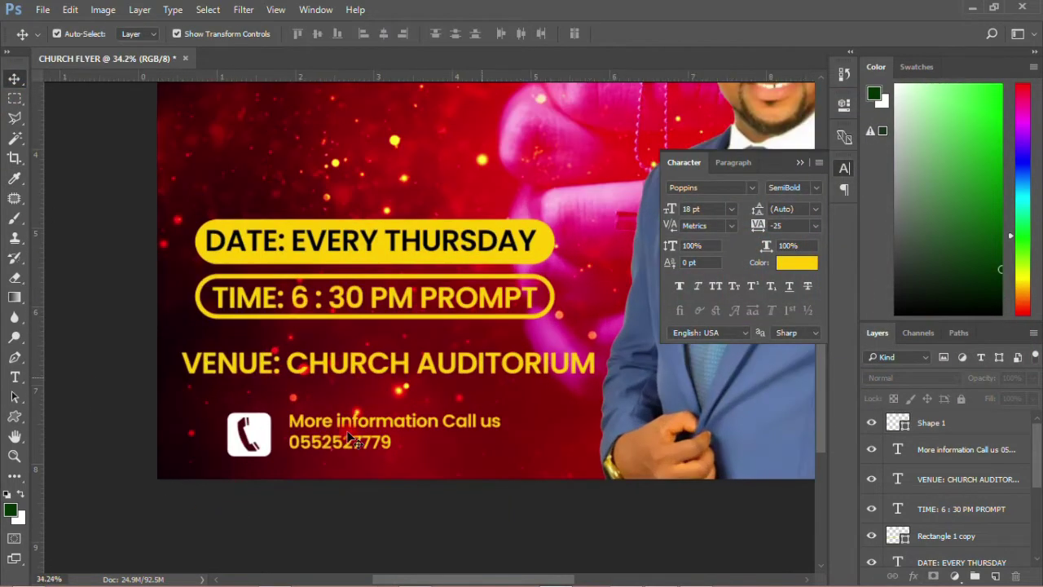
- Reposition the telephone icon and set the phone text layer to 20 pt
{"action": "scroll", "coordinate": [350, 440], "scroll_direction": "up", "scroll_amount": 1}
{"action": "left_click_drag", "start_coordinate": [224, 432], "coordinate": [298, 418]}
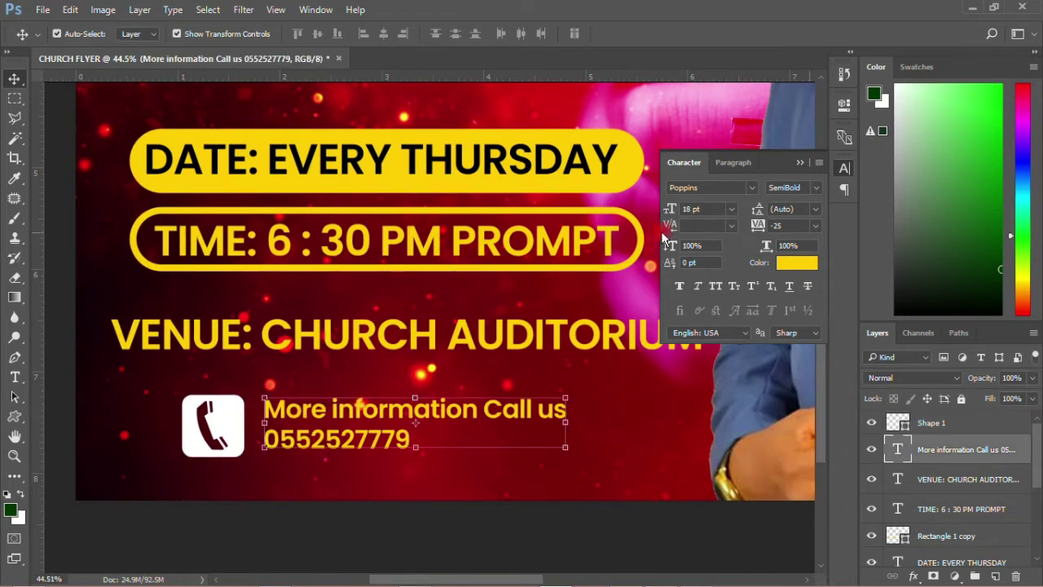
{"action": "left_click", "coordinate": [732, 209]}
{"action": "left_click", "coordinate": [731, 209]}
{"action": "left_click", "coordinate": [666, 210]}
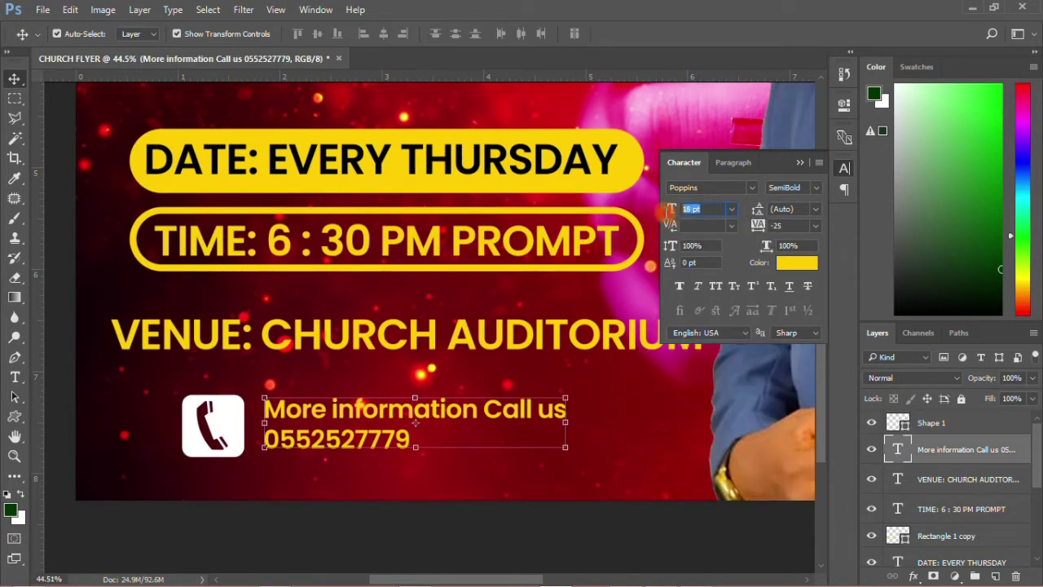
{"action": "type", "text": "20"}
{"action": "key", "text": "Return"}
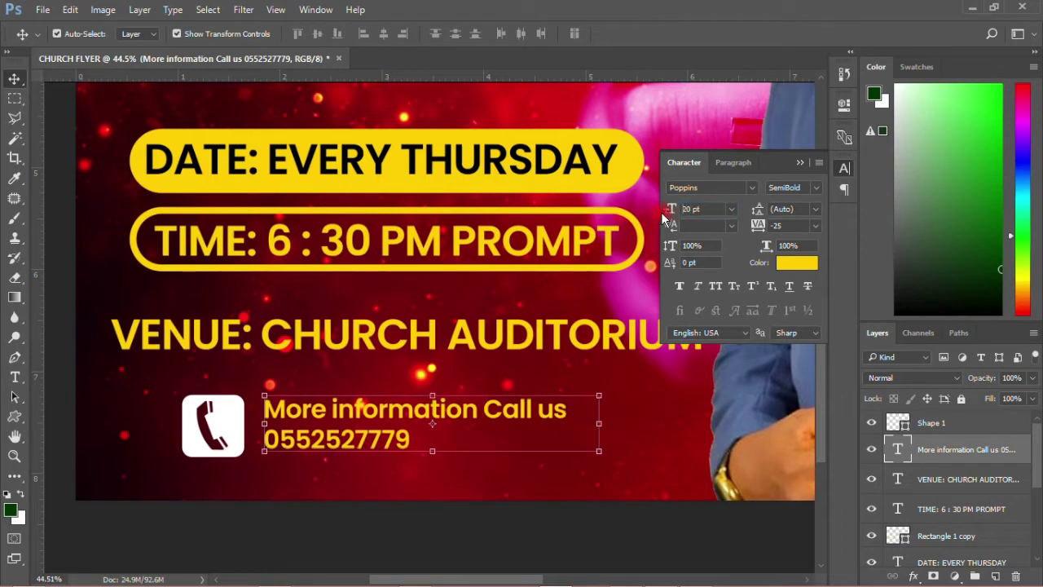
- Set the 'More information Call us' line alone to 10 pt
{"action": "left_click", "coordinate": [14, 377]}
{"action": "left_click", "coordinate": [313, 405]}
{"action": "triple_click", "coordinate": [313, 406]}
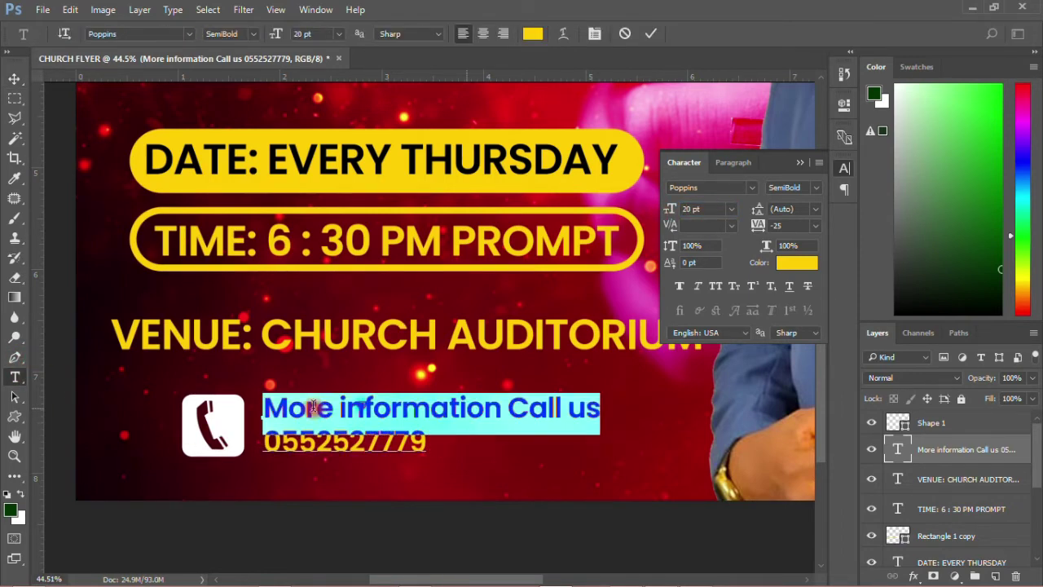
{"action": "left_click", "coordinate": [730, 209]}
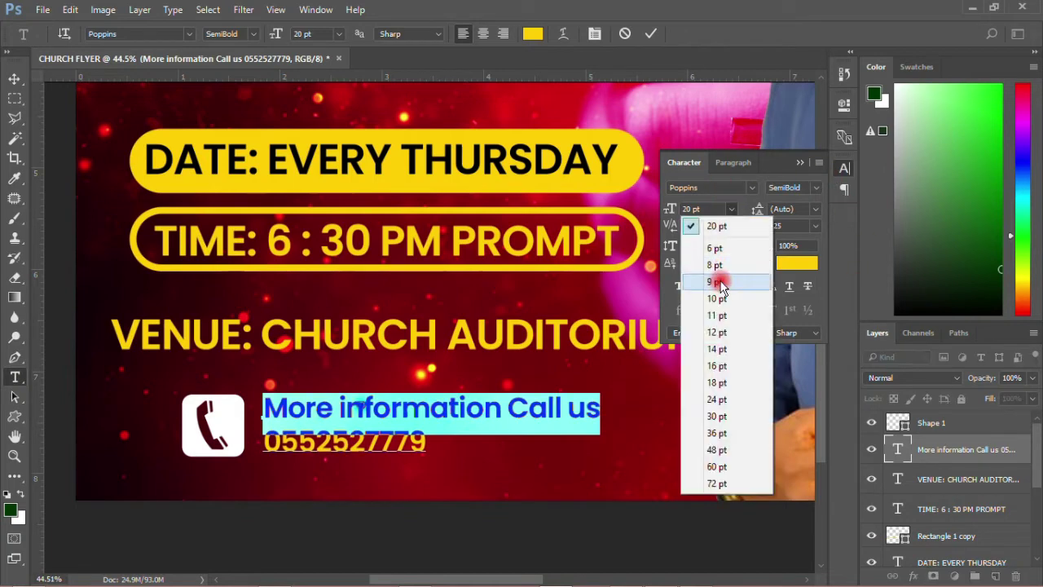
{"action": "left_click", "coordinate": [707, 333]}
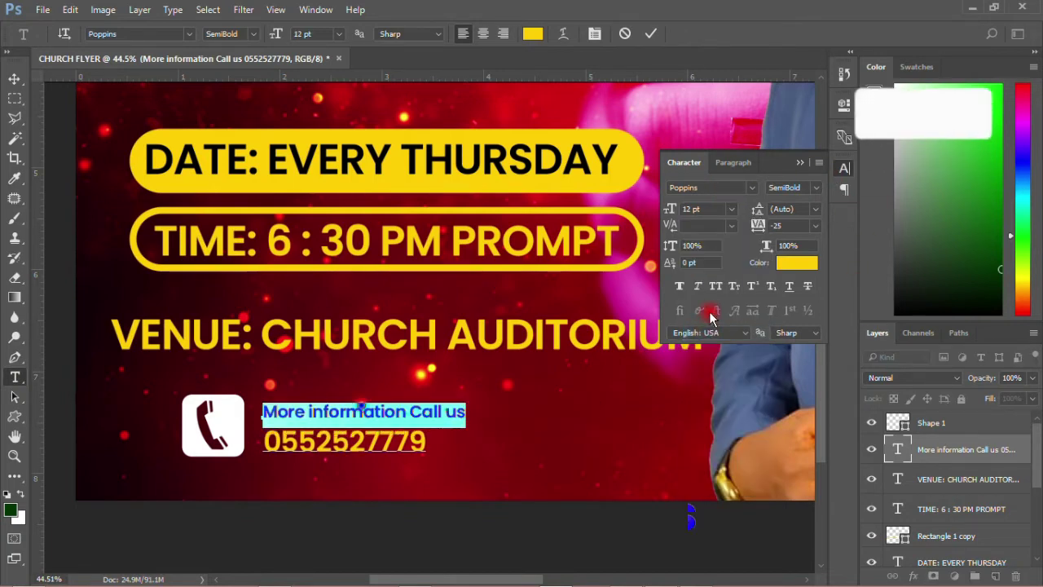
{"action": "left_click", "coordinate": [730, 209]}
{"action": "left_click", "coordinate": [717, 296]}
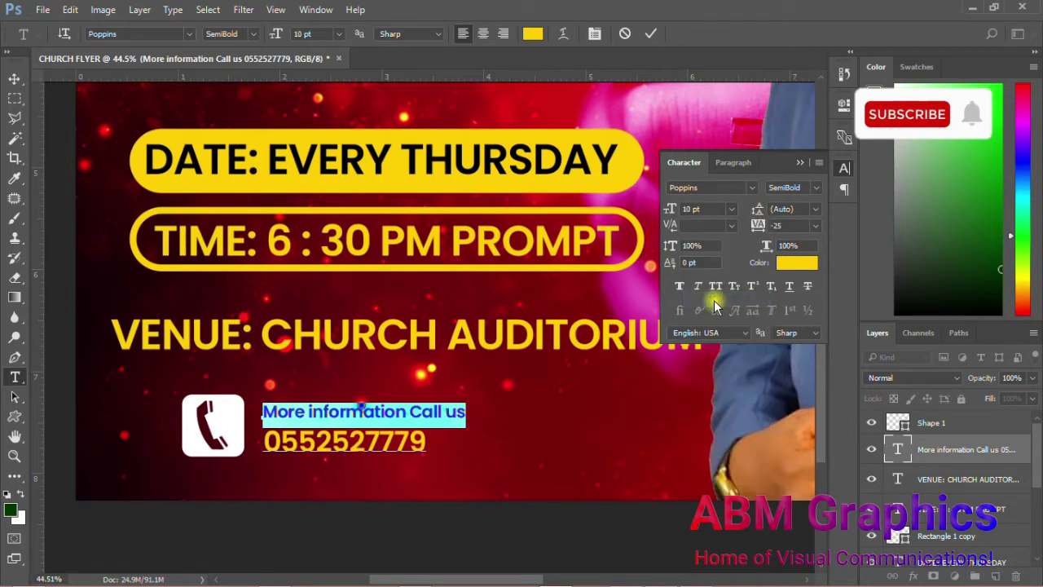
{"action": "left_click", "coordinate": [650, 34]}
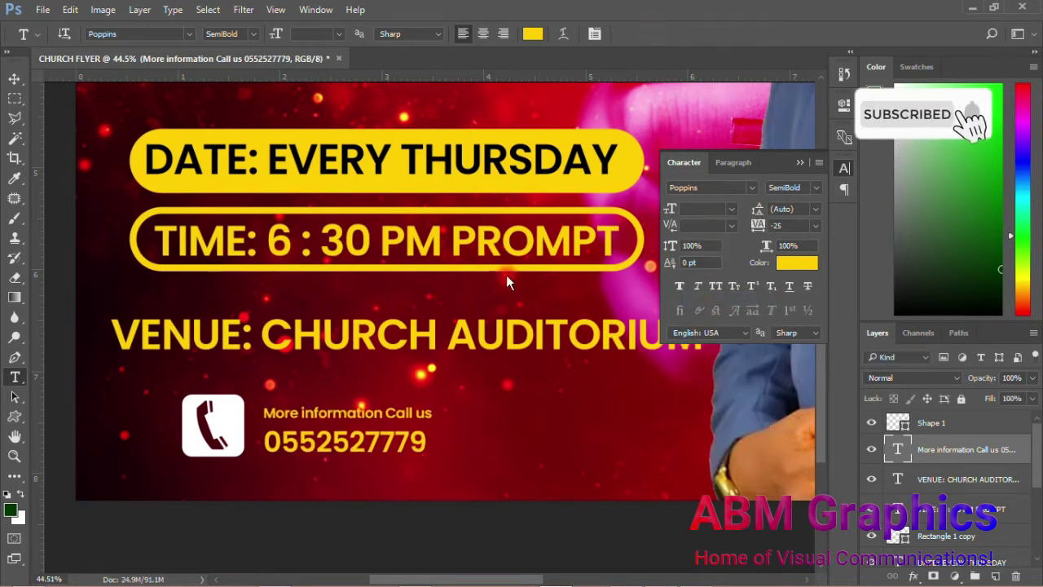
- Nudge the call-us text slightly up and left, then save the flyer
{"action": "left_click", "coordinate": [13, 79]}
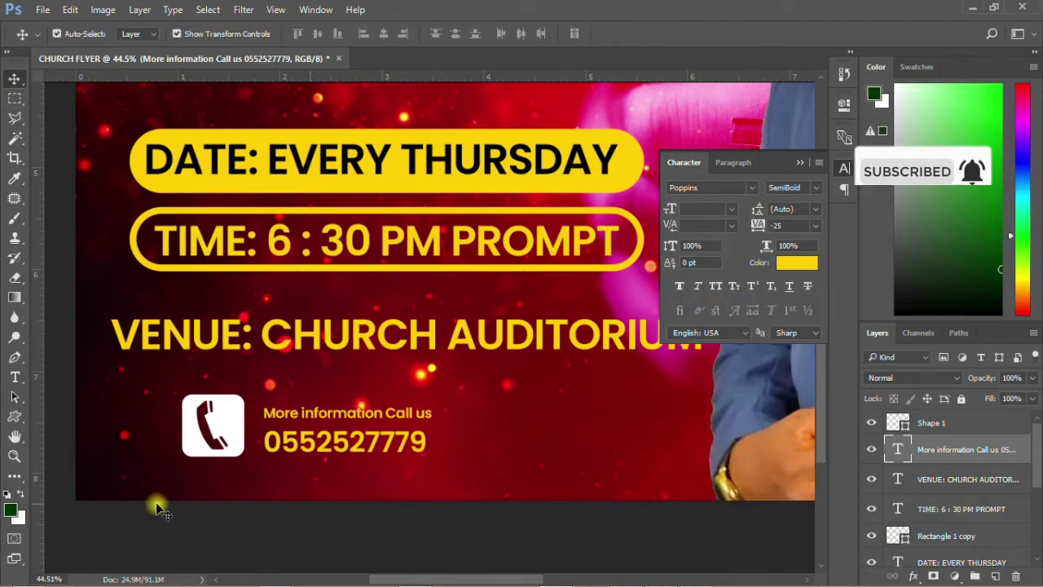
{"action": "left_click_drag", "start_coordinate": [330, 432], "coordinate": [324, 428]}
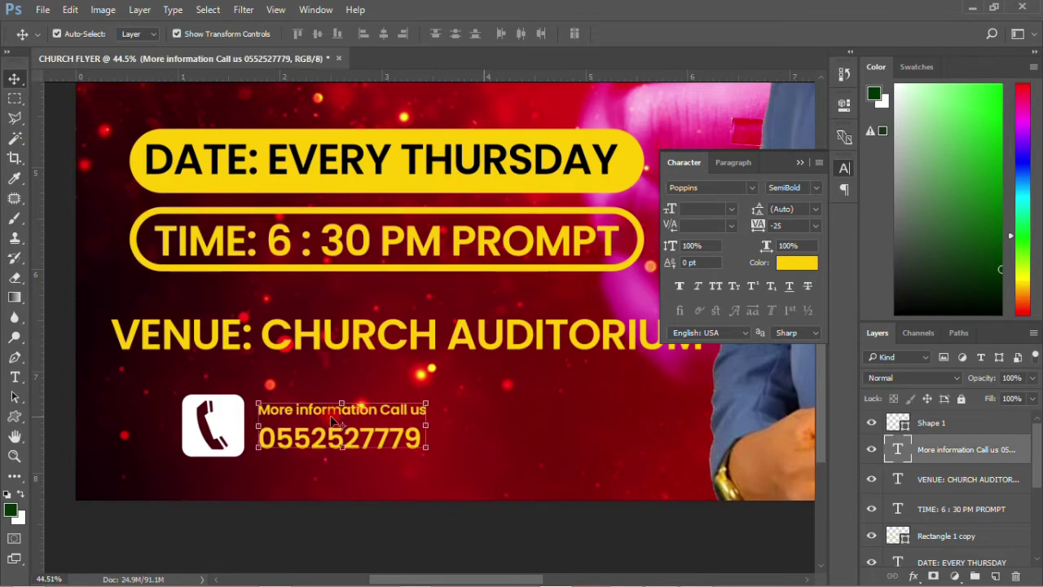
{"action": "left_click", "coordinate": [273, 532]}
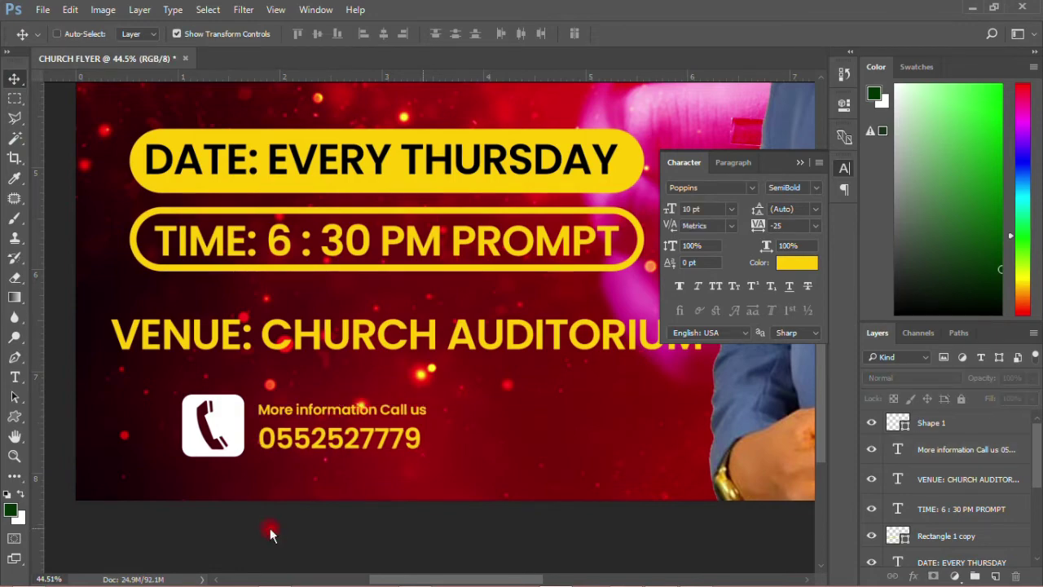
{"action": "key", "text": "ctrl+s"}
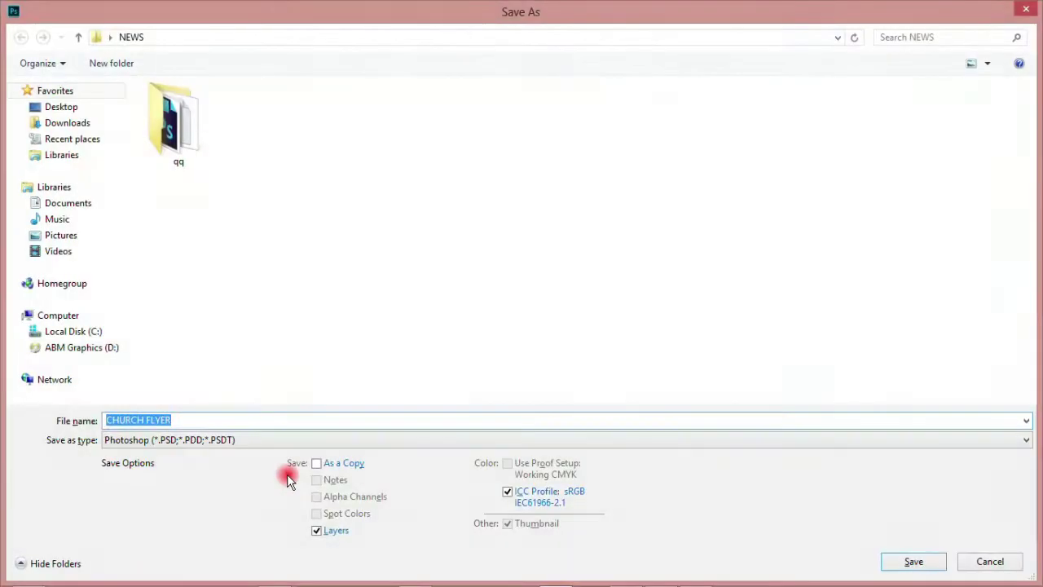
- Save as CHURCH FLYER.psd, nudge the call-us text left, and zoom out
{"action": "left_click", "coordinate": [943, 562]}
{"action": "left_click", "coordinate": [690, 167]}
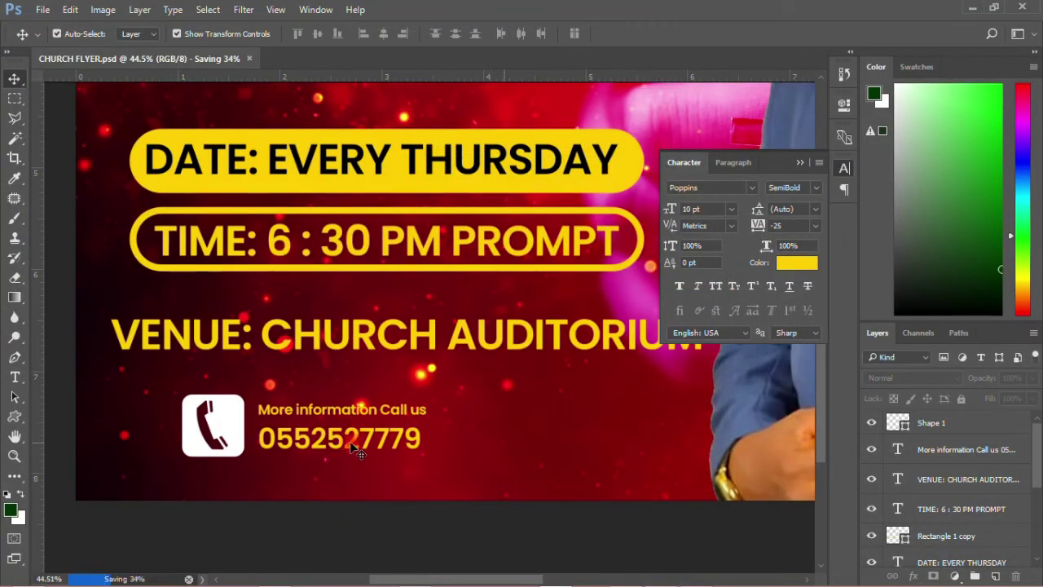
{"action": "left_click_drag", "start_coordinate": [349, 441], "coordinate": [345, 444]}
{"action": "scroll", "coordinate": [294, 515], "scroll_direction": "down", "scroll_amount": 3}
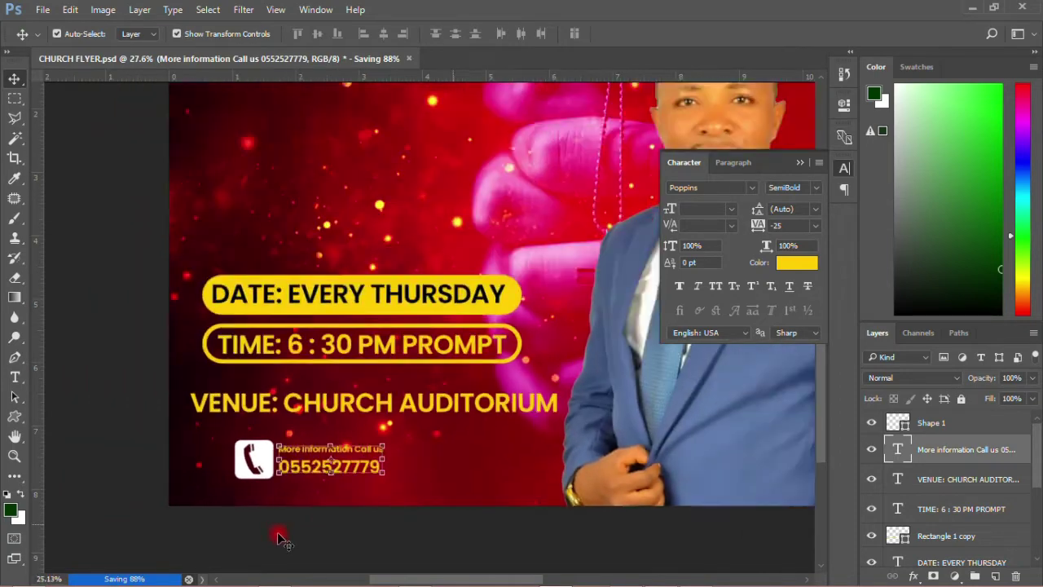
{"action": "scroll", "coordinate": [244, 521], "scroll_direction": "down", "scroll_amount": 1}
{"action": "scroll", "coordinate": [196, 512], "scroll_direction": "down", "scroll_amount": 1}
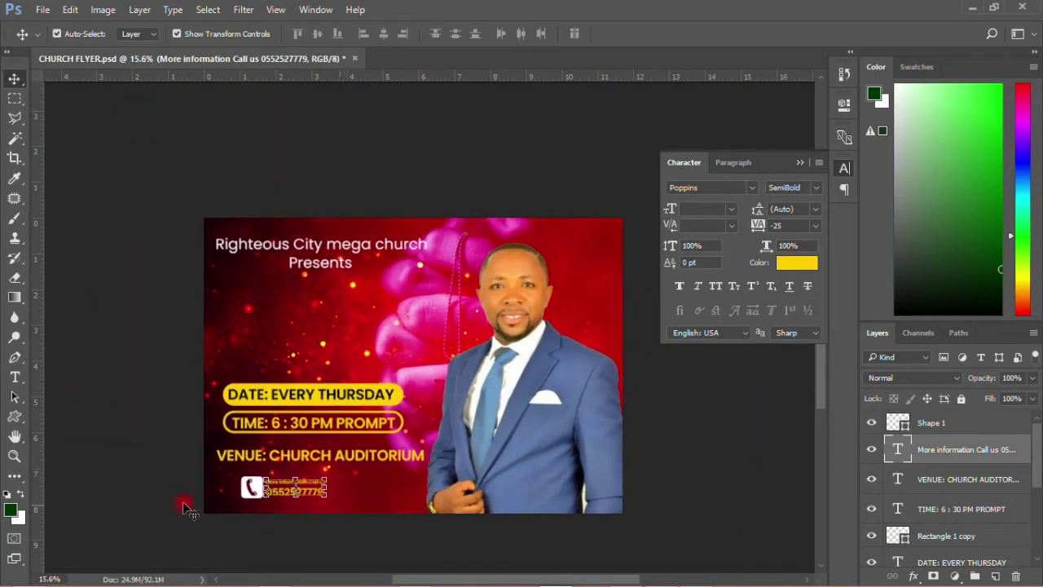
{"action": "left_click", "coordinate": [161, 436]}
{"action": "scroll", "coordinate": [323, 515], "scroll_direction": "up", "scroll_amount": 2}
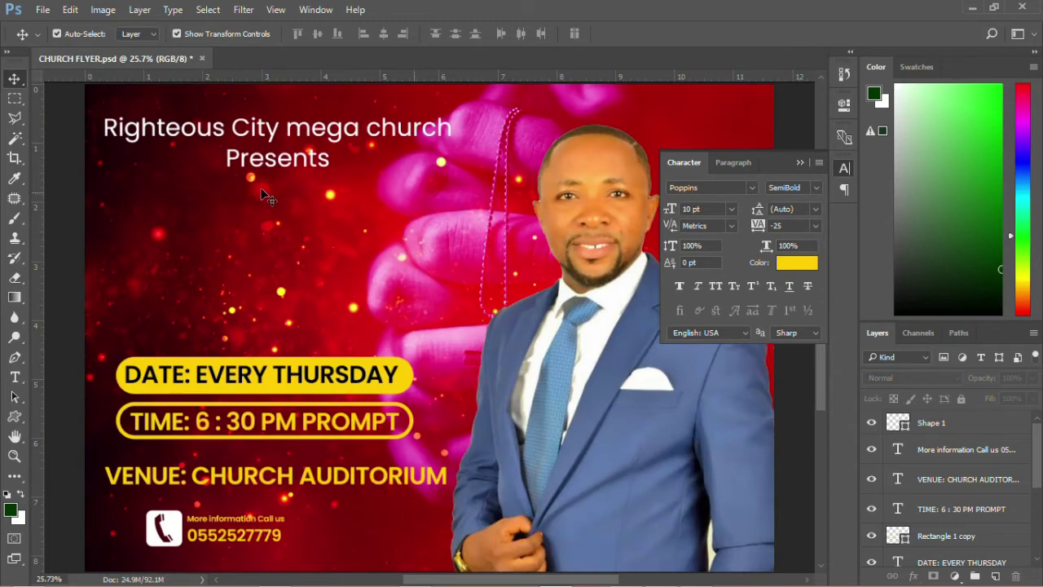
- Make the church name heading Bold, All Caps, 24 pt, re-centred above Presents
{"action": "left_click", "coordinate": [292, 127]}
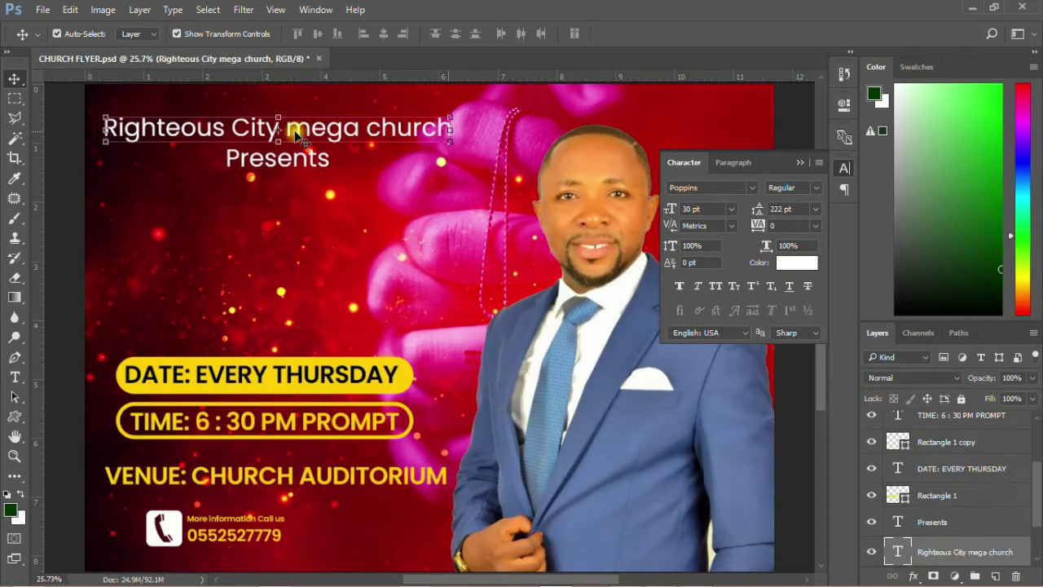
{"action": "left_click", "coordinate": [716, 286]}
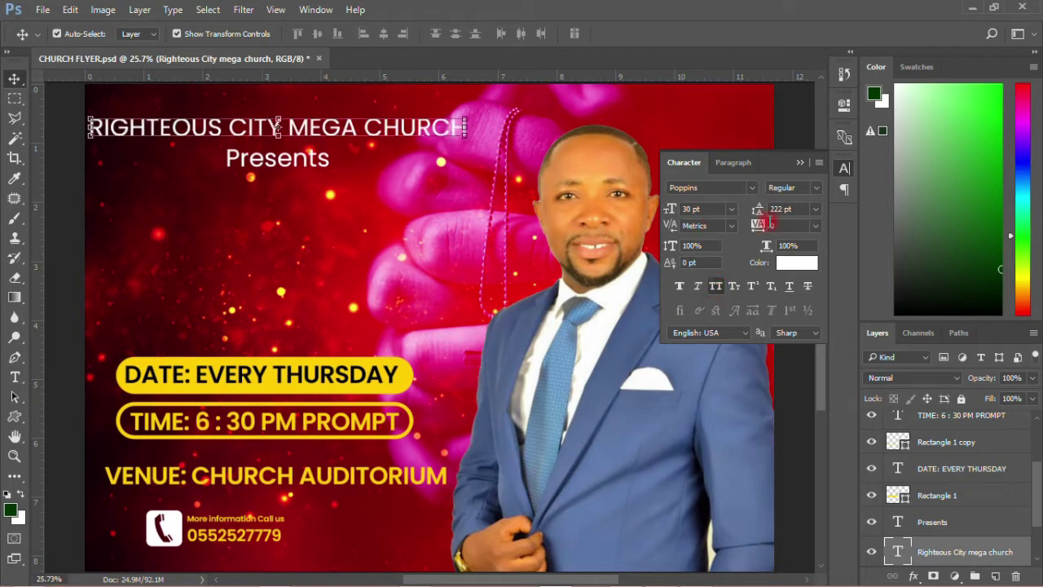
{"action": "left_click", "coordinate": [817, 188]}
{"action": "left_click", "coordinate": [792, 332]}
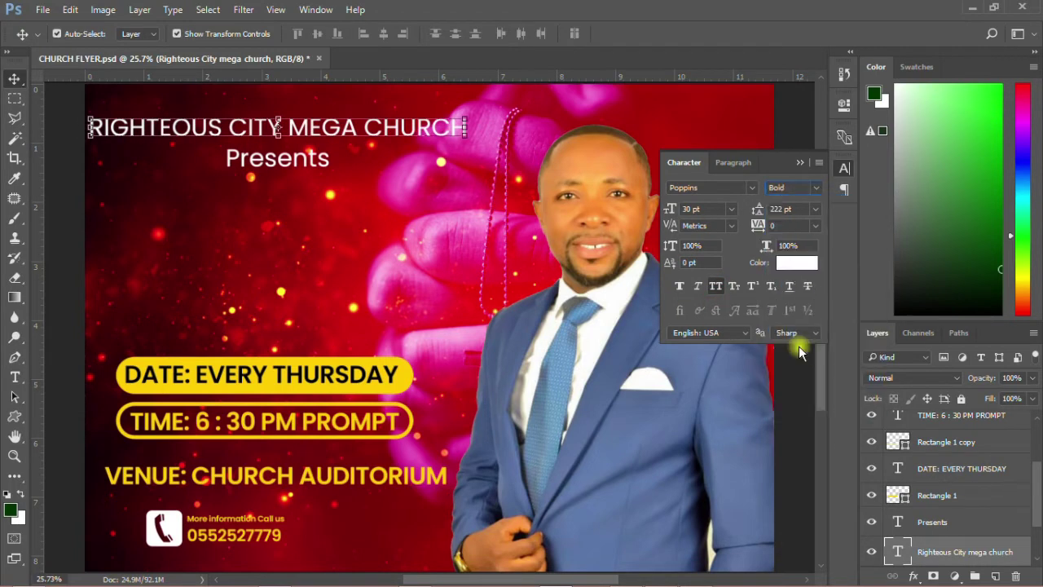
{"action": "left_click", "coordinate": [74, 227]}
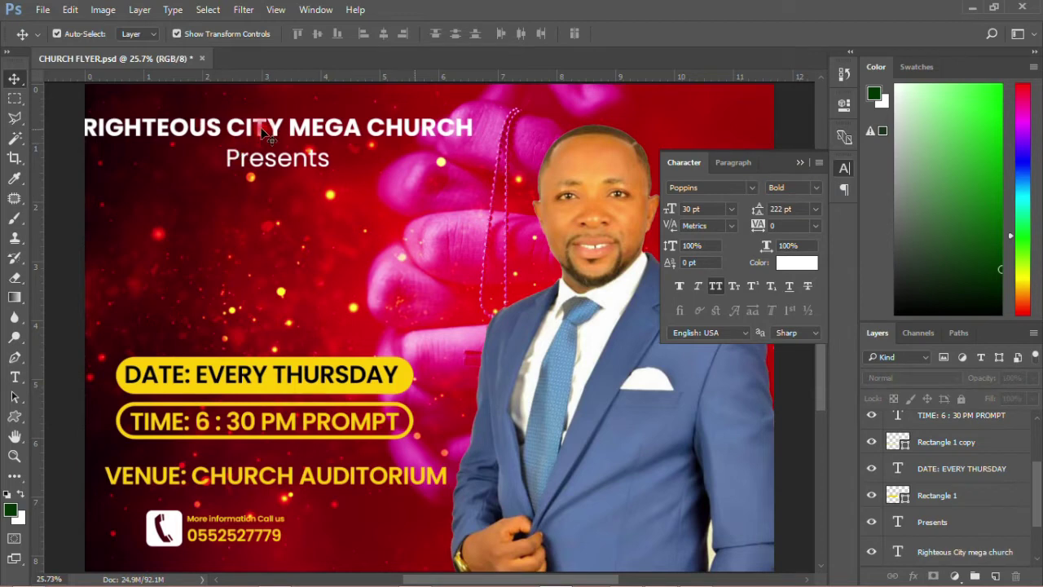
{"action": "left_click_drag", "start_coordinate": [261, 130], "coordinate": [282, 130]}
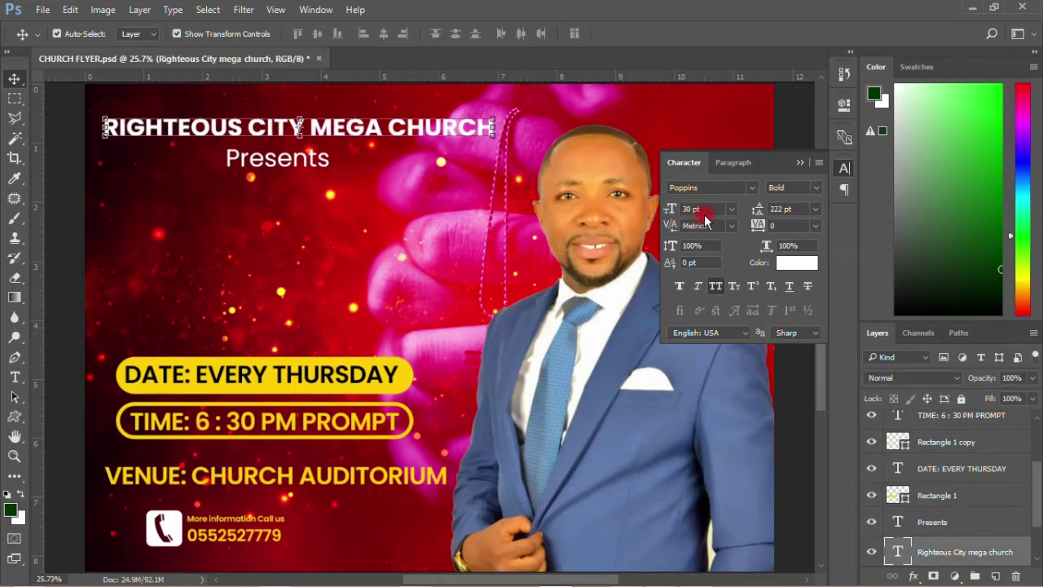
{"action": "left_click", "coordinate": [729, 209]}
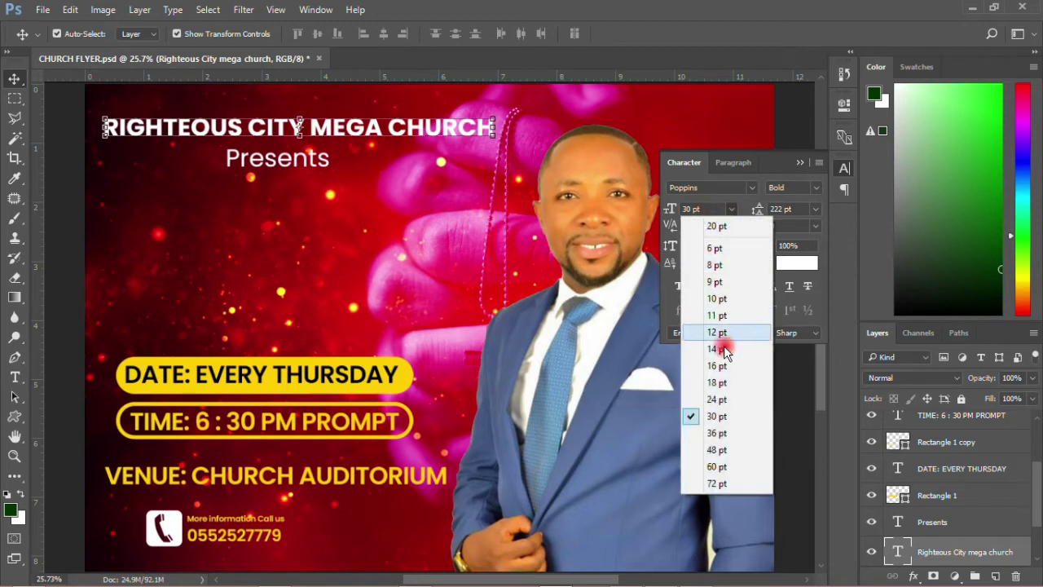
{"action": "left_click", "coordinate": [713, 396]}
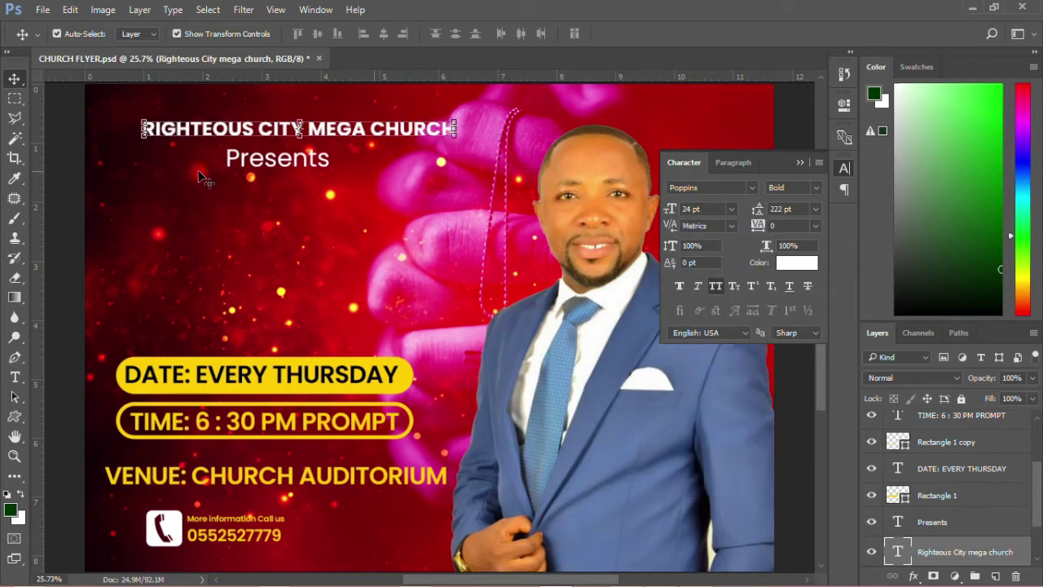
{"action": "left_click", "coordinate": [74, 163]}
{"action": "left_click_drag", "start_coordinate": [294, 128], "coordinate": [263, 127]}
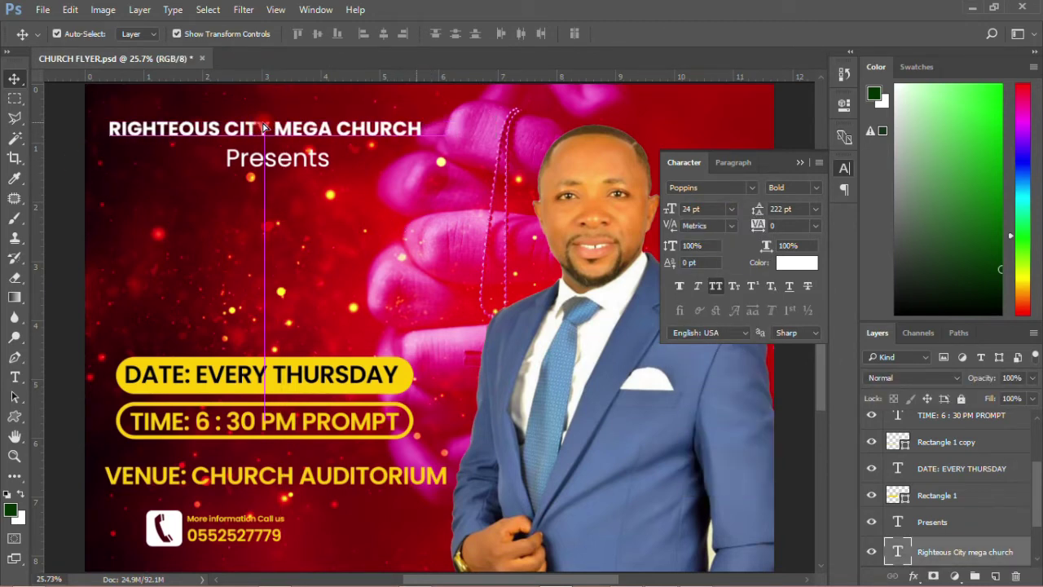
{"action": "left_click", "coordinate": [51, 214]}
- Set Presents to Amarillo 18 pt and move it just under the heading
{"action": "left_click", "coordinate": [302, 157]}
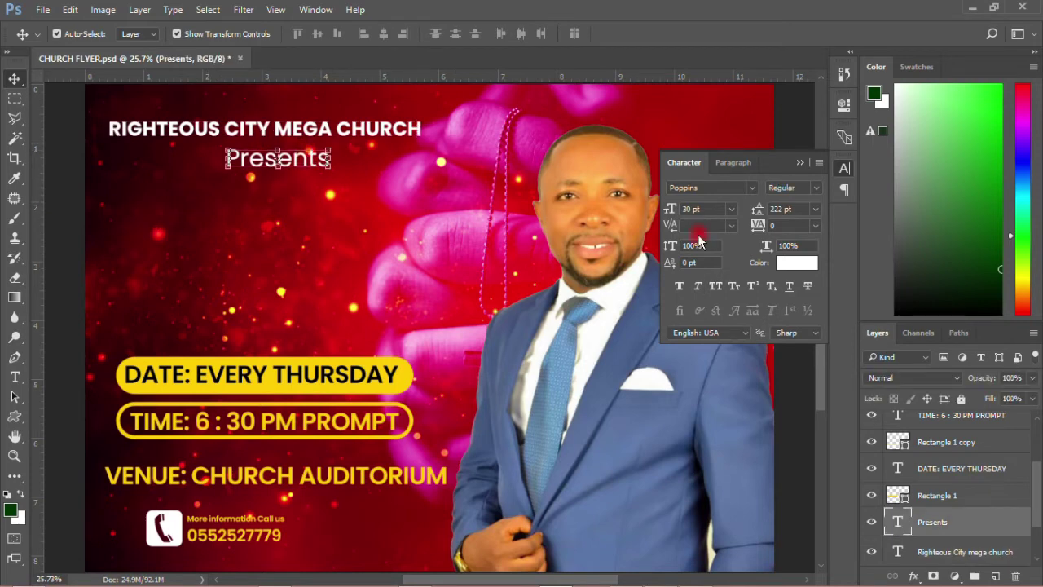
{"action": "left_click", "coordinate": [753, 188]}
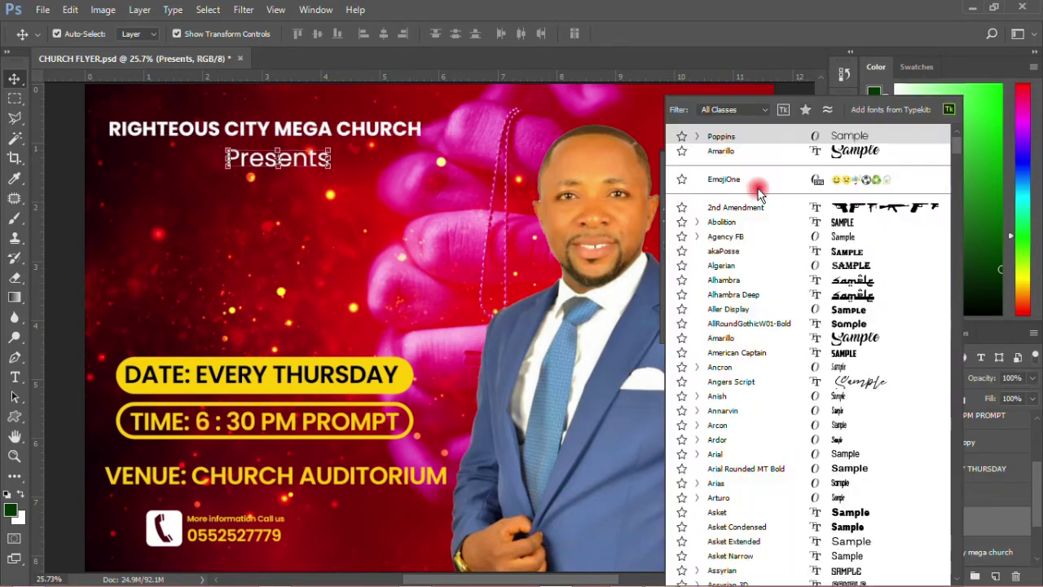
{"action": "left_click", "coordinate": [862, 339]}
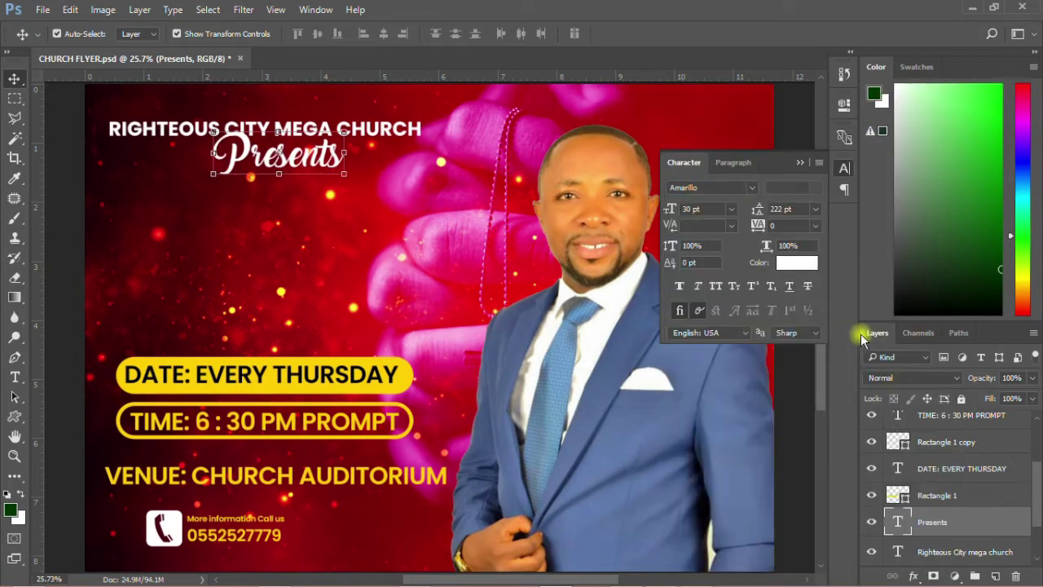
{"action": "left_click_drag", "start_coordinate": [299, 155], "coordinate": [295, 165]}
{"action": "left_click", "coordinate": [691, 188]}
{"action": "left_click", "coordinate": [737, 216]}
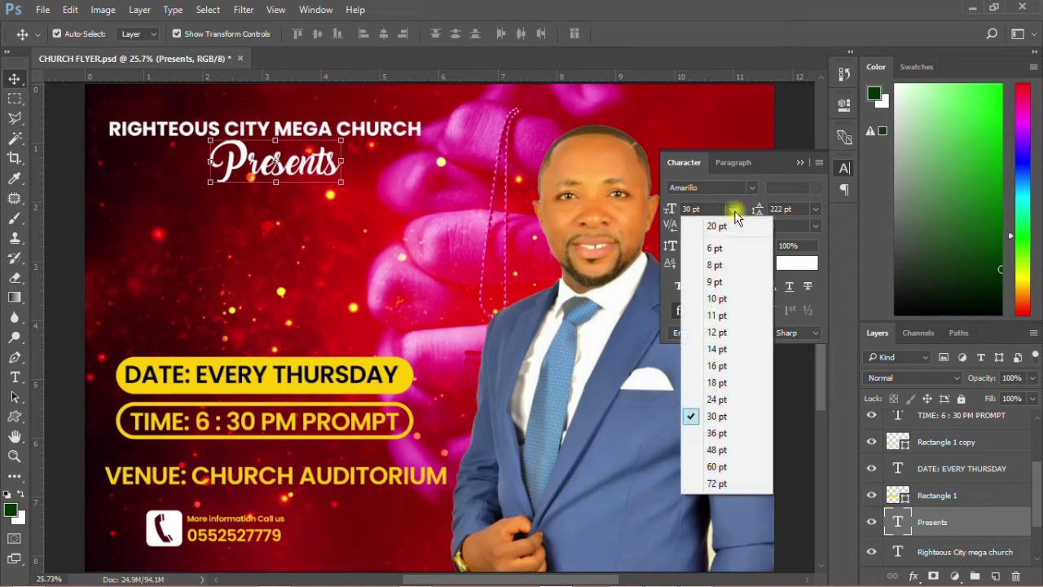
{"action": "left_click", "coordinate": [705, 382]}
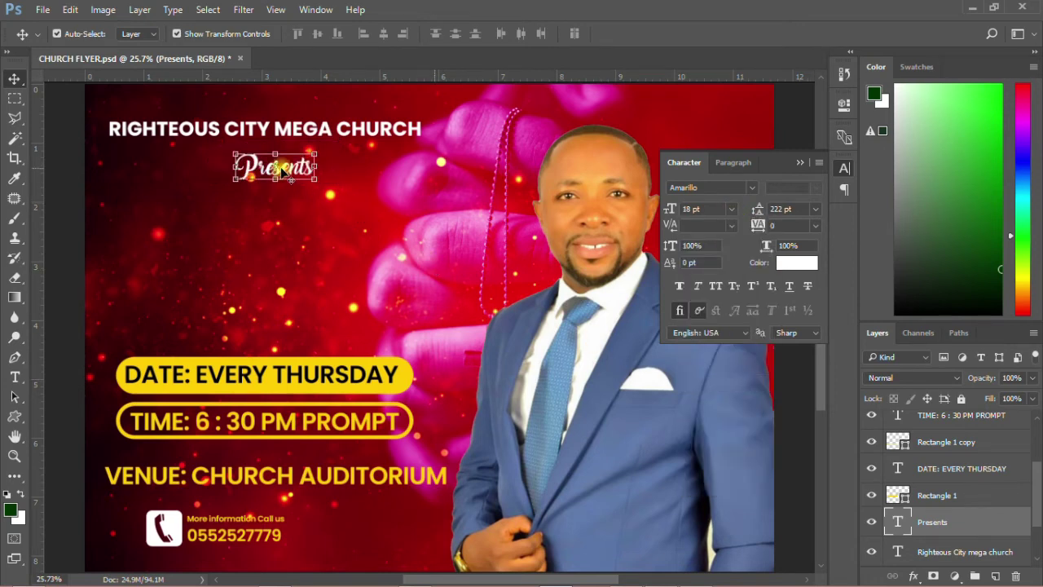
{"action": "left_click_drag", "start_coordinate": [296, 175], "coordinate": [281, 161]}
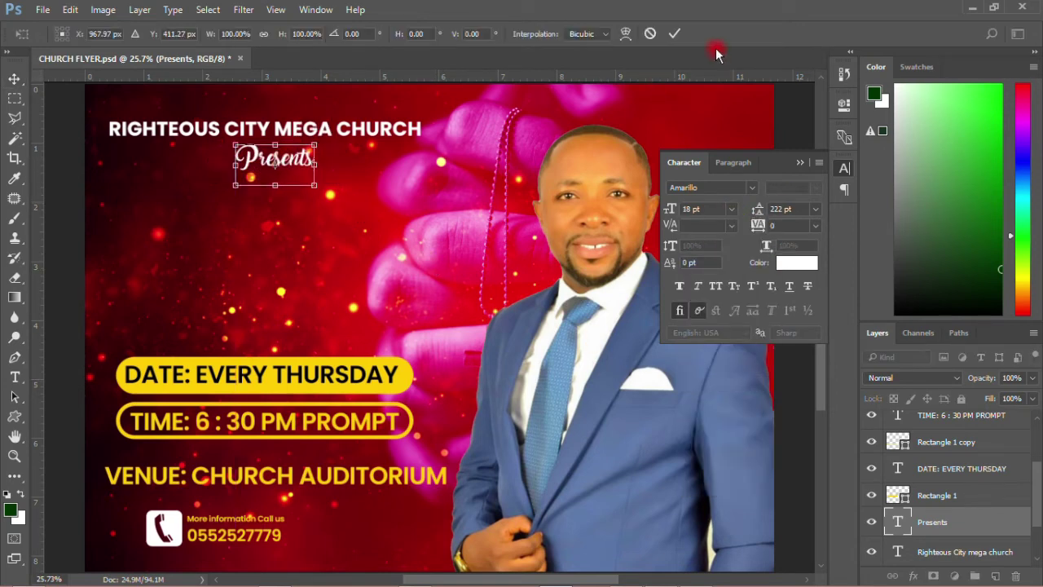
{"action": "left_click", "coordinate": [666, 34]}
{"action": "left_click", "coordinate": [72, 238]}
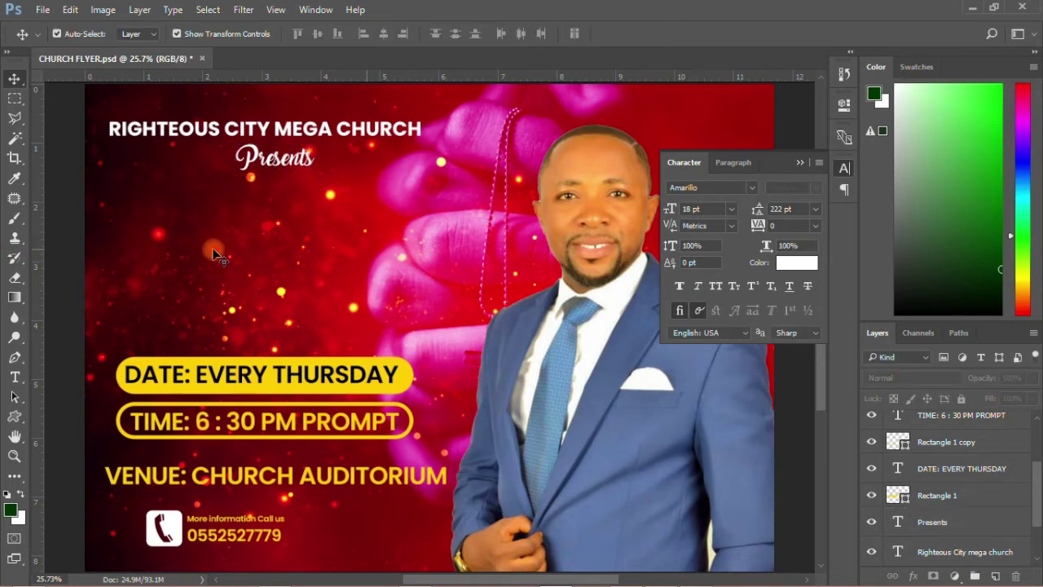
- Save the flyer from the File menu
{"action": "scroll", "coordinate": [214, 254], "scroll_direction": "down", "scroll_amount": 3}
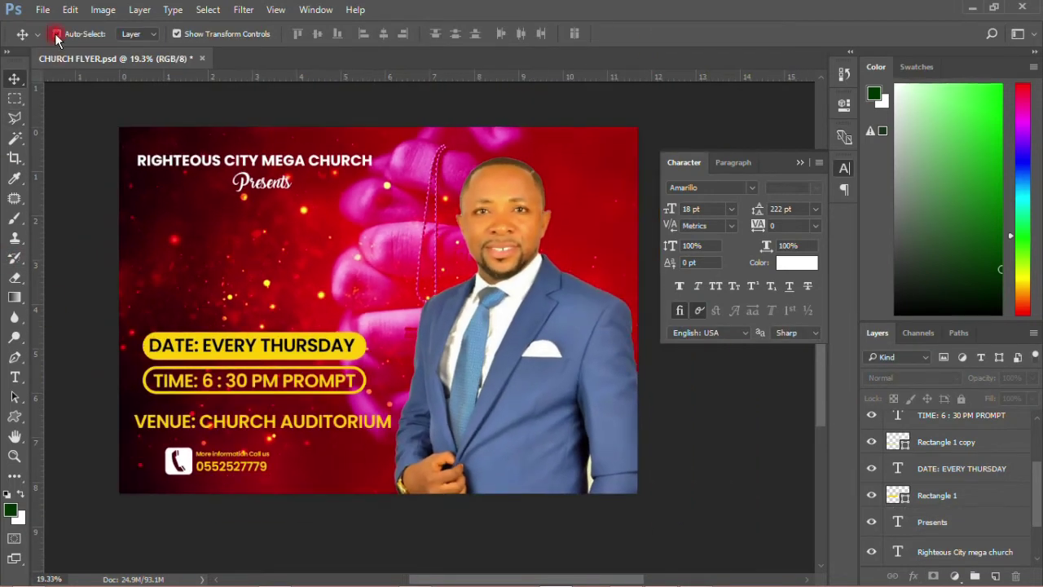
{"action": "left_click", "coordinate": [42, 9]}
{"action": "left_click", "coordinate": [51, 164]}
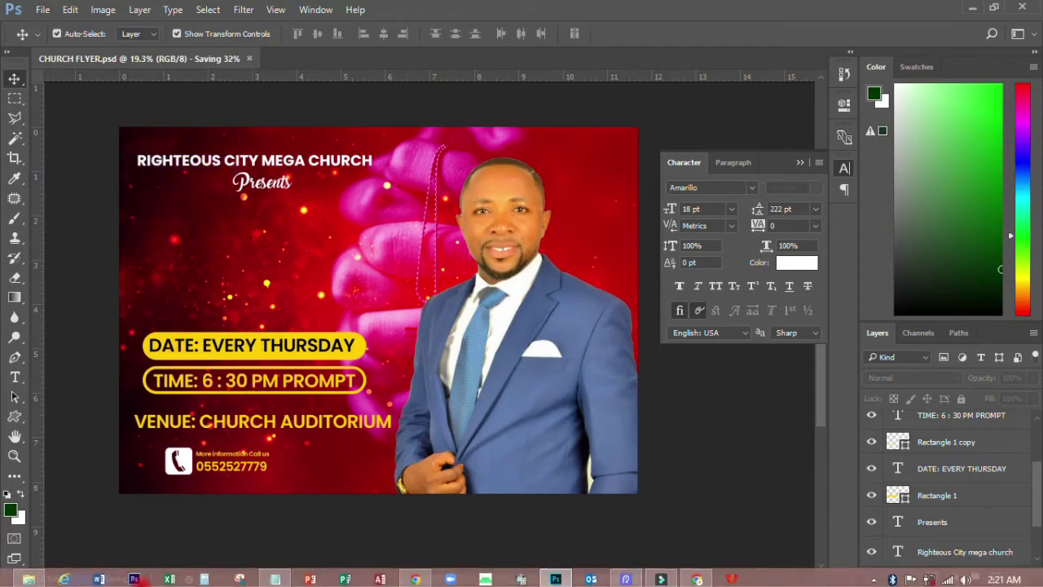
- Copy the pastor's name line from the PASTOR Notepad window, then switch back to Photoshop
{"action": "left_click", "coordinate": [273, 577]}
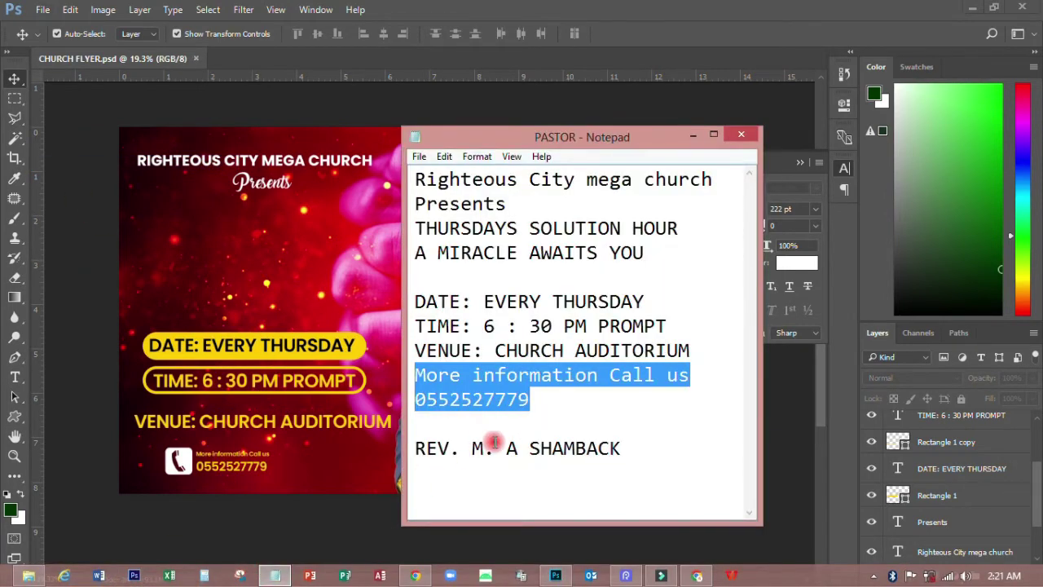
{"action": "left_click_drag", "start_coordinate": [418, 450], "coordinate": [630, 454]}
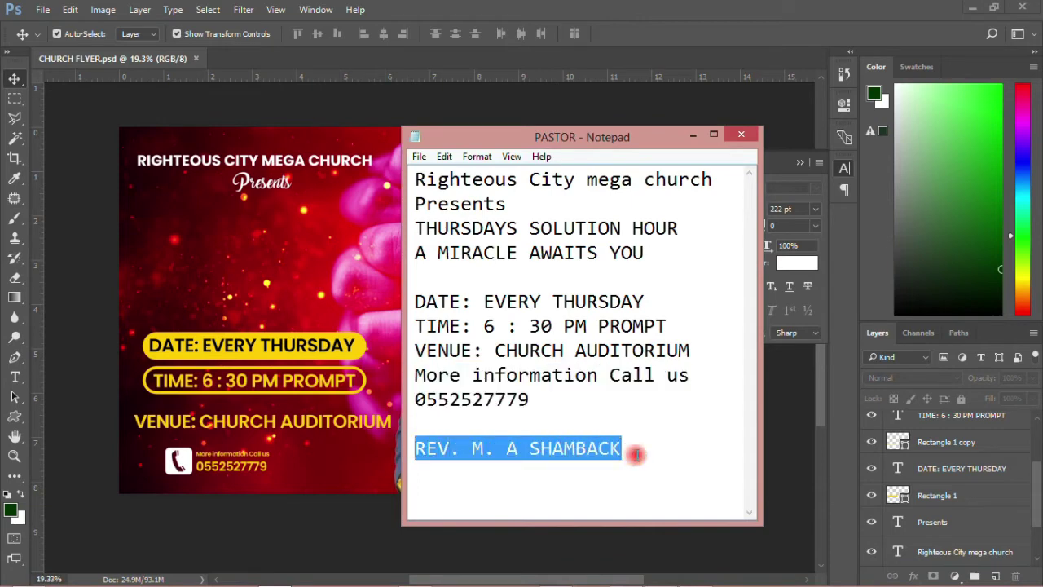
{"action": "right_click", "coordinate": [571, 450]}
{"action": "left_click", "coordinate": [604, 291]}
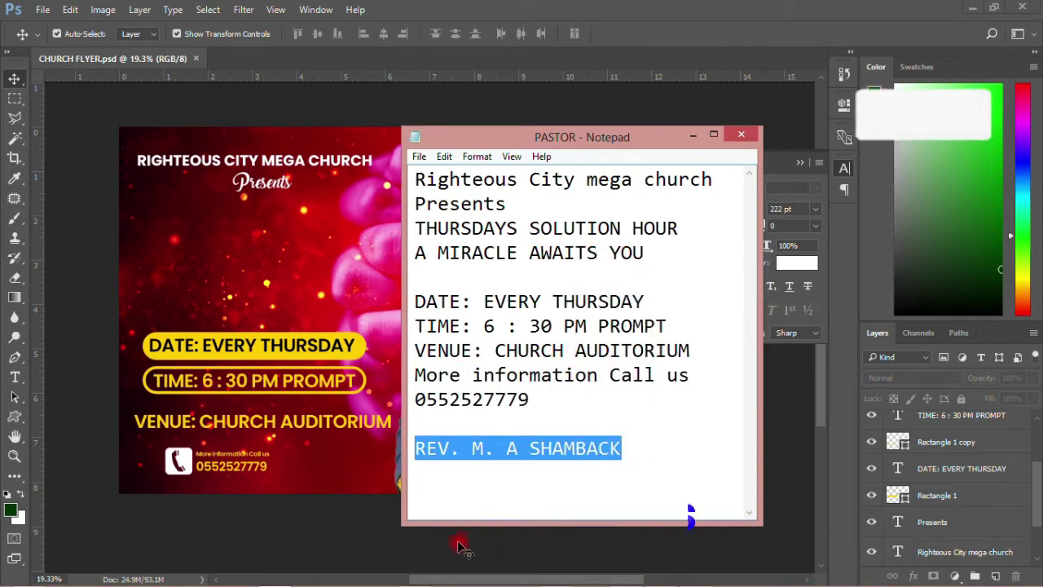
{"action": "left_click", "coordinate": [361, 535]}
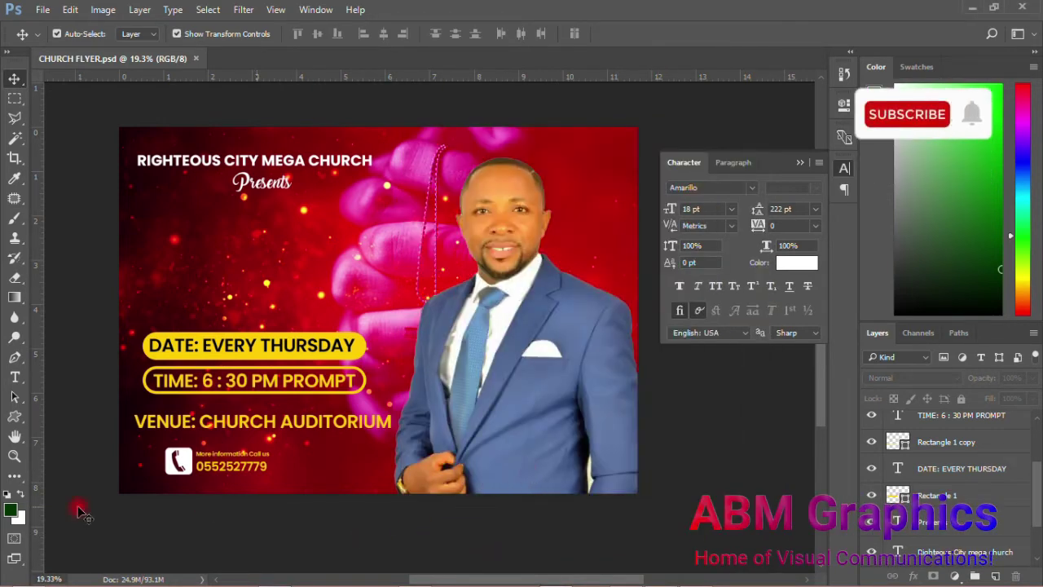
- Draw a black rectangle bar along the flyer's bottom edge below the pastor
{"action": "left_click_drag", "start_coordinate": [15, 417], "coordinate": [71, 415]}
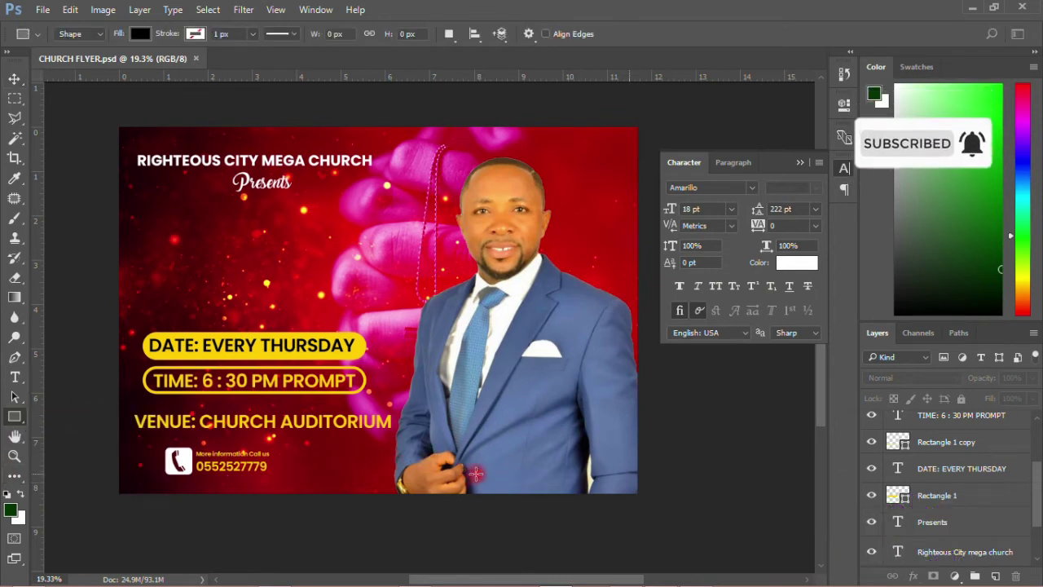
{"action": "left_click_drag", "start_coordinate": [474, 462], "coordinate": [722, 500]}
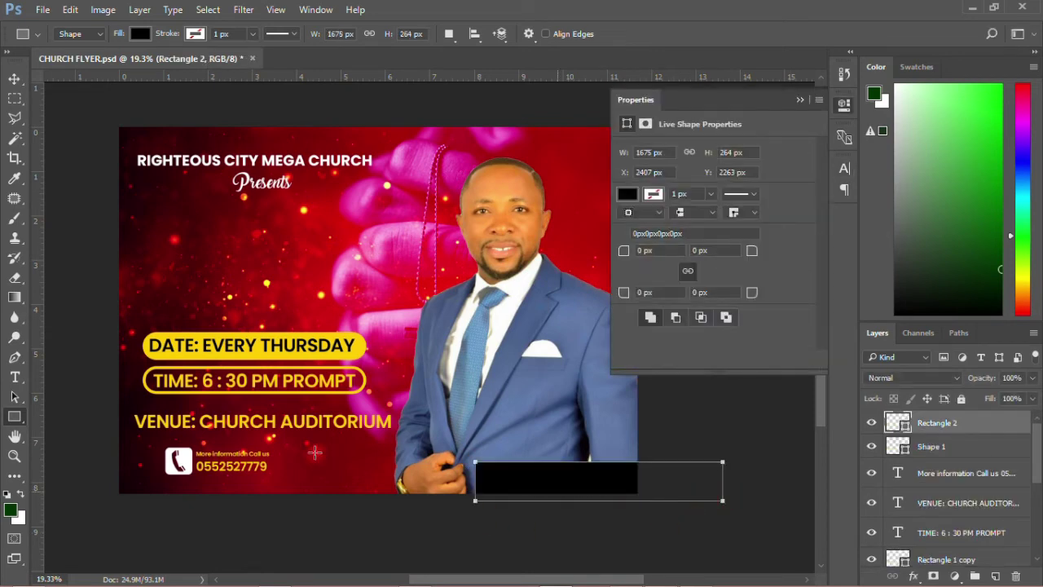
{"action": "left_click", "coordinate": [14, 78]}
{"action": "left_click", "coordinate": [59, 204]}
{"action": "left_click_drag", "start_coordinate": [551, 479], "coordinate": [523, 470]}
{"action": "left_click", "coordinate": [507, 530]}
{"action": "left_click", "coordinate": [496, 473]}
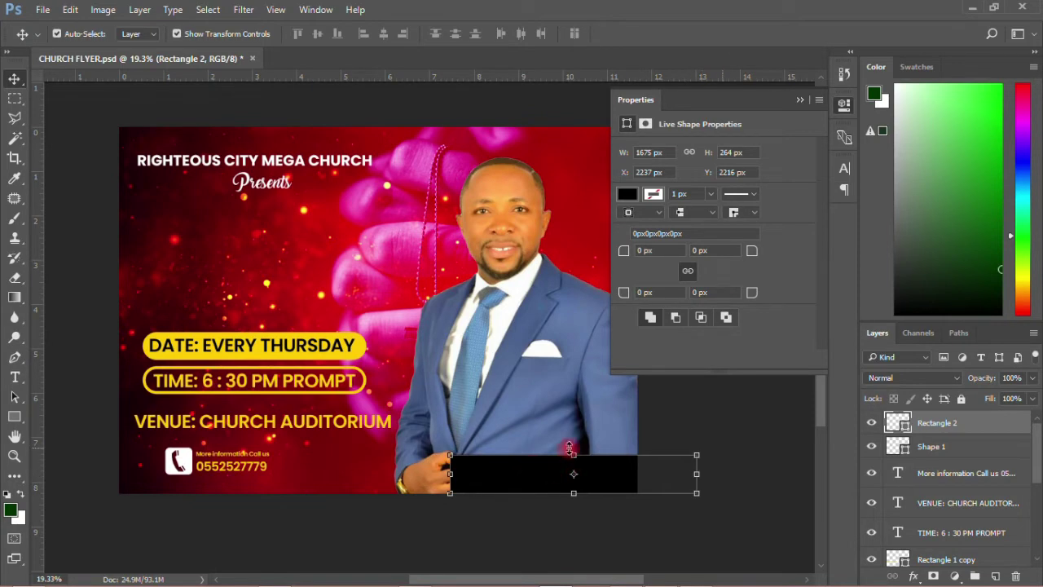
- Skew the black bar with Free Transform so its left end slants
{"action": "left_click", "coordinate": [71, 9]}
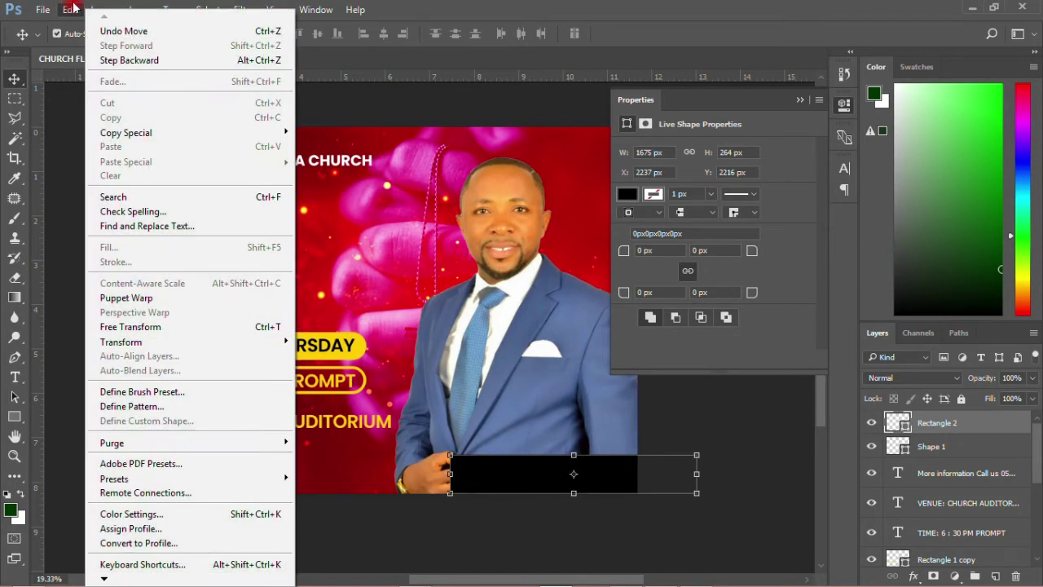
{"action": "left_click", "coordinate": [143, 327]}
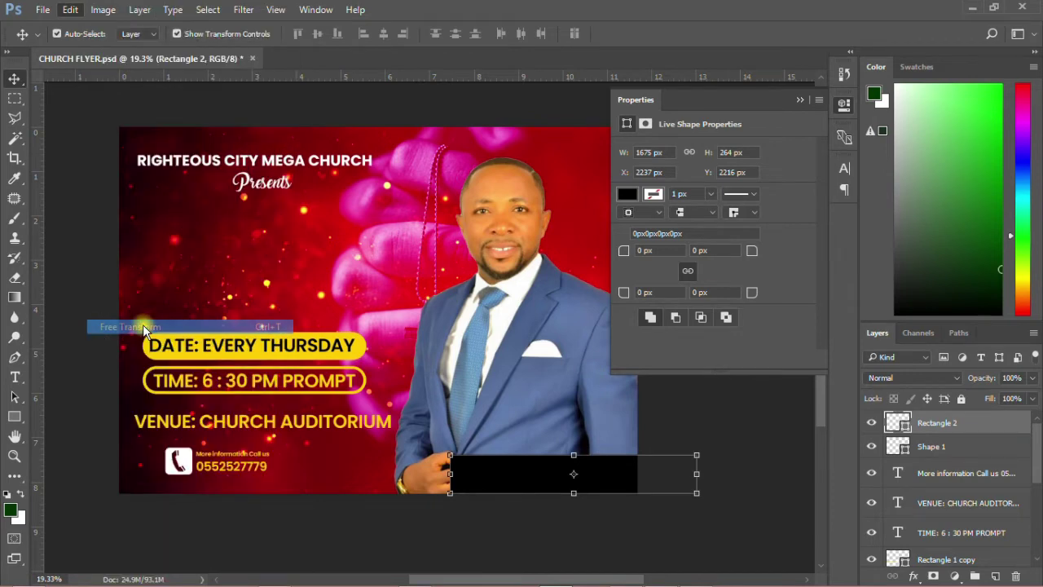
{"action": "right_click", "coordinate": [515, 473]}
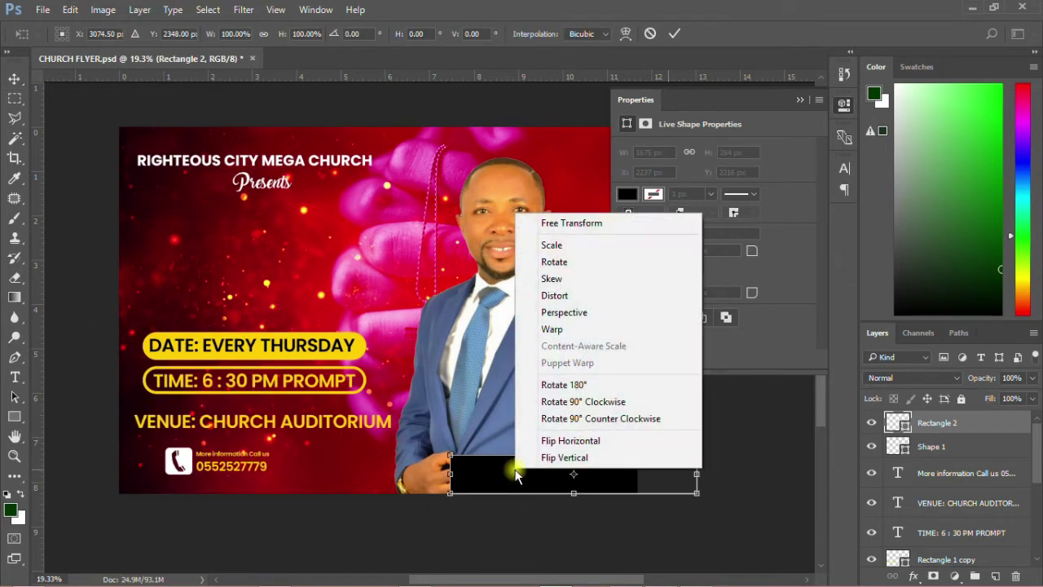
{"action": "left_click", "coordinate": [563, 280]}
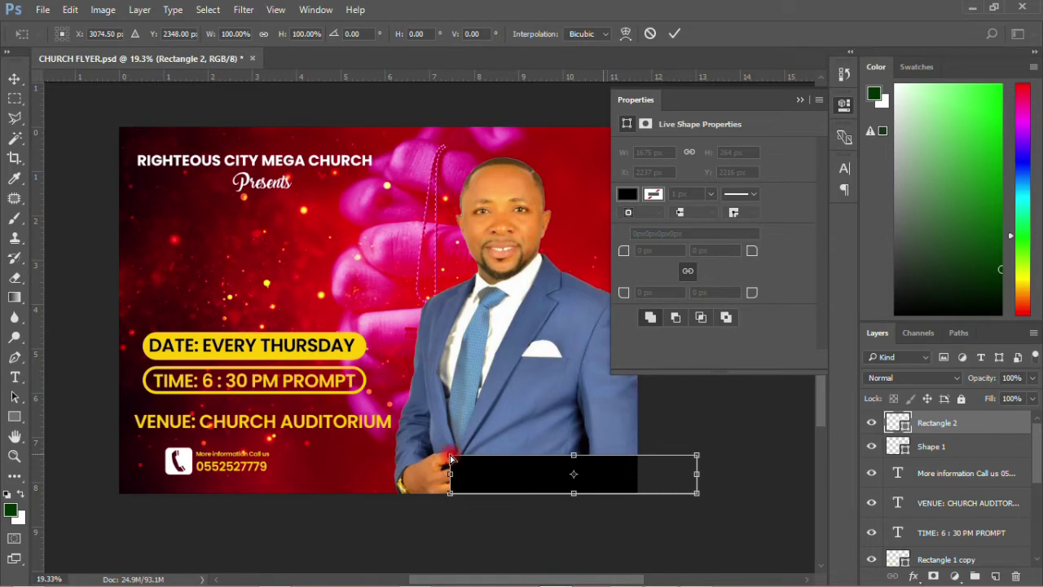
{"action": "left_click_drag", "start_coordinate": [453, 460], "coordinate": [492, 465]}
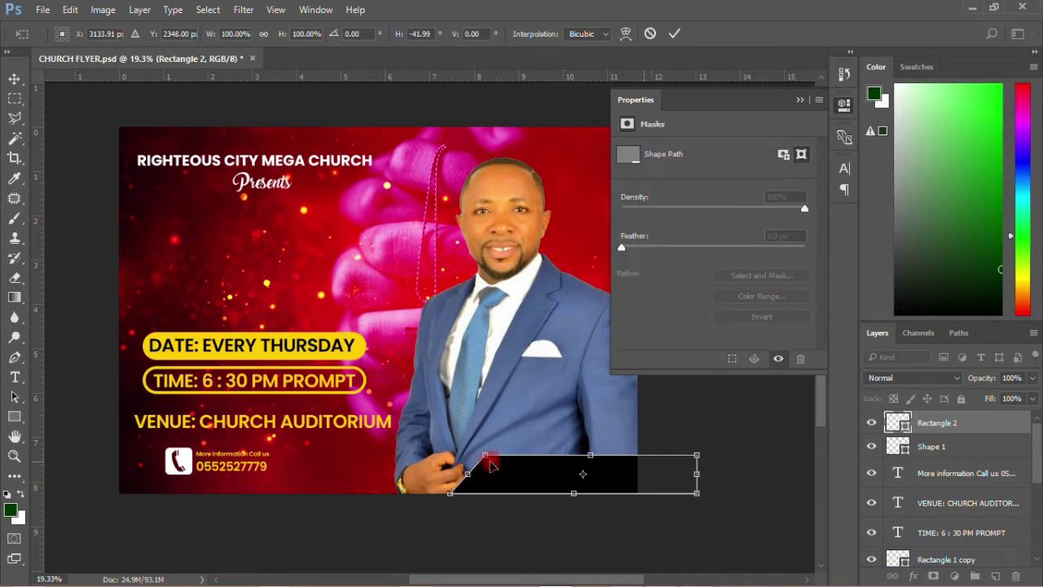
{"action": "left_click", "coordinate": [674, 34]}
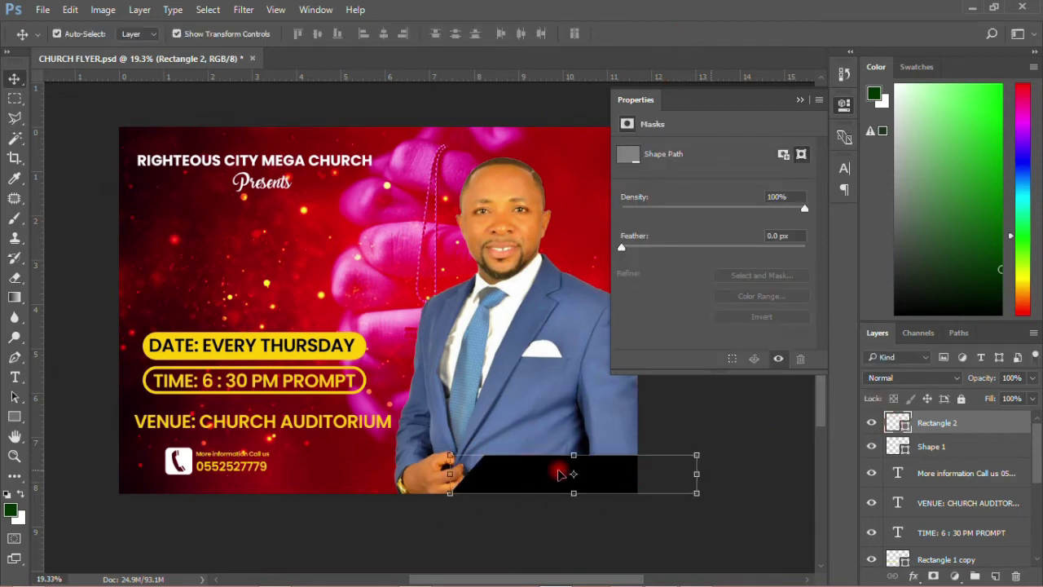
- Duplicate the slanted bar layer and fill the copy with yellow ffcc00
{"action": "right_click", "coordinate": [928, 429]}
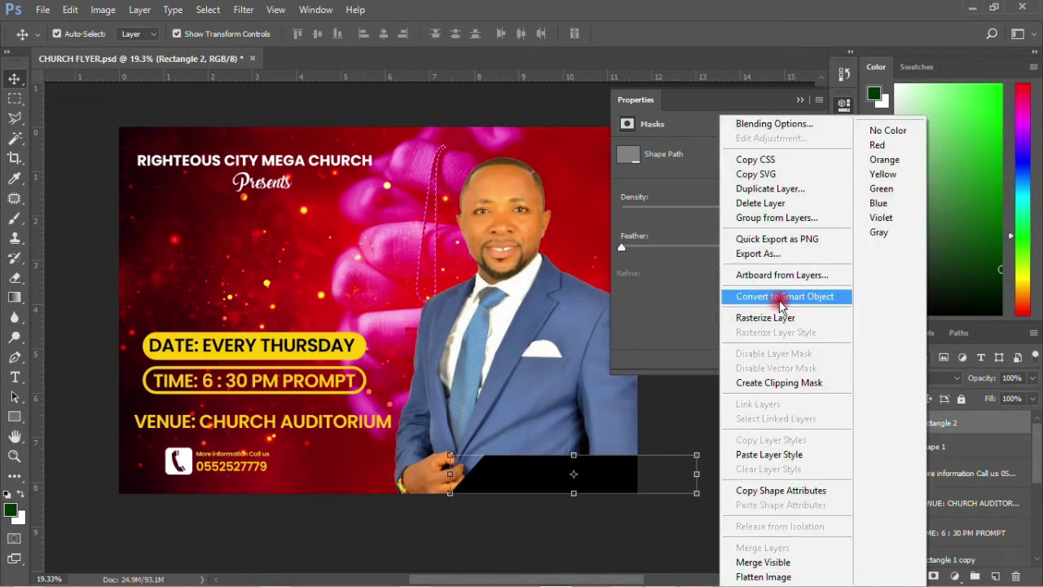
{"action": "left_click", "coordinate": [770, 192]}
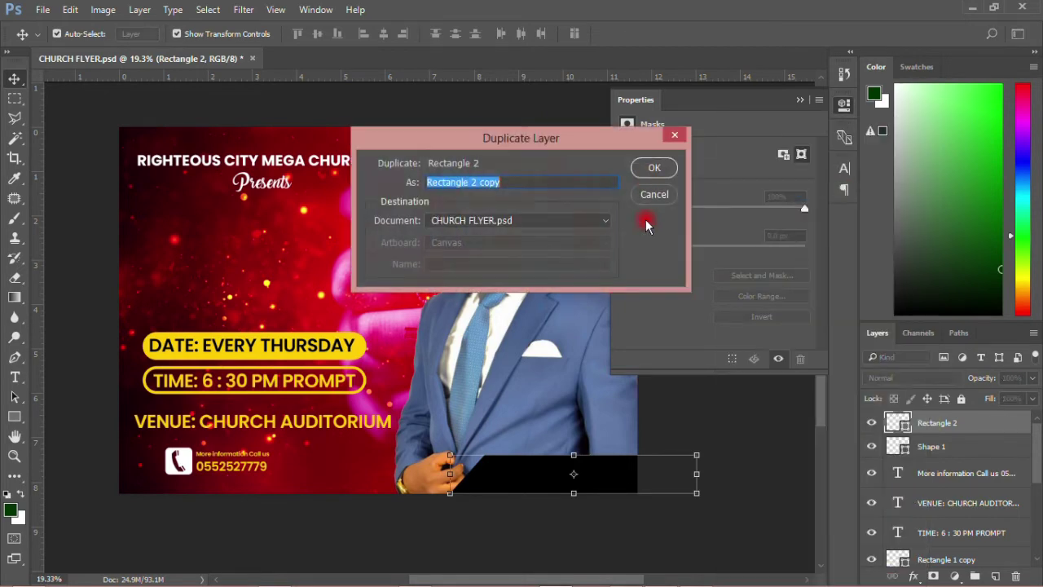
{"action": "left_click", "coordinate": [650, 167]}
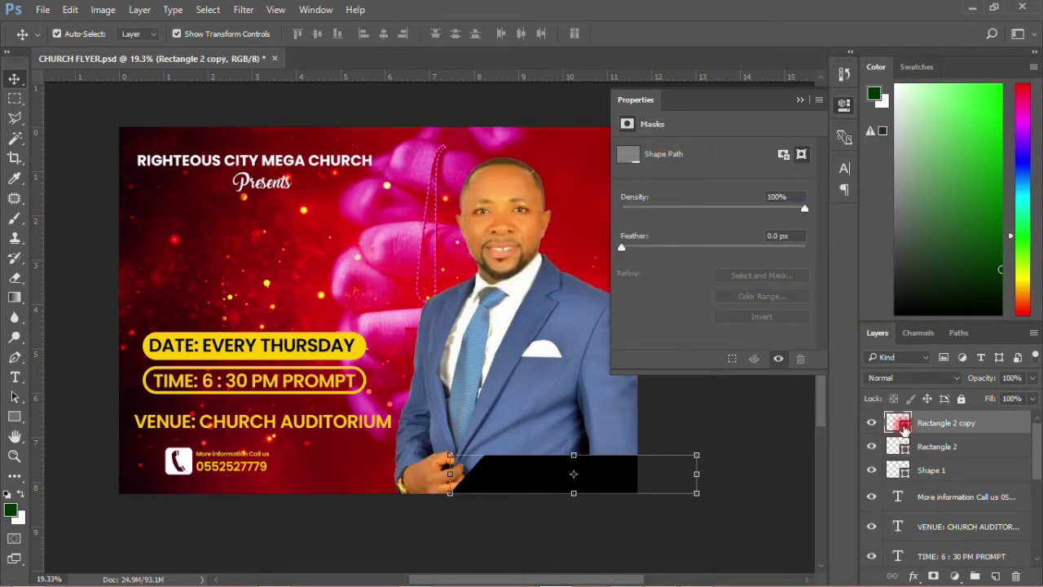
{"action": "double_click", "coordinate": [899, 423]}
{"action": "left_click", "coordinate": [819, 168]}
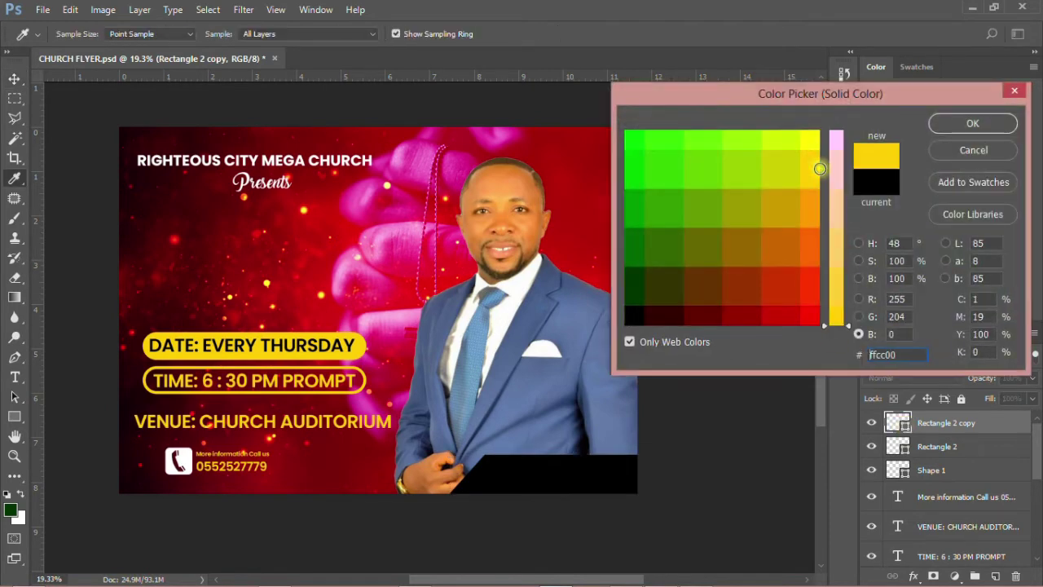
{"action": "left_click", "coordinate": [933, 123]}
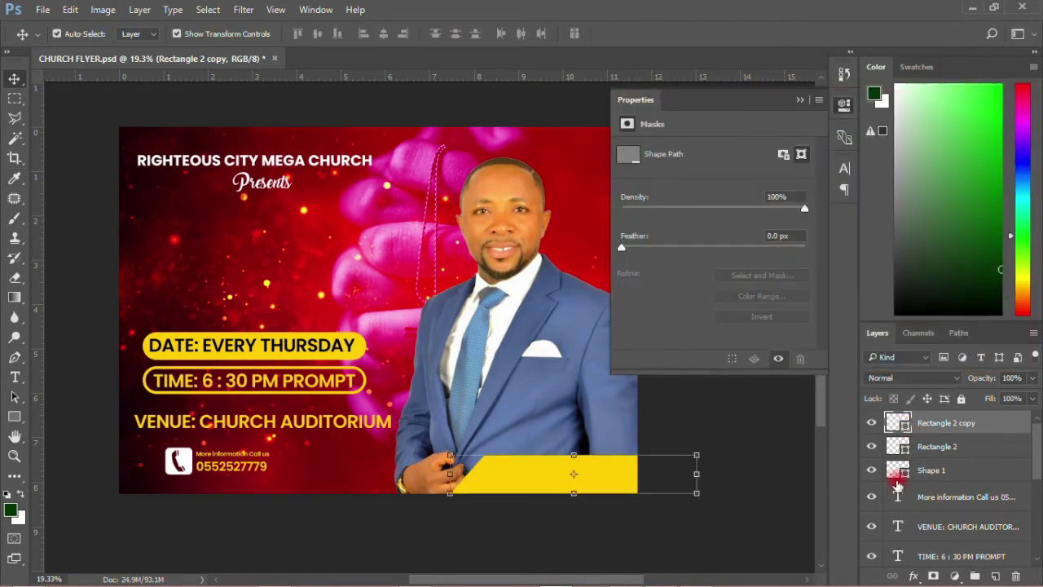
- Shift the black Rectangle 2 left so a slanted black stripe shows
{"action": "left_click", "coordinate": [928, 445]}
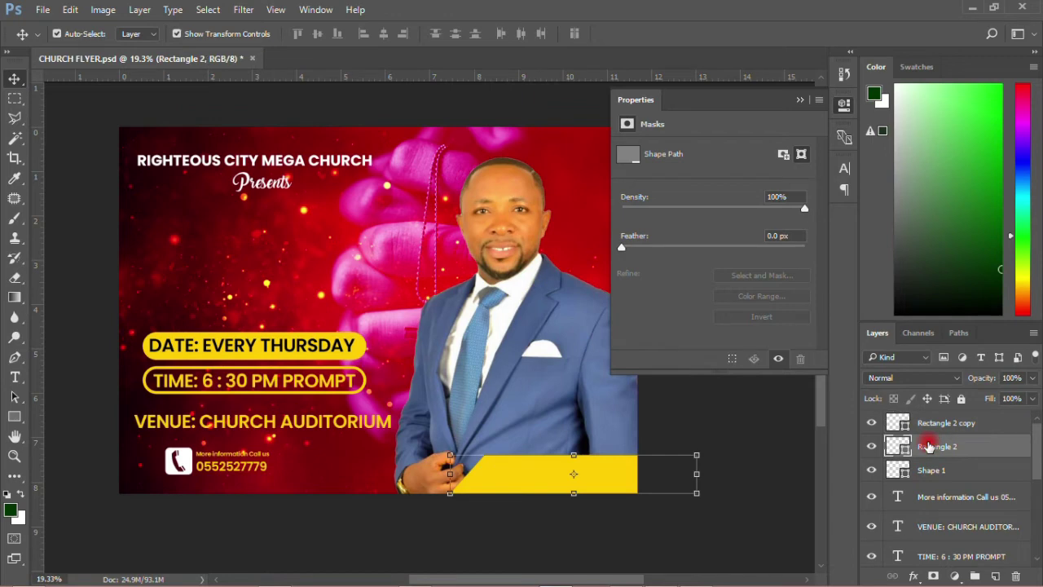
{"action": "key", "text": "shift+Left"}
{"action": "key", "text": "shift+Left"}
{"action": "key", "text": "shift+Left"}
{"action": "key", "text": "shift+Left"}
{"action": "key", "text": "shift+Left"}
{"action": "key", "text": "shift+Left"}
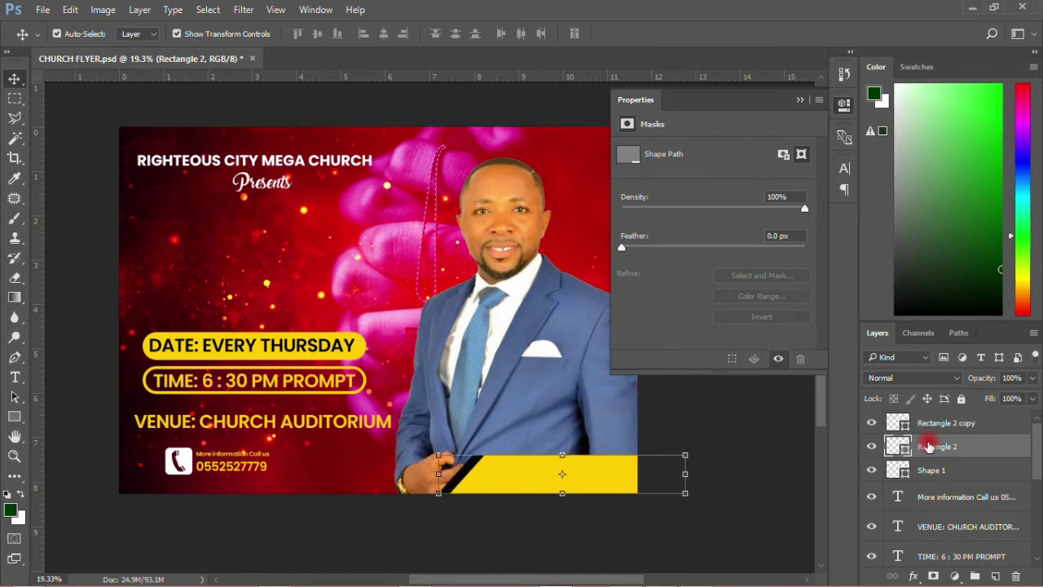
{"action": "key", "text": "shift+Left"}
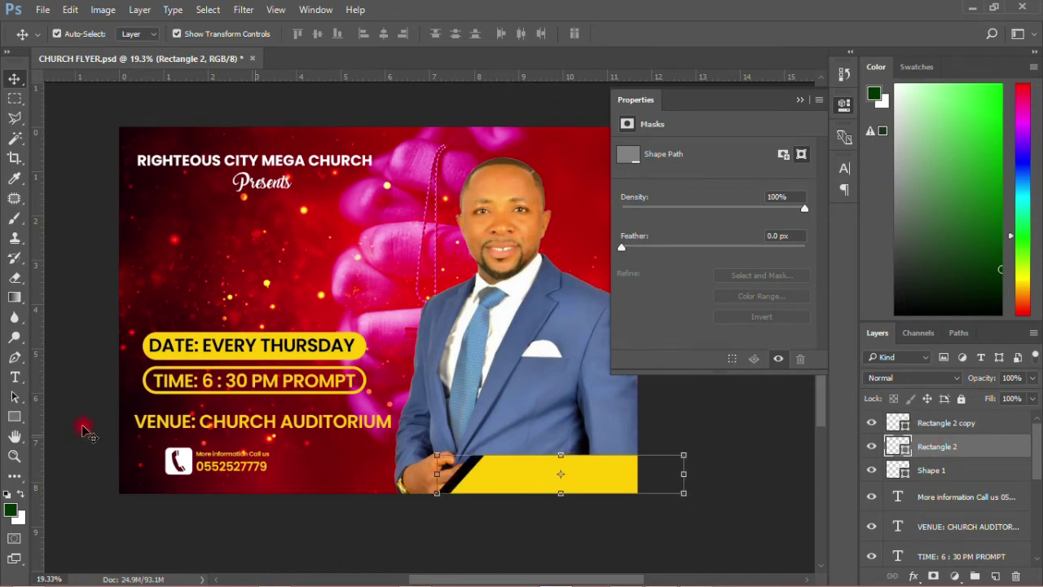
{"action": "left_click", "coordinate": [15, 377]}
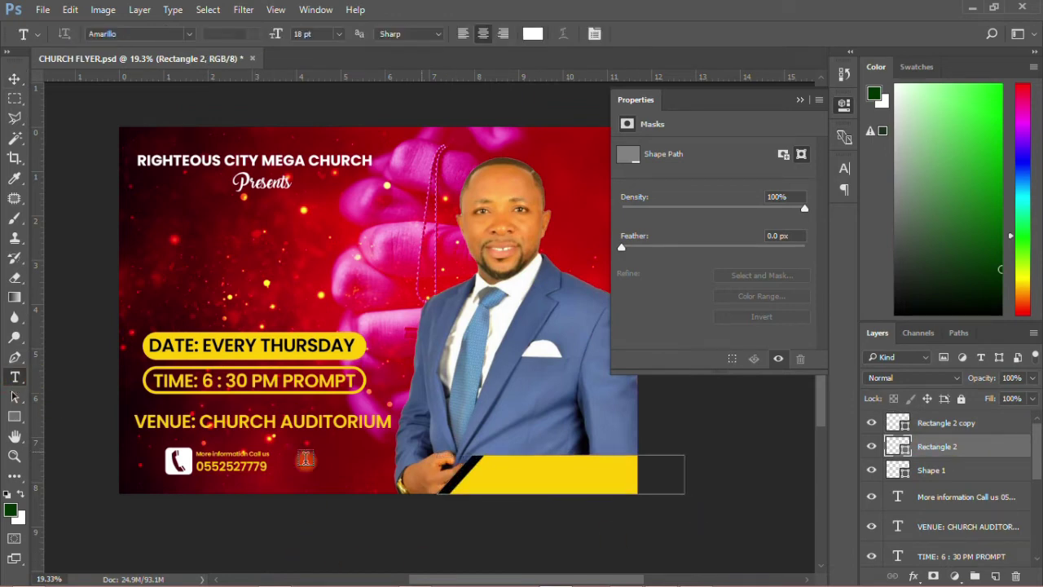
- Paste the pastor's name as Poppins text on the yellow bar, layered above it
{"action": "left_click", "coordinate": [466, 442]}
{"action": "key", "text": "ctrl+v"}
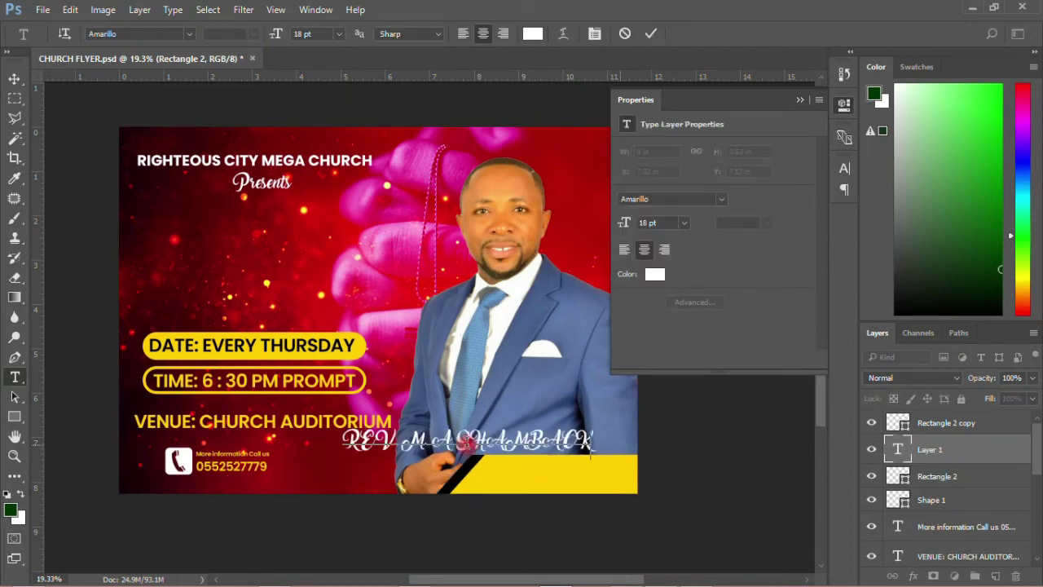
{"action": "left_click", "coordinate": [23, 82]}
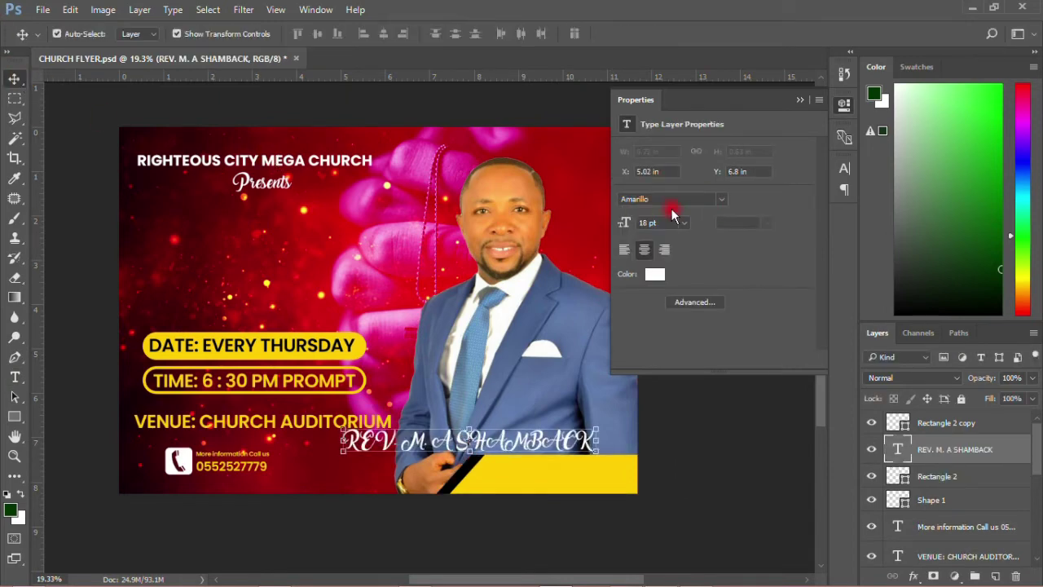
{"action": "left_click", "coordinate": [844, 168]}
{"action": "left_click", "coordinate": [753, 186]}
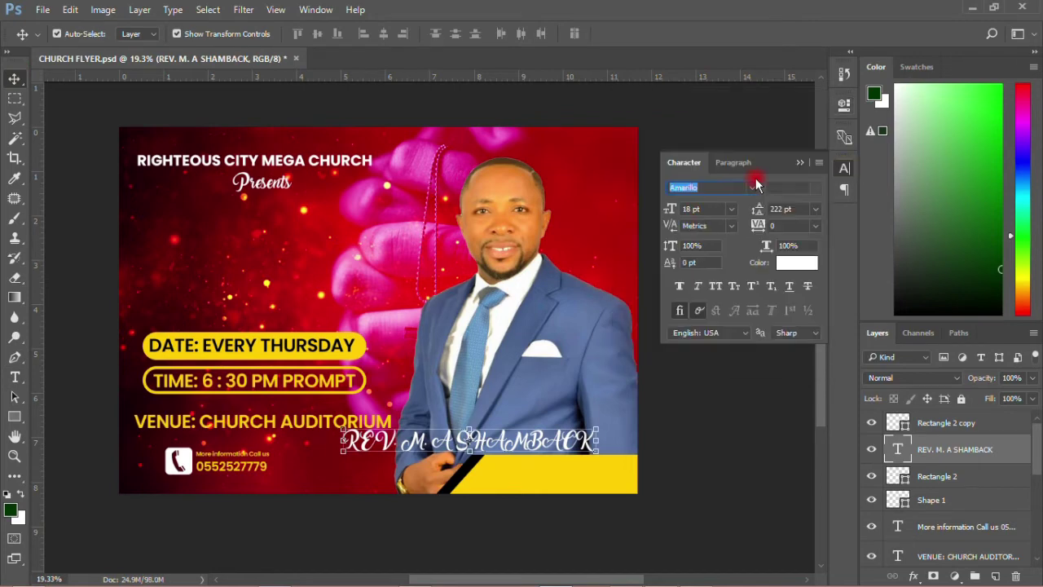
{"action": "left_click", "coordinate": [751, 188]}
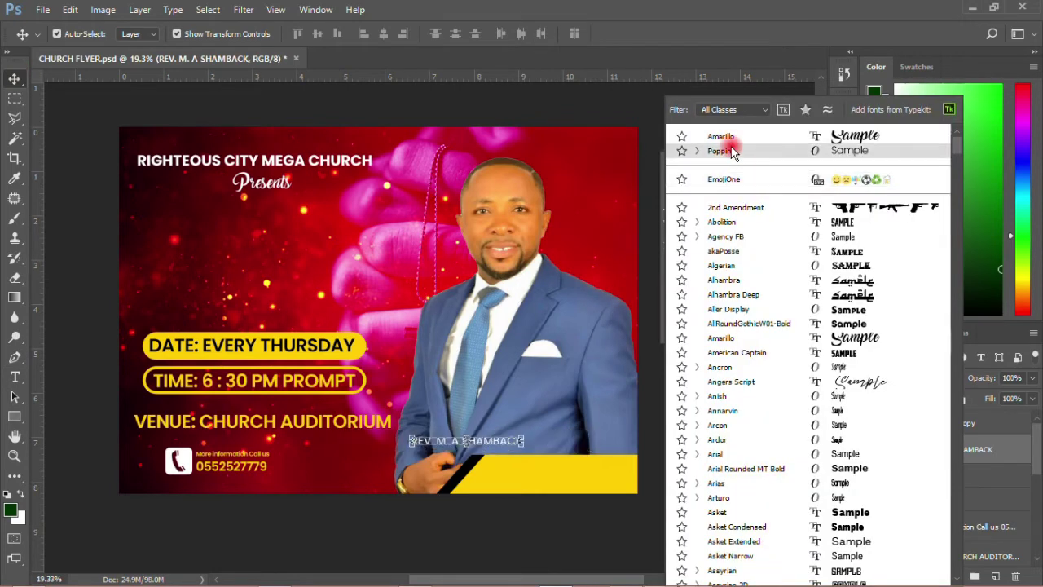
{"action": "left_click", "coordinate": [730, 150]}
{"action": "left_click_drag", "start_coordinate": [506, 440], "coordinate": [623, 474]}
{"action": "left_click_drag", "start_coordinate": [933, 447], "coordinate": [929, 420]}
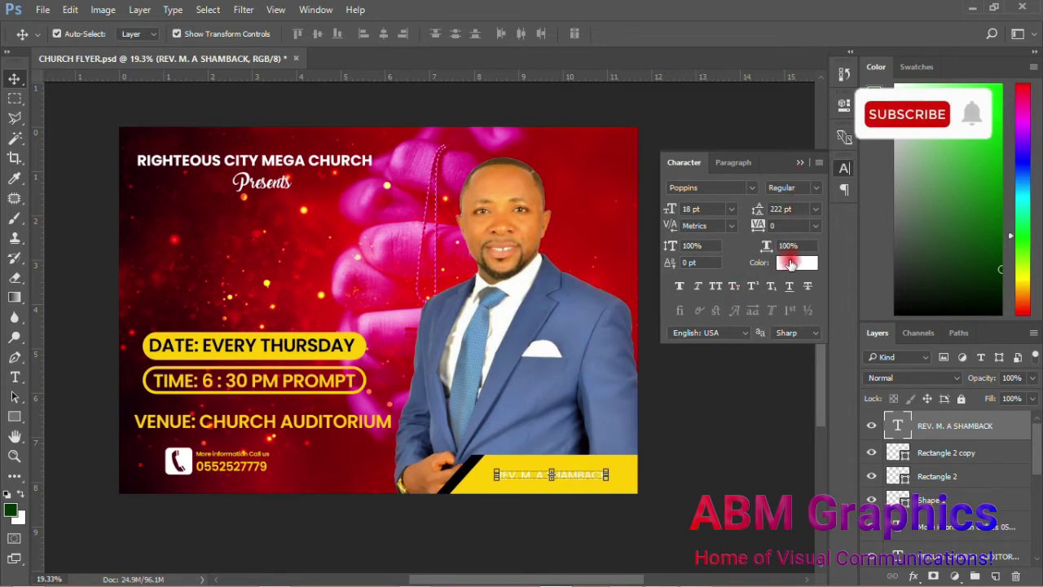
- Style the name text black, 24 pt, Bold, with Auto leading
{"action": "left_click", "coordinate": [790, 263]}
{"action": "left_click_drag", "start_coordinate": [641, 298], "coordinate": [626, 323]}
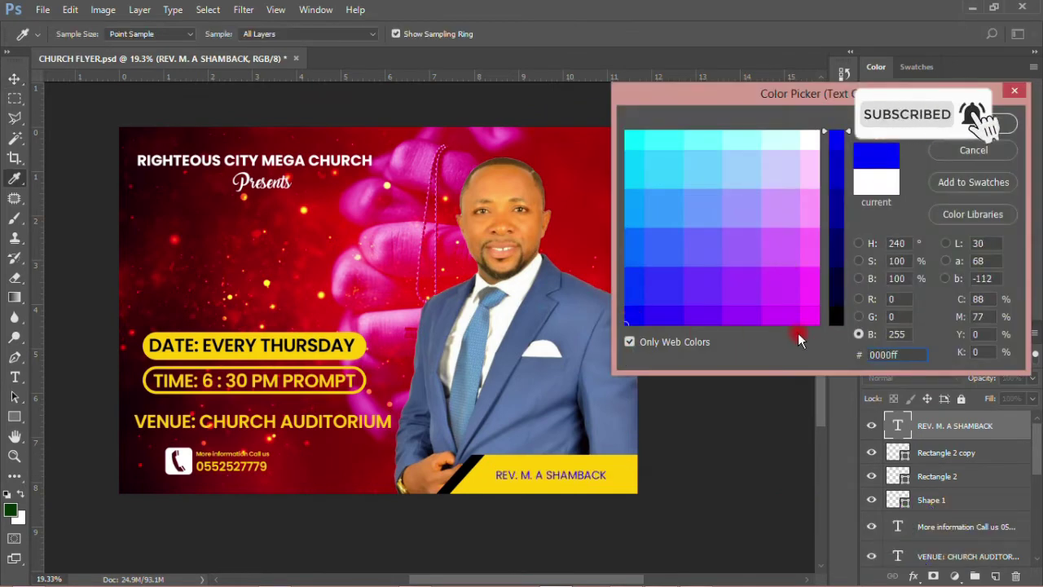
{"action": "left_click", "coordinate": [446, 486]}
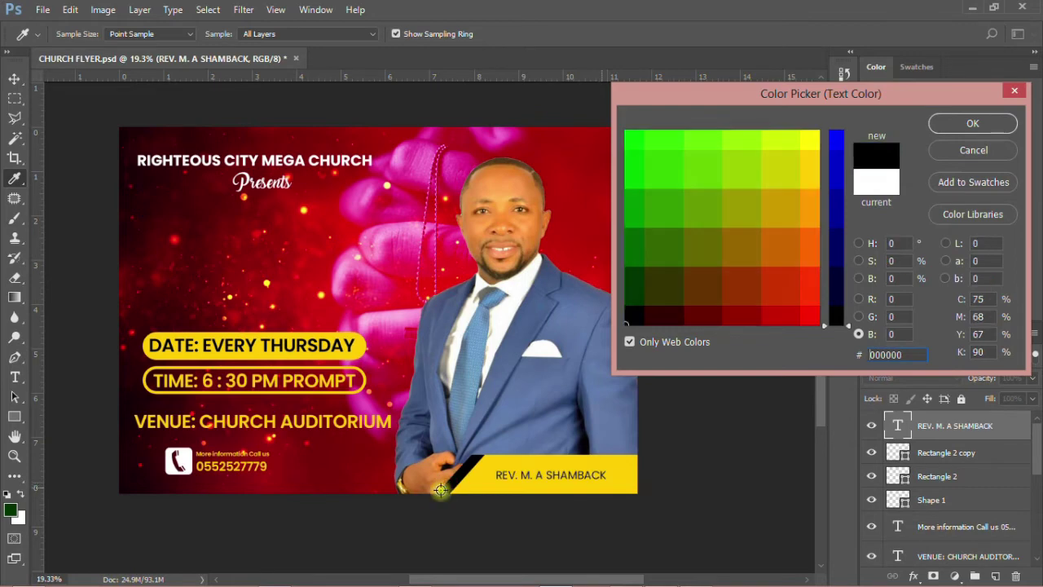
{"action": "left_click", "coordinate": [971, 125]}
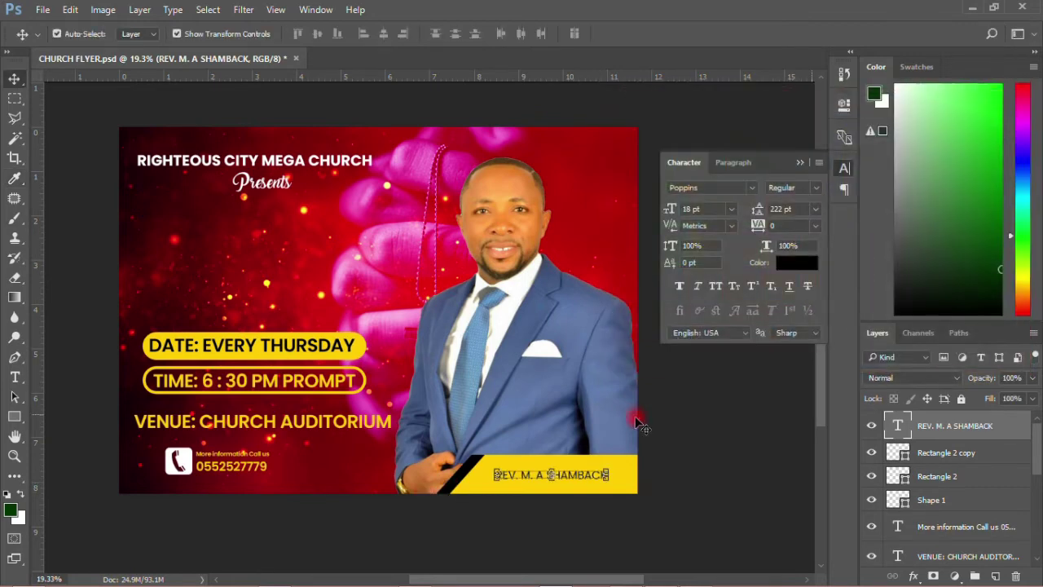
{"action": "left_click", "coordinate": [732, 211]}
{"action": "left_click", "coordinate": [717, 403]}
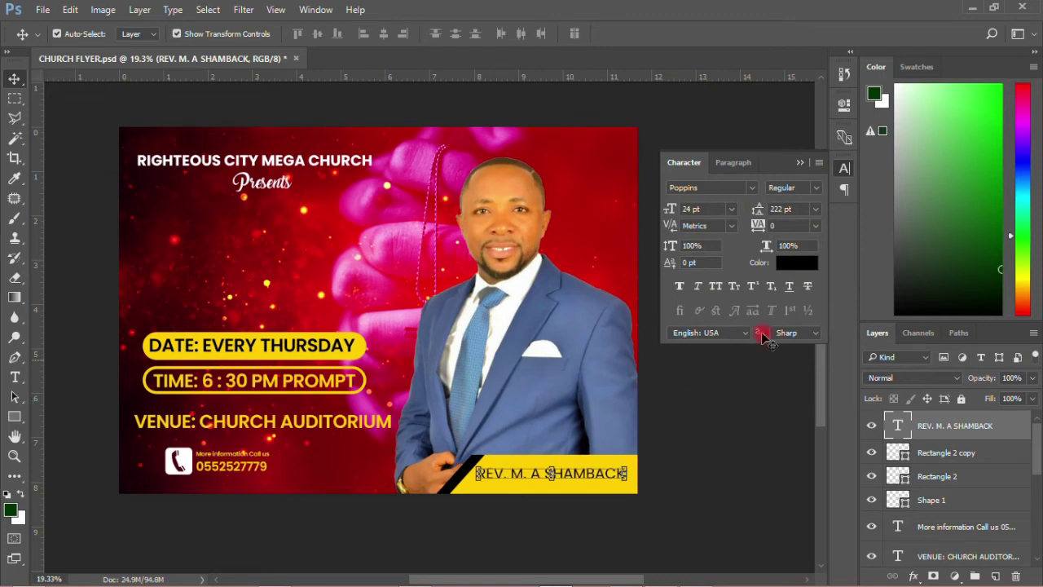
{"action": "left_click", "coordinate": [811, 186]}
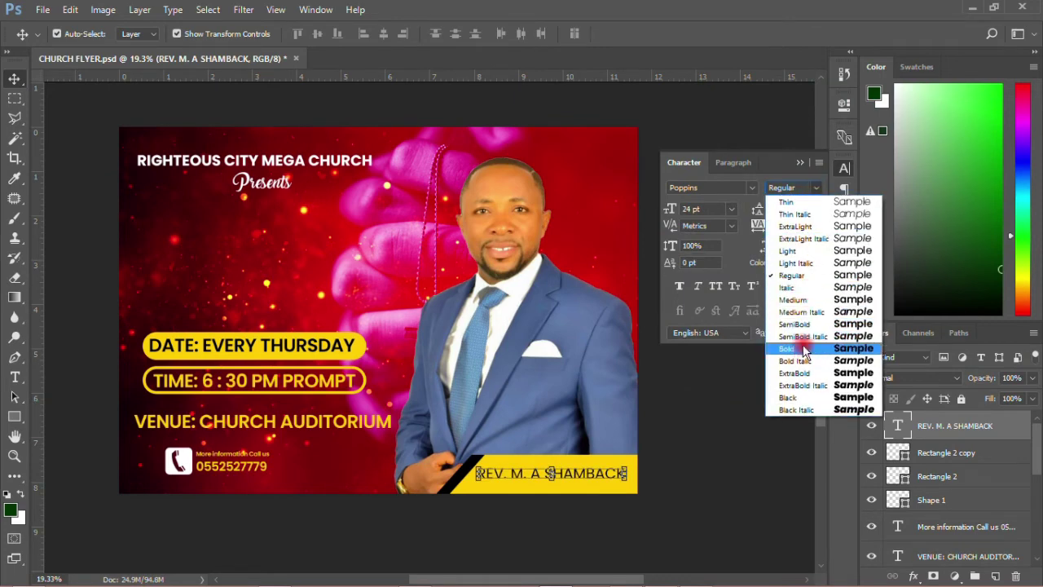
{"action": "left_click", "coordinate": [806, 351]}
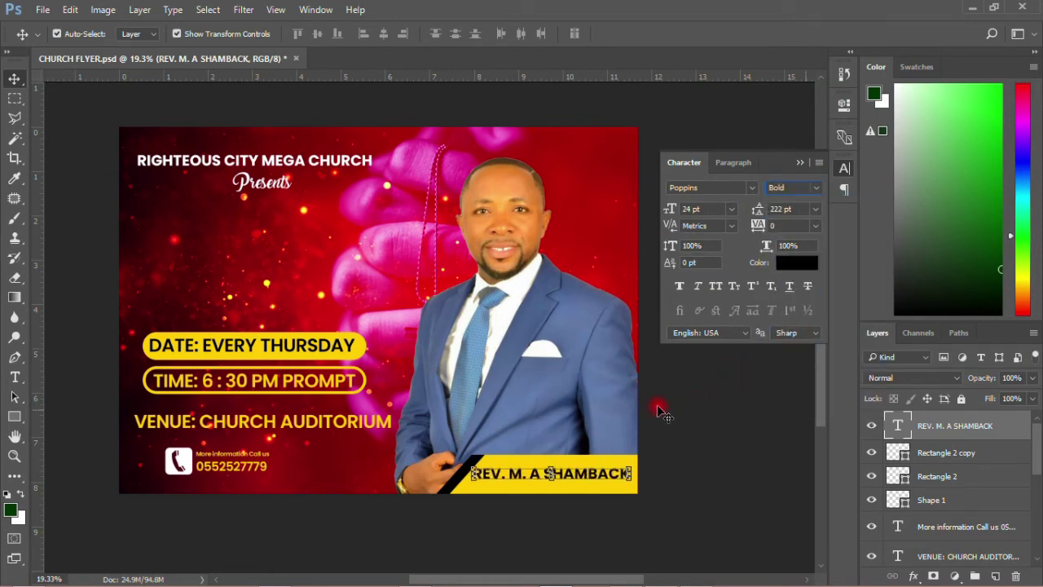
{"action": "left_click", "coordinate": [815, 210]}
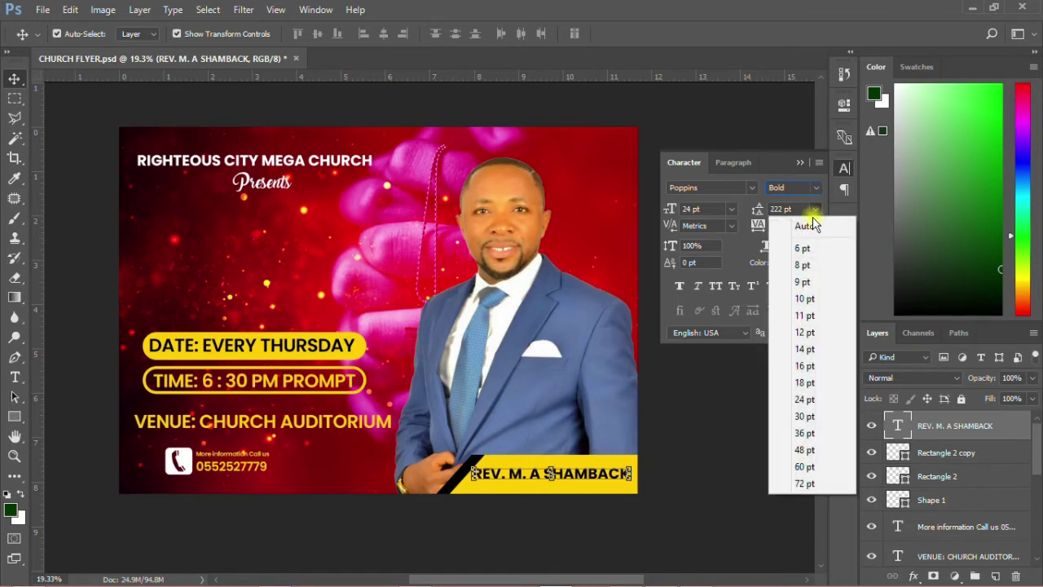
{"action": "left_click", "coordinate": [807, 217]}
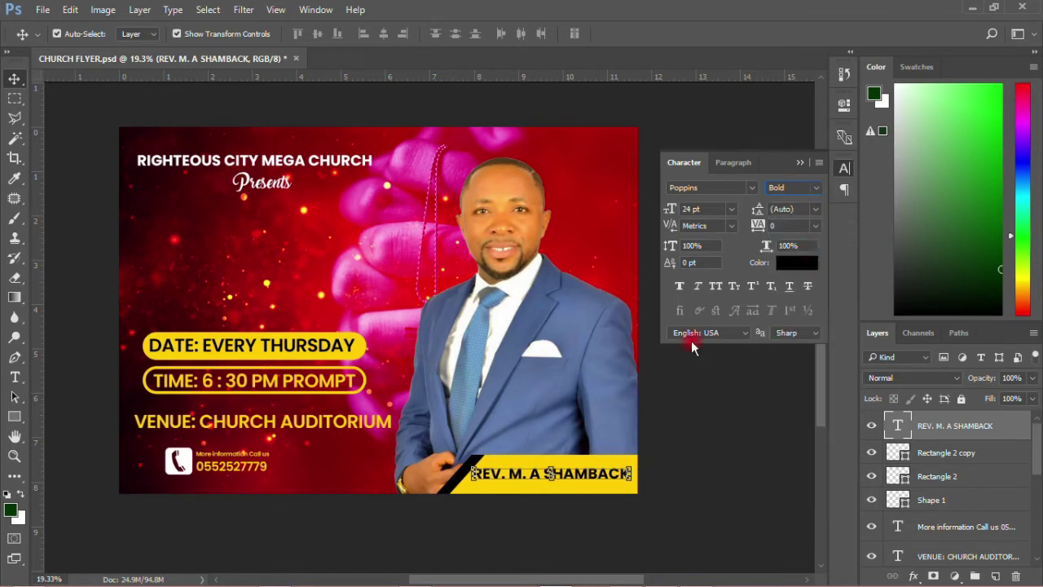
- Lower the name text slightly on the yellow bar and save the flyer
{"action": "left_click", "coordinate": [534, 533]}
{"action": "left_click", "coordinate": [575, 477]}
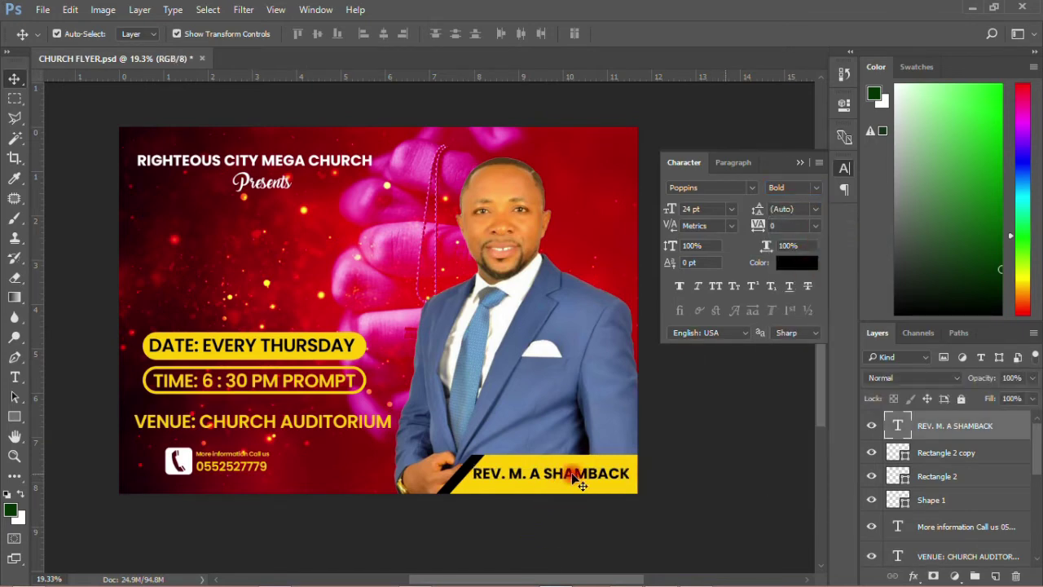
{"action": "left_click_drag", "start_coordinate": [574, 478], "coordinate": [573, 480]}
{"action": "left_click", "coordinate": [525, 516]}
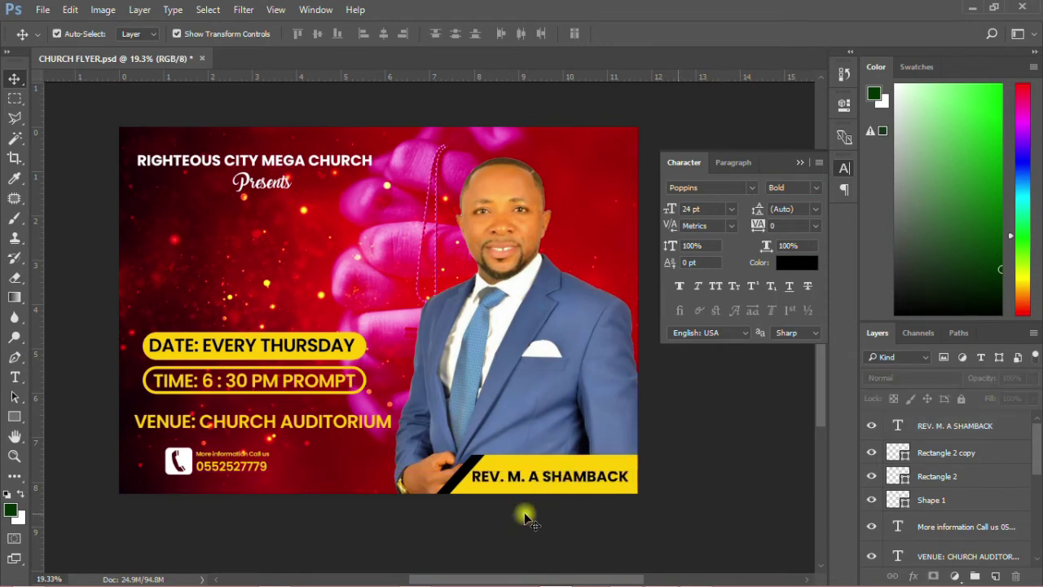
{"action": "key", "text": "ctrl+s"}
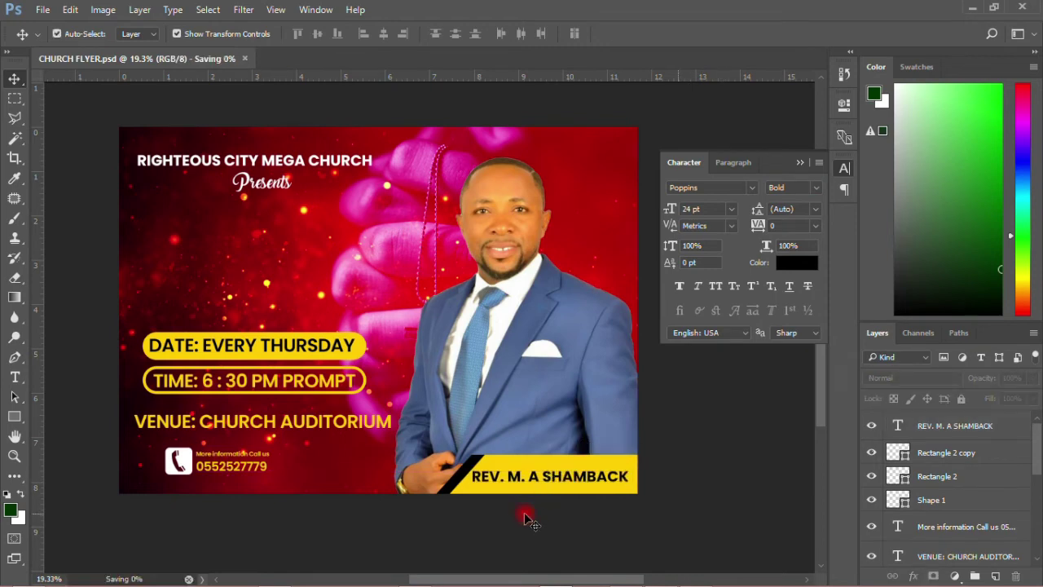
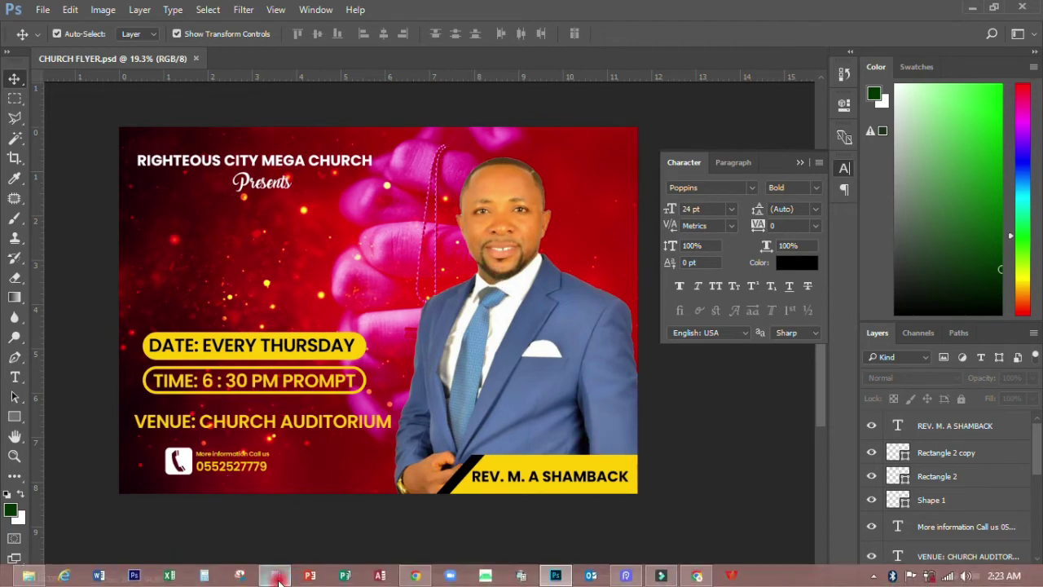
- Copy 'THURSDAYS SOLUTION' from the Notepad notes and paste it as a new flyer text layer
{"action": "left_click", "coordinate": [278, 577]}
{"action": "left_click", "coordinate": [473, 399]}
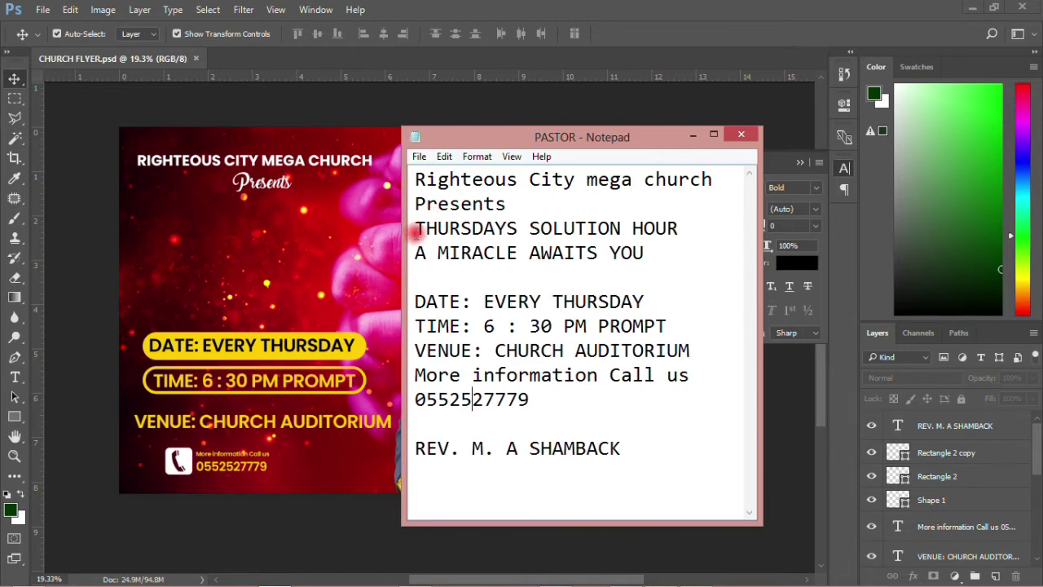
{"action": "left_click_drag", "start_coordinate": [415, 230], "coordinate": [621, 227]}
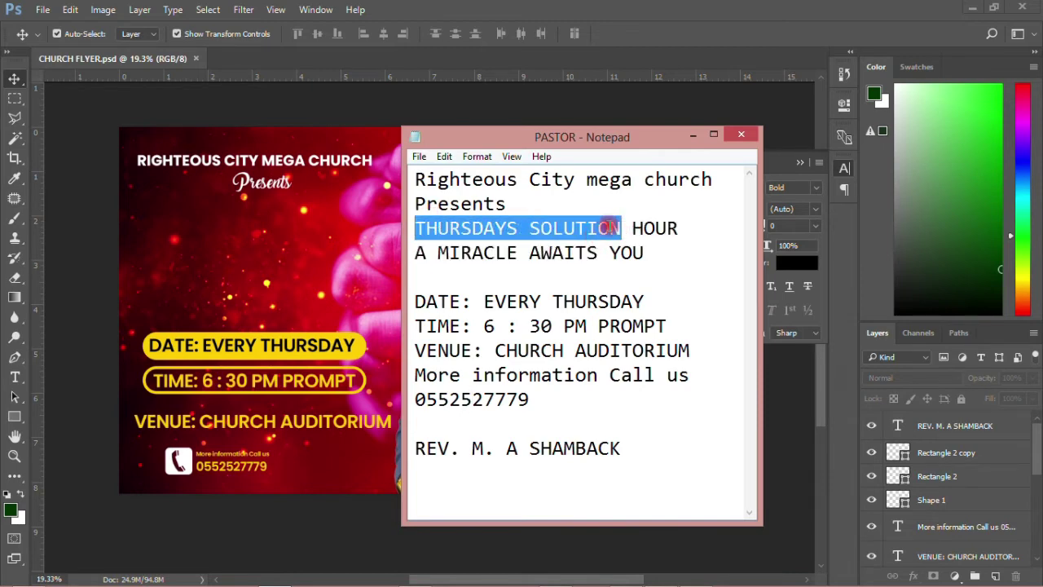
{"action": "right_click", "coordinate": [609, 228]}
{"action": "left_click", "coordinate": [640, 274]}
{"action": "left_click", "coordinate": [116, 261]}
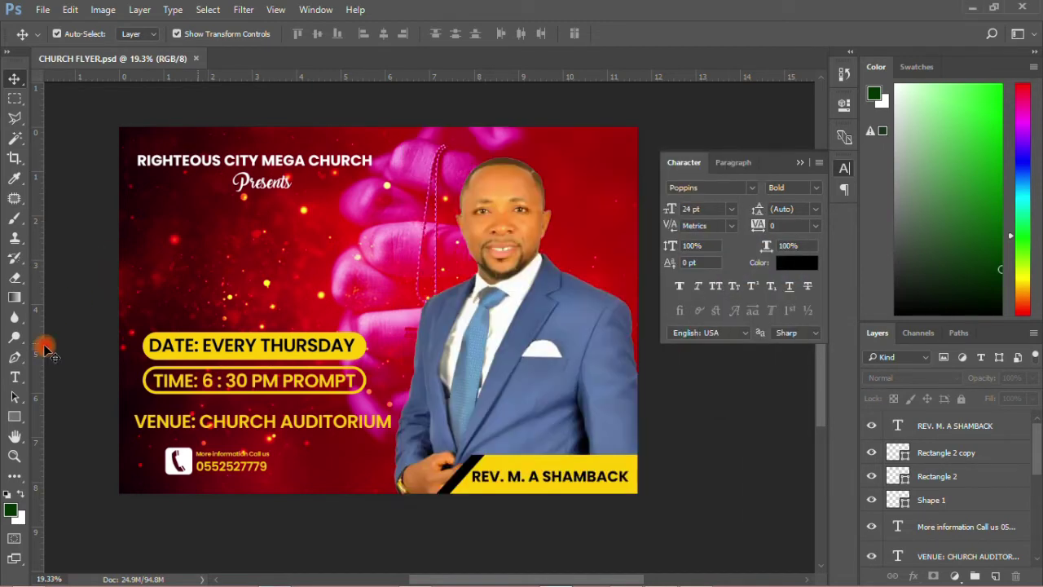
{"action": "left_click", "coordinate": [15, 376]}
{"action": "left_click", "coordinate": [228, 235]}
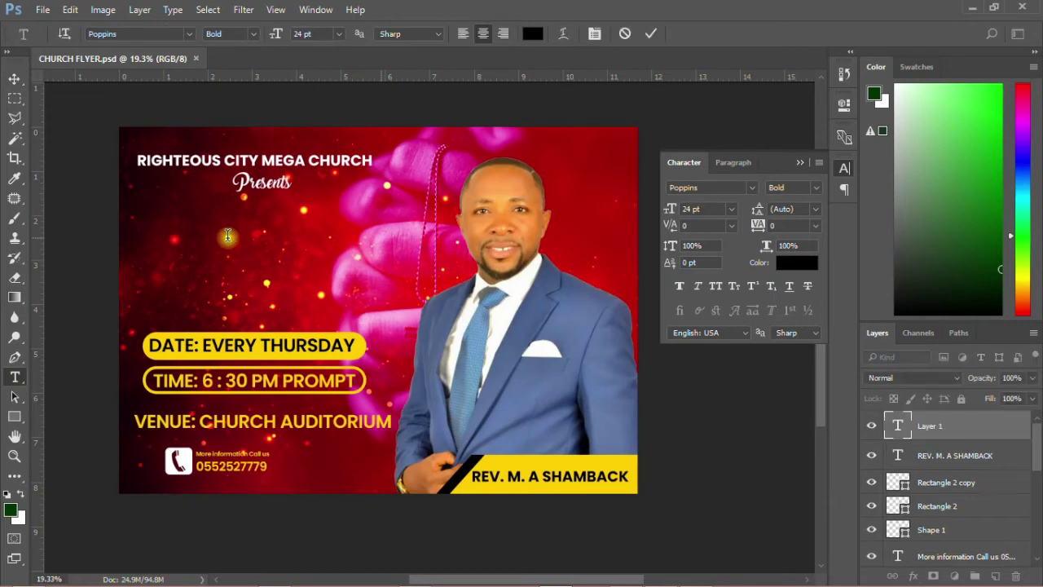
{"action": "right_click", "coordinate": [228, 236]}
{"action": "left_click", "coordinate": [269, 301]}
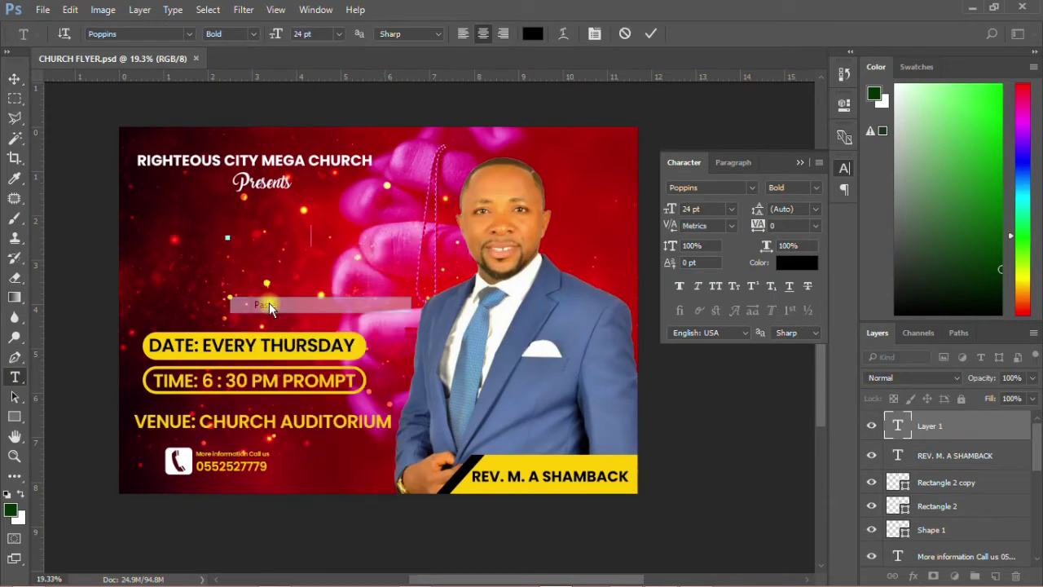
- Move THURSDAYS SOLUTION below Presents and colour it the name banner's yellow
{"action": "left_click", "coordinate": [20, 80]}
{"action": "left_click_drag", "start_coordinate": [246, 234], "coordinate": [276, 236]}
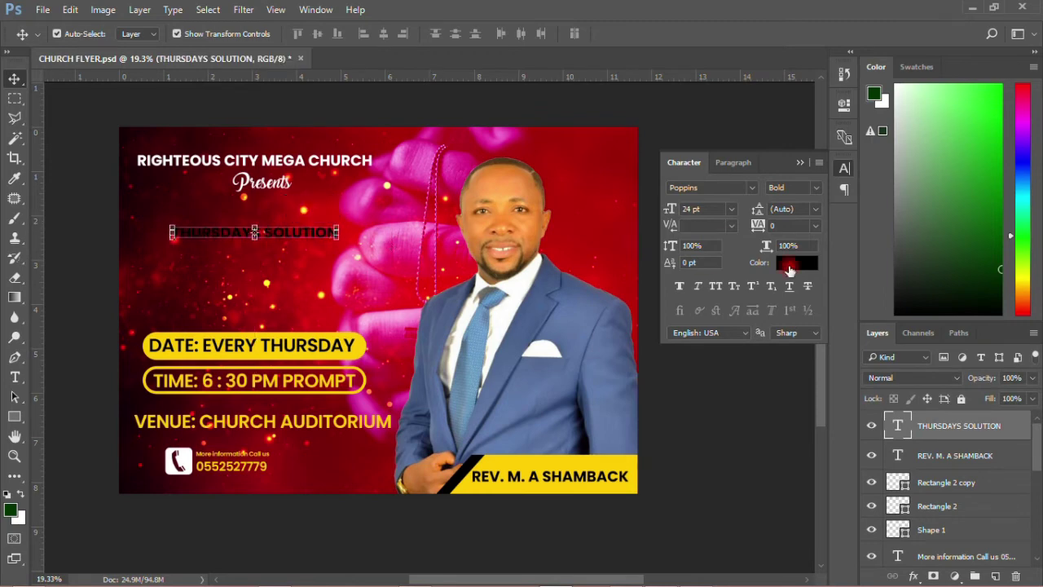
{"action": "left_click", "coordinate": [813, 263]}
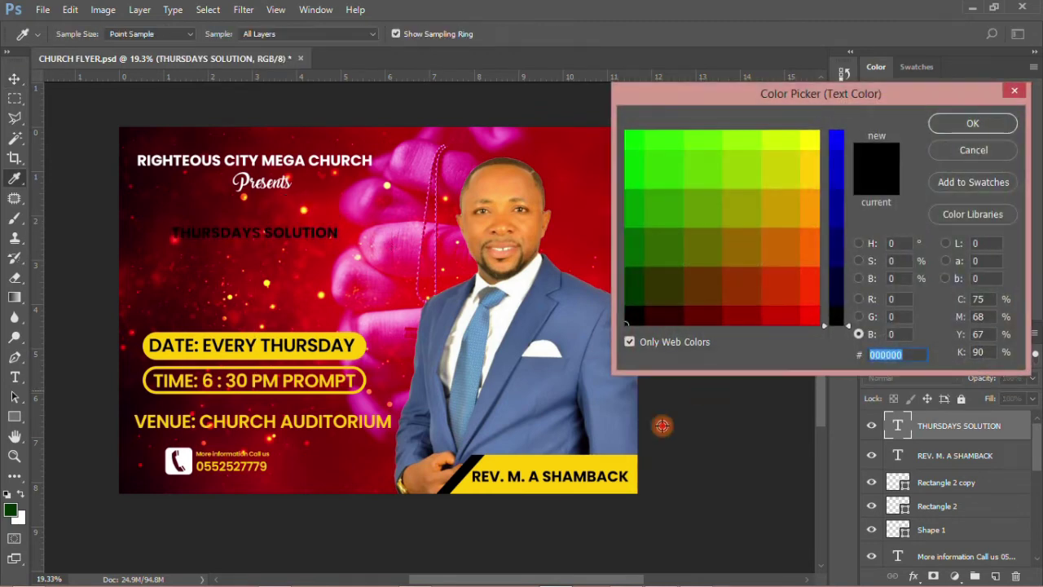
{"action": "left_click", "coordinate": [540, 460]}
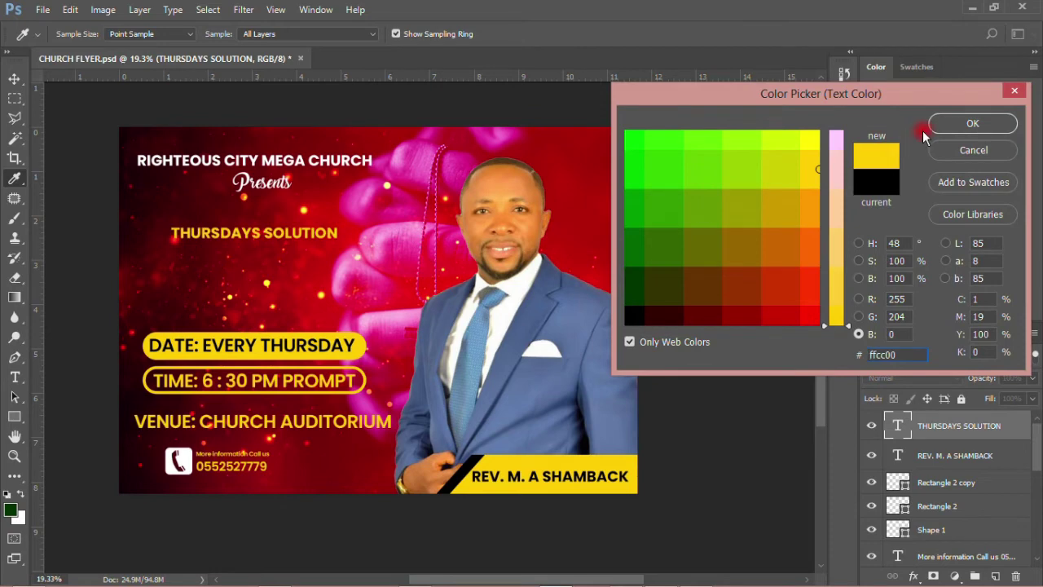
{"action": "left_click", "coordinate": [962, 128]}
{"action": "left_click", "coordinate": [95, 230]}
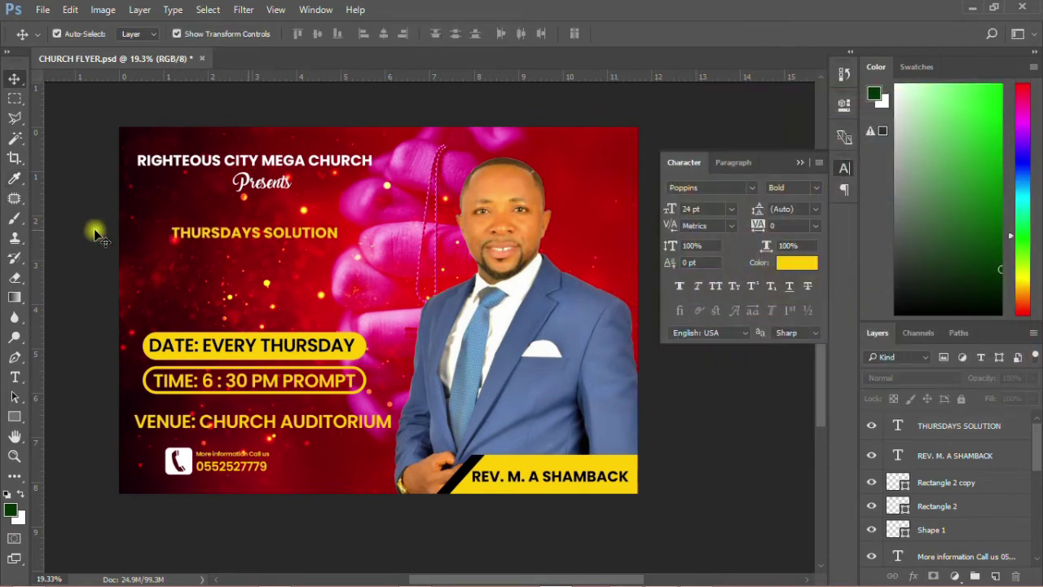
- Copy 'HOUR' from the notes and paste it as new text under THURSDAYS SOLUTION
{"action": "mouse_move", "coordinate": [211, 580]}
{"action": "left_click", "coordinate": [261, 578]}
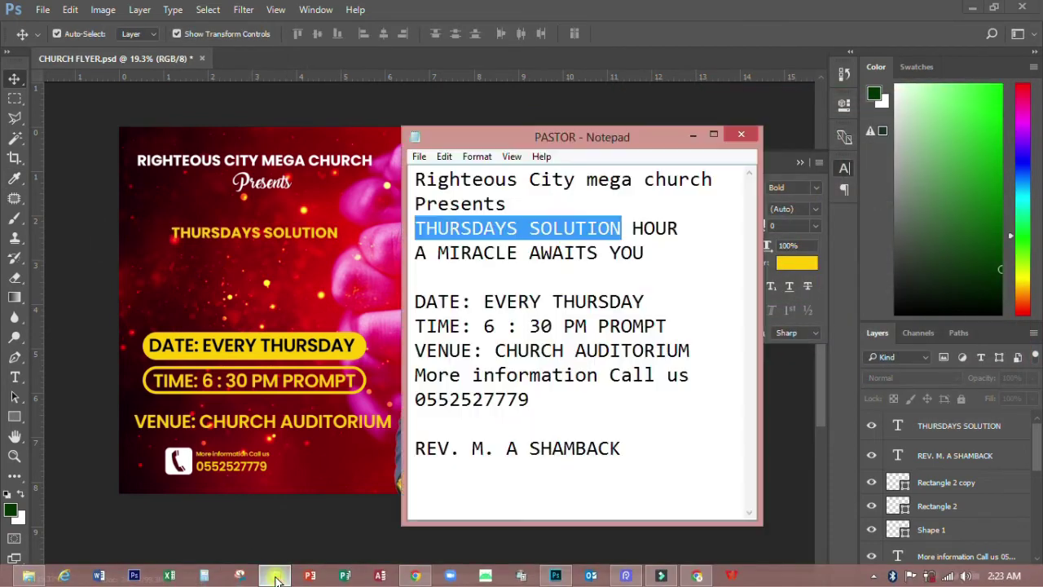
{"action": "double_click", "coordinate": [663, 228]}
{"action": "right_click", "coordinate": [662, 226]}
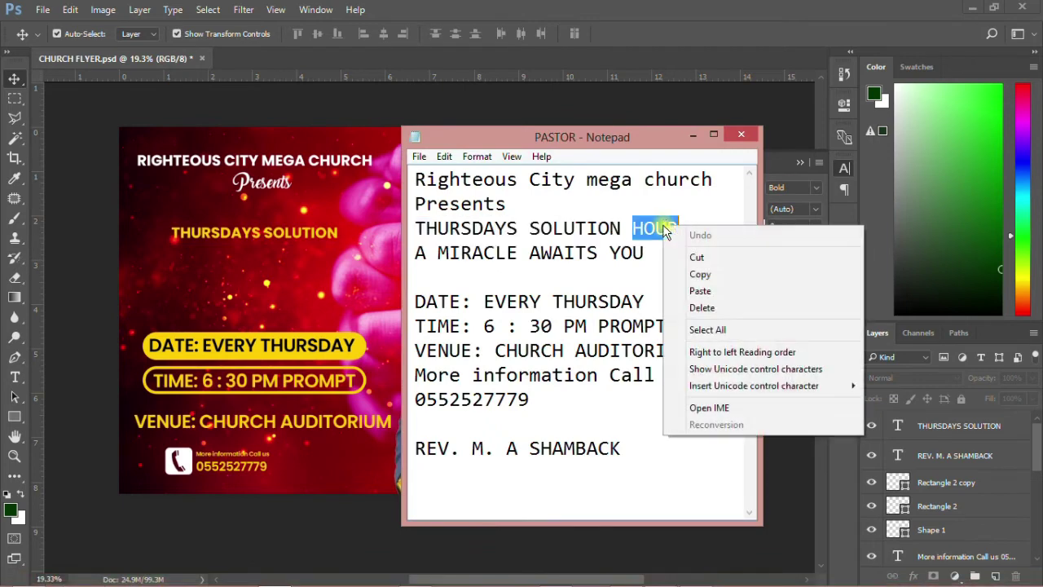
{"action": "left_click", "coordinate": [715, 271]}
{"action": "left_click", "coordinate": [110, 283]}
{"action": "key", "text": "t"}
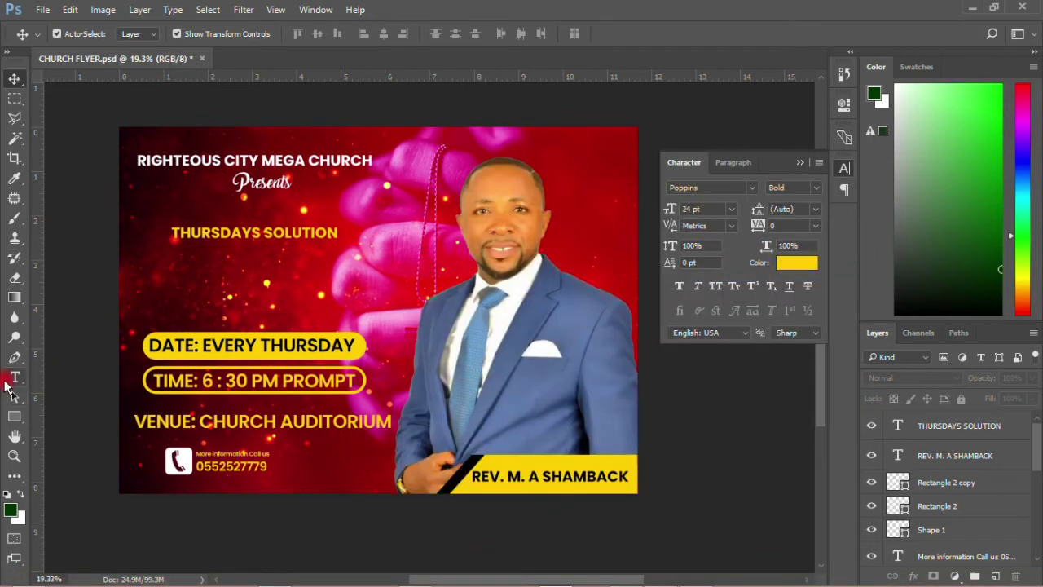
{"action": "left_click", "coordinate": [247, 269]}
{"action": "right_click", "coordinate": [247, 269]}
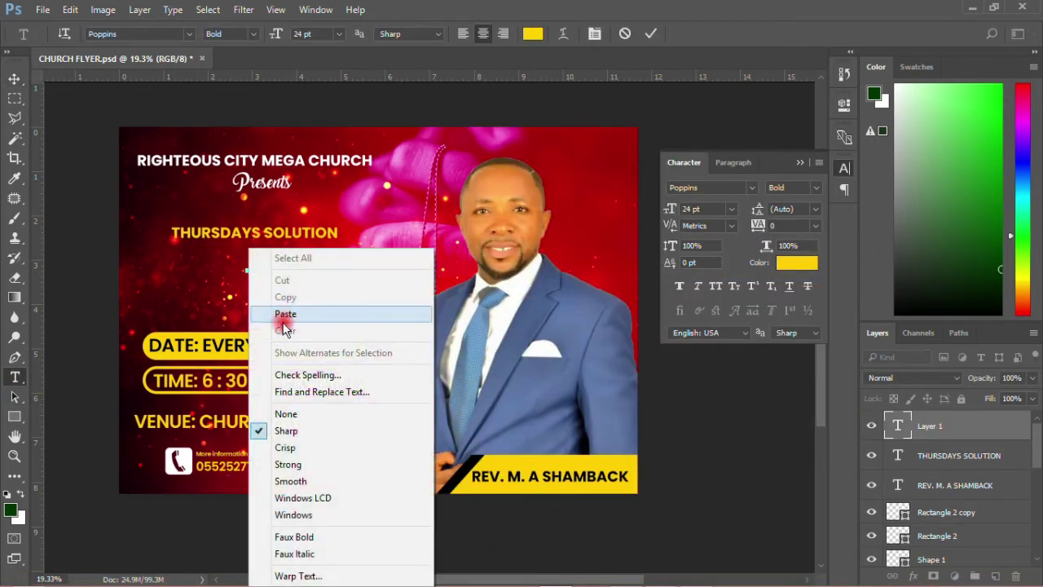
{"action": "left_click", "coordinate": [284, 318]}
{"action": "left_click", "coordinate": [13, 78]}
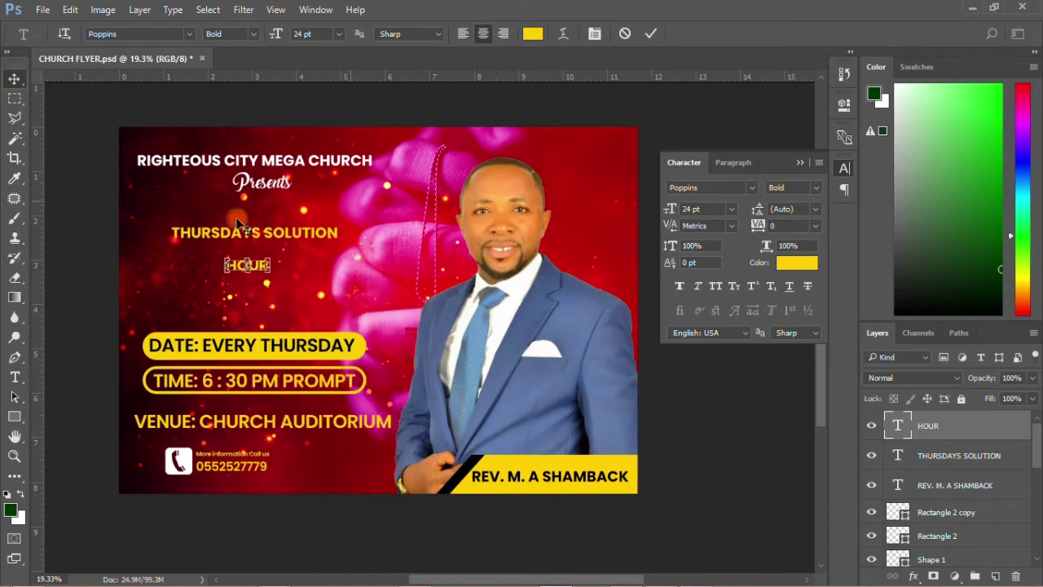
- Enlarge HOUR to 149 pt and move it slightly lower
{"action": "left_click", "coordinate": [731, 210]}
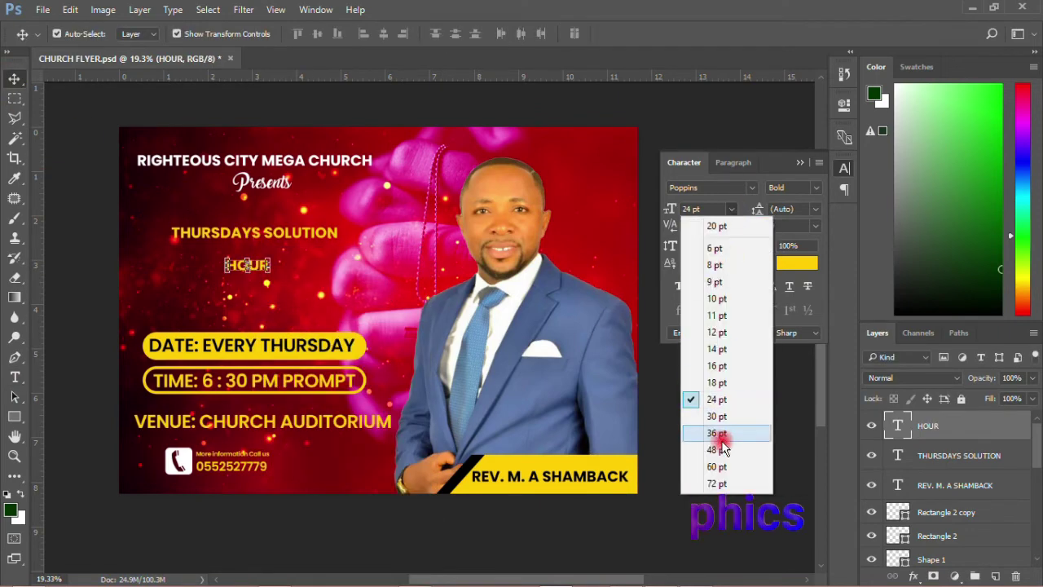
{"action": "left_click", "coordinate": [721, 482]}
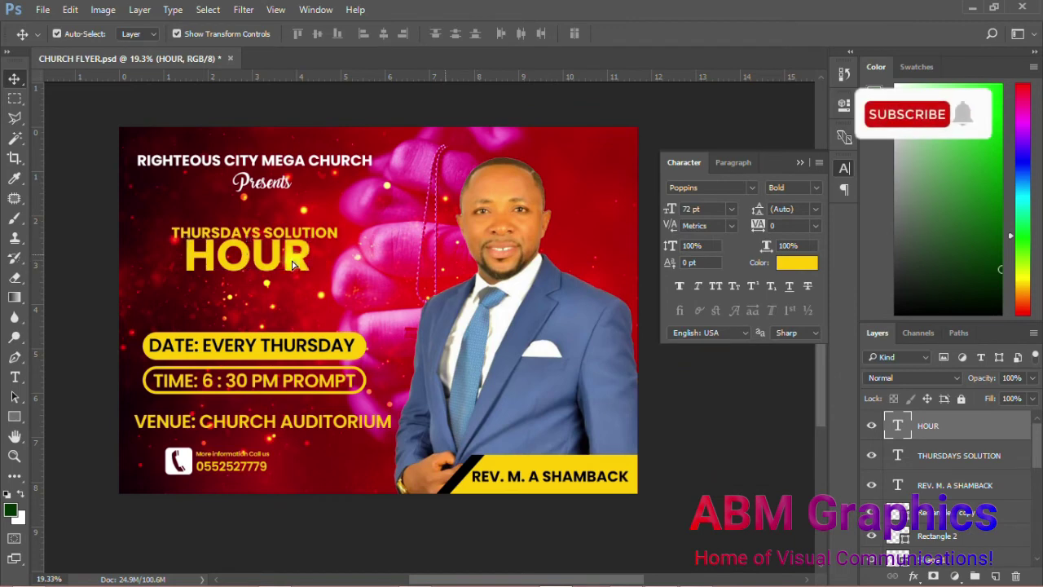
{"action": "left_click_drag", "start_coordinate": [294, 254], "coordinate": [296, 270]}
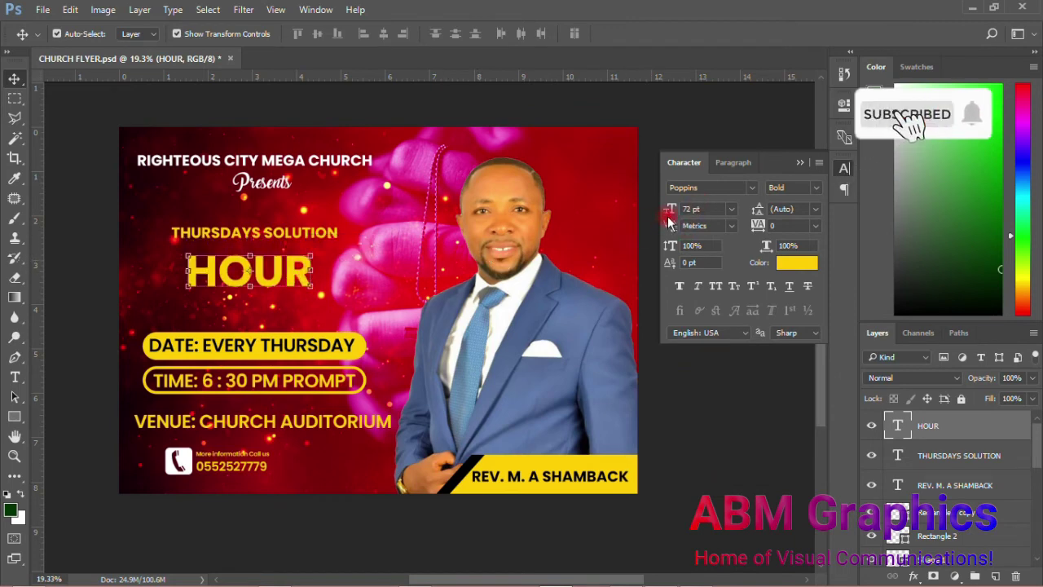
{"action": "left_click_drag", "start_coordinate": [671, 210], "coordinate": [700, 209]}
{"action": "type", "text": "110"}
{"action": "key", "text": "Return"}
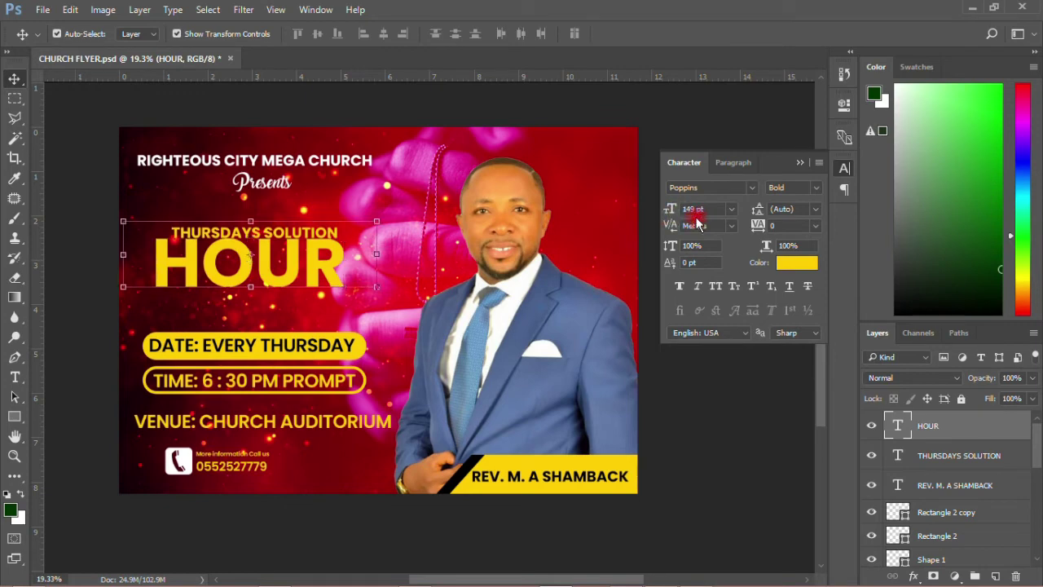
{"action": "left_click_drag", "start_coordinate": [334, 279], "coordinate": [332, 305]}
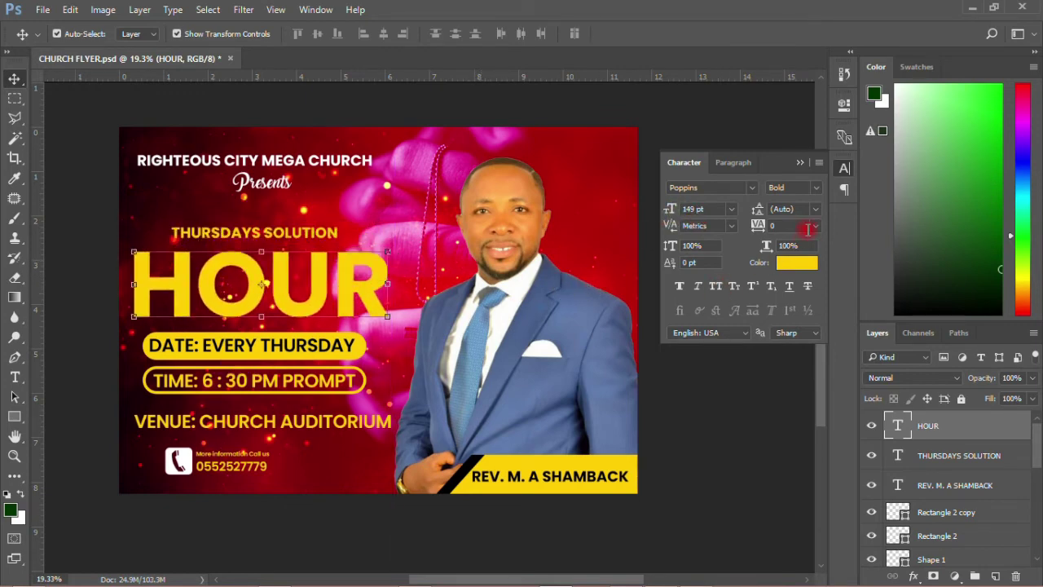
- Tighten HOUR's tracking to -75, nudge it left, and save the flyer
{"action": "left_click", "coordinate": [816, 227]}
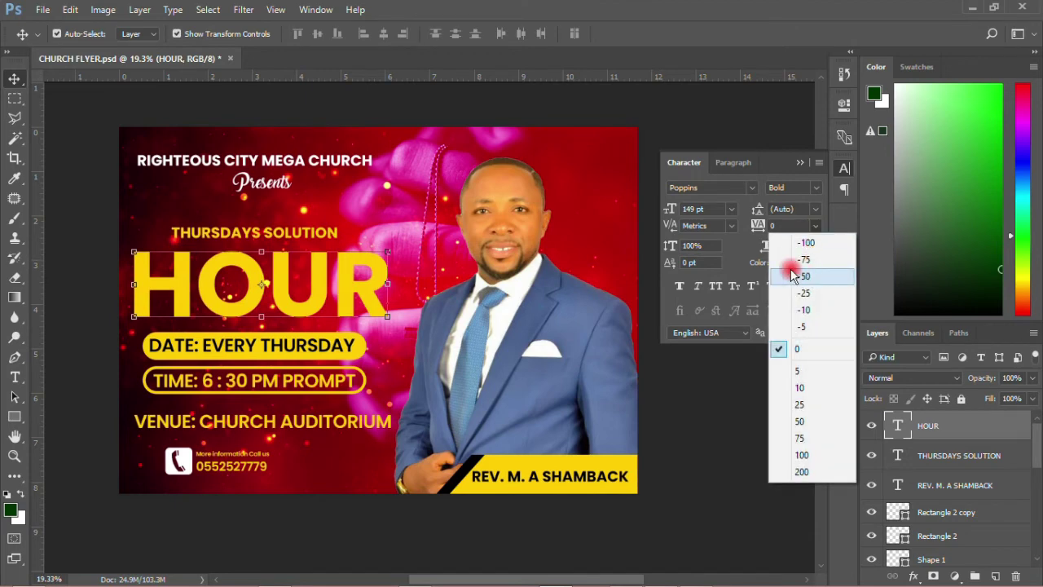
{"action": "left_click", "coordinate": [803, 260]}
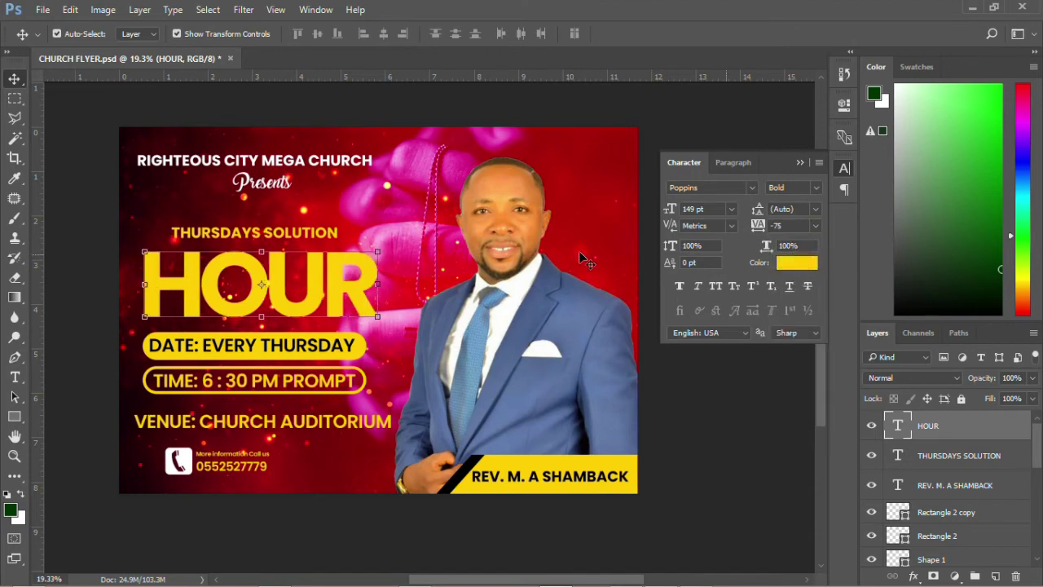
{"action": "left_click", "coordinate": [86, 273]}
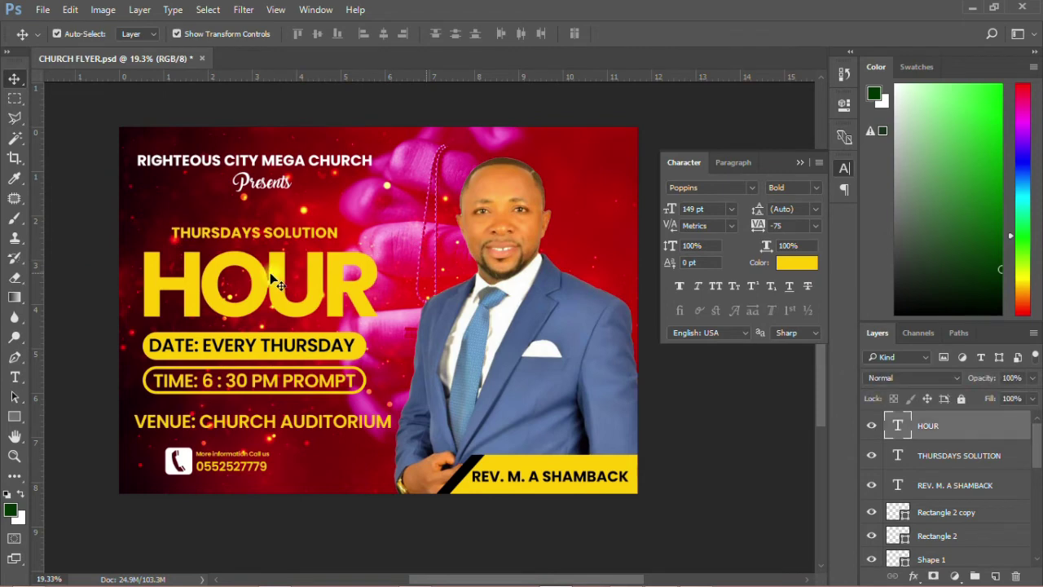
{"action": "left_click_drag", "start_coordinate": [272, 277], "coordinate": [265, 277]}
{"action": "left_click", "coordinate": [85, 273]}
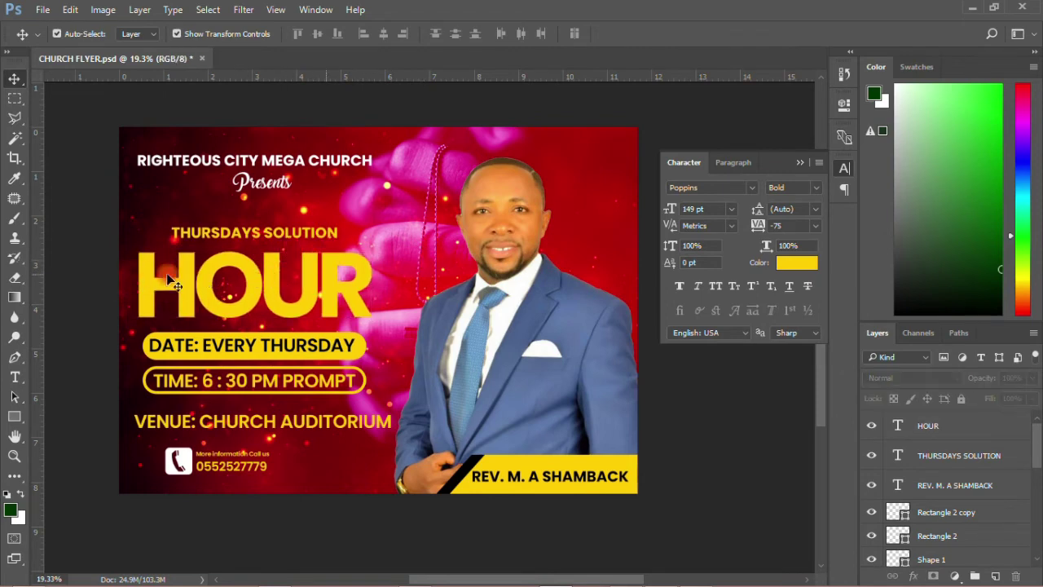
{"action": "key", "text": "ctrl+s"}
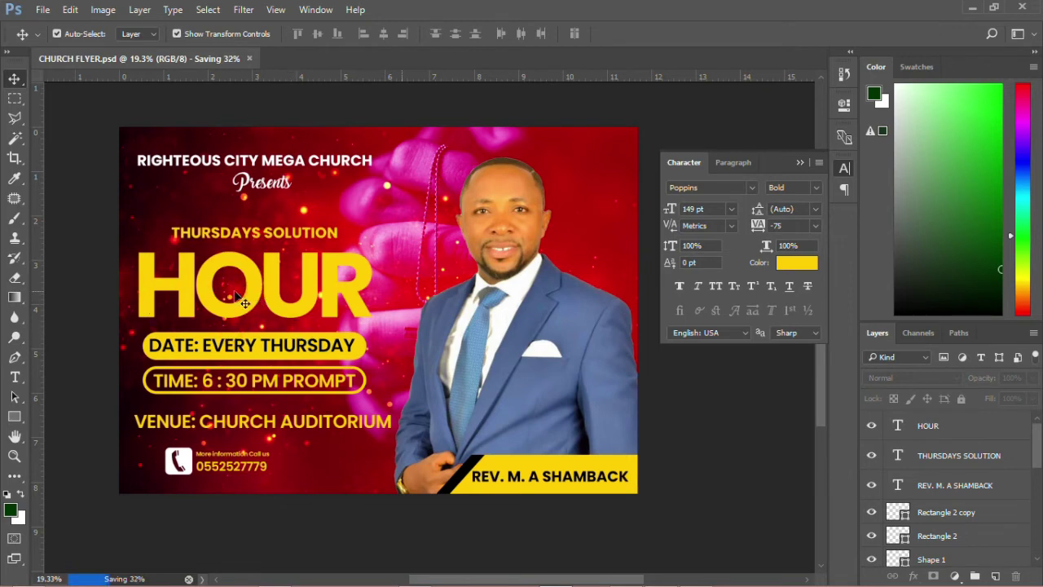
- Nudge HOUR, then resize THURSDAYS SOLUTION to 30 pt and shift it slightly left
{"action": "left_click_drag", "start_coordinate": [277, 295], "coordinate": [278, 298]}
{"action": "left_click", "coordinate": [181, 232]}
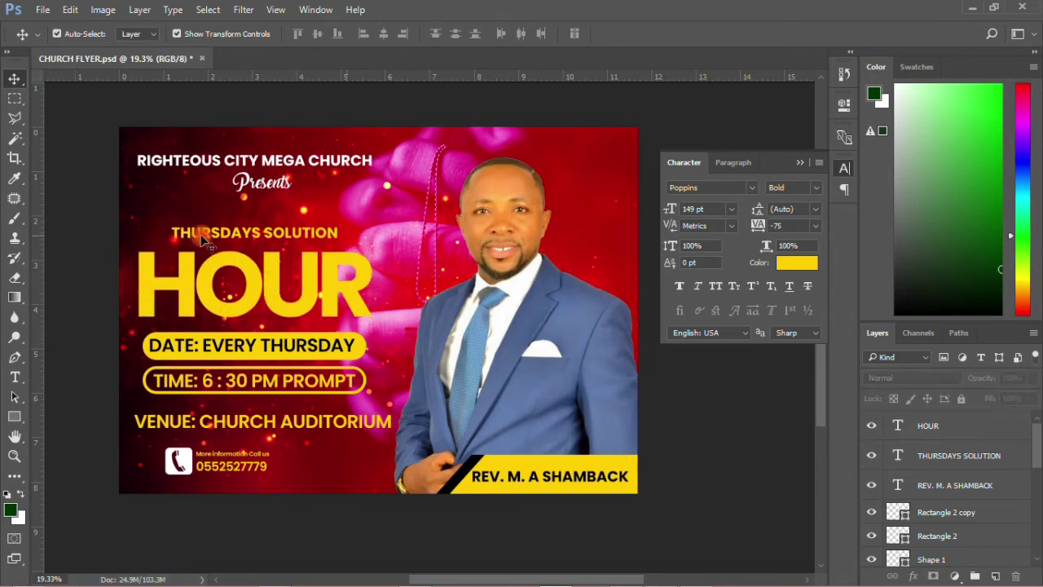
{"action": "left_click", "coordinate": [722, 242]}
{"action": "left_click", "coordinate": [736, 213]}
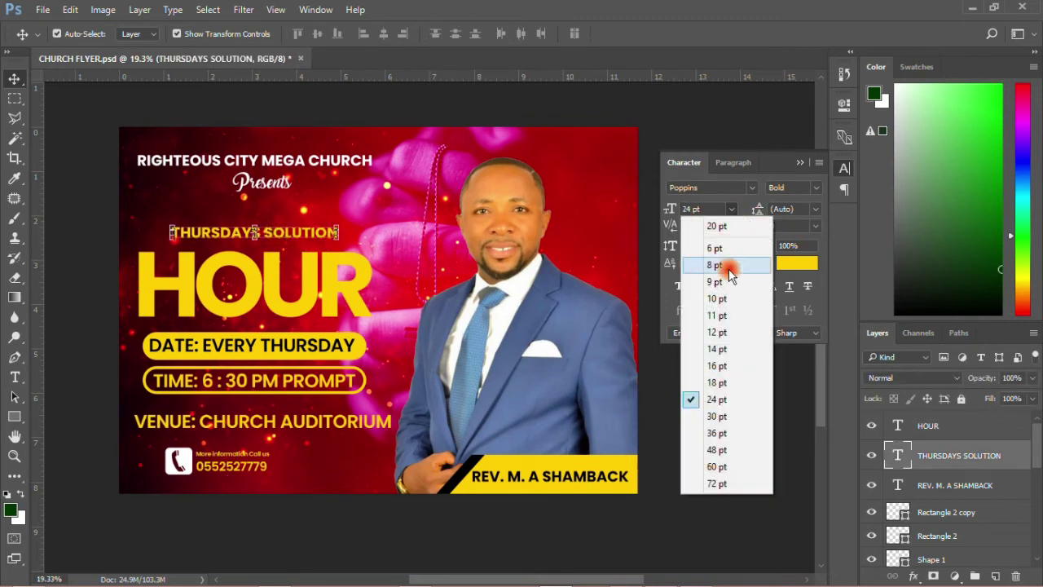
{"action": "left_click", "coordinate": [722, 416]}
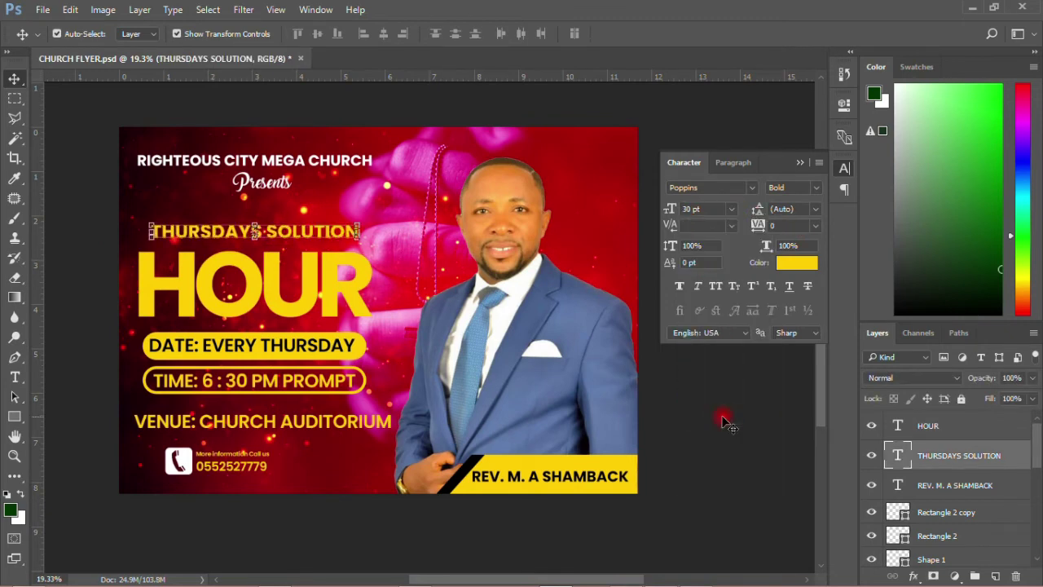
{"action": "left_click_drag", "start_coordinate": [322, 232], "coordinate": [319, 233]}
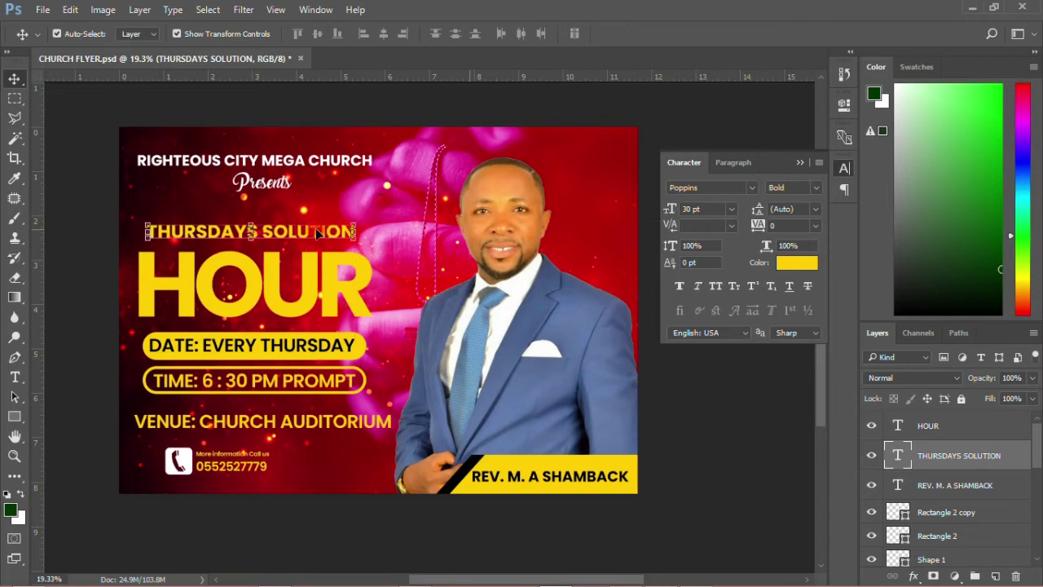
{"action": "left_click", "coordinate": [106, 249]}
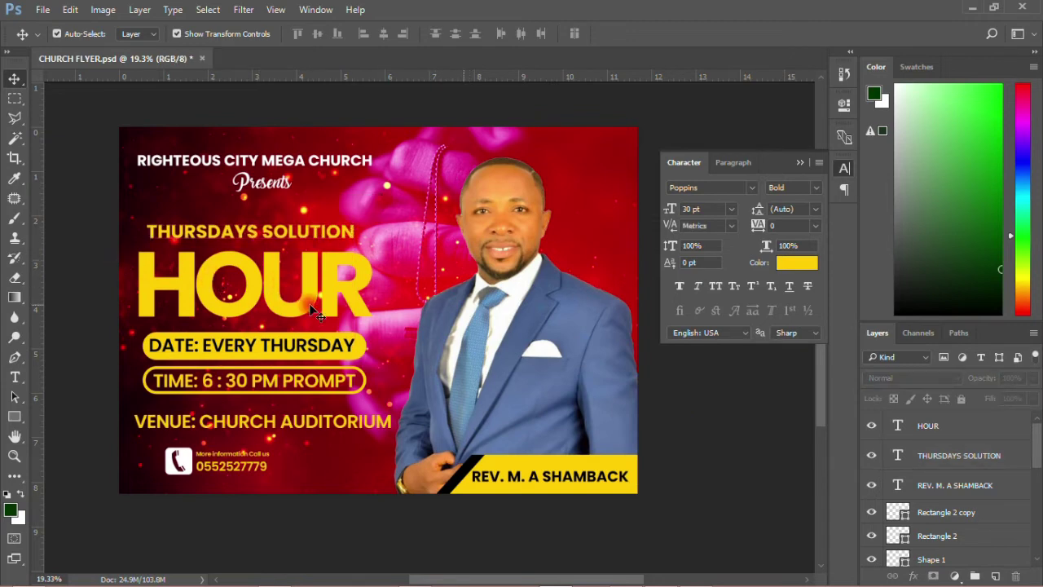
- Select HOUR and THURSDAYS SOLUTION together and move them slightly upward
{"action": "left_click", "coordinate": [310, 306]}
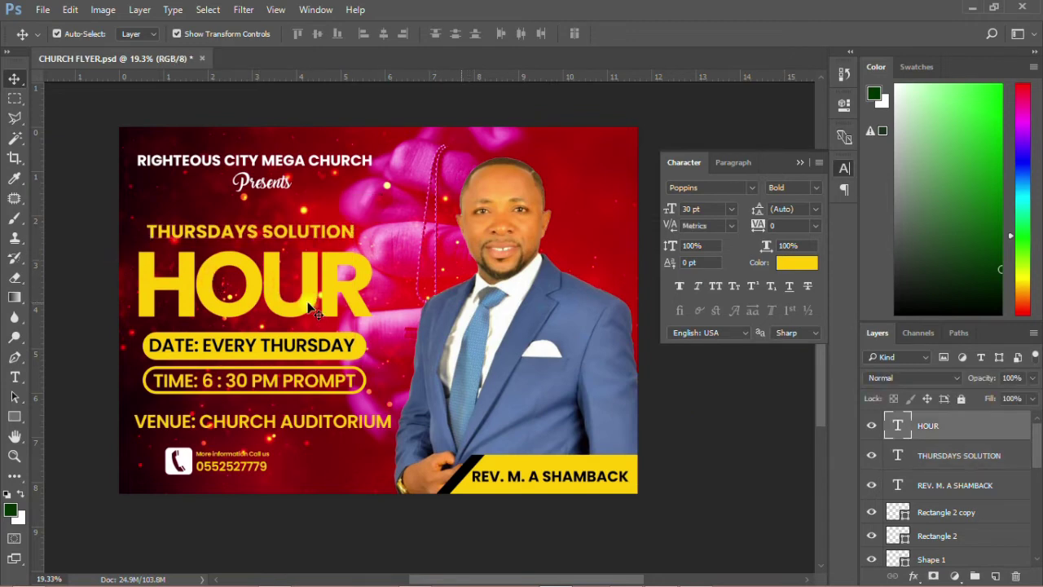
{"action": "left_click", "coordinate": [916, 453], "text": "shift"}
{"action": "left_click_drag", "start_coordinate": [322, 293], "coordinate": [322, 285]}
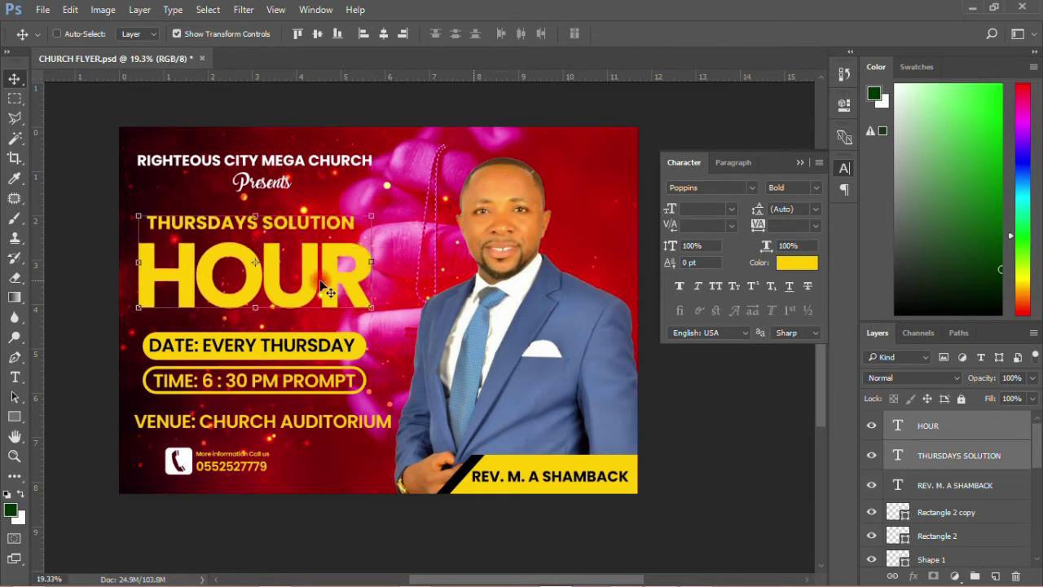
{"action": "left_click", "coordinate": [90, 236], "text": "ctrl"}
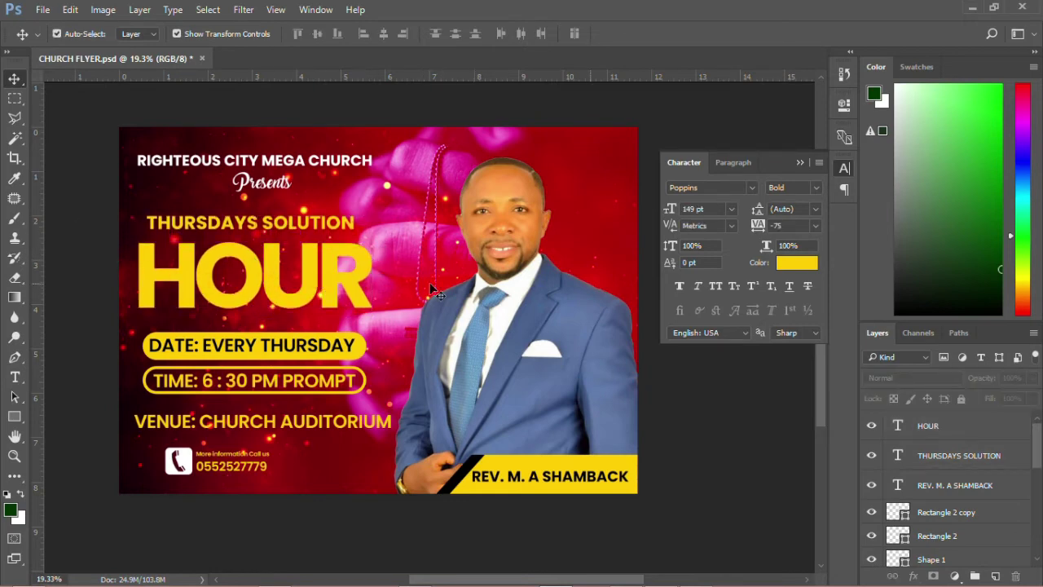
{"action": "left_click", "coordinate": [846, 165]}
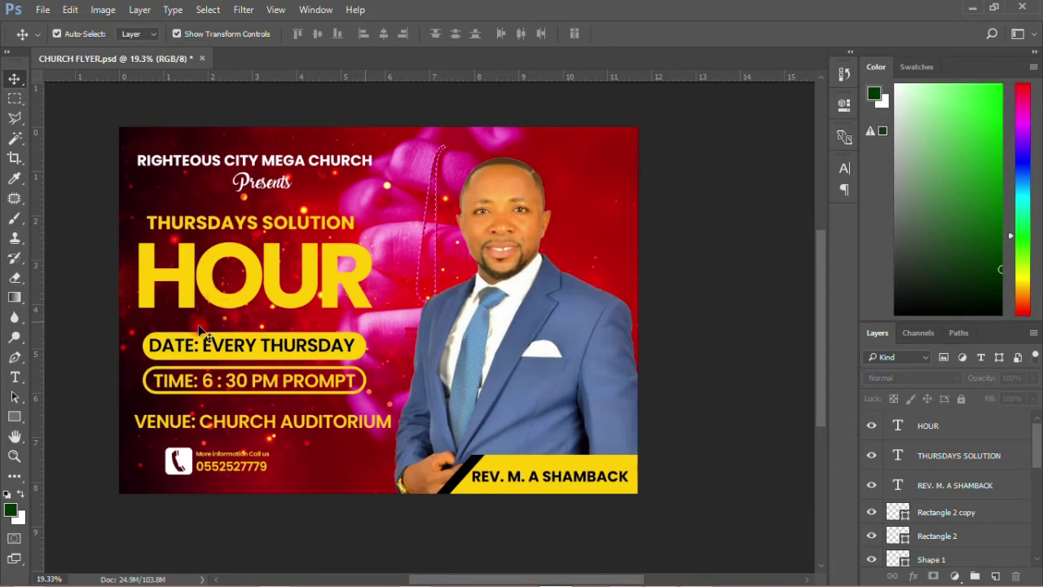
- Save the flyer and switch to the Custom Shape Tool
{"action": "left_click", "coordinate": [45, 13]}
{"action": "left_click", "coordinate": [60, 159]}
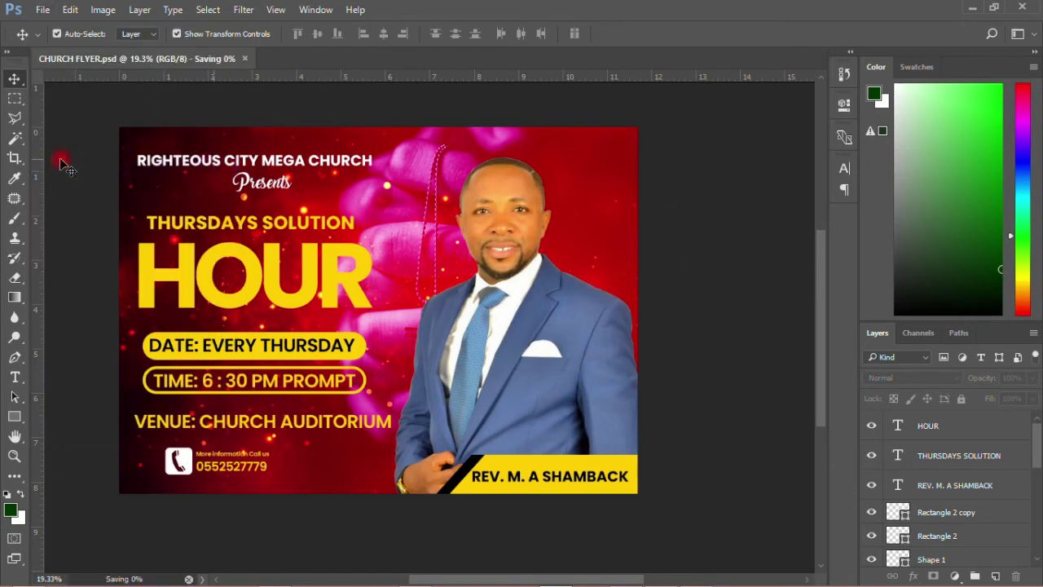
{"action": "left_click", "coordinate": [16, 417]}
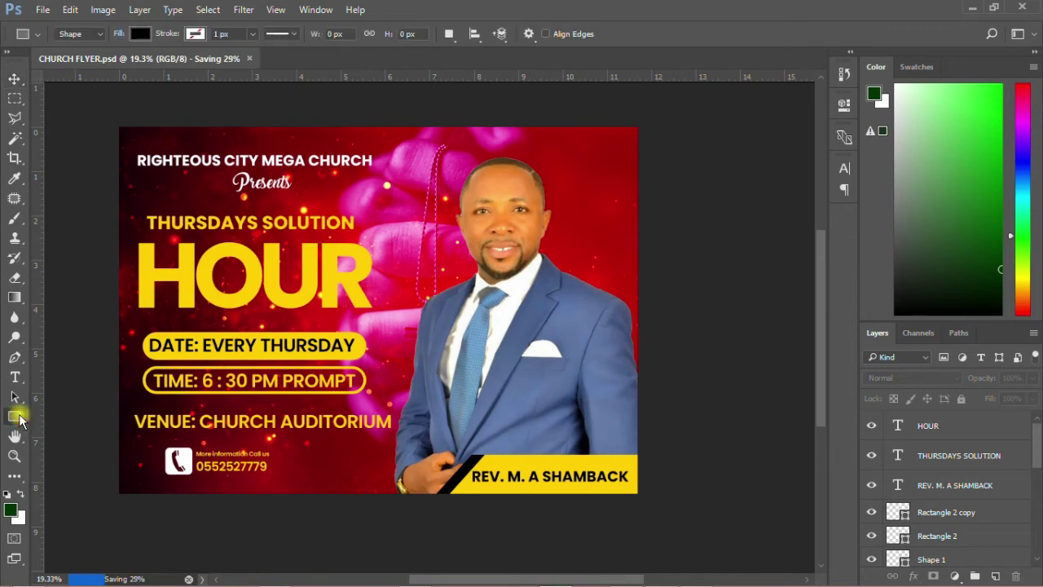
{"action": "right_click", "coordinate": [17, 417]}
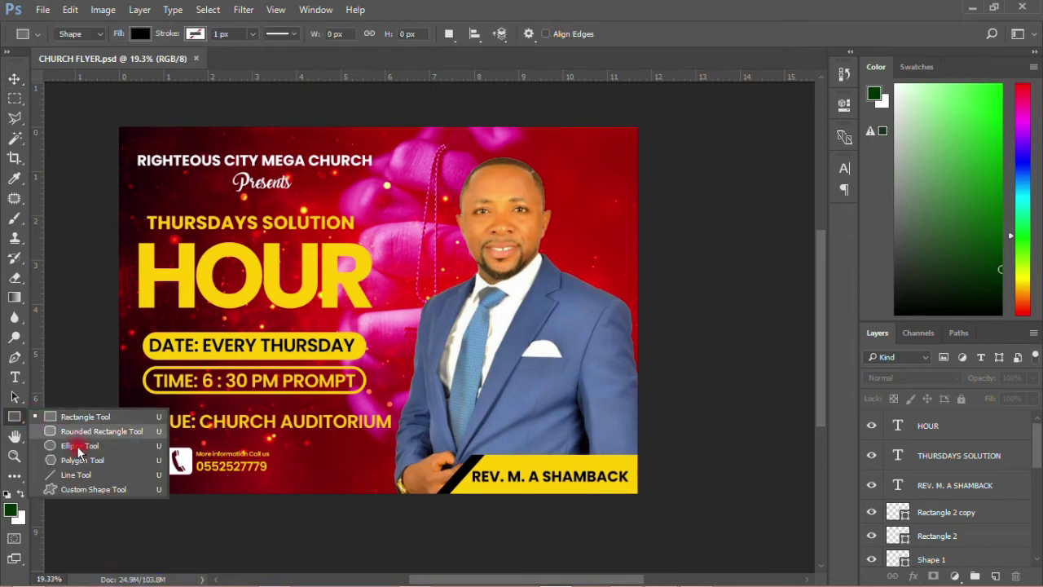
{"action": "left_click", "coordinate": [82, 488]}
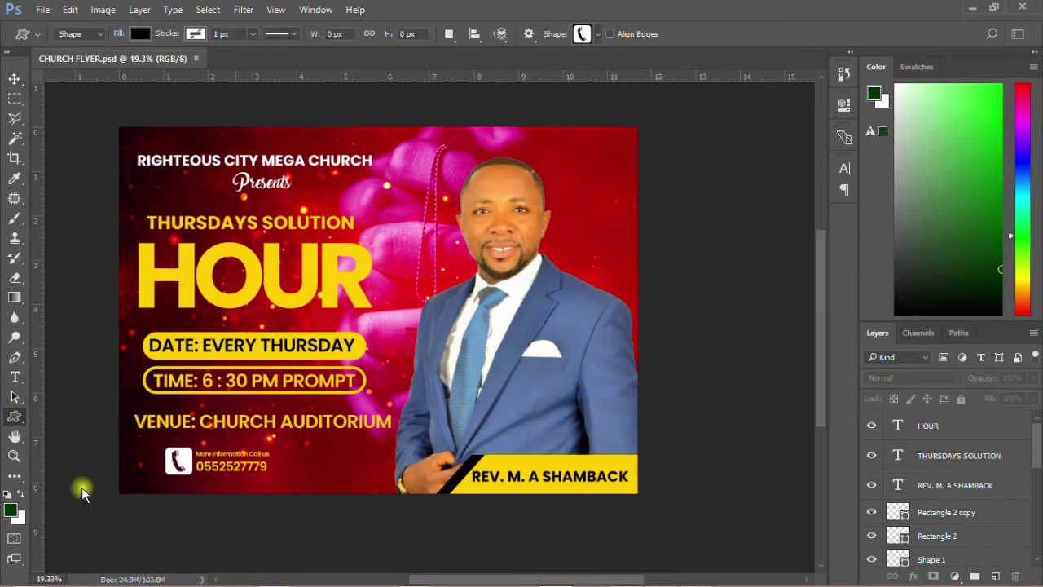
- Choose the clock from the custom shape library and draw it over the O in HOUR
{"action": "left_click", "coordinate": [598, 36]}
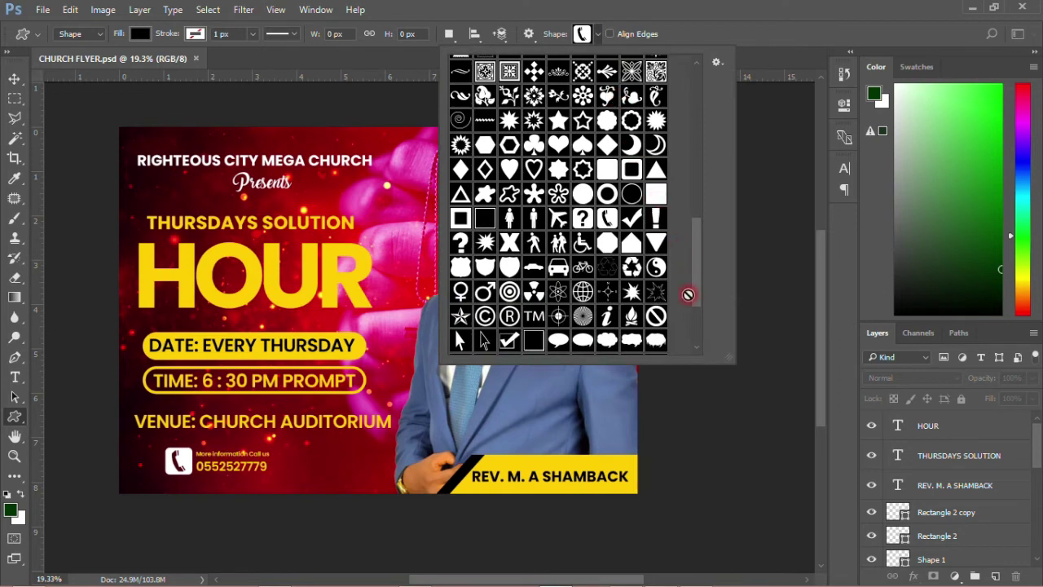
{"action": "left_click_drag", "start_coordinate": [693, 232], "coordinate": [696, 92]}
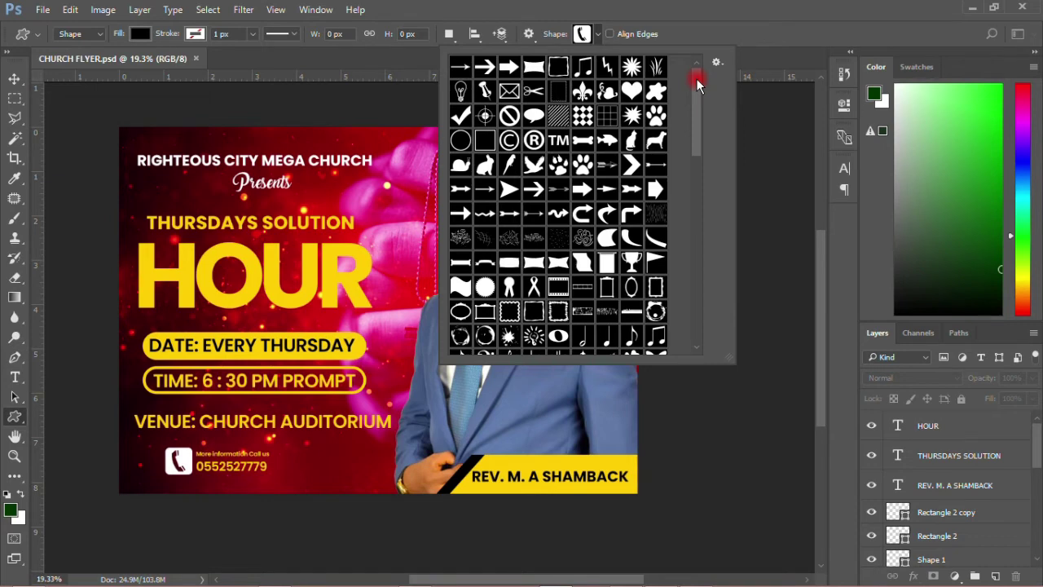
{"action": "left_click_drag", "start_coordinate": [696, 78], "coordinate": [705, 295]}
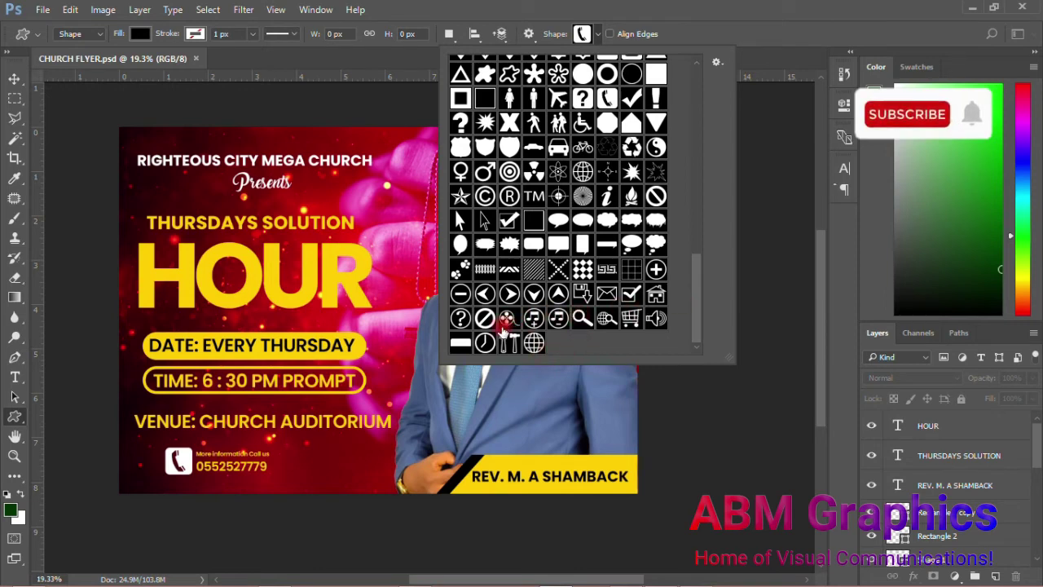
{"action": "left_click", "coordinate": [485, 343]}
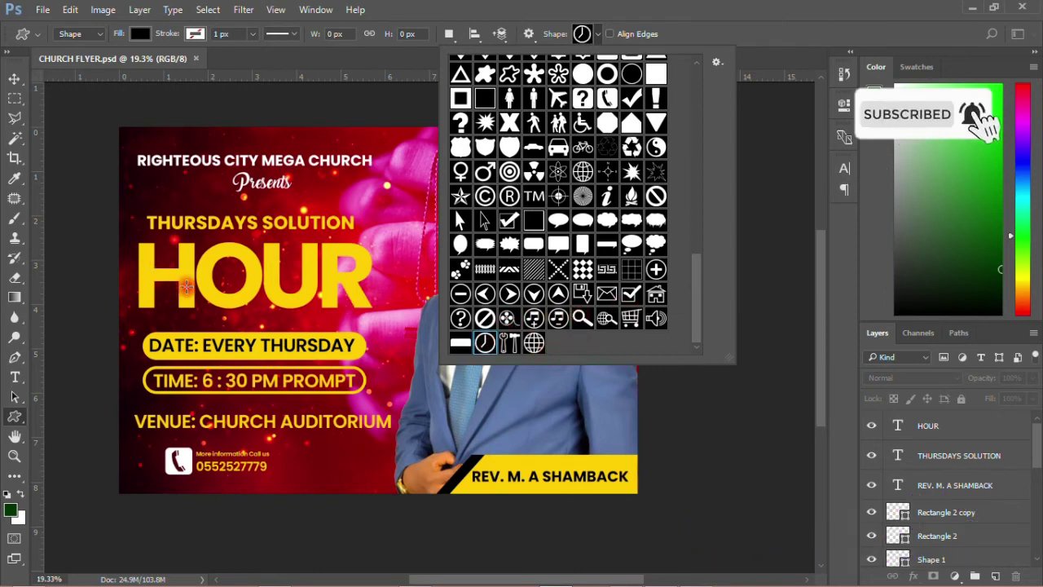
{"action": "left_click", "coordinate": [222, 255]}
{"action": "left_click_drag", "start_coordinate": [223, 258], "coordinate": [219, 290]}
{"action": "left_click", "coordinate": [15, 78]}
{"action": "scroll", "coordinate": [236, 277], "scroll_direction": "up", "scroll_amount": 5}
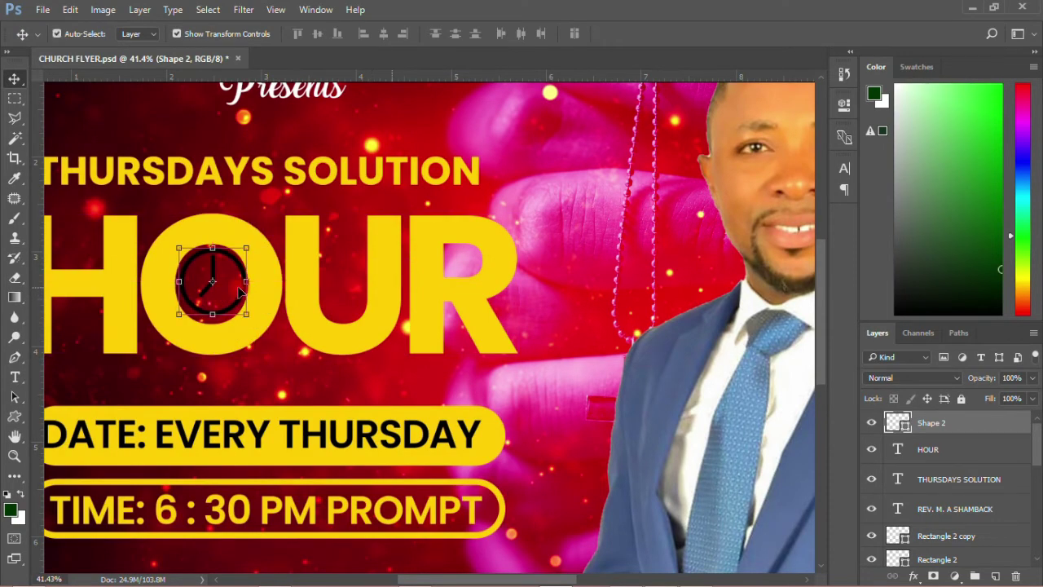
{"action": "scroll", "coordinate": [326, 236], "scroll_direction": "down", "scroll_amount": 1}
{"action": "scroll", "coordinate": [326, 237], "scroll_direction": "down", "scroll_amount": 2}
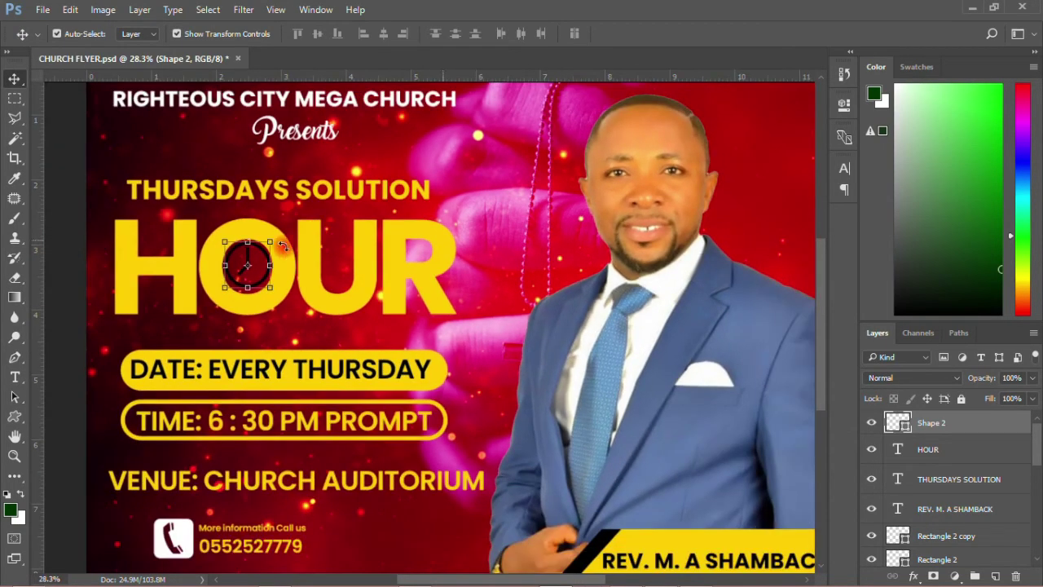
- Draw a circle around the clock in the O and fill it with the O's yellow
{"action": "left_click", "coordinate": [15, 415]}
{"action": "right_click", "coordinate": [14, 417]}
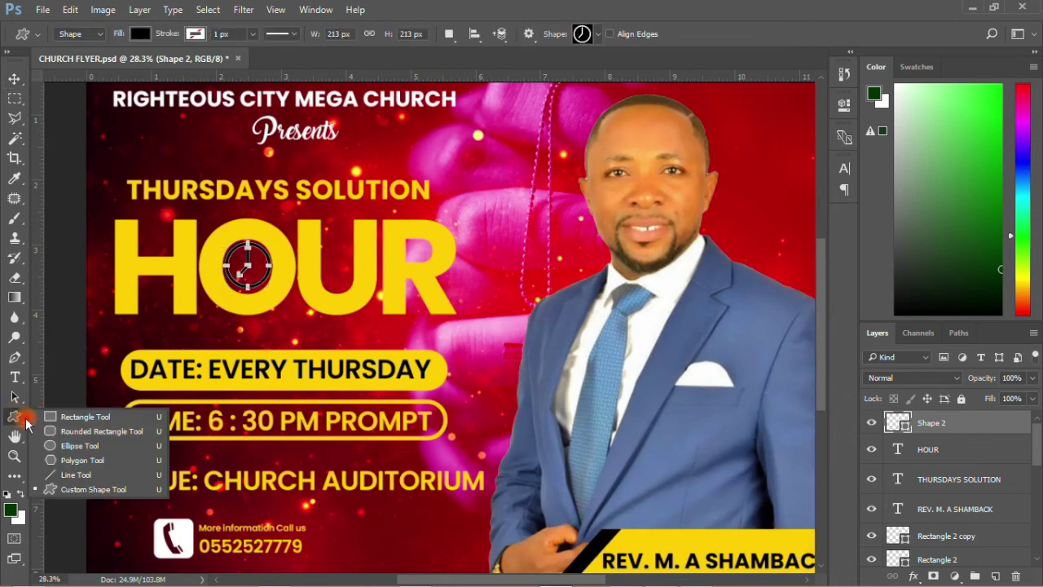
{"action": "left_click", "coordinate": [73, 442]}
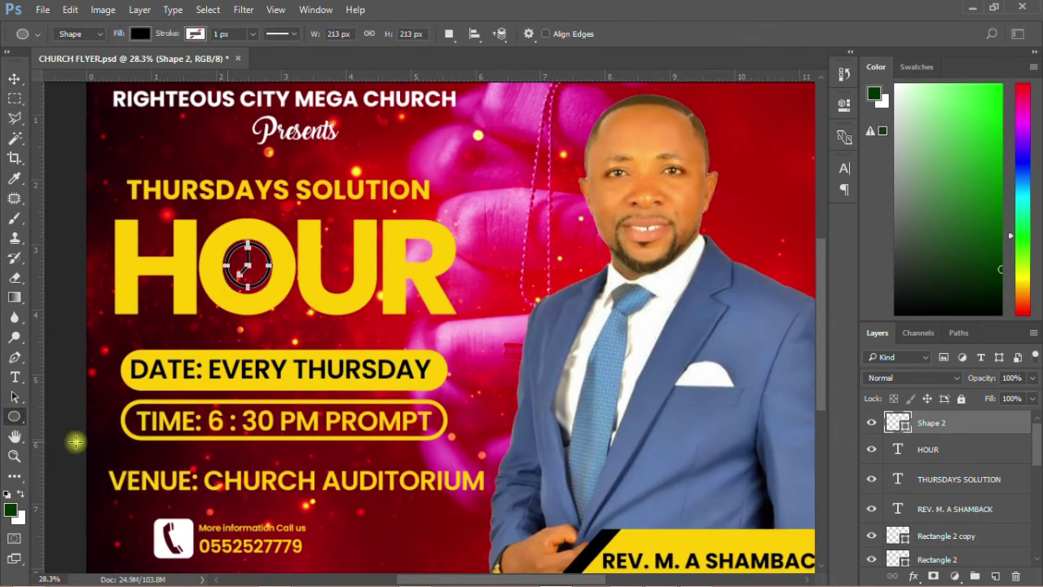
{"action": "left_click", "coordinate": [920, 449]}
{"action": "left_click_drag", "start_coordinate": [218, 236], "coordinate": [269, 306]}
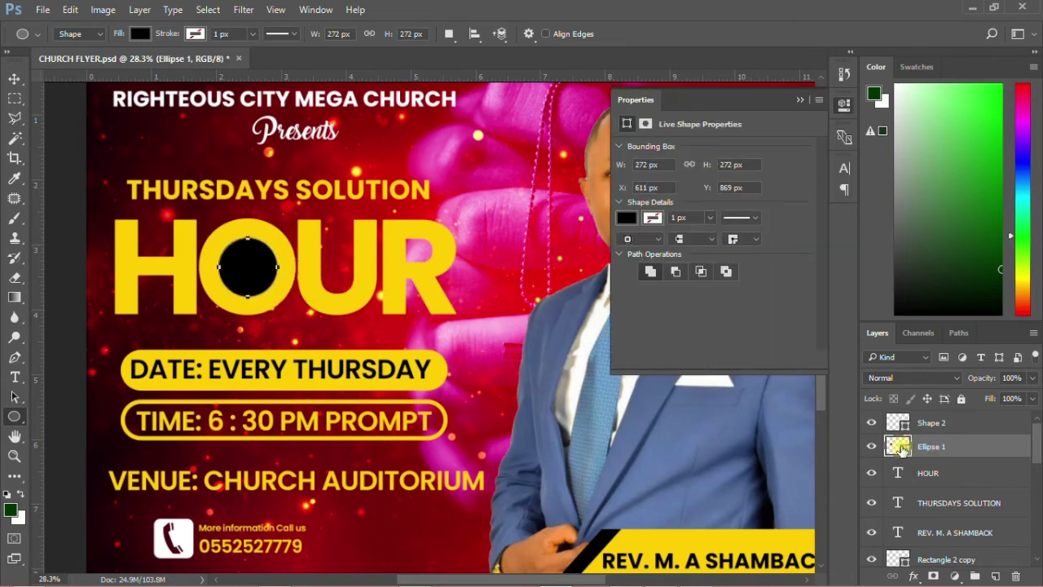
{"action": "double_click", "coordinate": [899, 446]}
{"action": "left_click", "coordinate": [277, 238]}
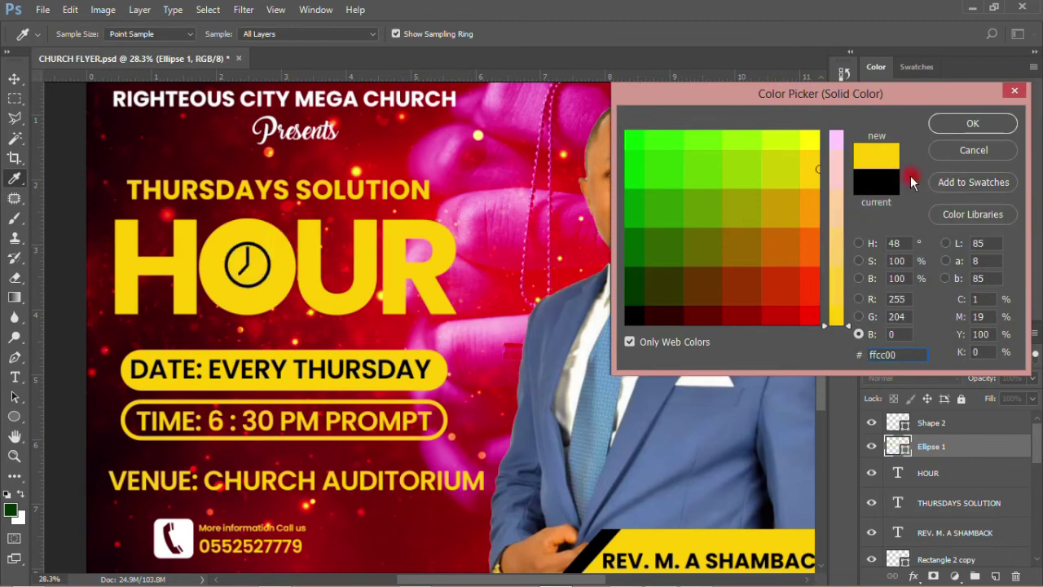
{"action": "left_click", "coordinate": [945, 123]}
- Enlarge the clock to fill the O and move the yellow circle down into it
{"action": "left_click", "coordinate": [15, 79]}
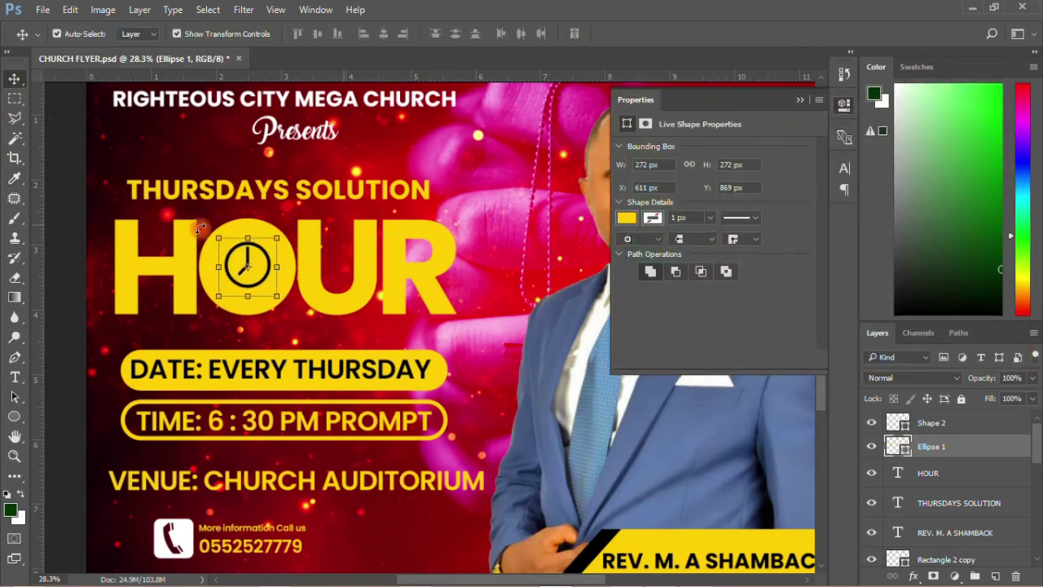
{"action": "left_click", "coordinate": [930, 422]}
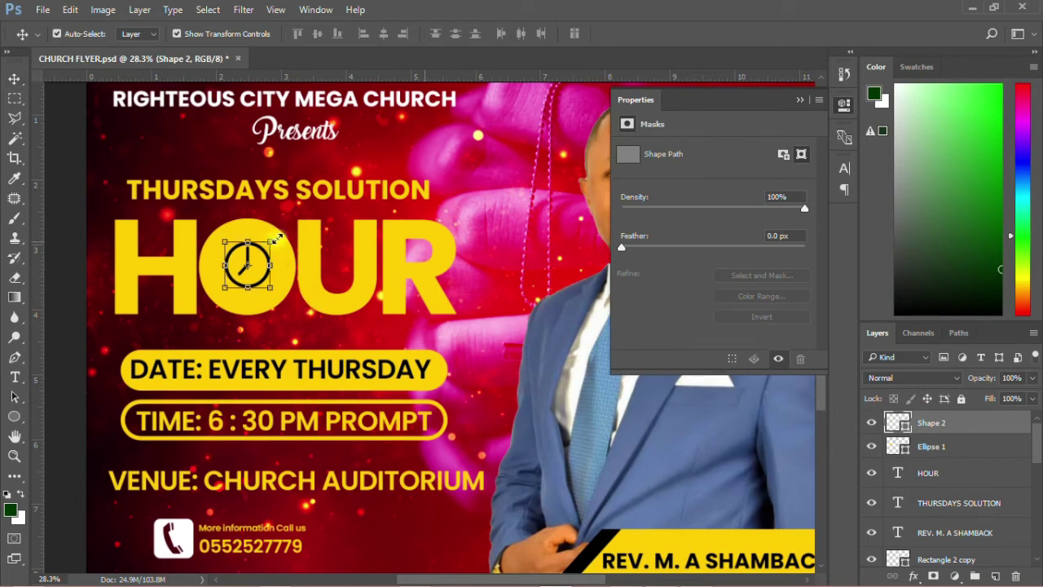
{"action": "left_click_drag", "start_coordinate": [271, 241], "coordinate": [294, 226]}
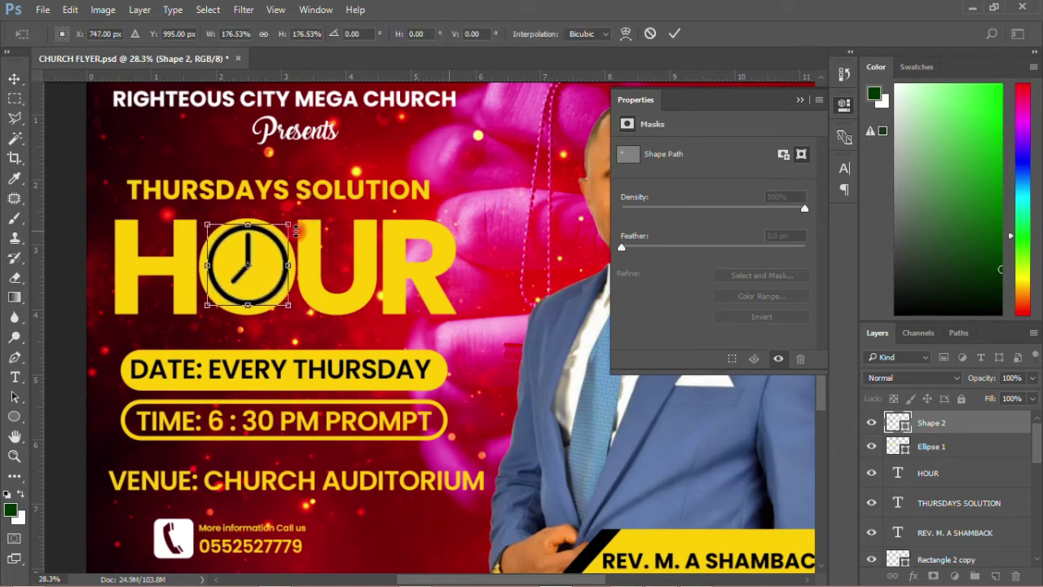
{"action": "left_click", "coordinate": [676, 34]}
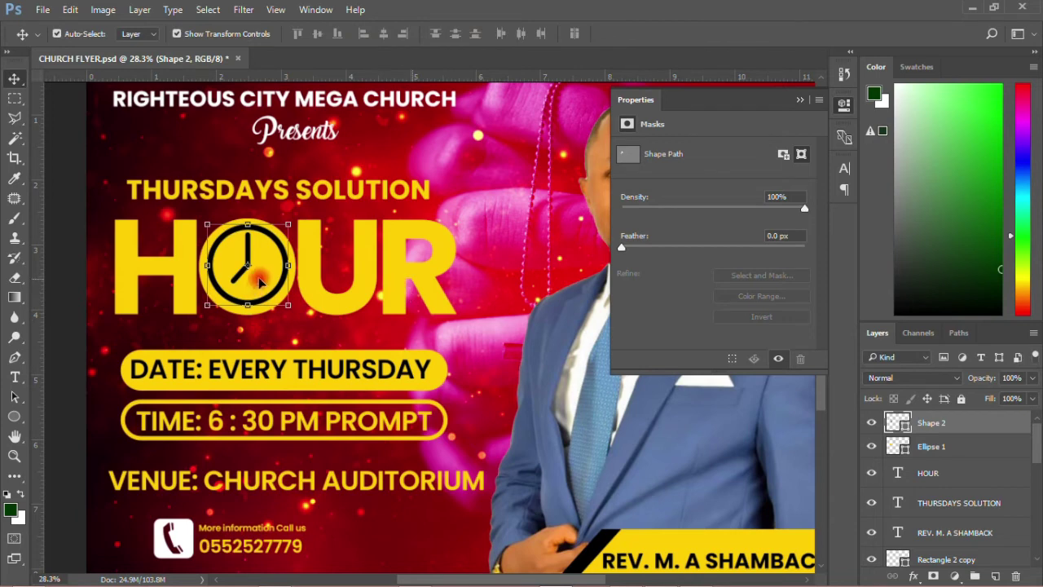
{"action": "mouse_move", "coordinate": [259, 279]}
{"action": "left_mouse_down"}
{"action": "mouse_move", "coordinate": [261, 290]}
{"action": "mouse_move", "coordinate": [287, 279]}
{"action": "mouse_move", "coordinate": [273, 284]}
{"action": "left_mouse_up"}
{"action": "left_click", "coordinate": [929, 423]}
- Fit the flyer in view and save CHURCH FLYER.psd with the clock inside HOUR
{"action": "left_click", "coordinate": [78, 269], "text": "ctrl"}
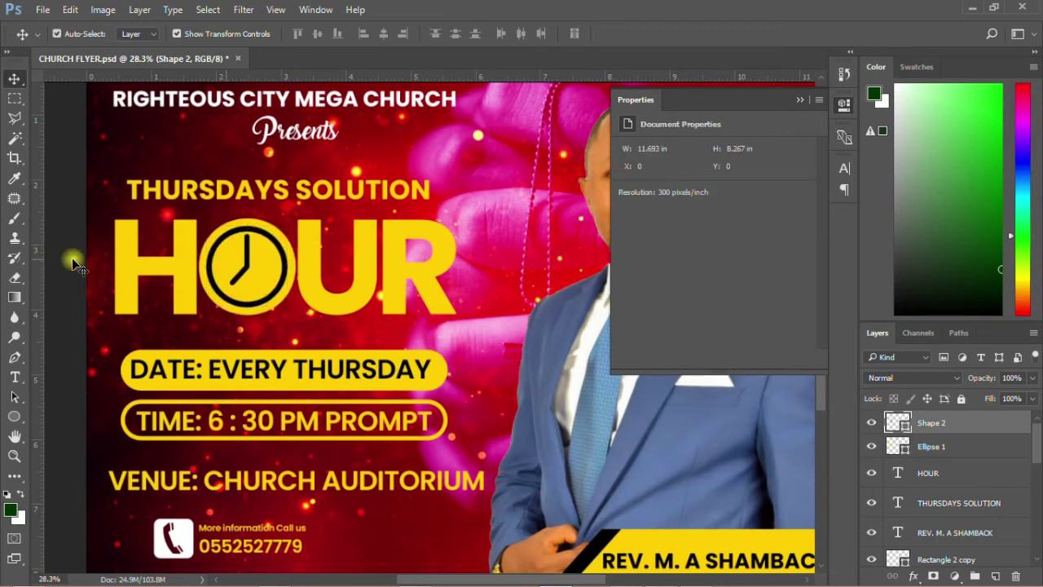
{"action": "key", "text": "ctrl+0"}
{"action": "scroll", "coordinate": [231, 303], "scroll_direction": "down", "scroll_amount": 2}
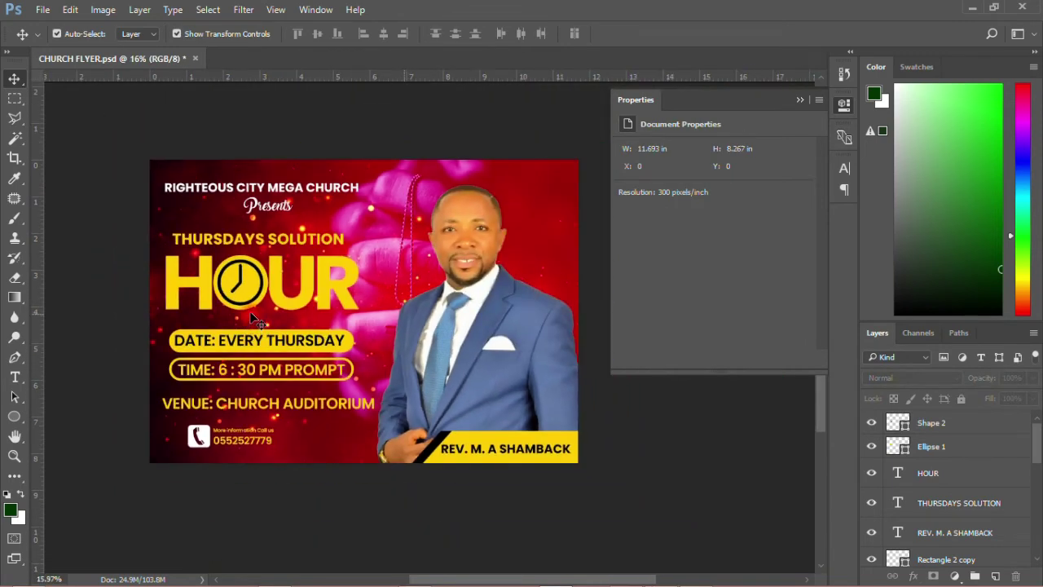
{"action": "left_click", "coordinate": [42, 9]}
{"action": "left_click", "coordinate": [62, 162]}
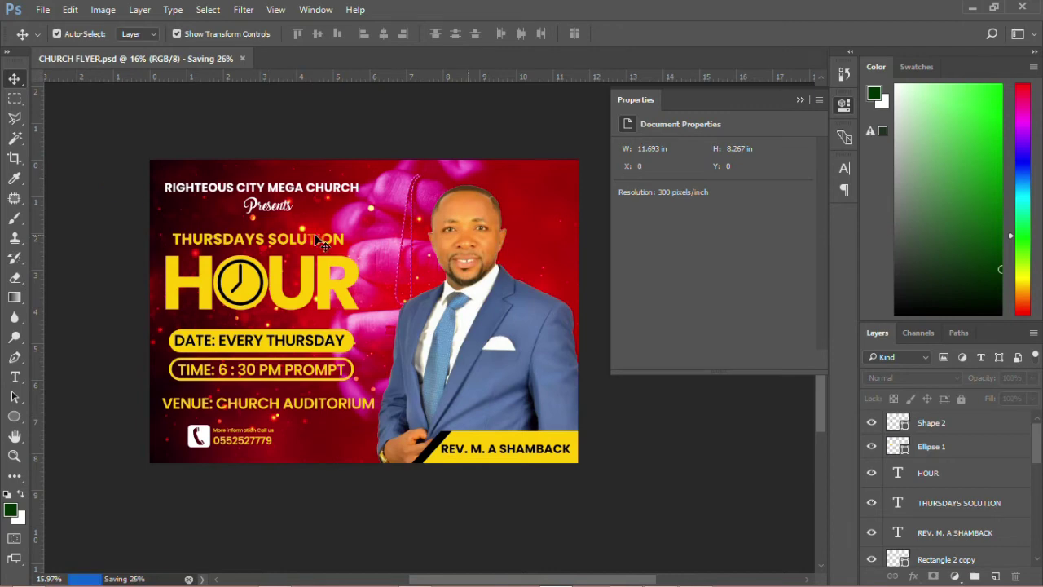
{"action": "left_click", "coordinate": [844, 103]}
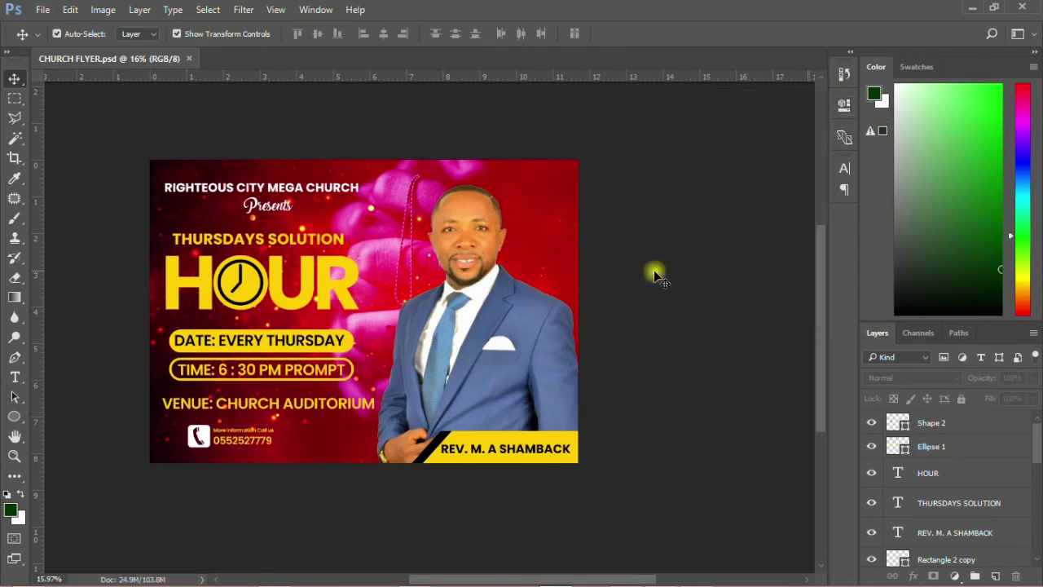
{"action": "scroll", "coordinate": [252, 340], "scroll_direction": "up", "scroll_amount": 1}
{"action": "scroll", "coordinate": [305, 310], "scroll_direction": "up", "scroll_amount": 1}
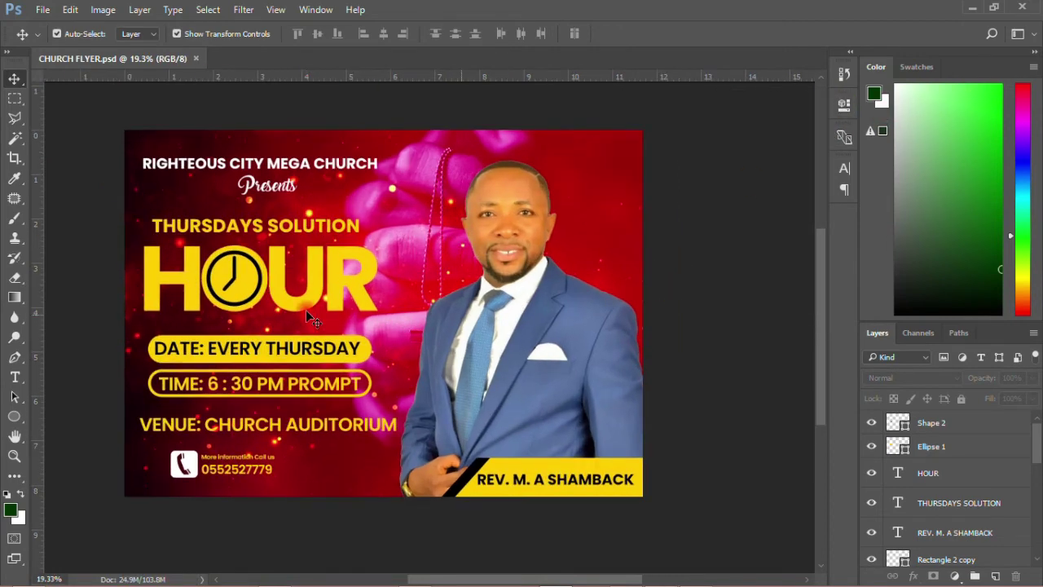
{"action": "left_click", "coordinate": [346, 287]}
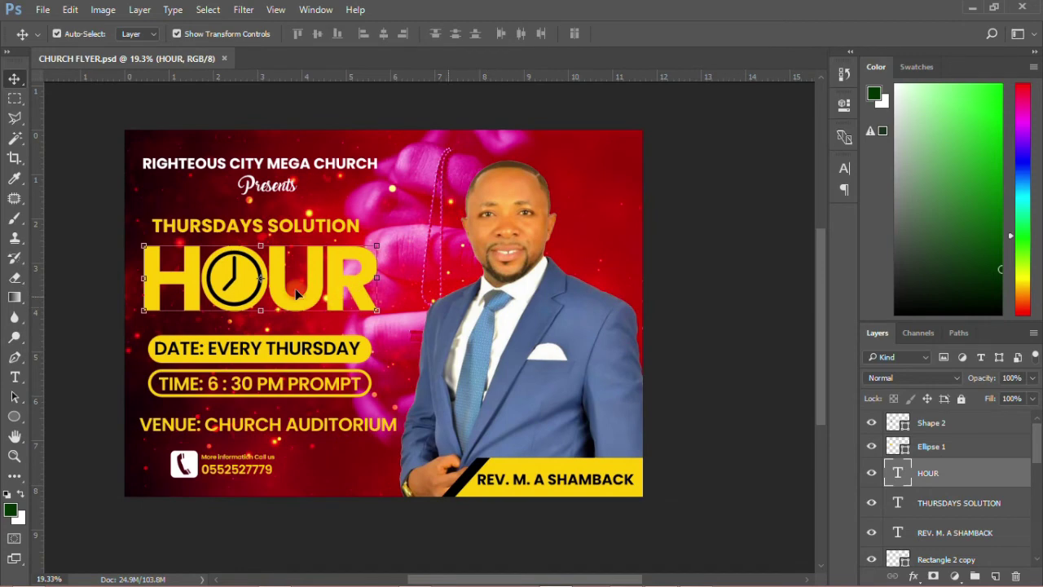
- Give HOUR a Bevel & Emboss with Soften 9 px and Depth 1%, plus a 32 px drop shadow
{"action": "left_click", "coordinate": [914, 576]}
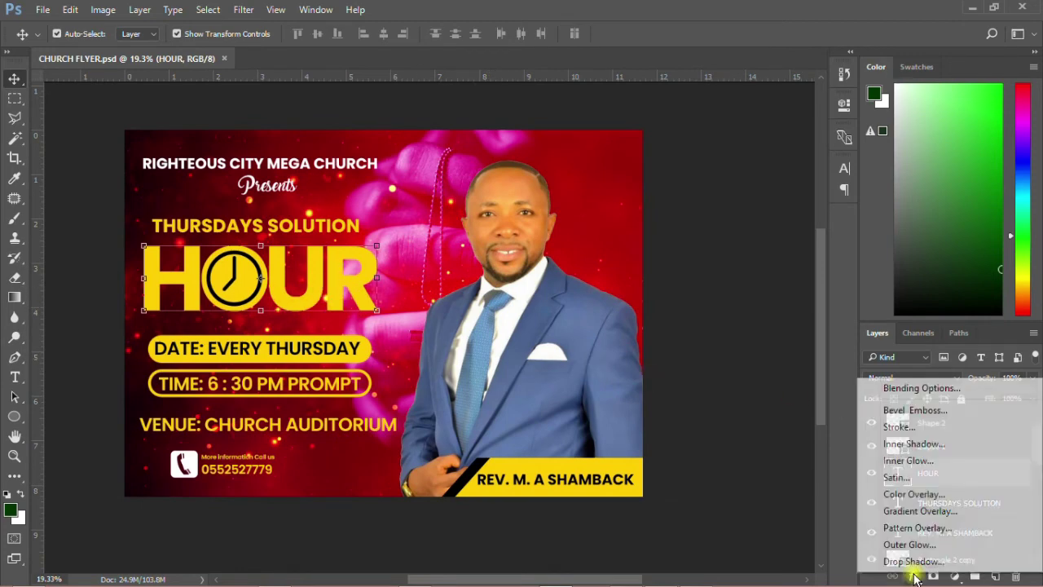
{"action": "left_click", "coordinate": [914, 410]}
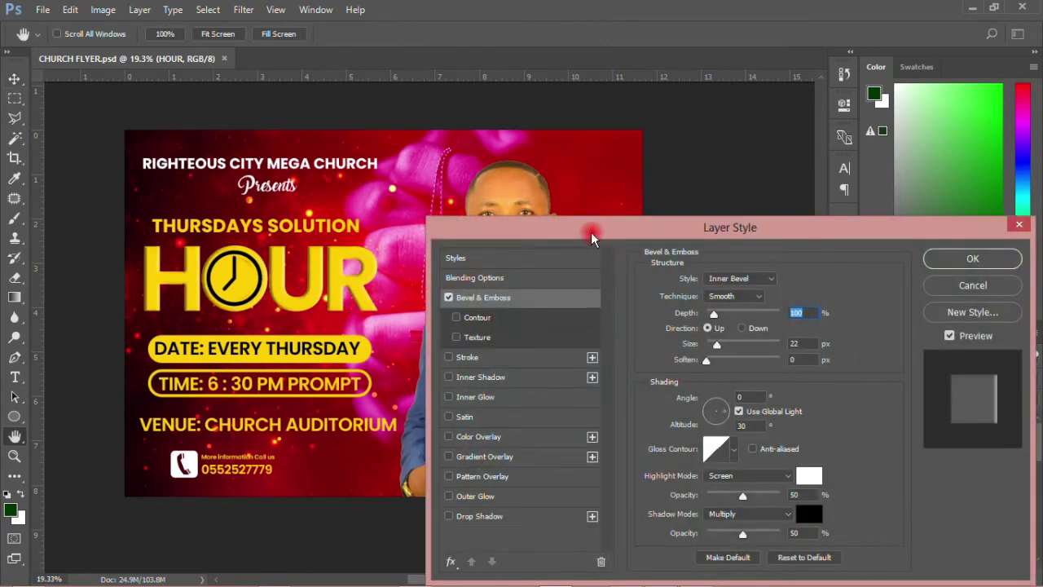
{"action": "left_click_drag", "start_coordinate": [570, 229], "coordinate": [659, 149]}
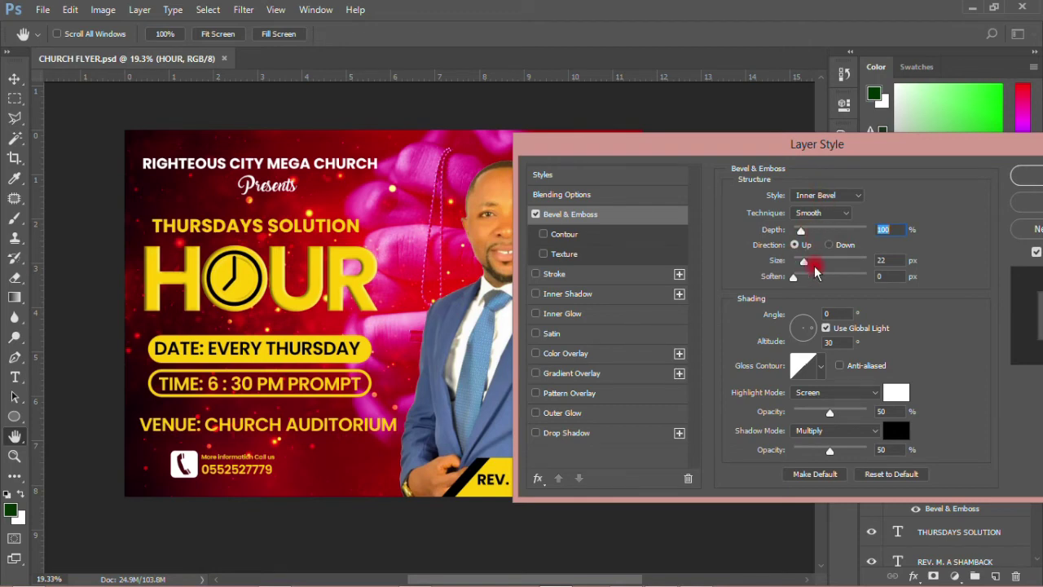
{"action": "left_click_drag", "start_coordinate": [793, 277], "coordinate": [835, 283]}
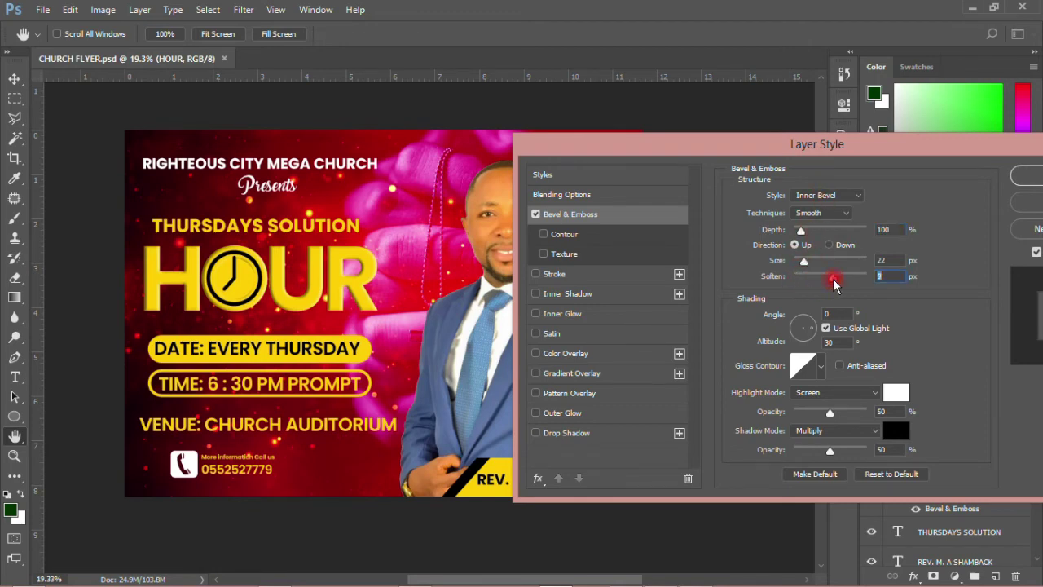
{"action": "left_click", "coordinate": [802, 231]}
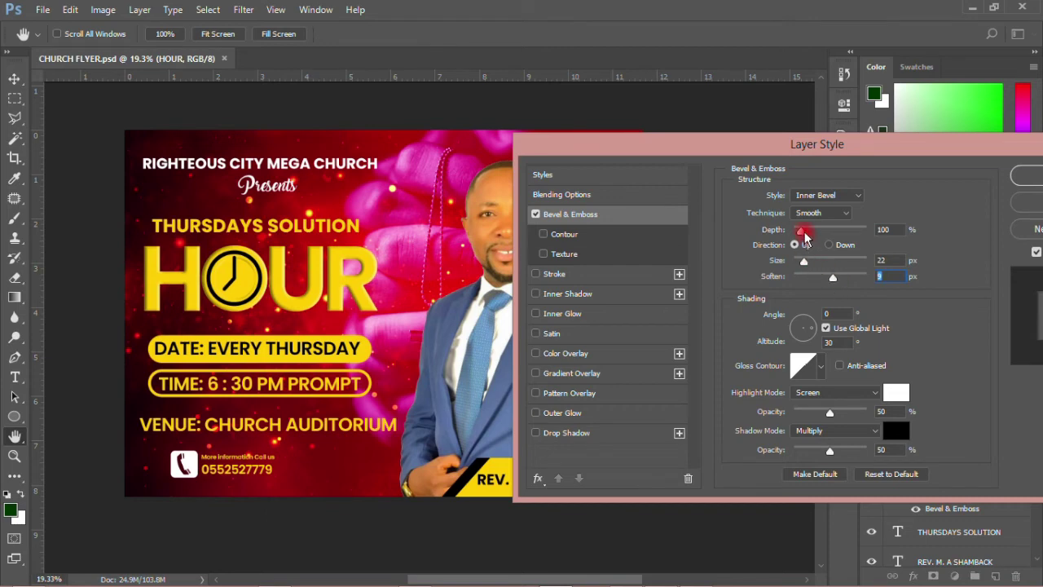
{"action": "mouse_move", "coordinate": [804, 236]}
{"action": "left_mouse_down"}
{"action": "mouse_move", "coordinate": [828, 226]}
{"action": "mouse_move", "coordinate": [790, 233]}
{"action": "left_mouse_up"}
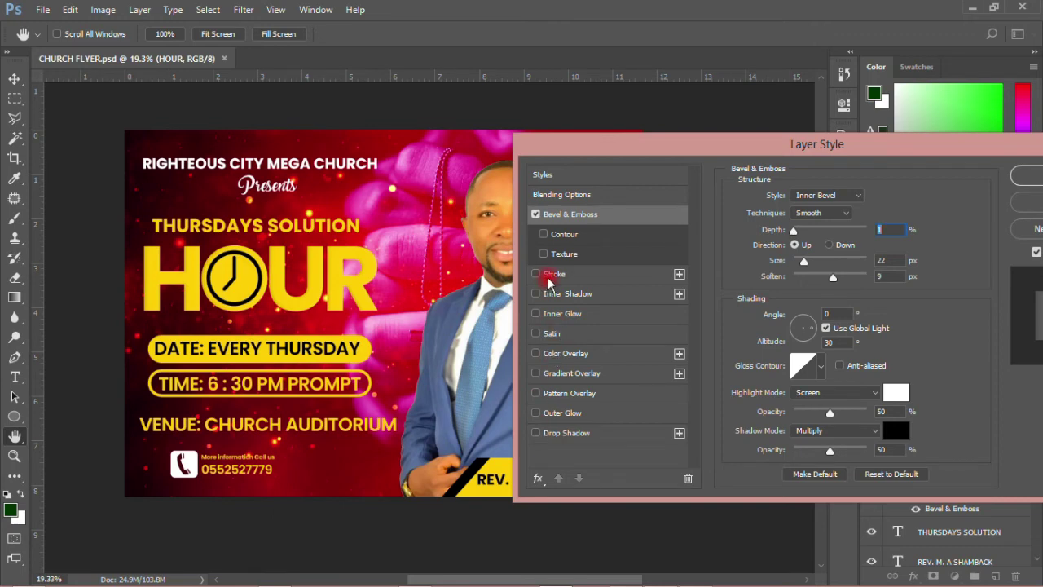
{"action": "left_click", "coordinate": [552, 433]}
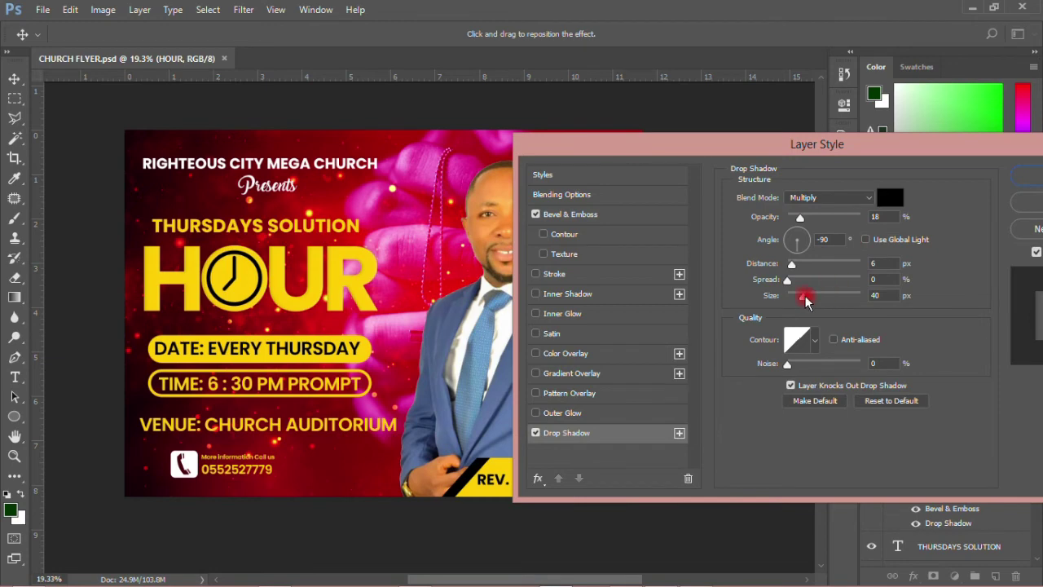
{"action": "left_click_drag", "start_coordinate": [802, 299], "coordinate": [802, 299]}
- Add a 10 px yellow stroke to HOUR, apply the effects, and nudge THURSDAYS SOLUTION right
{"action": "left_click", "coordinate": [558, 275]}
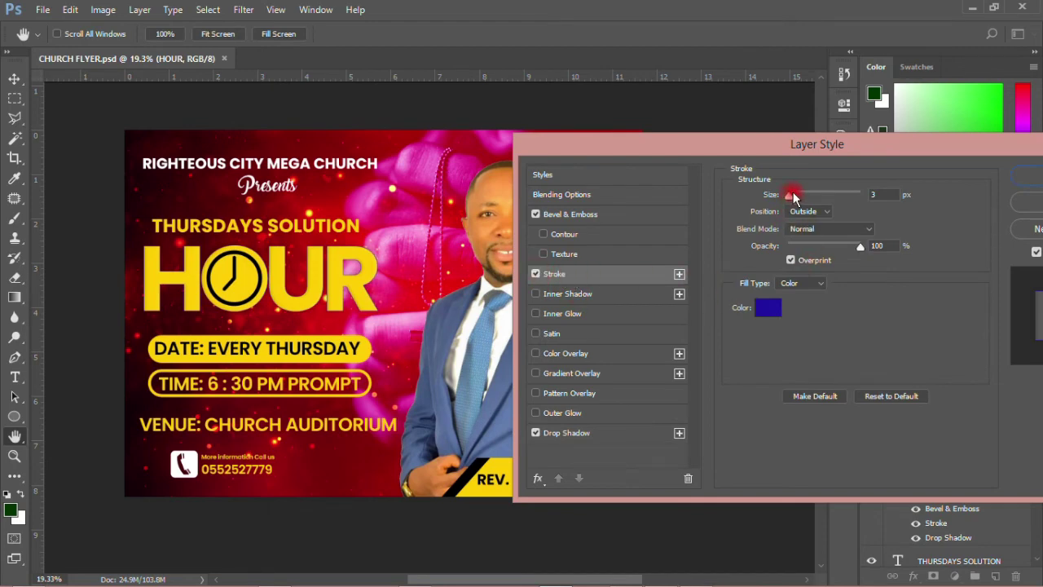
{"action": "left_click_drag", "start_coordinate": [794, 197], "coordinate": [800, 196]}
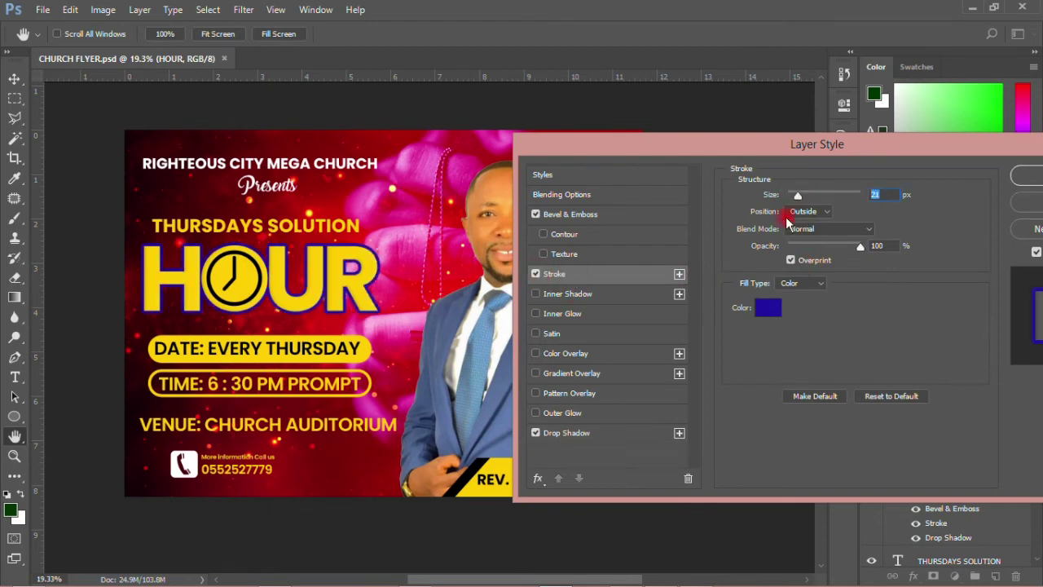
{"action": "left_click", "coordinate": [758, 315]}
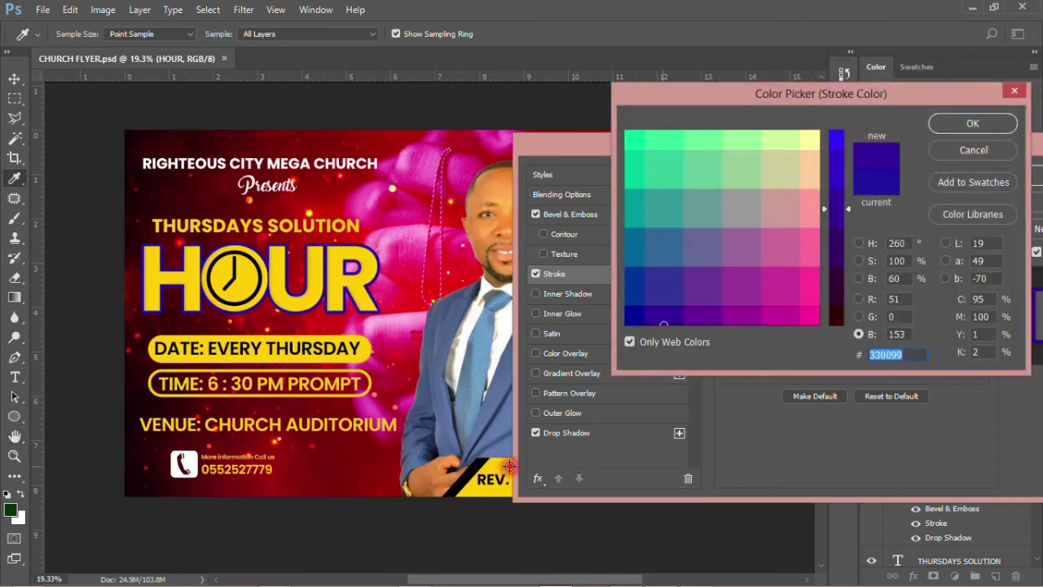
{"action": "left_click", "coordinate": [509, 465]}
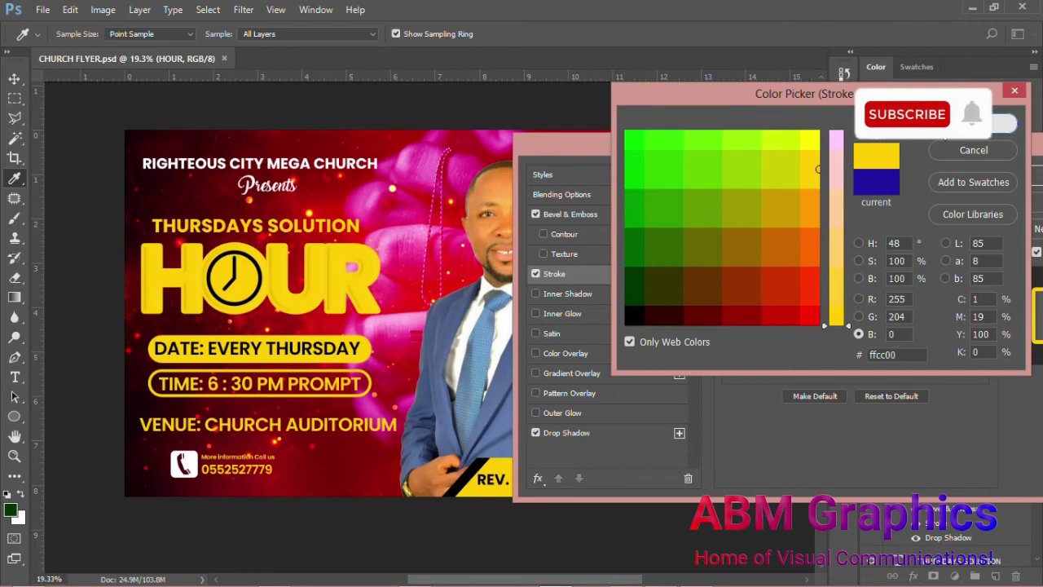
{"action": "left_click", "coordinate": [973, 122]}
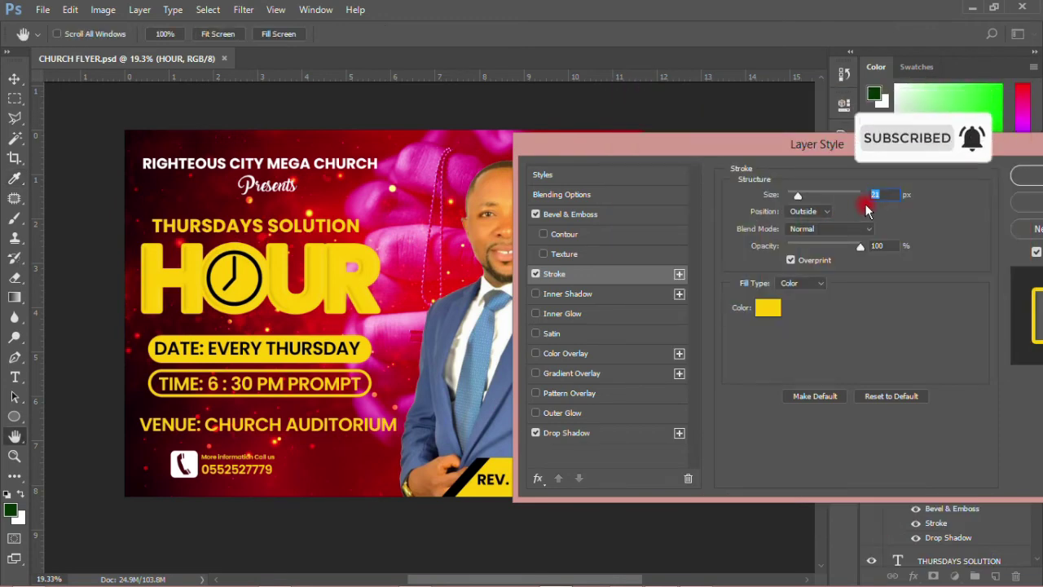
{"action": "type", "text": "10"}
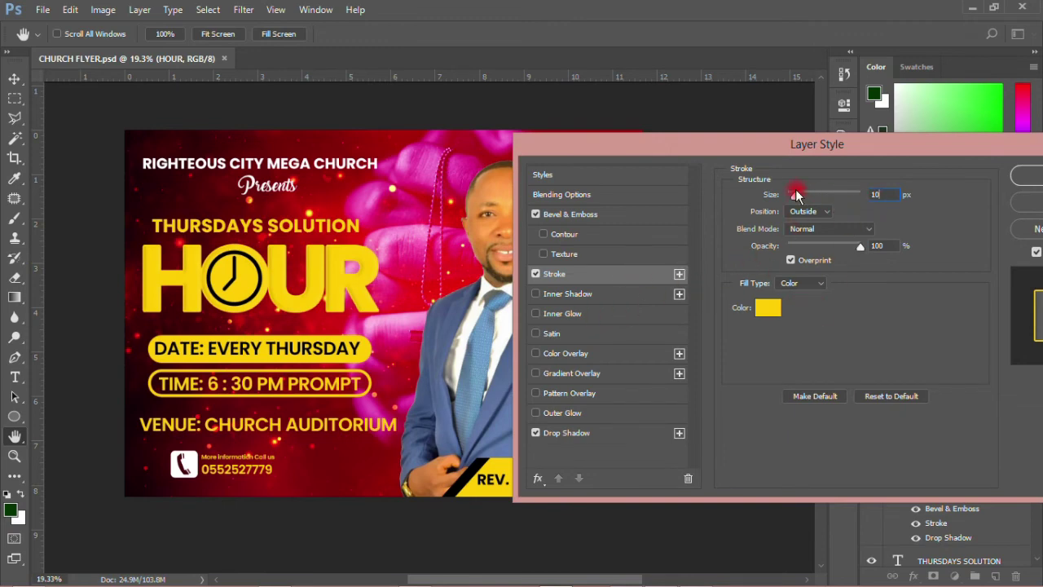
{"action": "left_click_drag", "start_coordinate": [724, 147], "coordinate": [683, 150]}
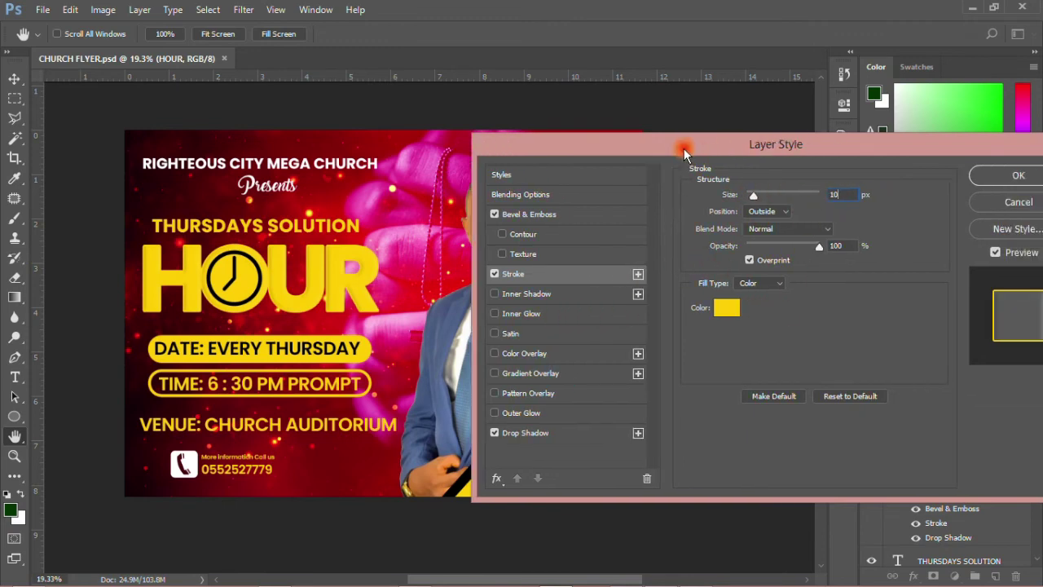
{"action": "left_click", "coordinate": [1029, 181]}
{"action": "left_click_drag", "start_coordinate": [350, 237], "coordinate": [359, 236]}
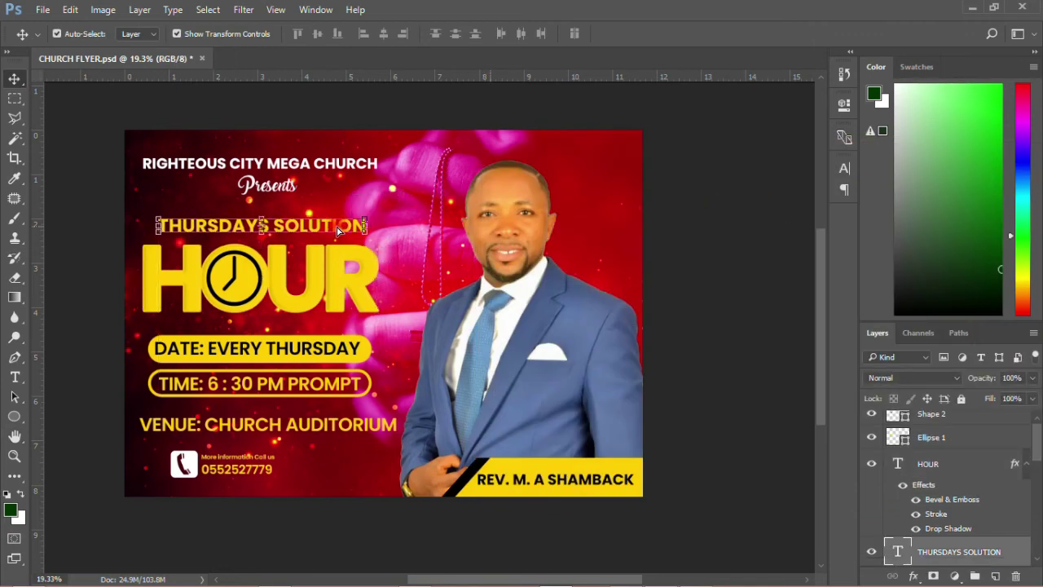
- Save the flyer, then unlock and expand the BACKGROUND layer group
{"action": "left_click", "coordinate": [720, 262]}
{"action": "key", "text": "ctrl+s"}
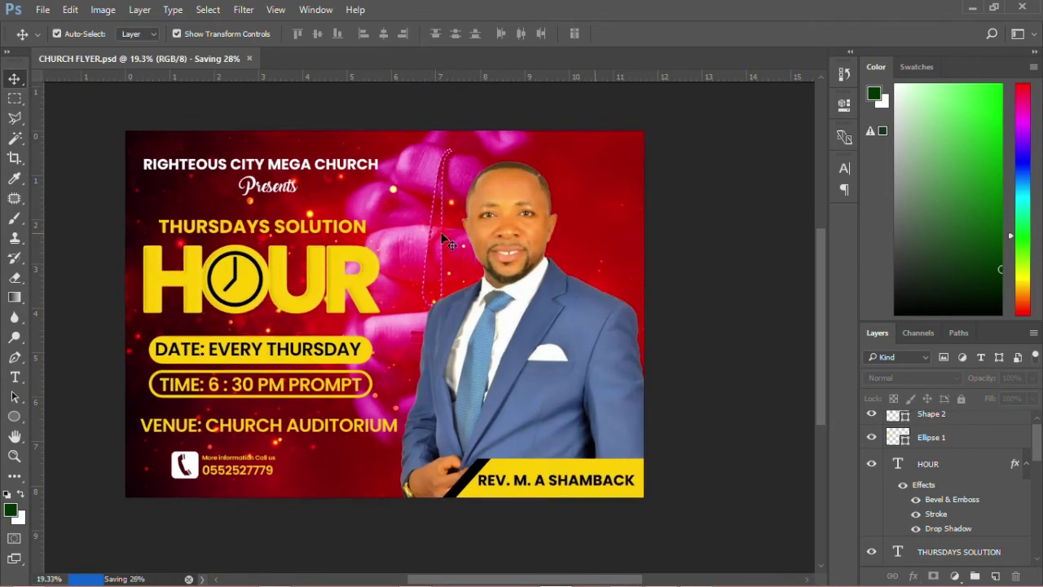
{"action": "scroll", "coordinate": [887, 480], "scroll_direction": "down", "scroll_amount": 10}
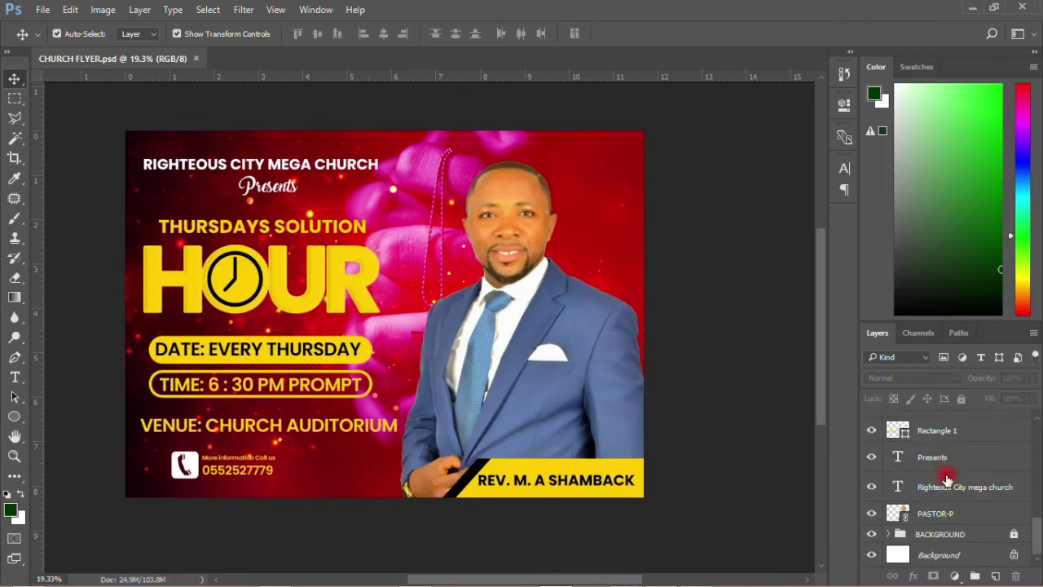
{"action": "left_click", "coordinate": [1013, 535]}
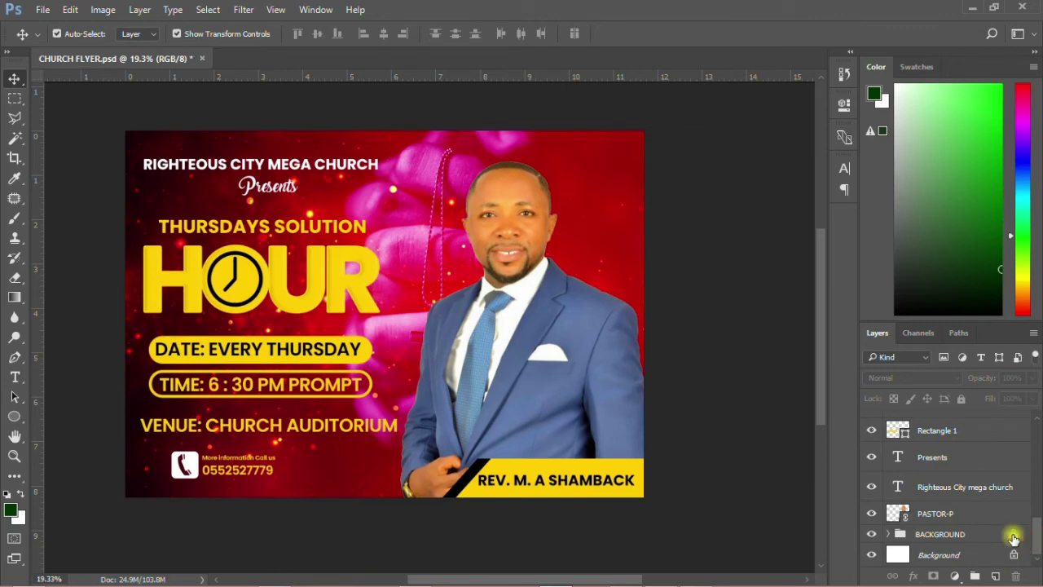
{"action": "left_click", "coordinate": [899, 540]}
{"action": "left_click", "coordinate": [889, 533]}
{"action": "scroll", "coordinate": [912, 525], "scroll_direction": "down", "scroll_amount": 3}
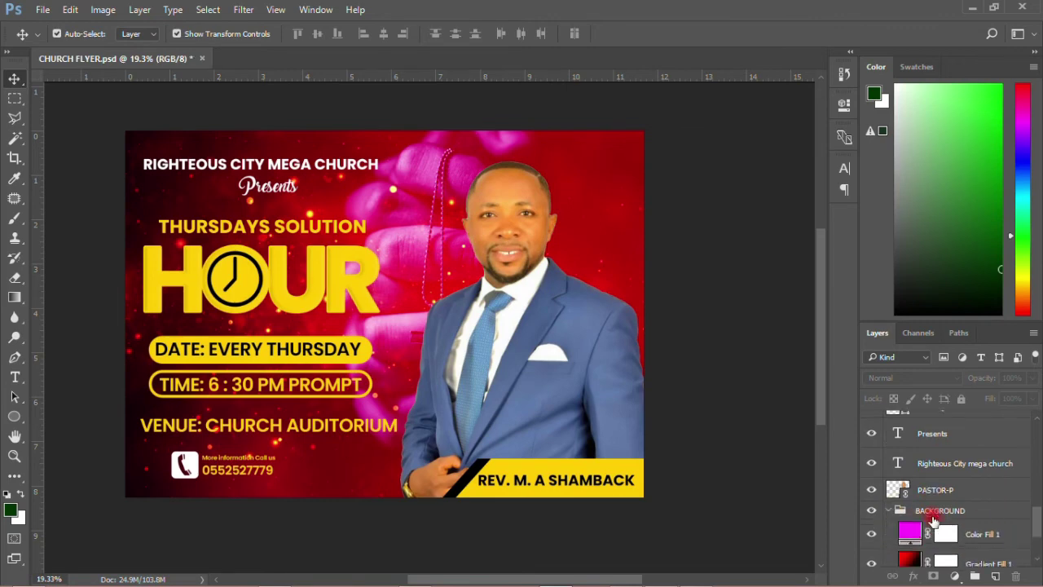
- Select the praying-hands photo layer and begin adjusting its opacity
{"action": "left_click", "coordinate": [904, 541]}
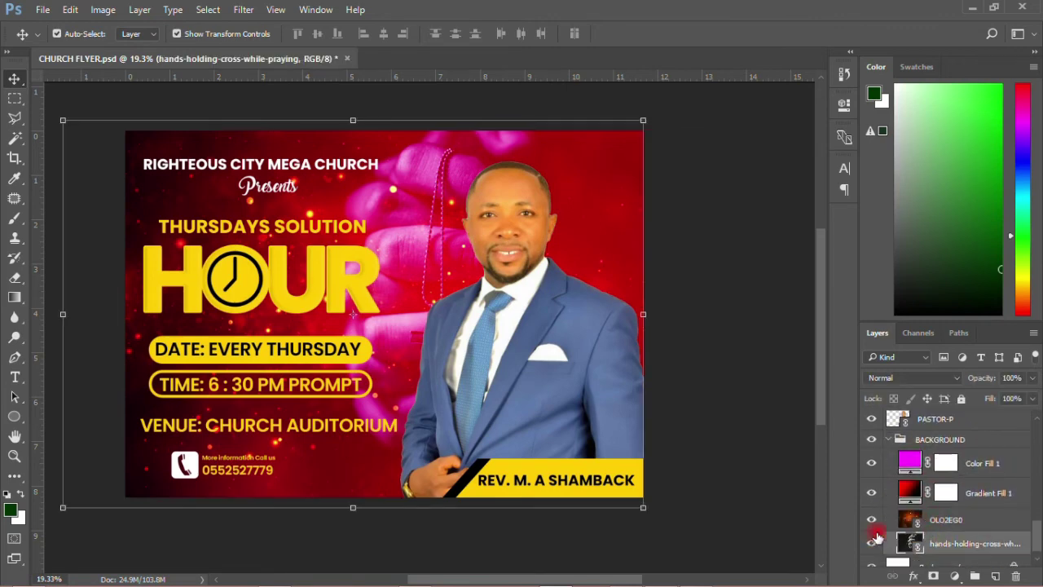
{"action": "left_click_drag", "start_coordinate": [918, 541], "coordinate": [942, 547]}
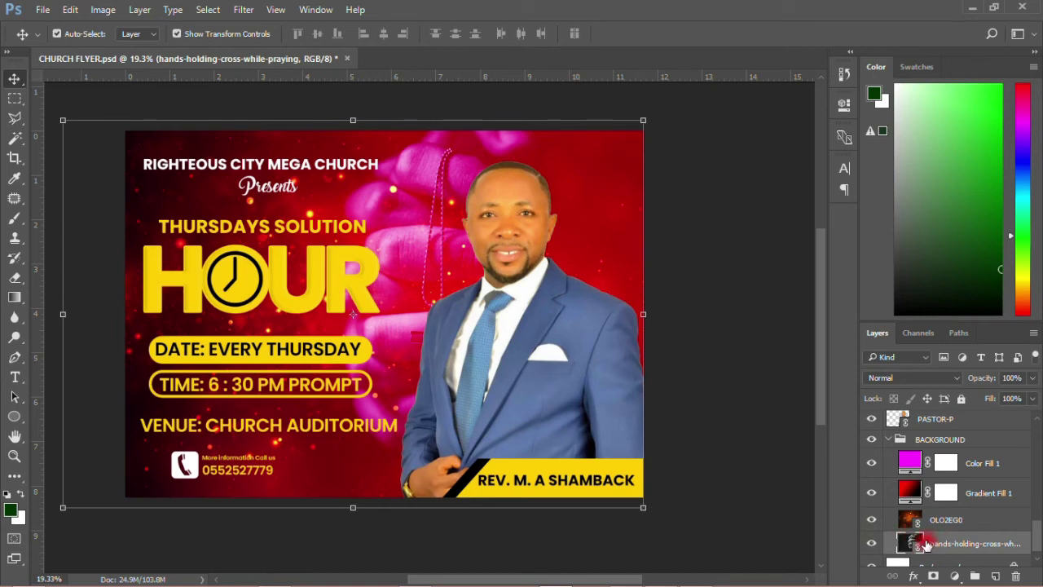
{"action": "left_click_drag", "start_coordinate": [1034, 378], "coordinate": [1041, 401]}
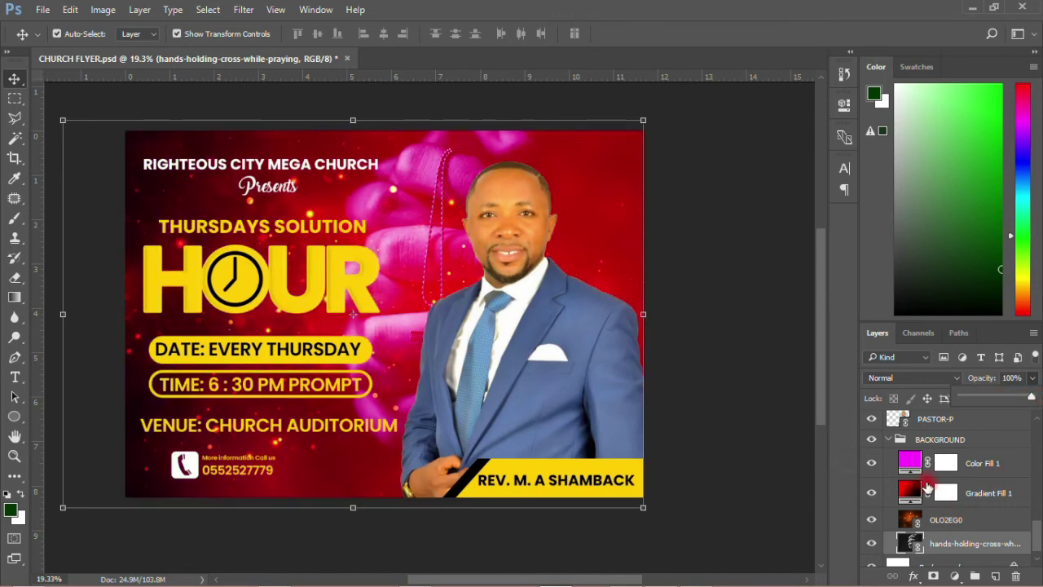
- Set the Gradient Fill 1 layer's blend mode to Multiply
{"action": "left_click", "coordinate": [973, 466]}
{"action": "left_click", "coordinate": [970, 492]}
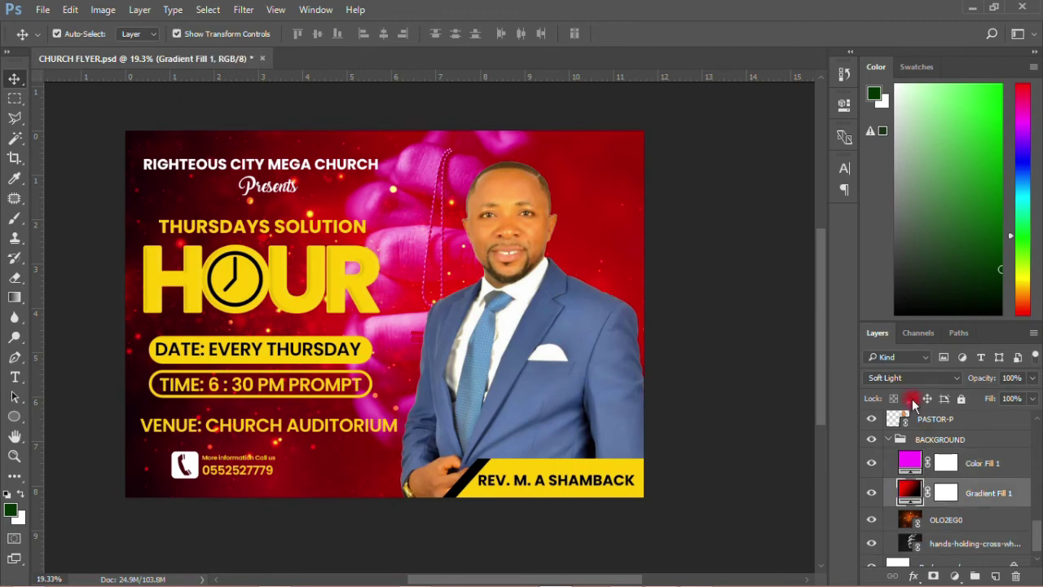
{"action": "left_click", "coordinate": [911, 379]}
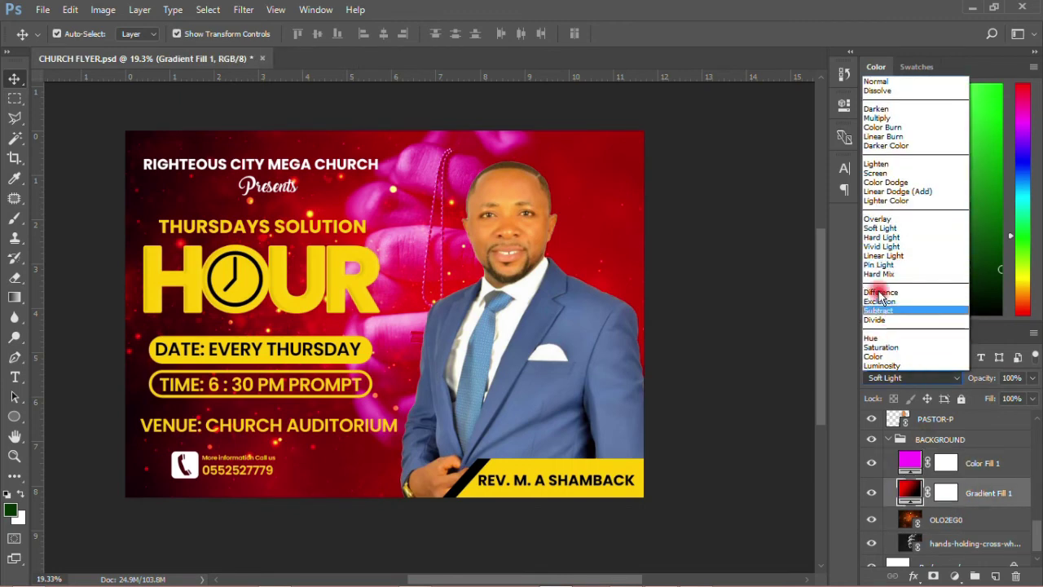
{"action": "left_click", "coordinate": [878, 118]}
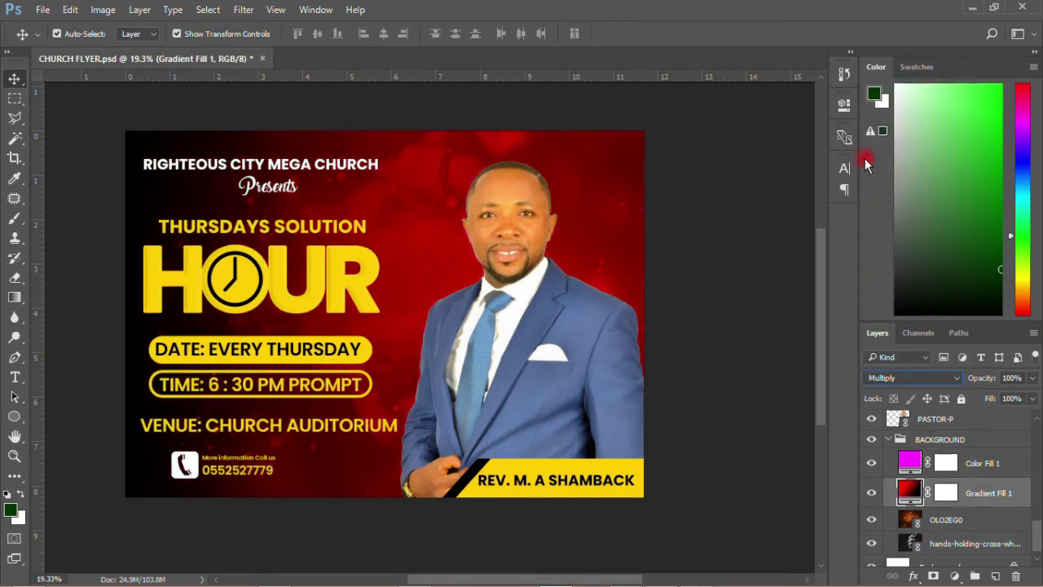
- Lower the praying-hands photo's opacity to about 52%
{"action": "left_click", "coordinate": [942, 542]}
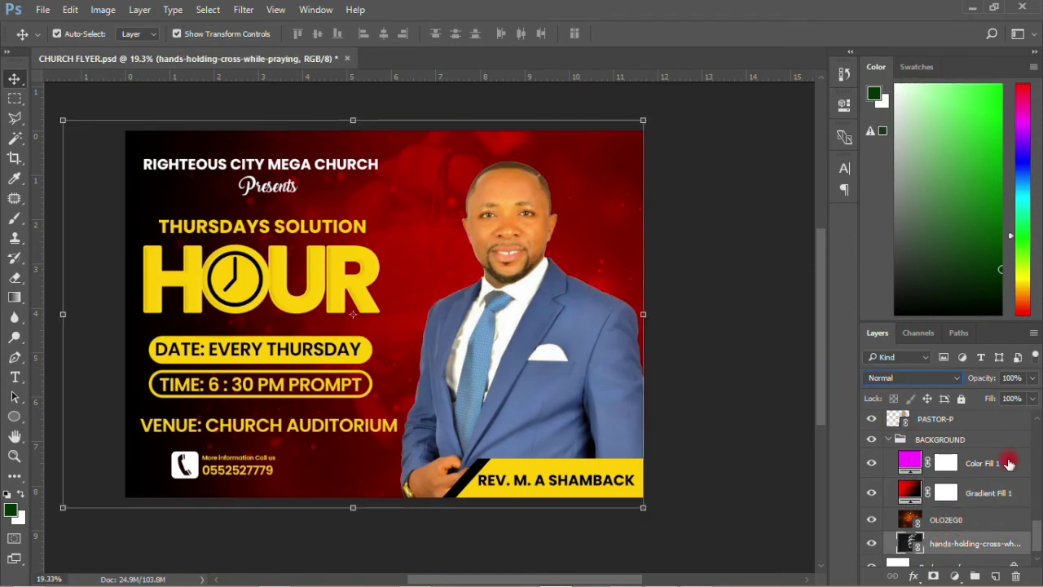
{"action": "left_click", "coordinate": [1030, 379]}
{"action": "left_click_drag", "start_coordinate": [1030, 398], "coordinate": [1000, 398]}
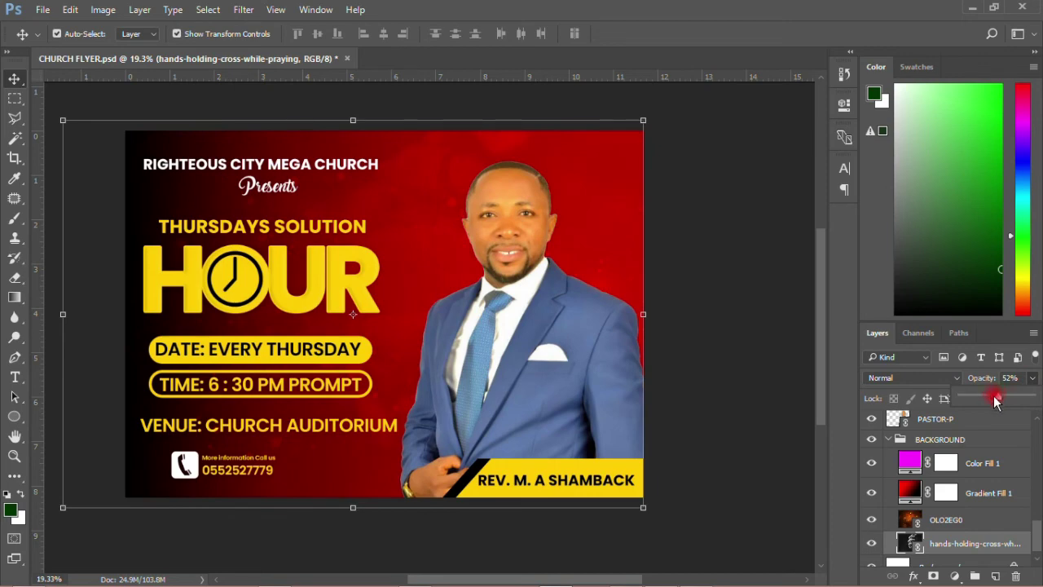
{"action": "left_click", "coordinate": [750, 352]}
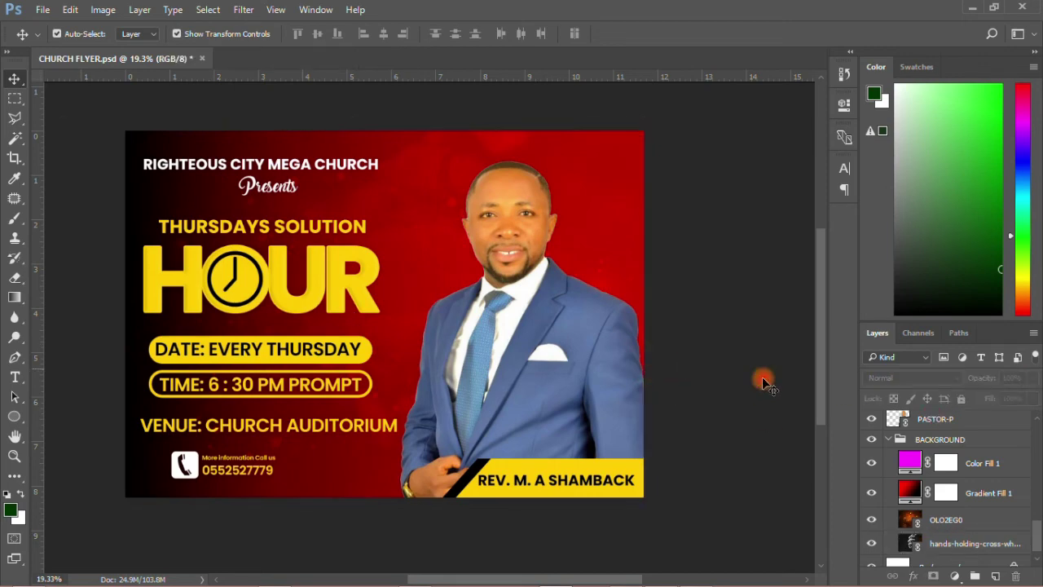
{"action": "left_click", "coordinate": [935, 516]}
- Deselect the OLOZEGO layer and save the flyer
{"action": "left_click_drag", "start_coordinate": [935, 512], "coordinate": [936, 490]}
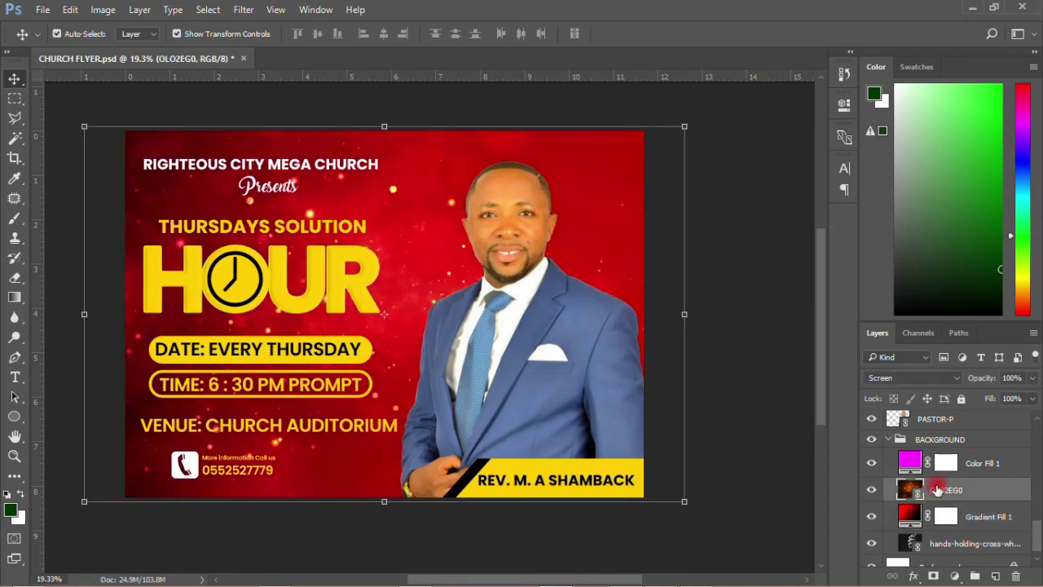
{"action": "left_click", "coordinate": [766, 384]}
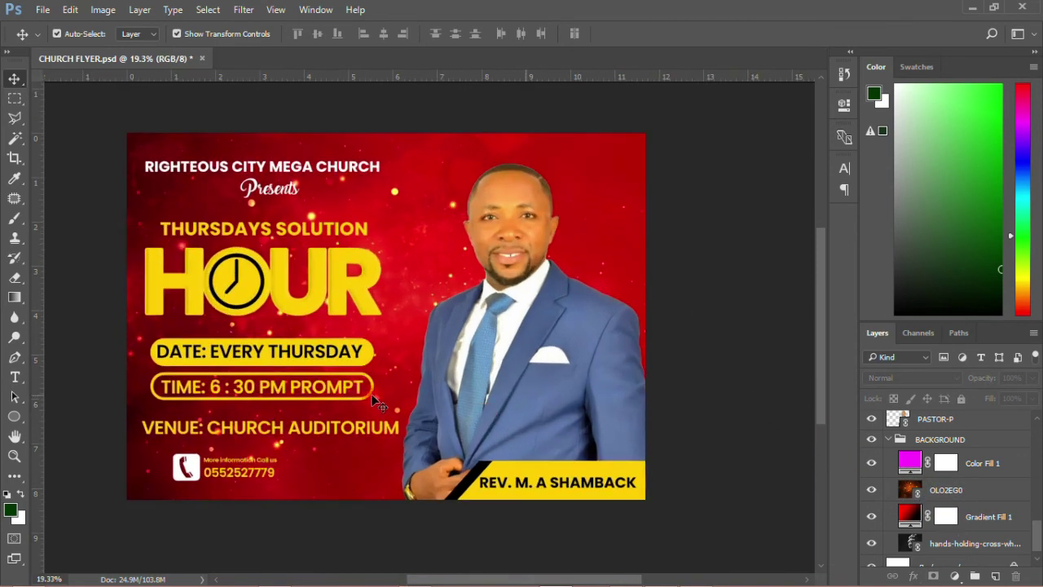
{"action": "left_click", "coordinate": [44, 10]}
{"action": "left_click", "coordinate": [49, 164]}
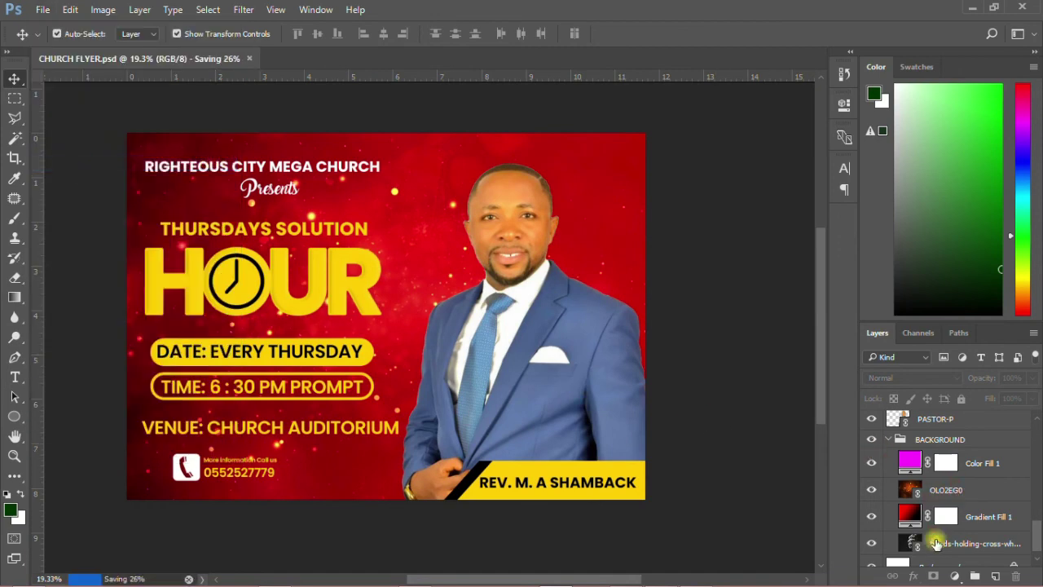
- Move the praying-hands layer above Gradient Fill 1 and save again
{"action": "left_click_drag", "start_coordinate": [935, 543], "coordinate": [932, 507]}
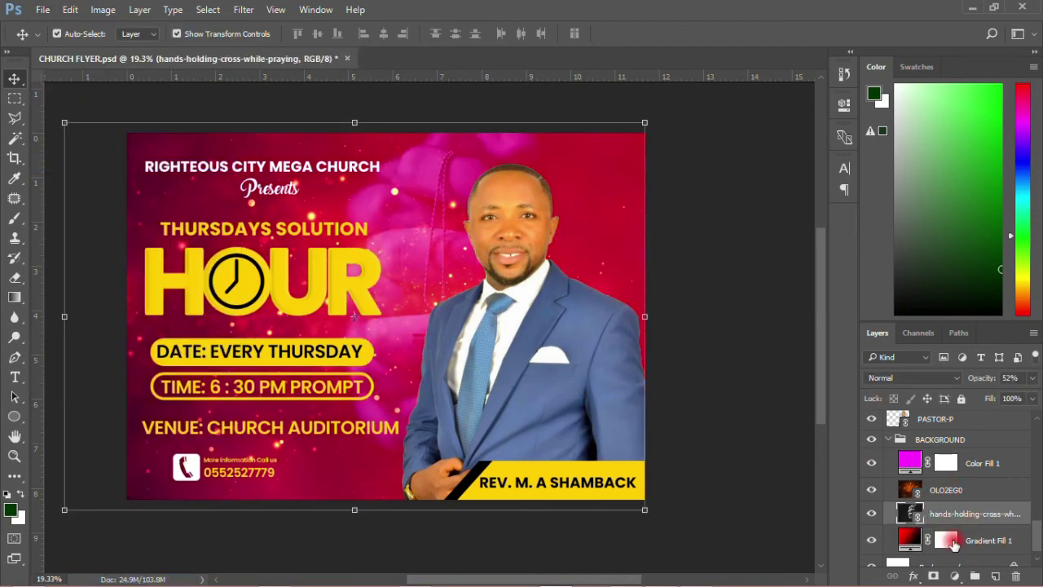
{"action": "left_click", "coordinate": [775, 432]}
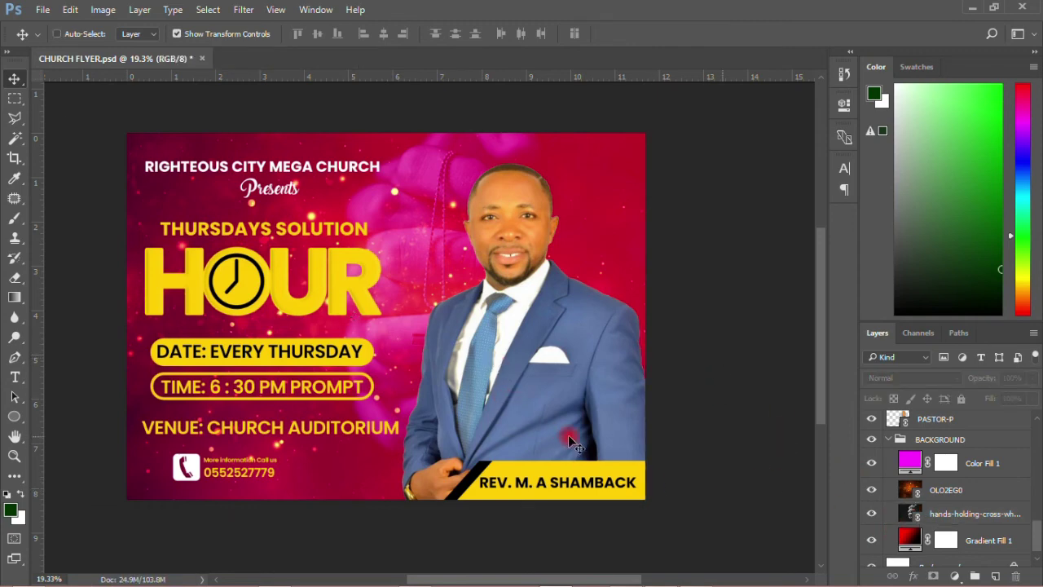
{"action": "key", "text": "ctrl+s"}
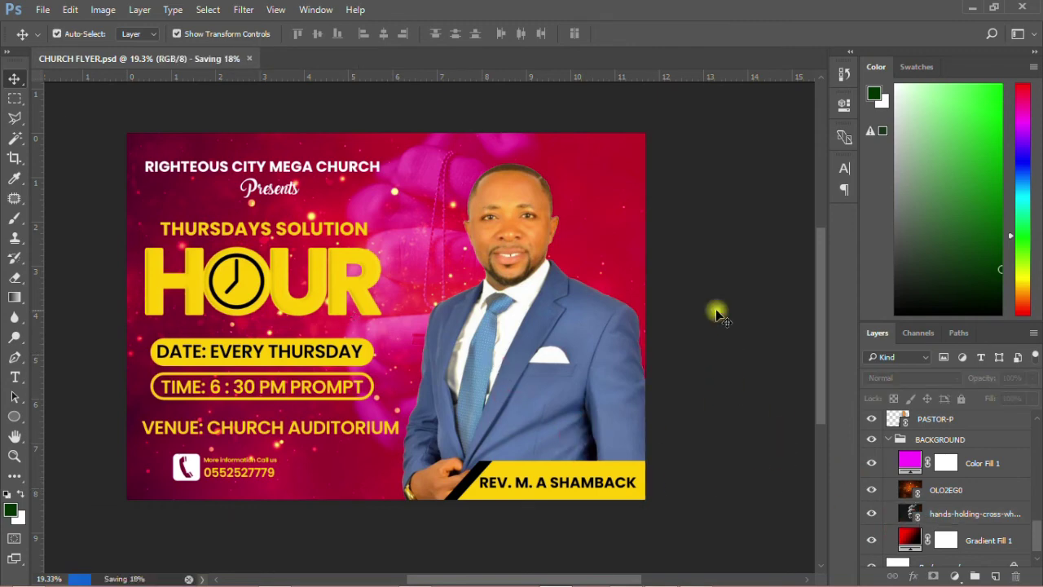
- Lower the praying-hands background image layer to 40% opacity
{"action": "scroll", "coordinate": [909, 522], "scroll_direction": "down", "scroll_amount": 1}
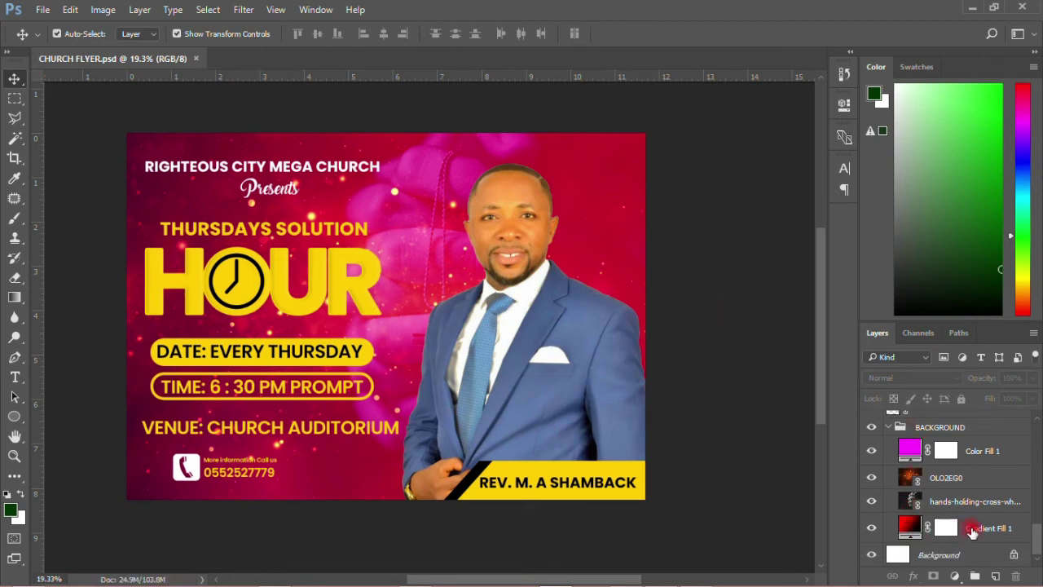
{"action": "left_click", "coordinate": [971, 531]}
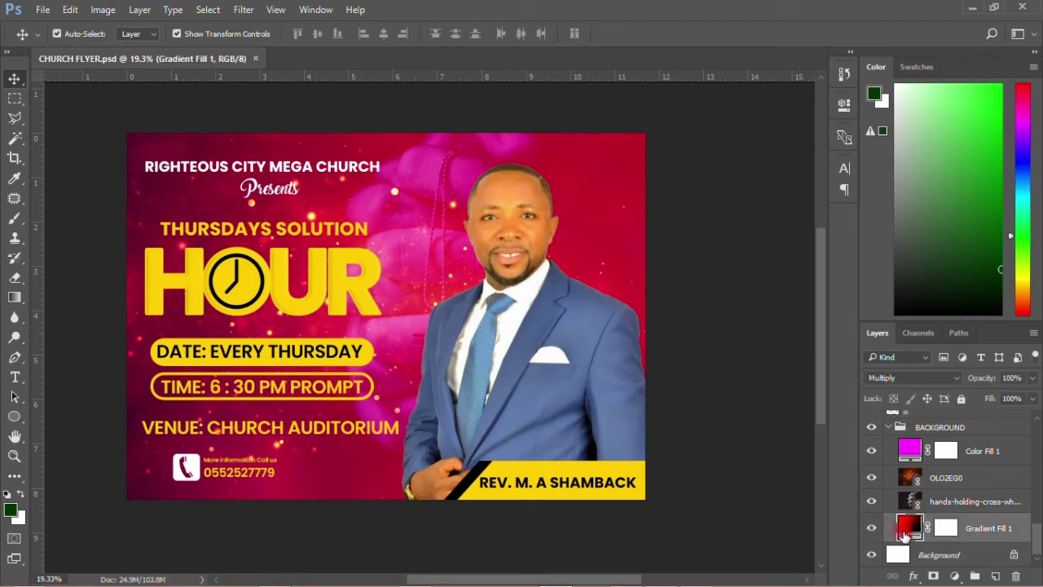
{"action": "left_click", "coordinate": [935, 499]}
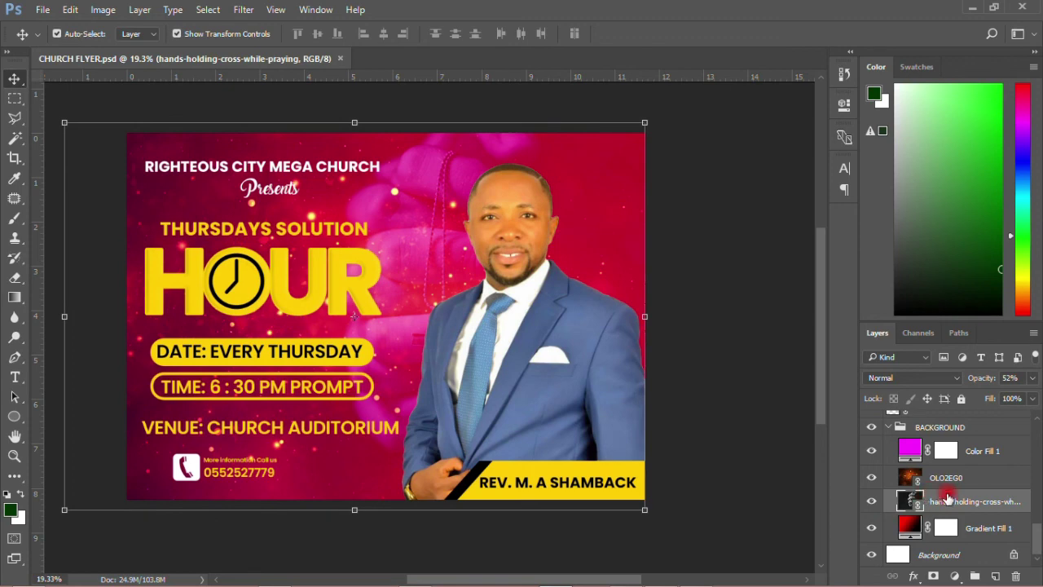
{"action": "left_click", "coordinate": [1031, 378]}
{"action": "left_click_drag", "start_coordinate": [1032, 386], "coordinate": [988, 400]}
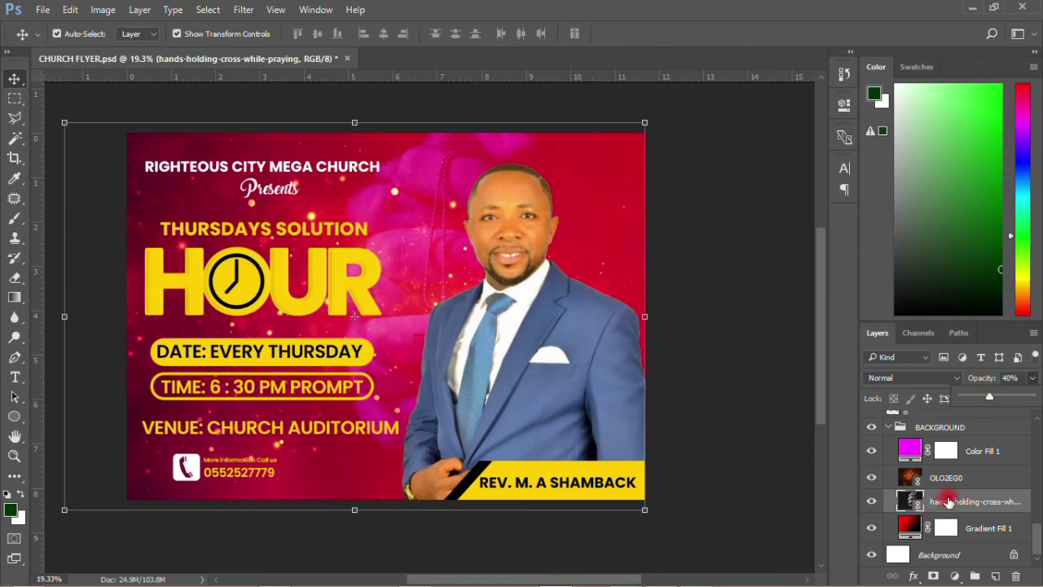
{"action": "left_click", "coordinate": [947, 501]}
{"action": "left_click", "coordinate": [698, 372]}
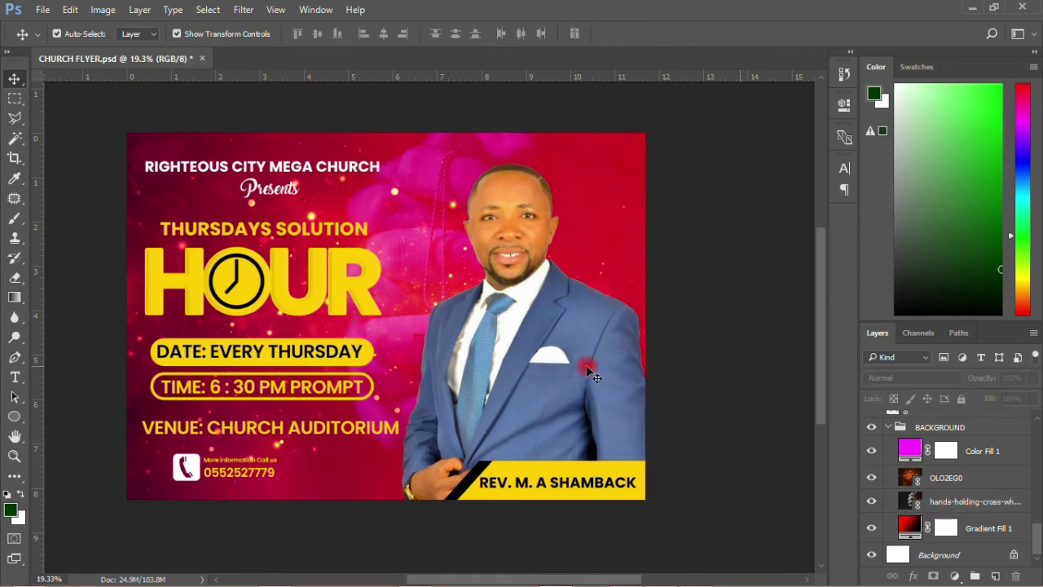
- Shift the pastor photo slightly to the right and save the flyer
{"action": "left_click_drag", "start_coordinate": [596, 368], "coordinate": [615, 368]}
{"action": "left_click", "coordinate": [677, 304]}
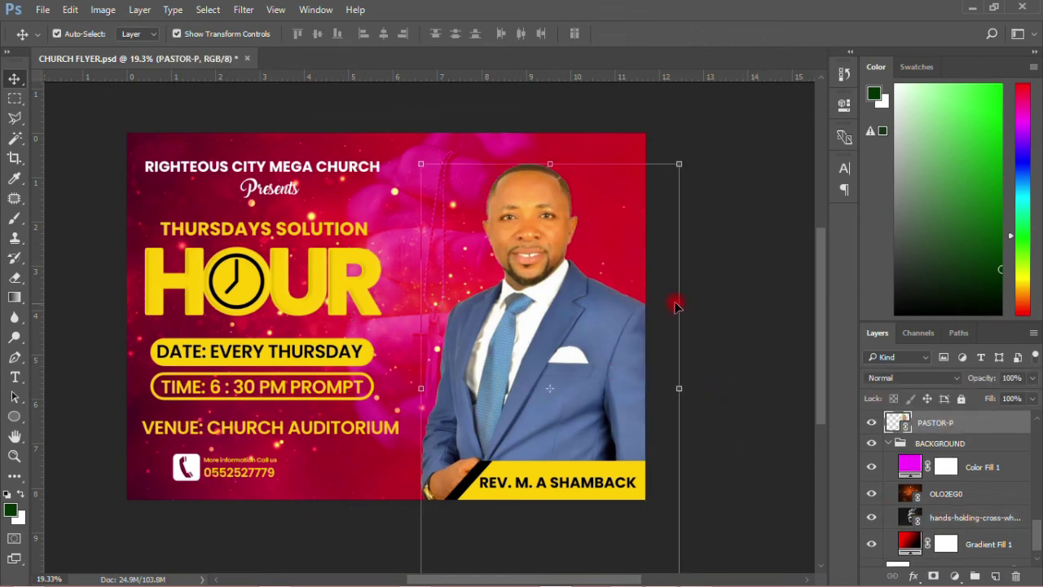
{"action": "left_click", "coordinate": [723, 303]}
{"action": "key", "text": "ctrl+s"}
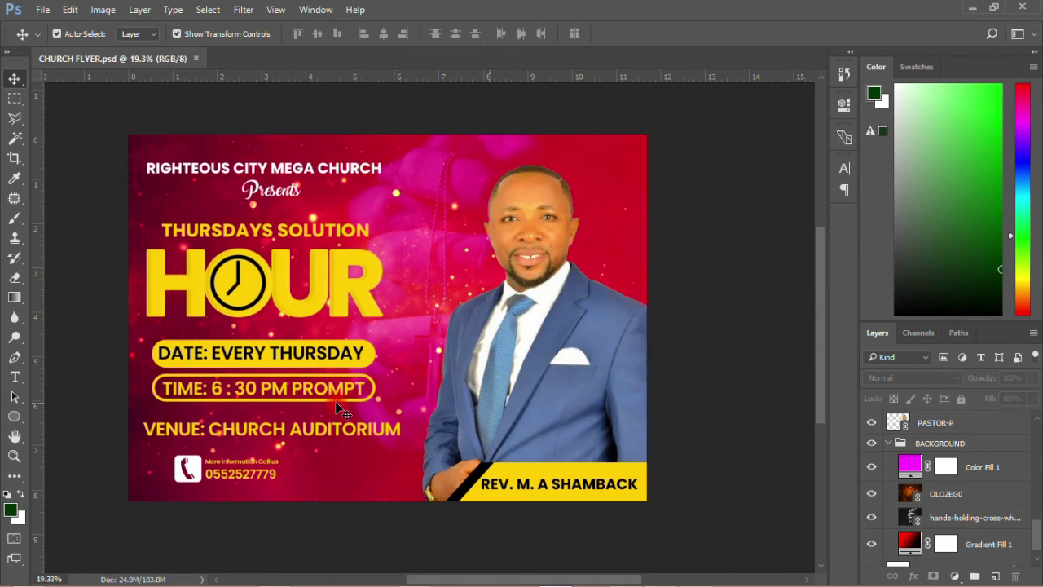
- Move the THURSDAYS SOLUTION text a few pixels left and down toward the HOUR headline
{"action": "scroll", "coordinate": [335, 401], "scroll_direction": "up", "scroll_amount": 2}
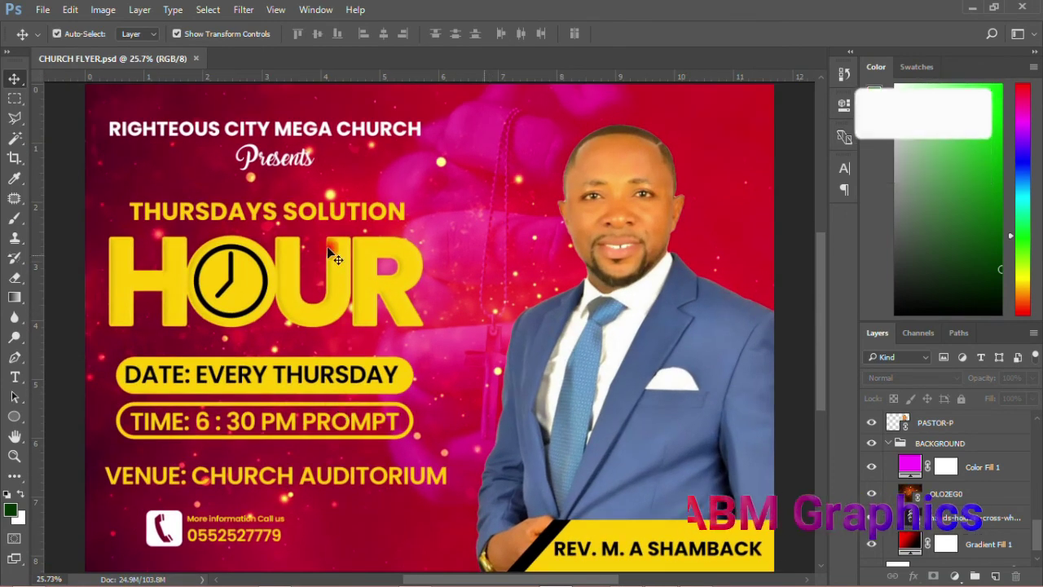
{"action": "left_click", "coordinate": [349, 213]}
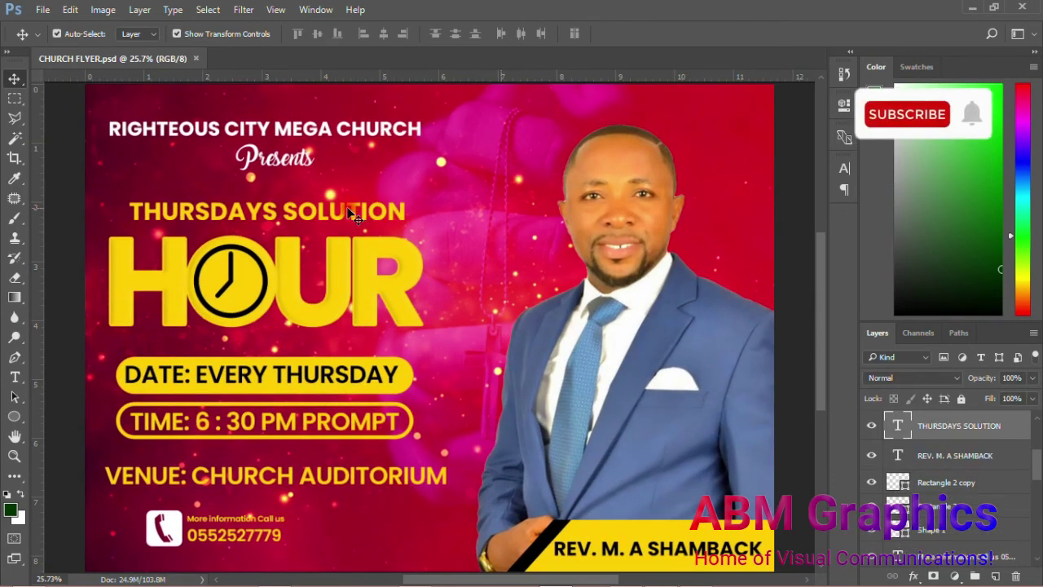
{"action": "left_click_drag", "start_coordinate": [348, 214], "coordinate": [343, 222]}
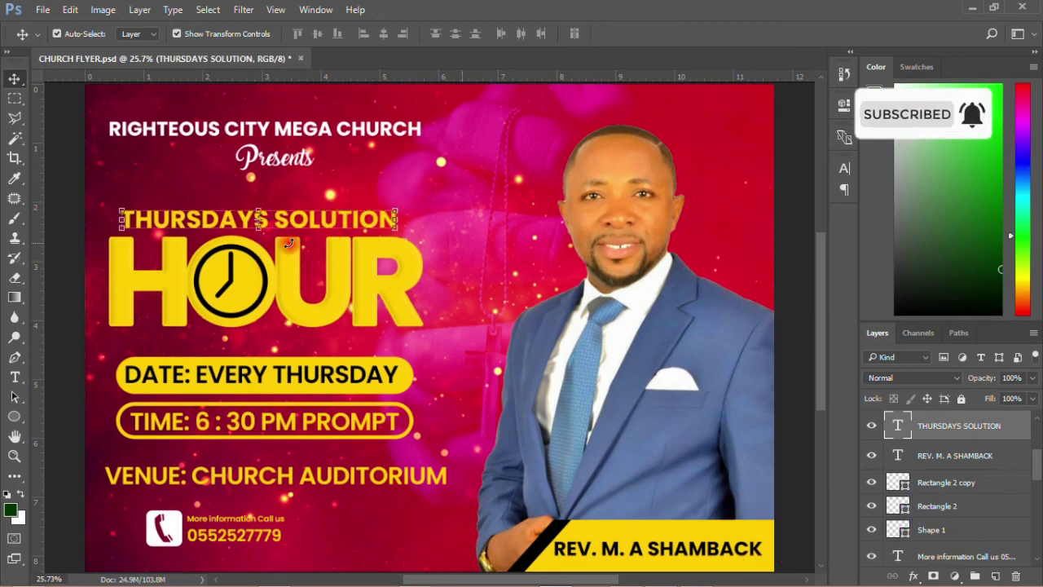
{"action": "left_click", "coordinate": [57, 229]}
{"action": "scroll", "coordinate": [65, 221], "scroll_direction": "down", "scroll_amount": 2}
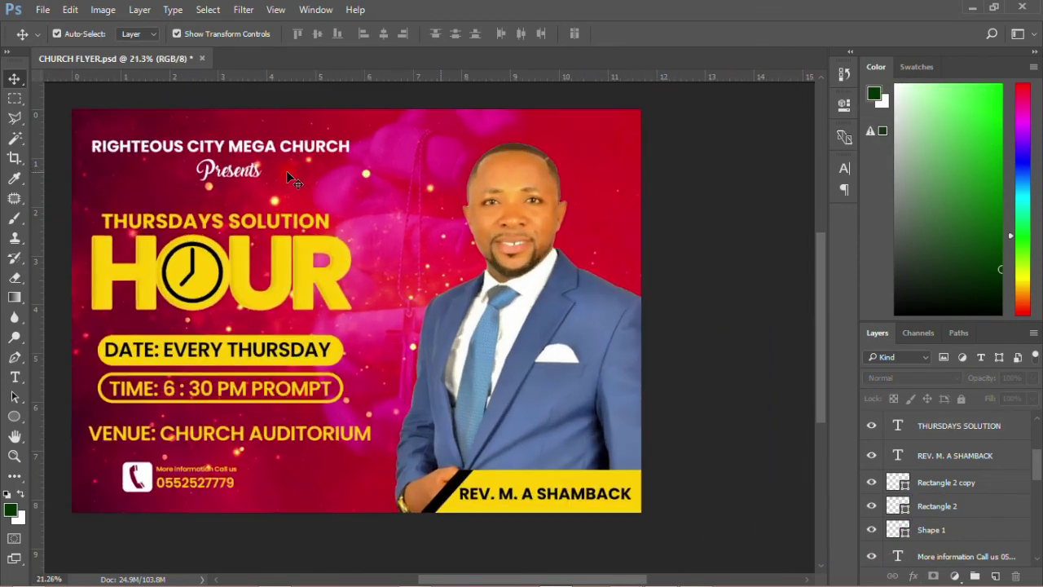
- Place LOGO as a linked image at the top beside the church name, then save
{"action": "left_click", "coordinate": [41, 9]}
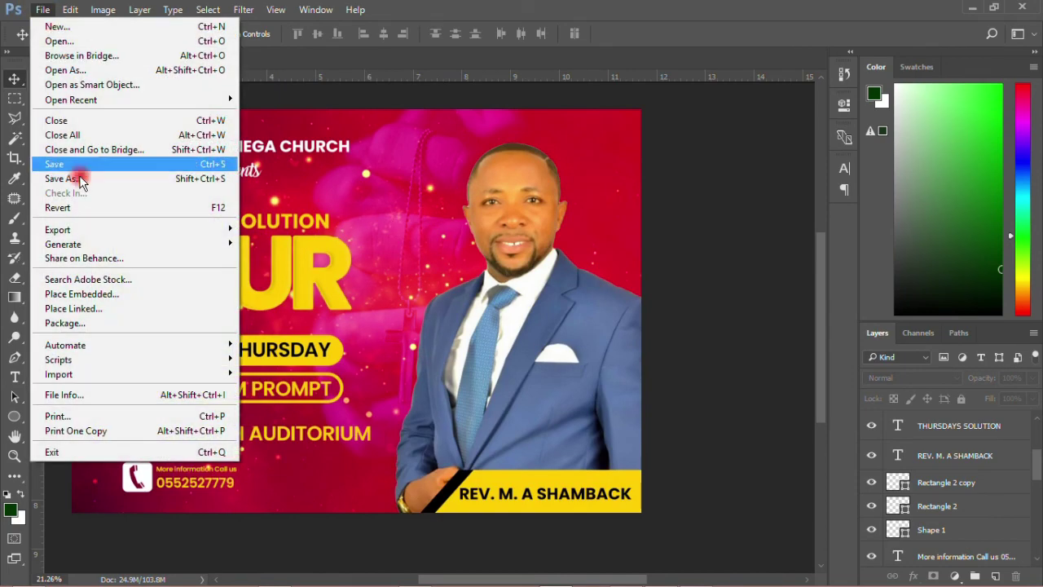
{"action": "left_click", "coordinate": [87, 310]}
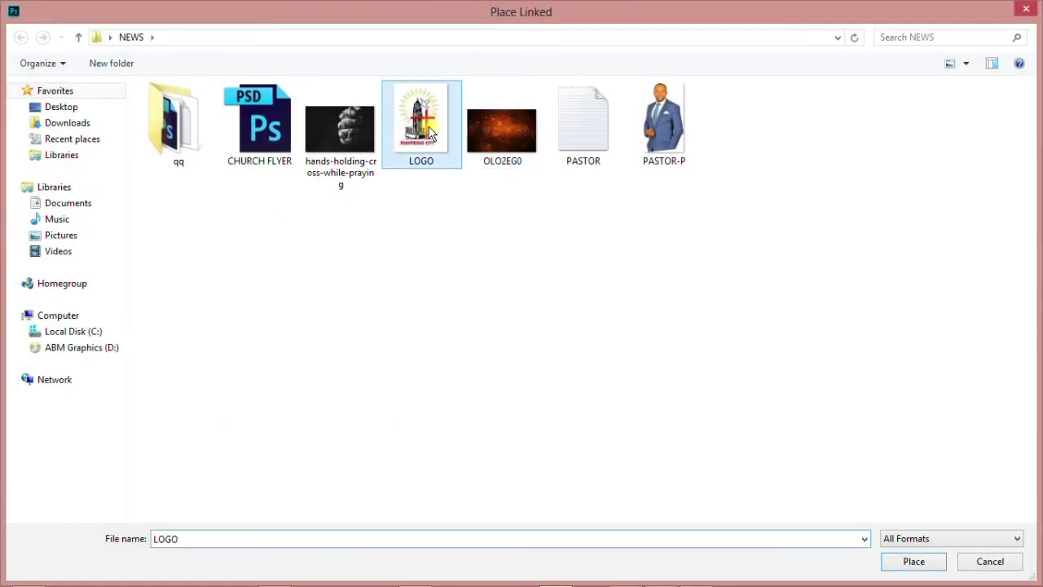
{"action": "double_click", "coordinate": [429, 126]}
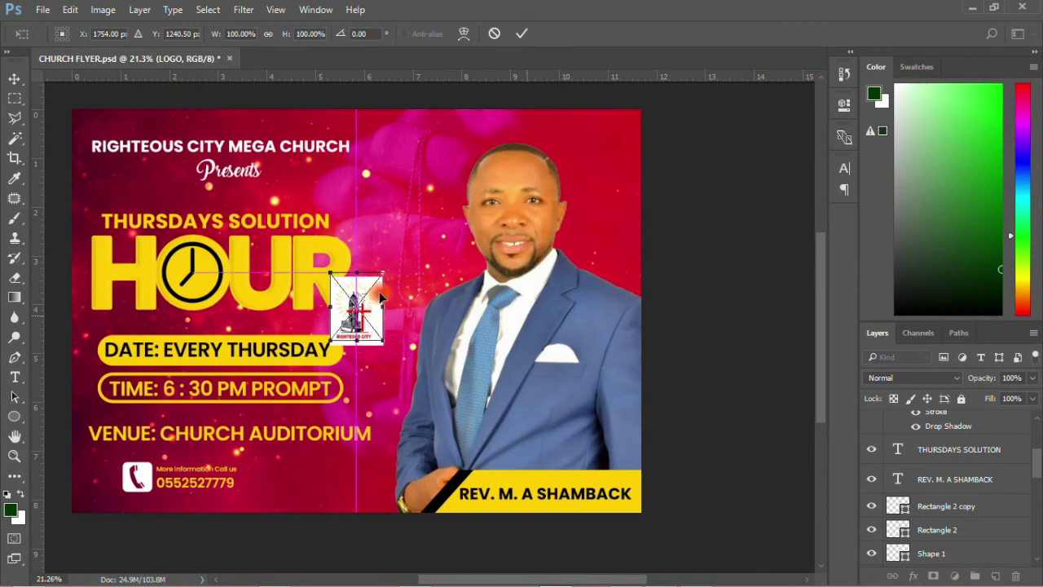
{"action": "left_click_drag", "start_coordinate": [378, 312], "coordinate": [422, 161]}
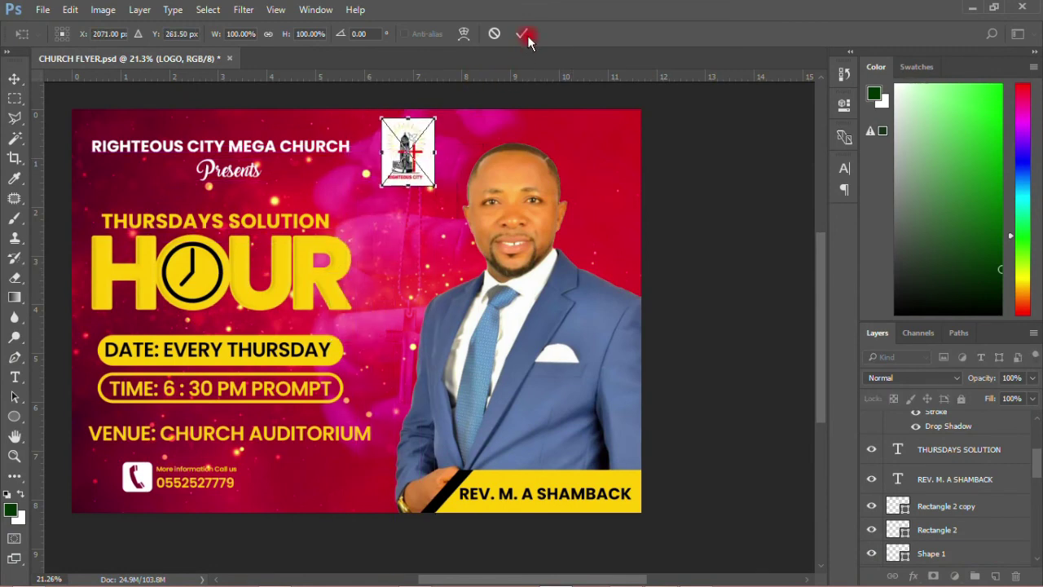
{"action": "left_click", "coordinate": [527, 45]}
{"action": "scroll", "coordinate": [384, 296], "scroll_direction": "down", "scroll_amount": 2}
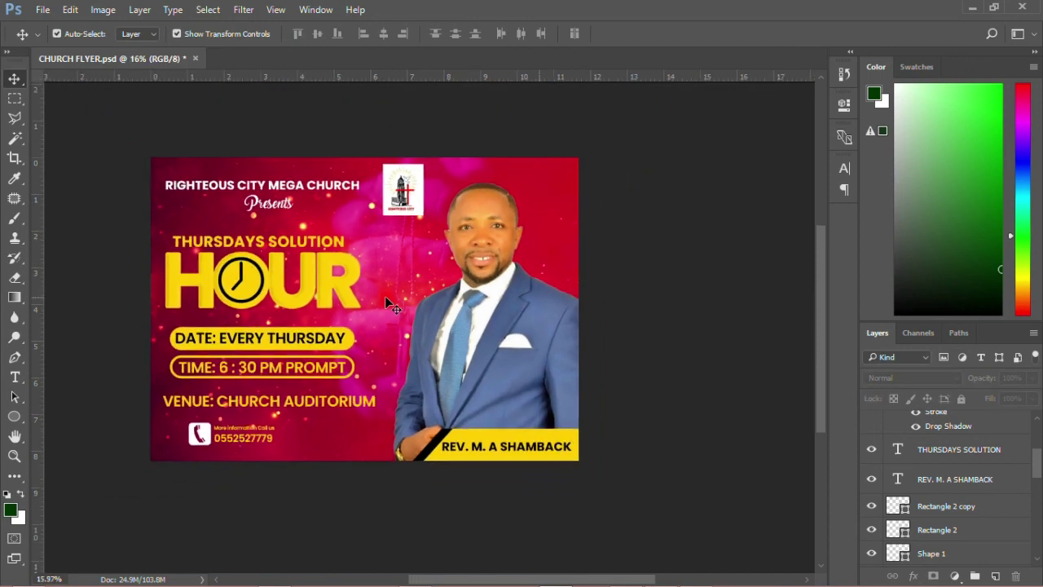
{"action": "key", "text": "ctrl+s"}
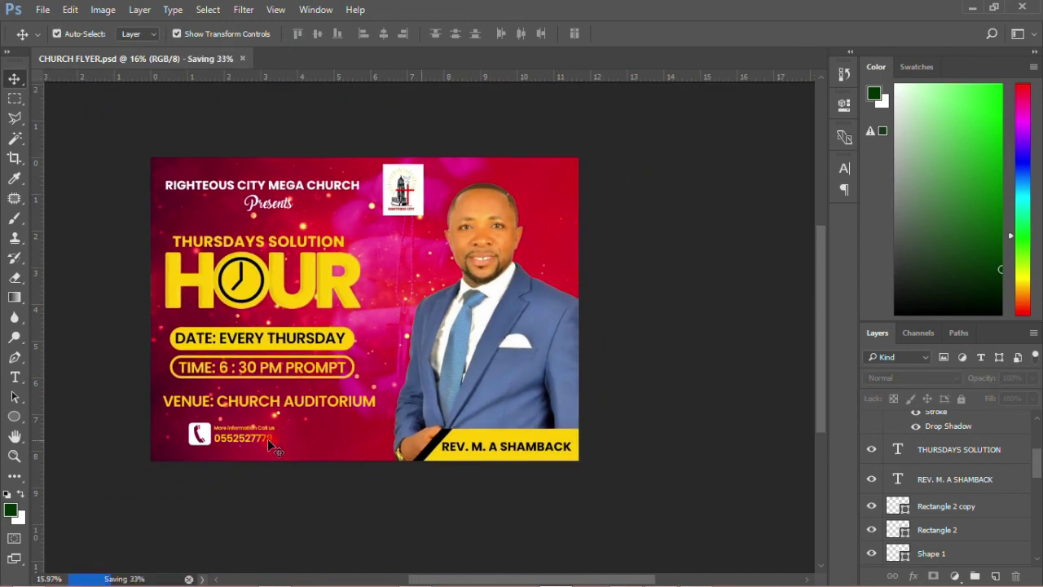
- Zoom in and out to review the finished flyer with the logo in place
{"action": "scroll", "coordinate": [268, 439], "scroll_direction": "up", "scroll_amount": 2}
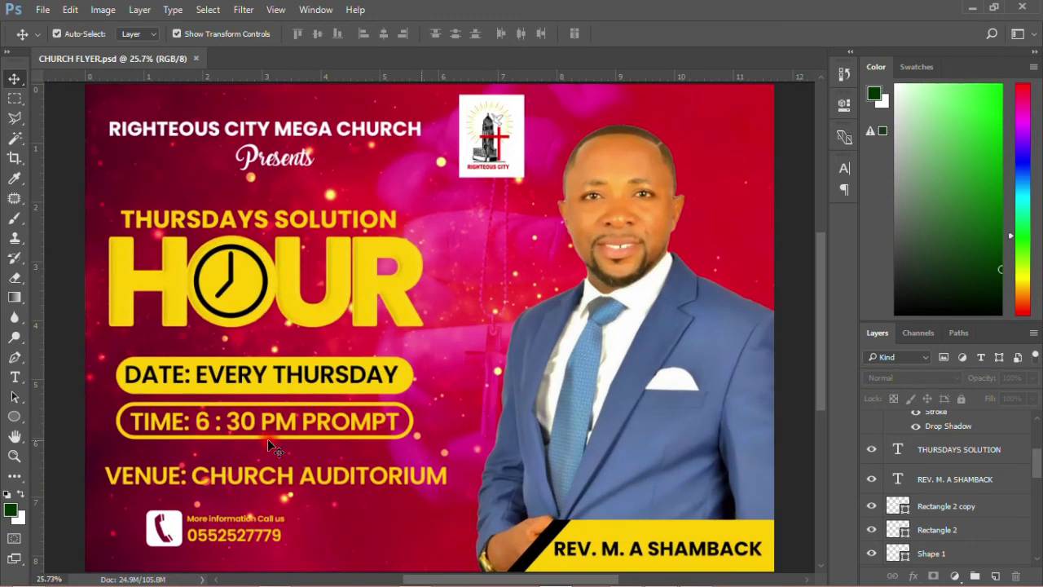
{"action": "scroll", "coordinate": [313, 398], "scroll_direction": "down", "scroll_amount": 1}
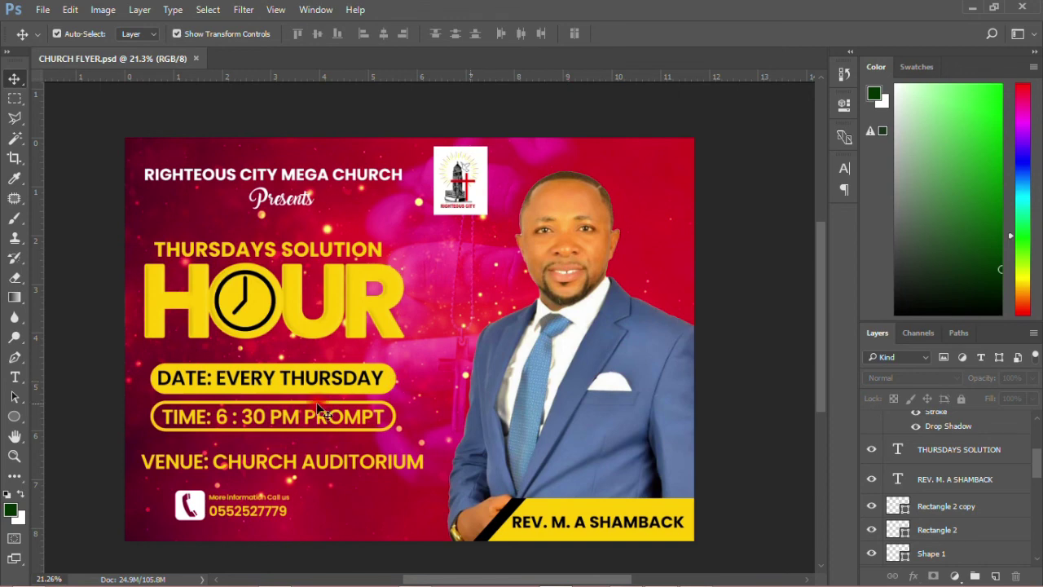
{"action": "scroll", "coordinate": [321, 411], "scroll_direction": "down", "scroll_amount": 1}
{"action": "scroll", "coordinate": [321, 411], "scroll_direction": "up", "scroll_amount": 2}
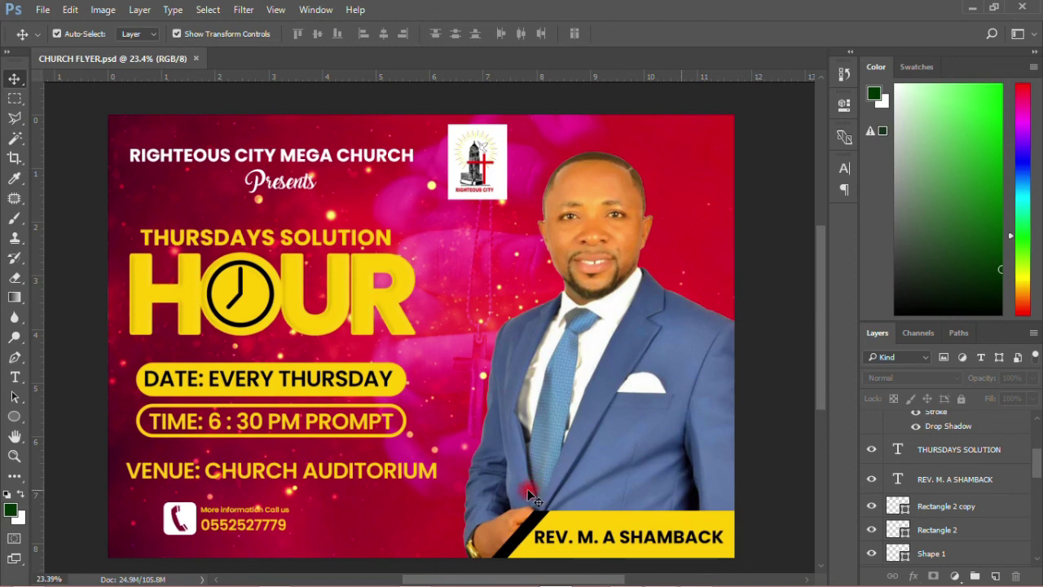
{"action": "mouse_move", "coordinate": [544, 583]}
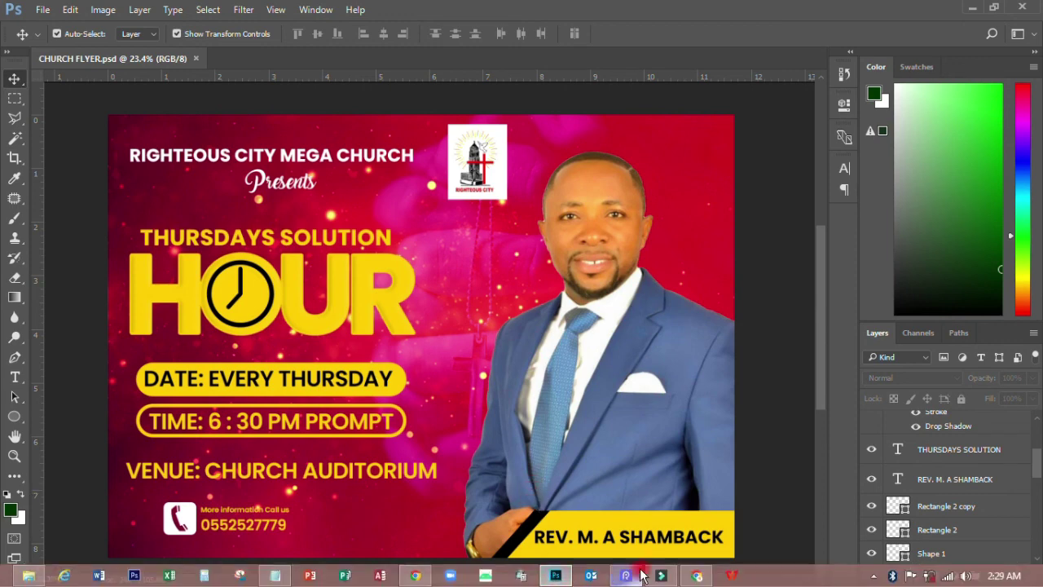
{"action": "left_click", "coordinate": [874, 575]}
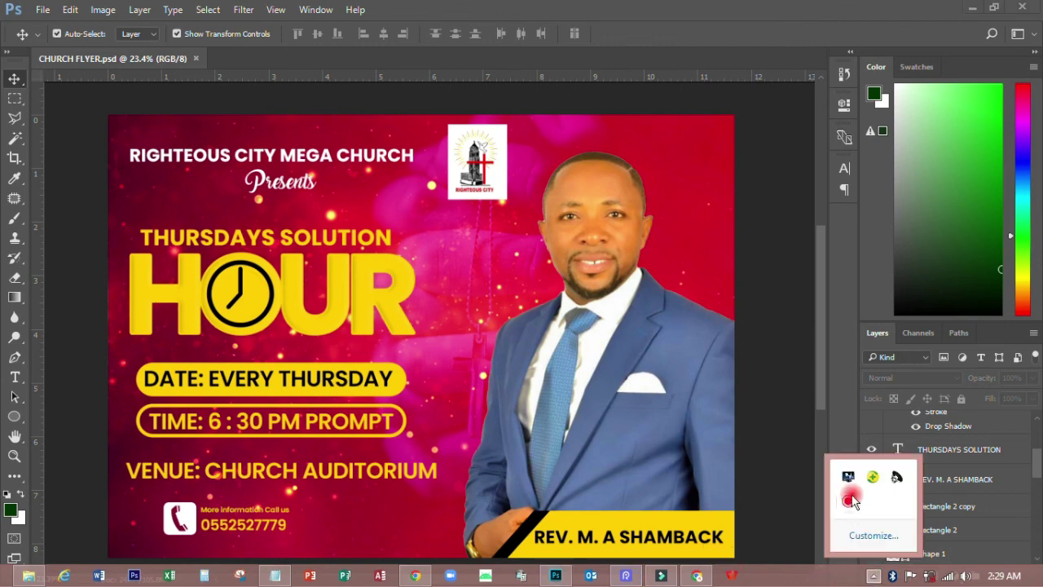